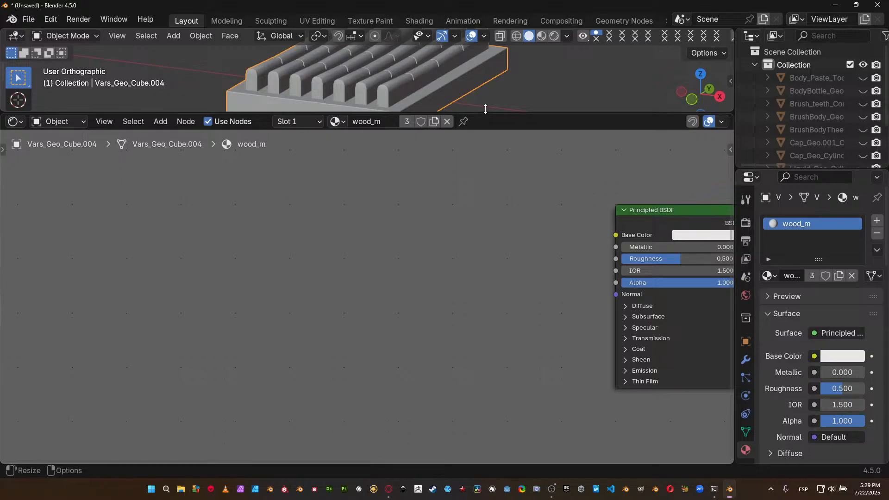
Enlarge the 3D viewport above the shader editor and reveal all hidden objects.
drag(486, 111, 474, 253)
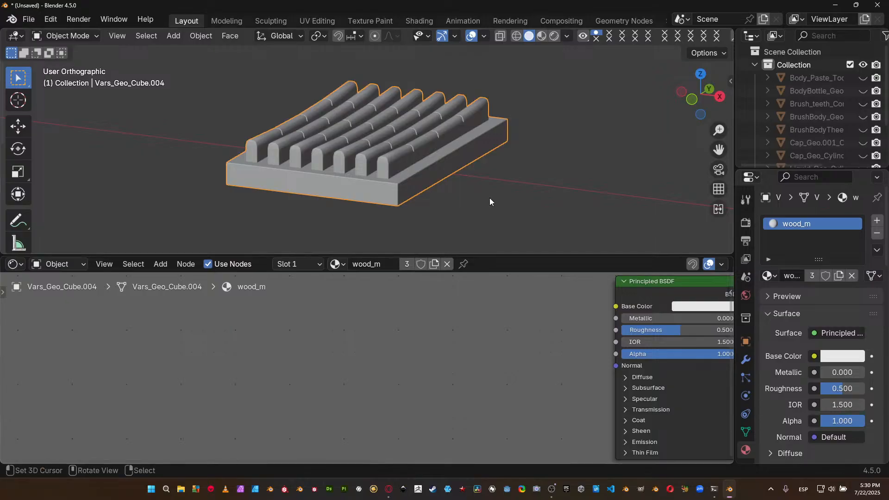
scroll(568, 120, down, 3)
key(alt+h)
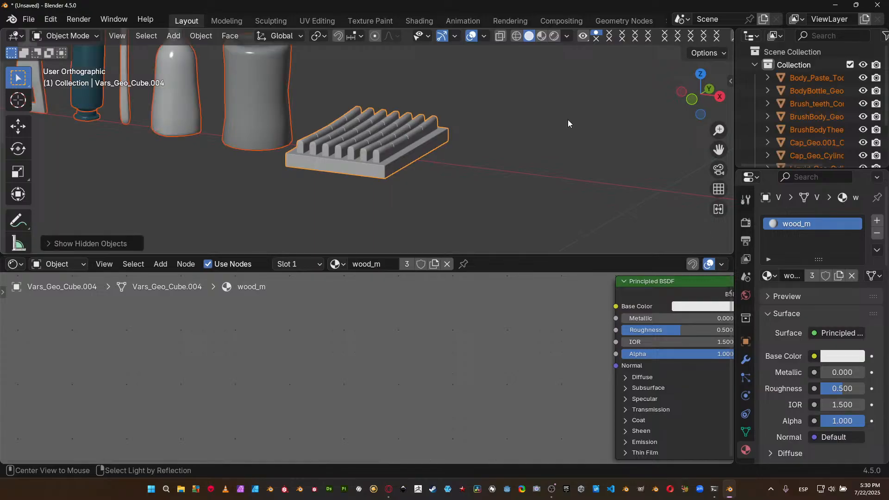
Maximize the 3D viewport and turn off the floor grid and the X and Y axis overlays.
key(ctrl+space)
scroll(413, 139, down, 3)
shift+middle_drag(388, 152, 385, 197)
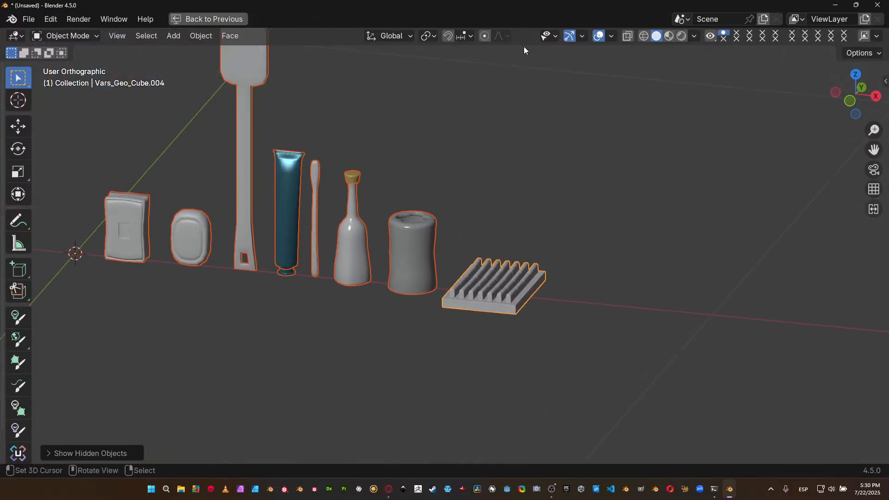
click(613, 36)
click(577, 97)
click(536, 97)
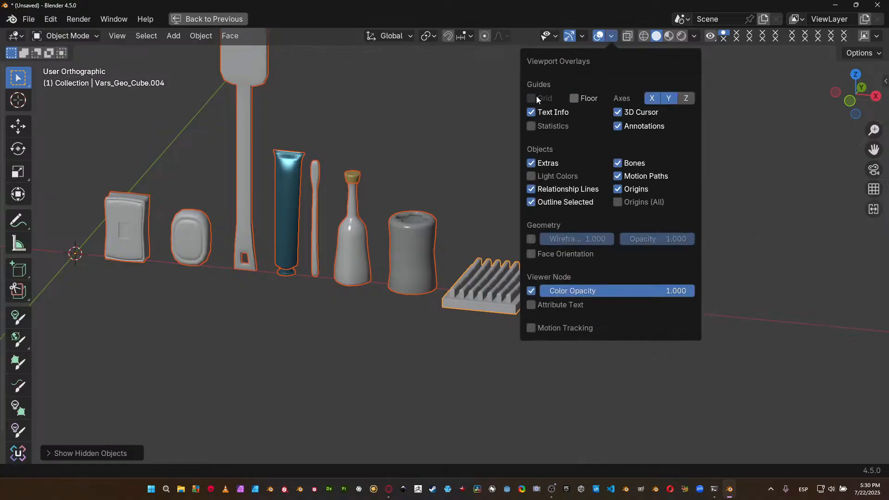
click(657, 97)
click(665, 97)
Examine the row of bathroom objects, from the soaps and long-handled brush to the slatted tray, from several angles.
shift+middle_drag(348, 175, 425, 271)
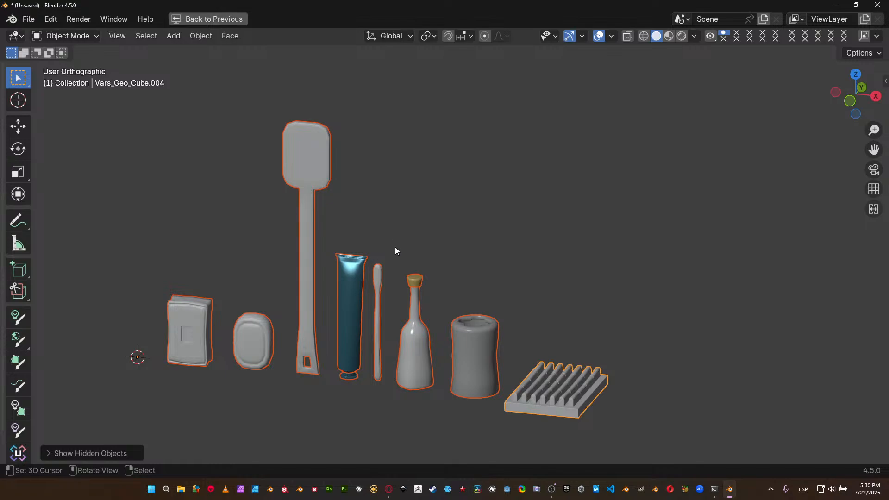
middle_drag(419, 230, 415, 251)
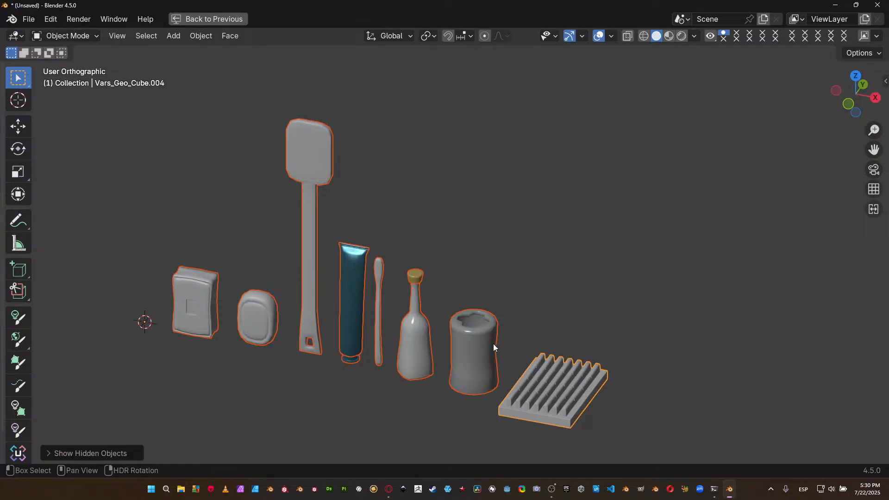
shift+middle_drag(495, 349, 457, 329)
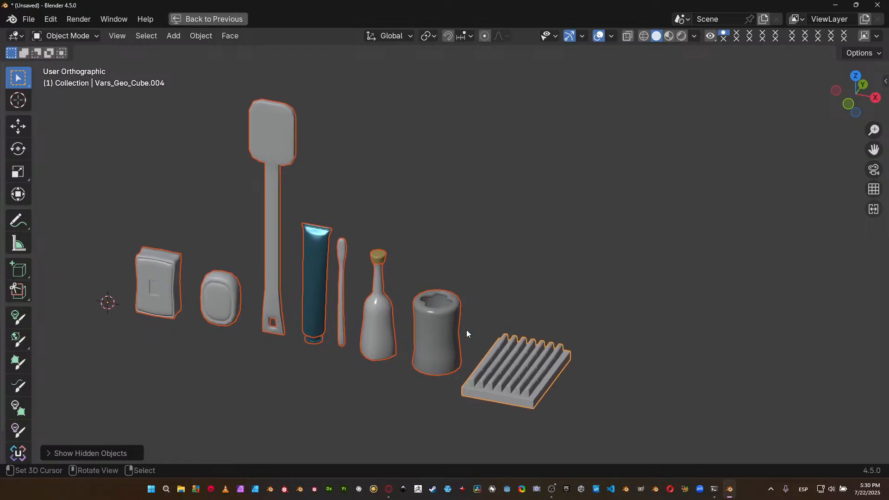
shift+middle_drag(538, 353, 514, 307)
scroll(468, 299, up, 2)
shift+middle_drag(320, 256, 398, 285)
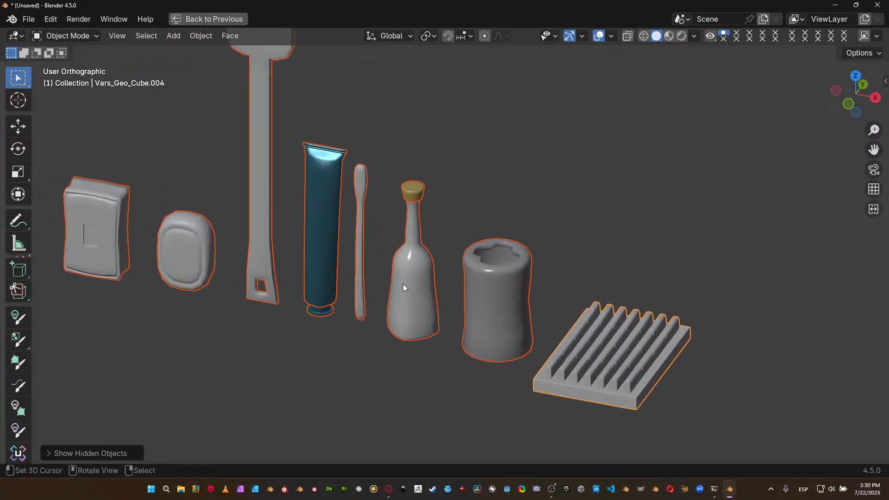
middle_drag(603, 332, 538, 367)
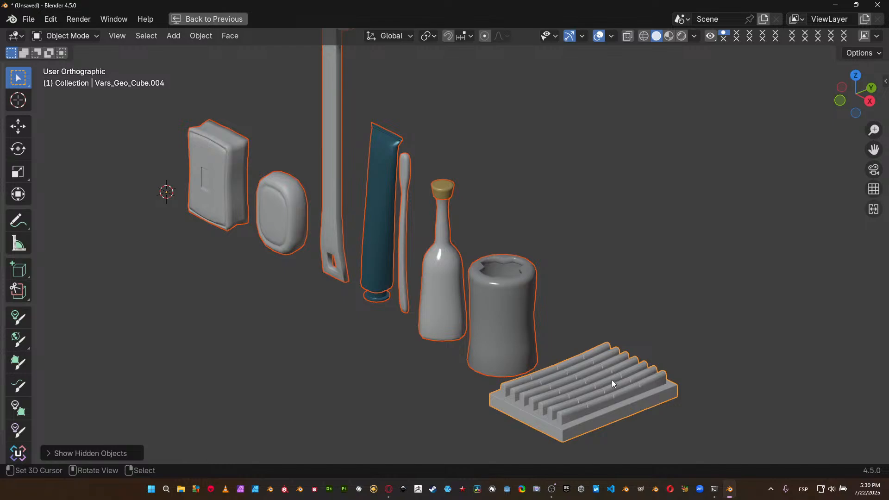
middle_drag(354, 303, 374, 297)
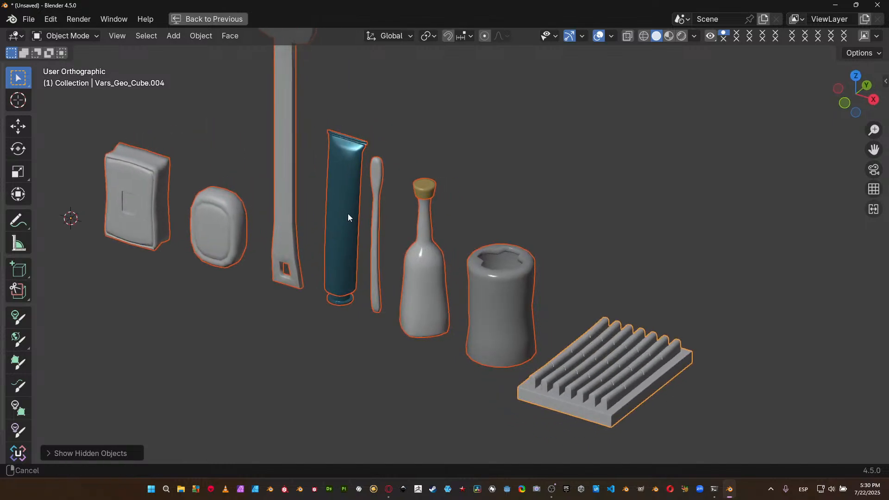
shift+middle_drag(334, 168, 382, 228)
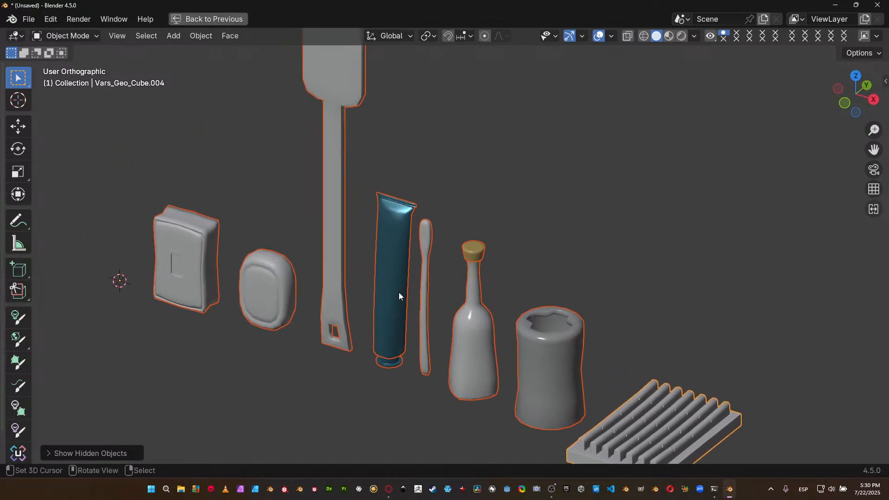
shift+middle_drag(416, 291, 425, 274)
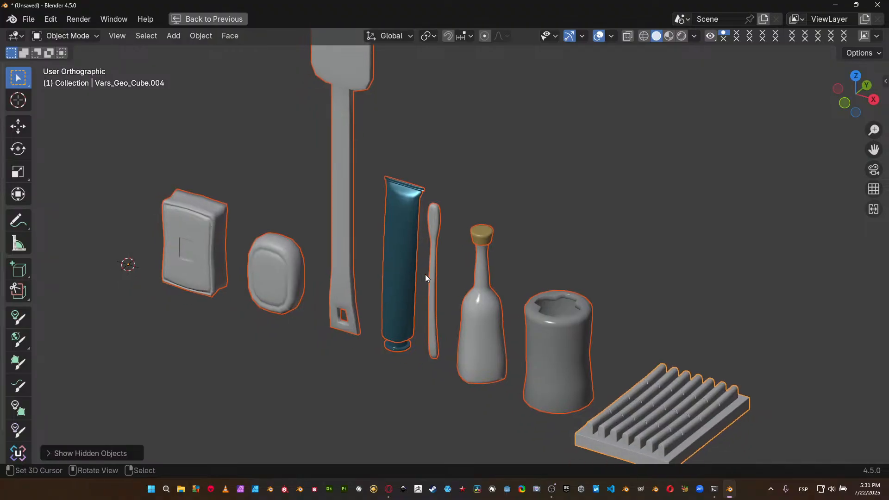
shift+middle_drag(397, 107, 452, 191)
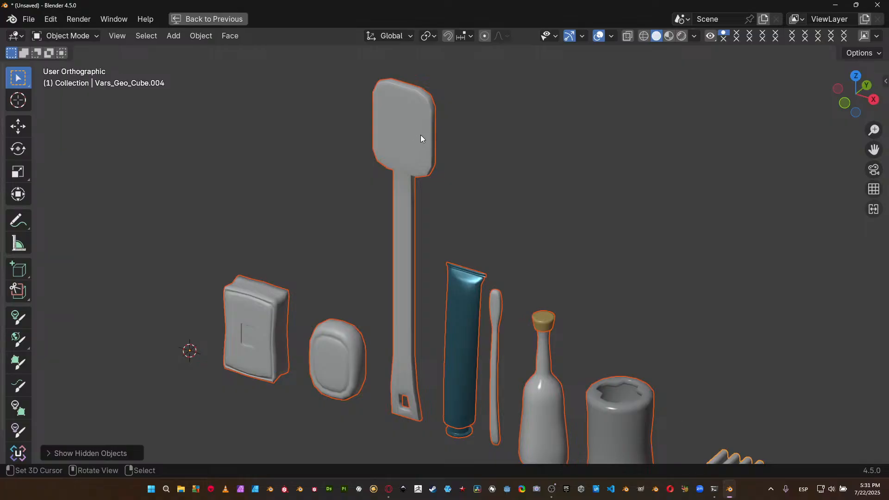
mouse_move(306, 313)
shift+middle_down()
mouse_move(307, 286)
mouse_move(283, 266)
shift+middle_up()
shift+middle_drag(377, 348, 325, 320)
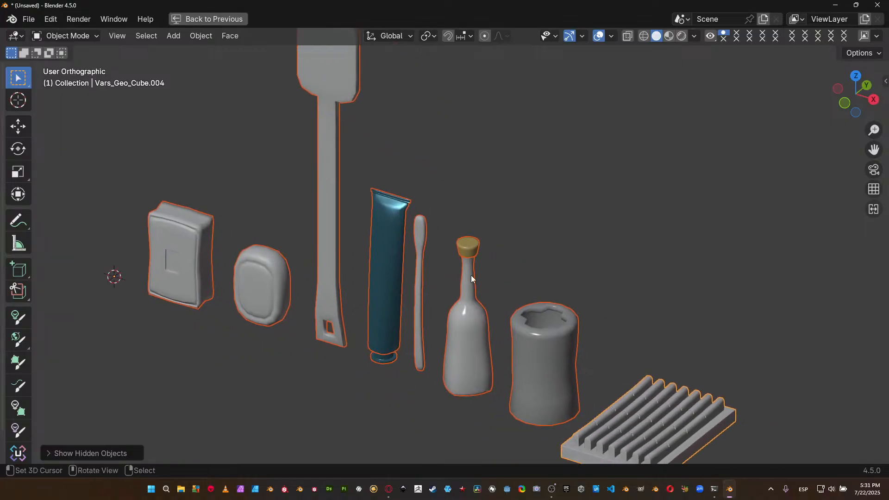
shift+middle_drag(516, 263, 442, 263)
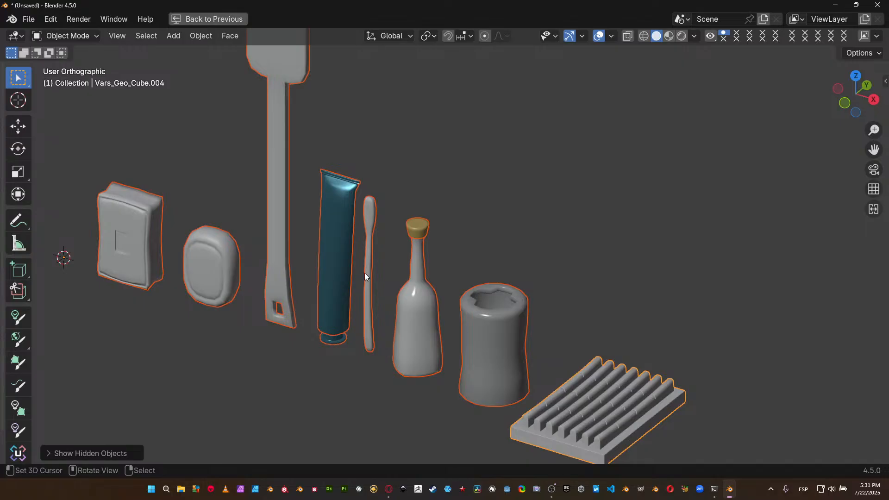
scroll(33, 286, down, 2)
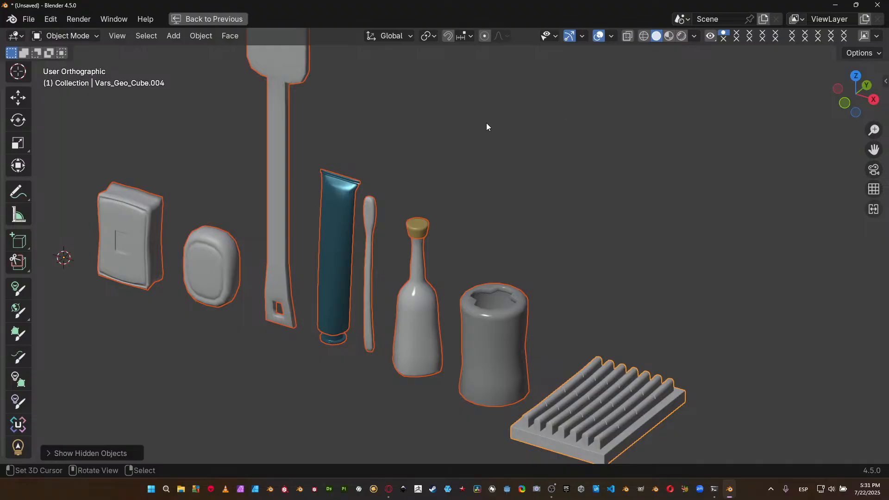
scroll(499, 210, down, 4)
Return to the multi-editor layout, select only the slatted tray and give the 3D viewport more height.
key(ctrl+space)
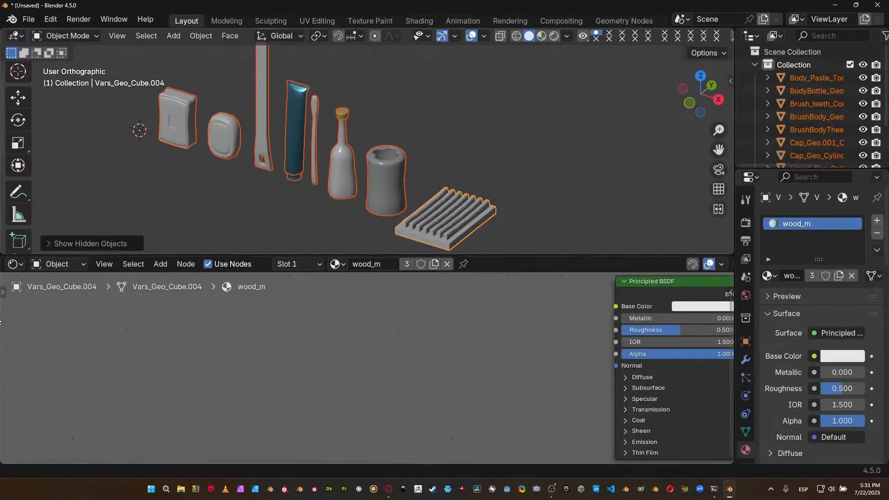
click(21, 263)
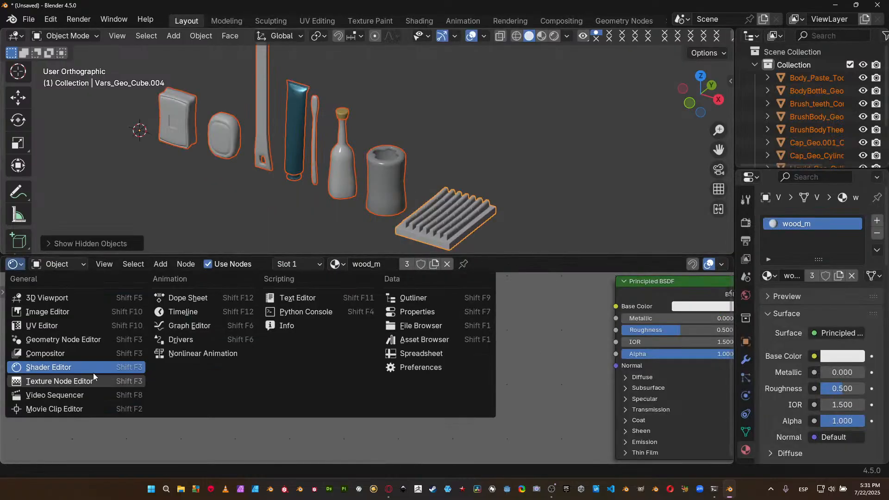
click(442, 207)
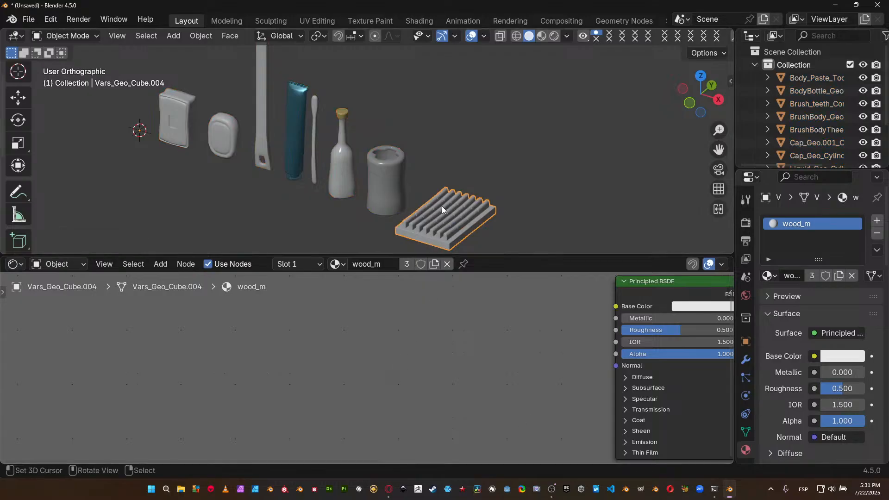
drag(514, 256, 514, 349)
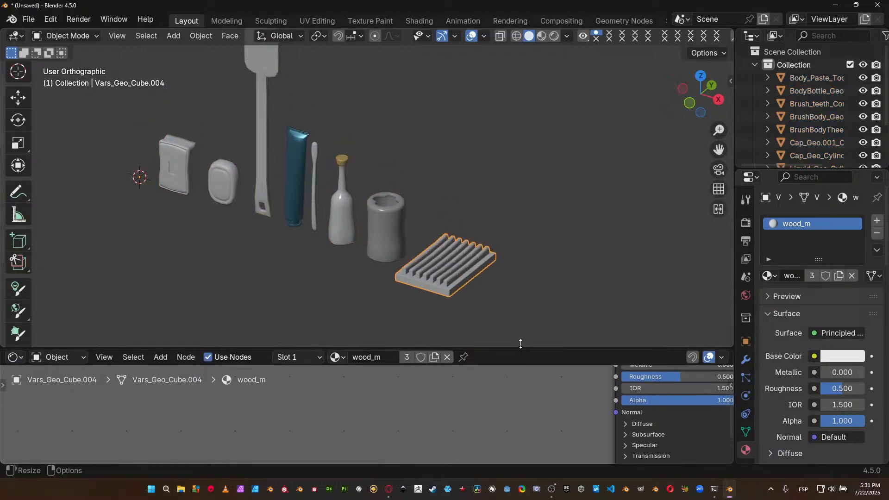
middle_drag(362, 248, 431, 246)
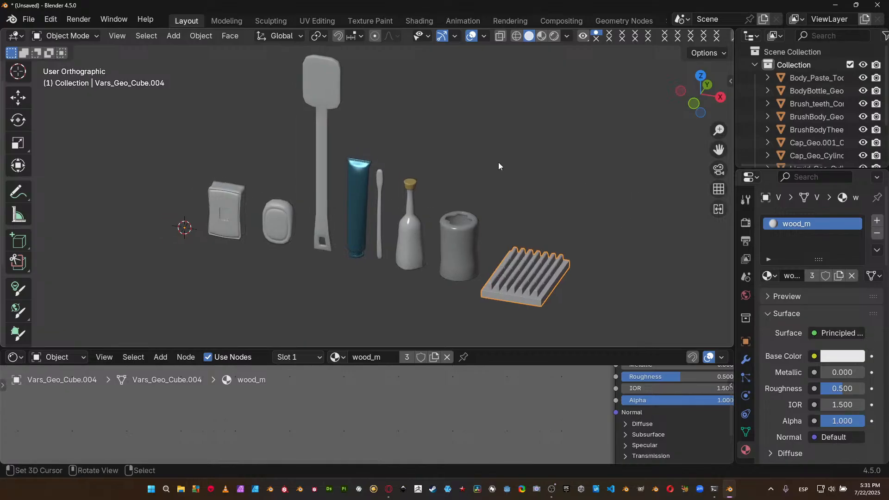
Select the long-handled brush and the toothbrush together with the slatted tray.
click(318, 96)
shift+click(382, 184)
shift+click(527, 251)
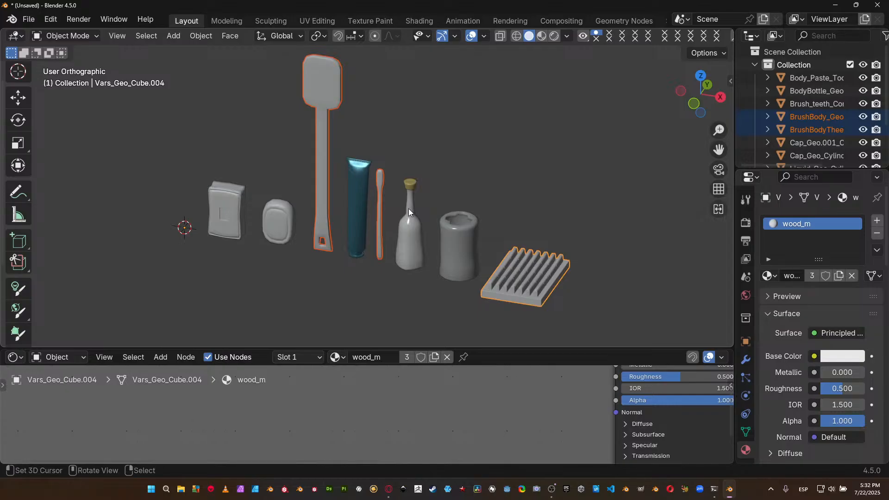
scroll(446, 227, up, 2)
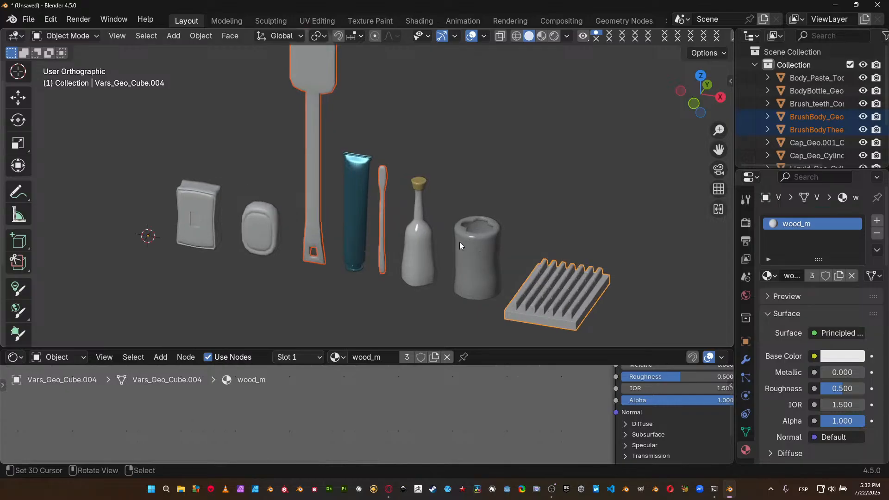
Select the rounded soap and the toothbrush container in turn to examine their assigned materials.
click(260, 231)
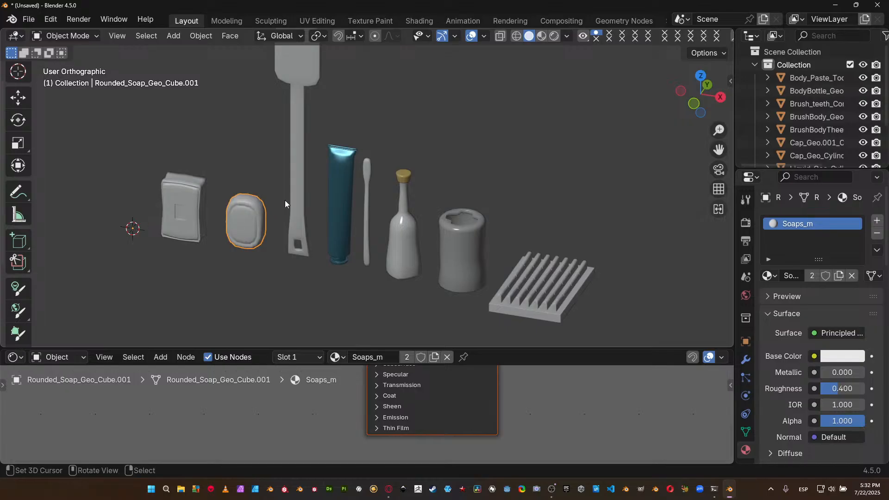
shift+middle_drag(321, 176, 316, 190)
shift+middle_drag(535, 272, 368, 219)
click(400, 250)
shift+middle_drag(400, 249, 405, 209)
scroll(386, 213, up, 3)
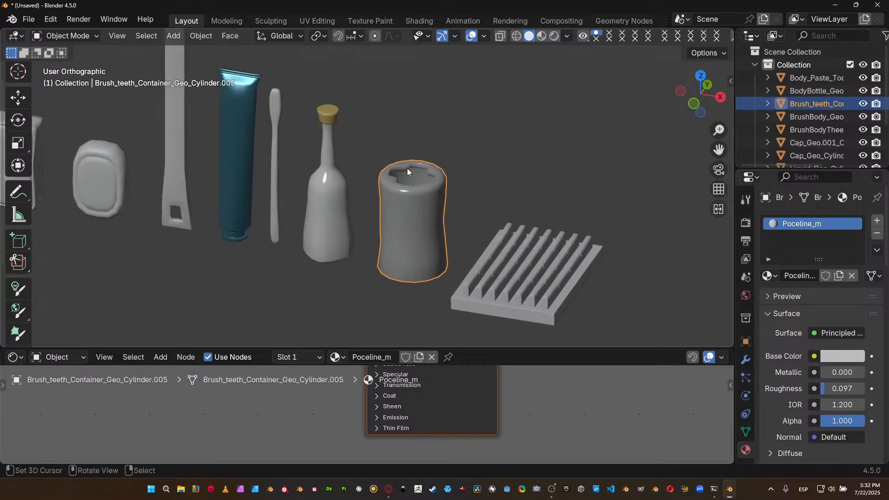
shift+middle_drag(319, 128, 307, 175)
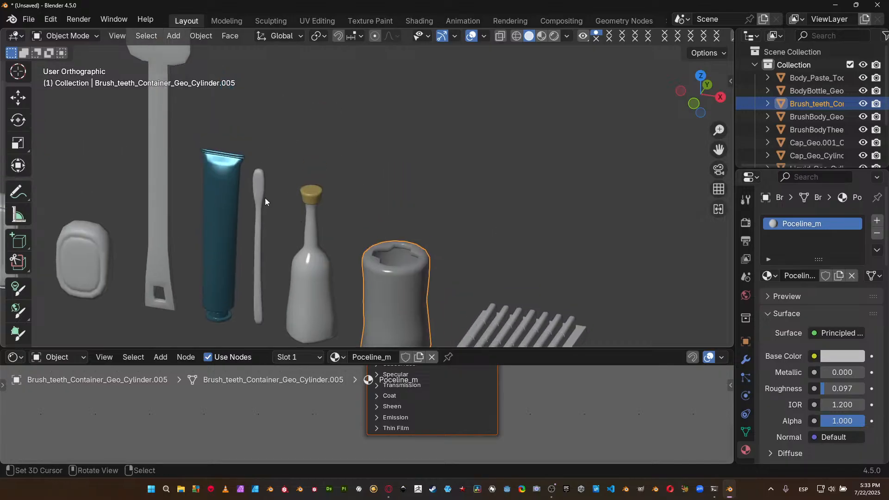
shift+middle_drag(305, 221, 328, 121)
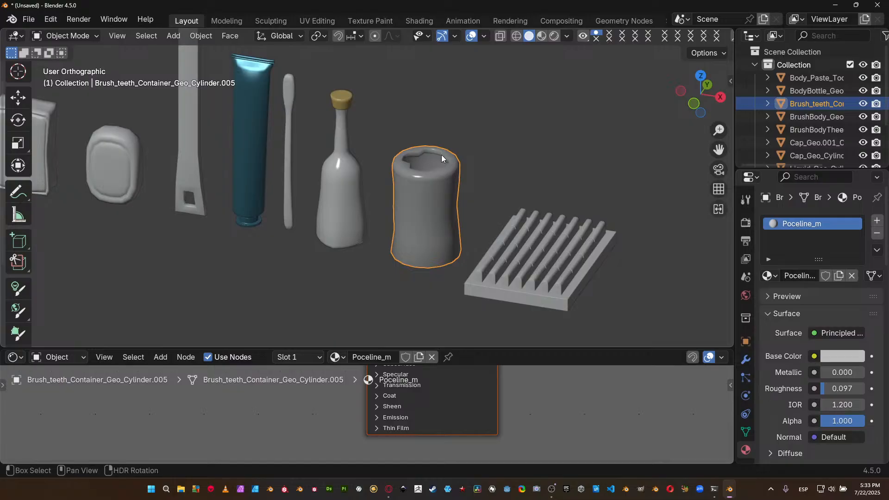
shift+middle_drag(442, 158, 431, 158)
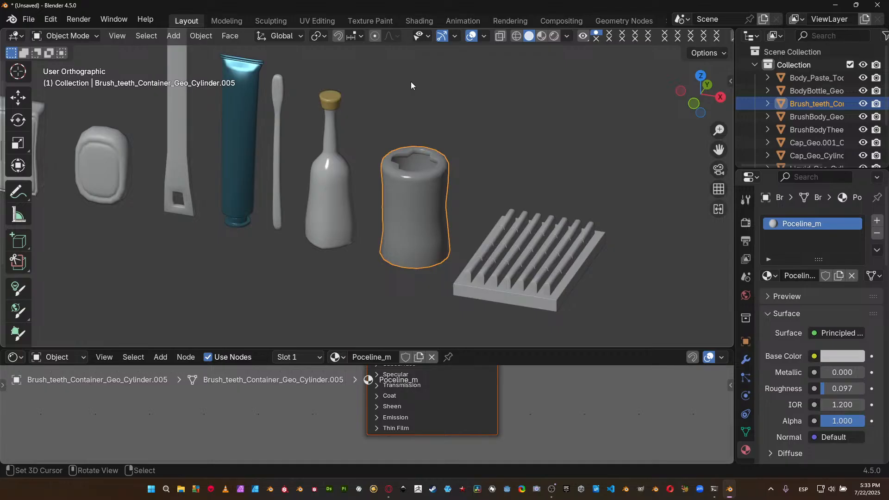
Select the slatted tray, split the shader editor vertically into two side-by-side areas and make both taller.
scroll(427, 222, down, 4)
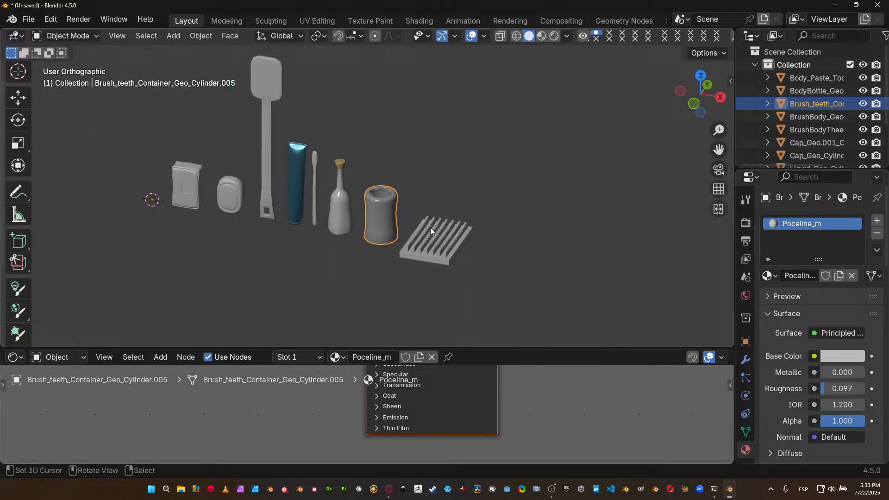
click(431, 229)
key(Tab)
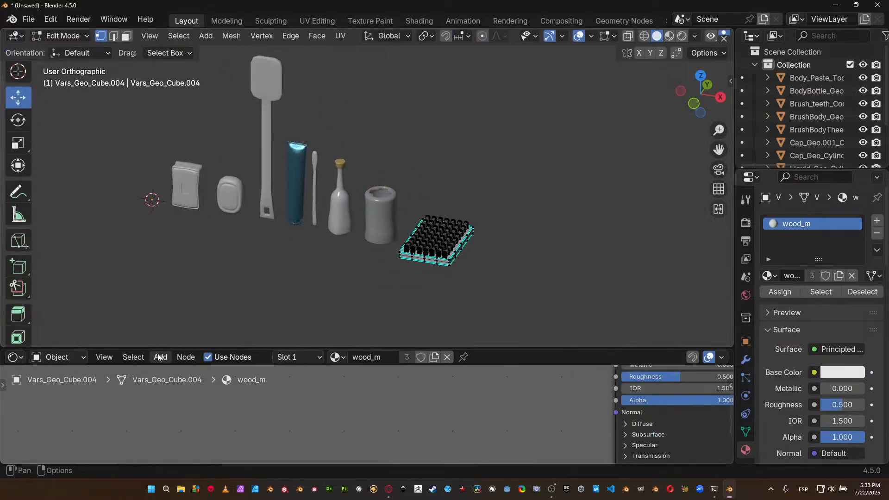
right_click(324, 348)
key(Escape)
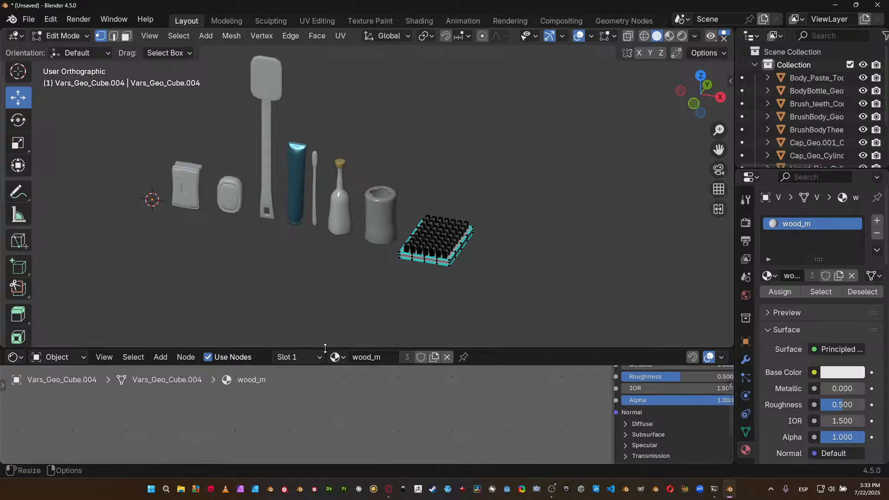
right_click(341, 349)
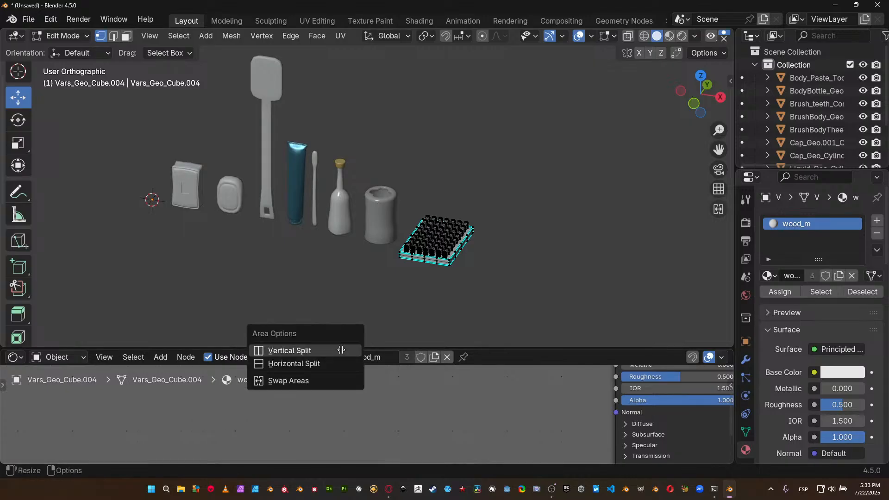
click(341, 351)
click(350, 376)
drag(364, 349, 378, 266)
Add the toothbrush and long-handled brush to the object selection and switch the second shader editor area to the UV Editor.
key(Tab)
click(315, 144)
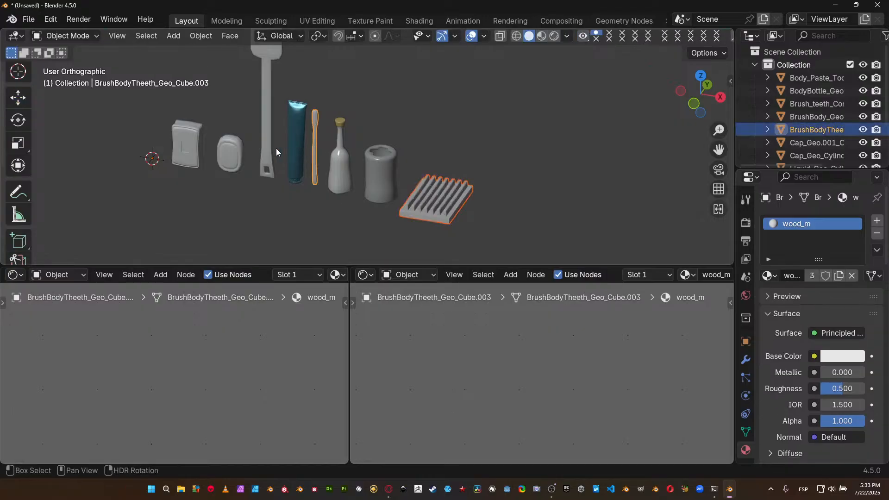
shift+click(275, 149)
click(365, 275)
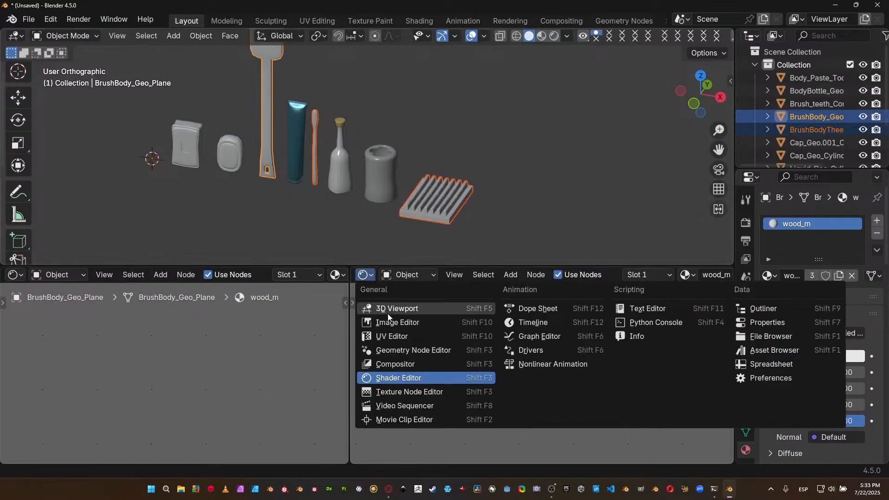
click(401, 339)
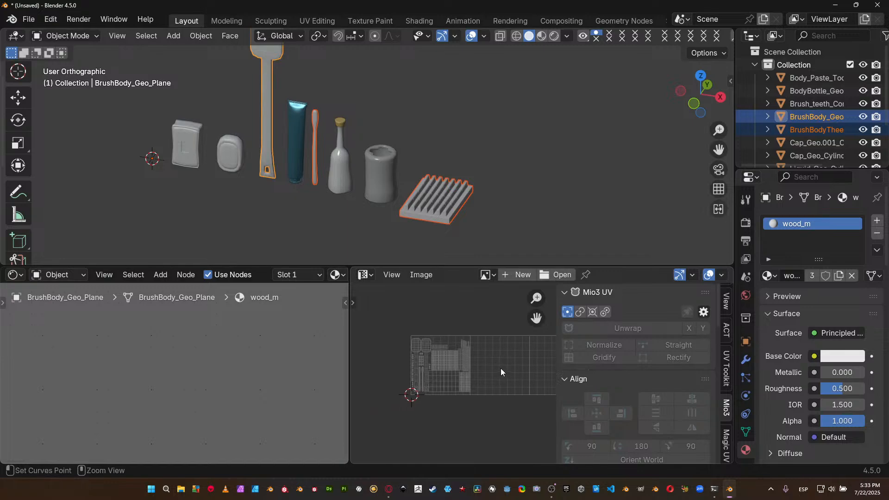
Examine the combined UV layout of the long-handled brush, toothbrush and slatted tray in an enlarged UV Editor.
key(ctrl+space)
scroll(481, 360, up, 4)
middle_drag(408, 260, 635, 297)
scroll(480, 304, up, 4)
middle_drag(463, 293, 464, 236)
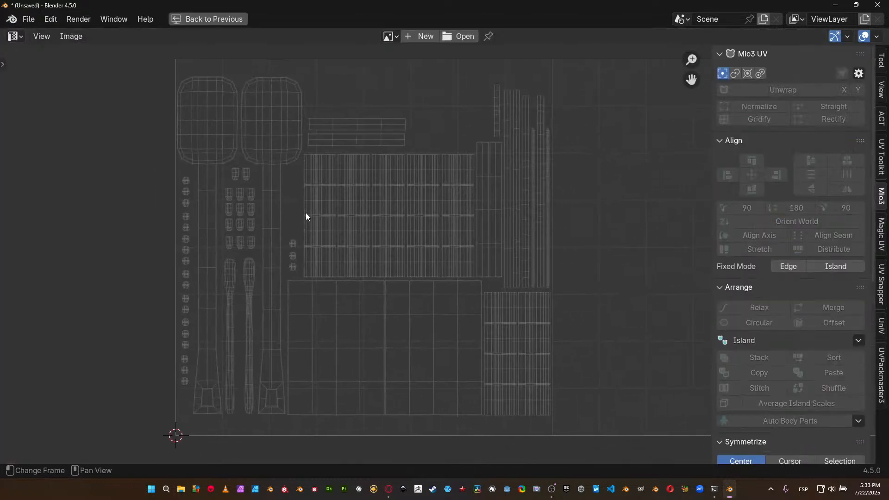
key(ctrl+space)
key(Tab)
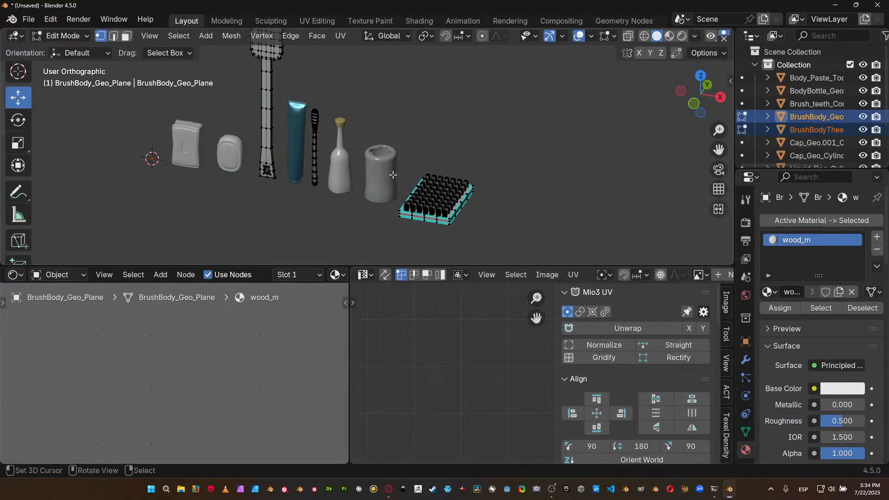
key(a)
key(ctrl+space)
middle_drag(414, 284, 417, 315)
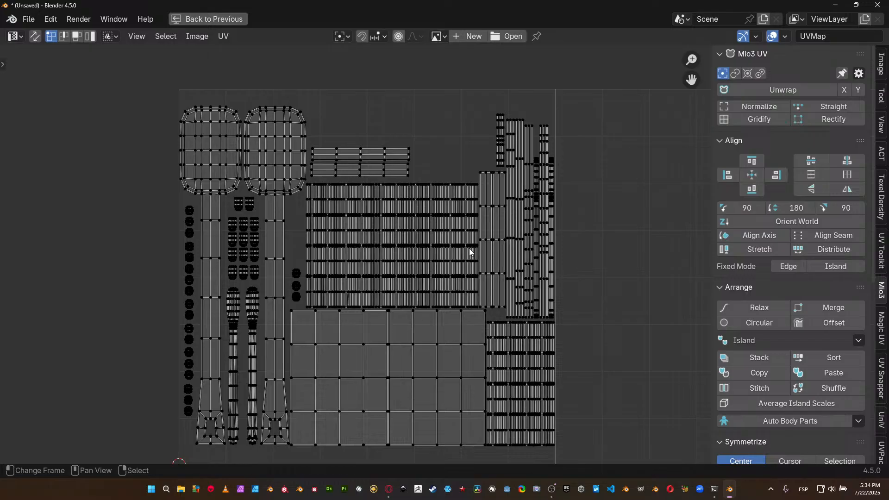
key(ctrl+space)
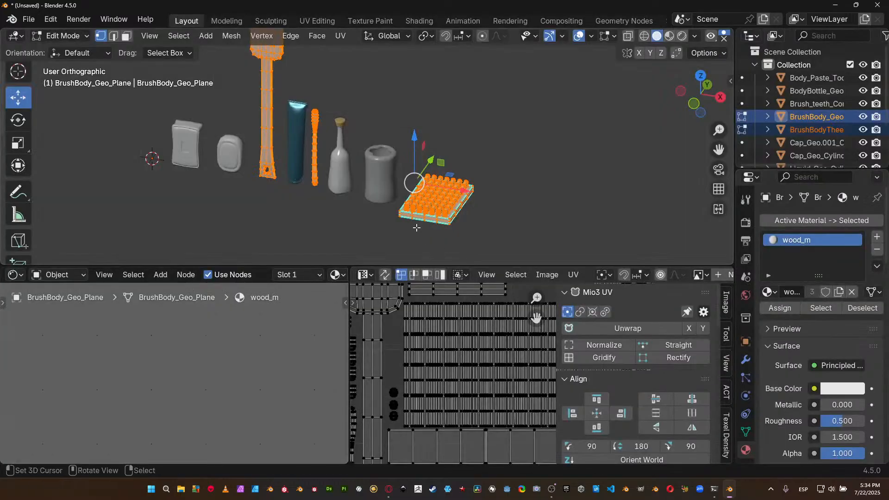
key(Tab)
Examine the toothbrush container's UV layout in an enlarged UV Editor.
click(380, 165)
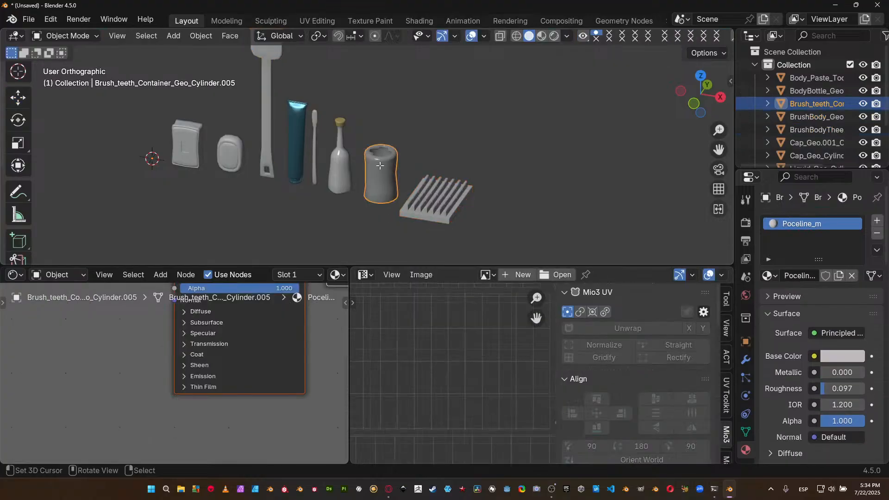
key(Tab)
key(ctrl+space)
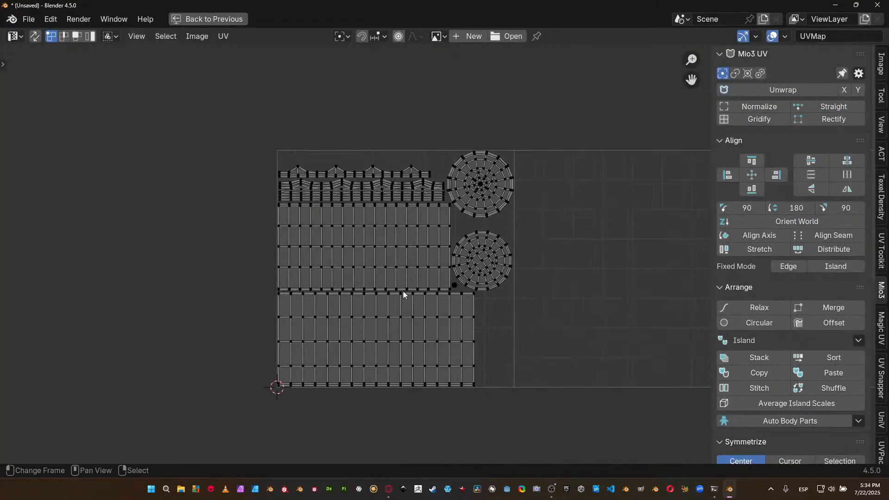
middle_drag(407, 281, 350, 264)
scroll(390, 268, up, 1)
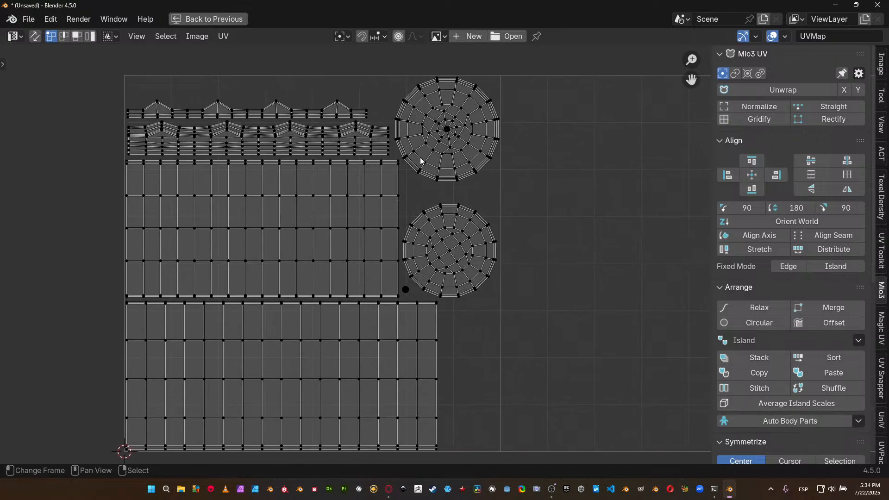
key(ctrl+space)
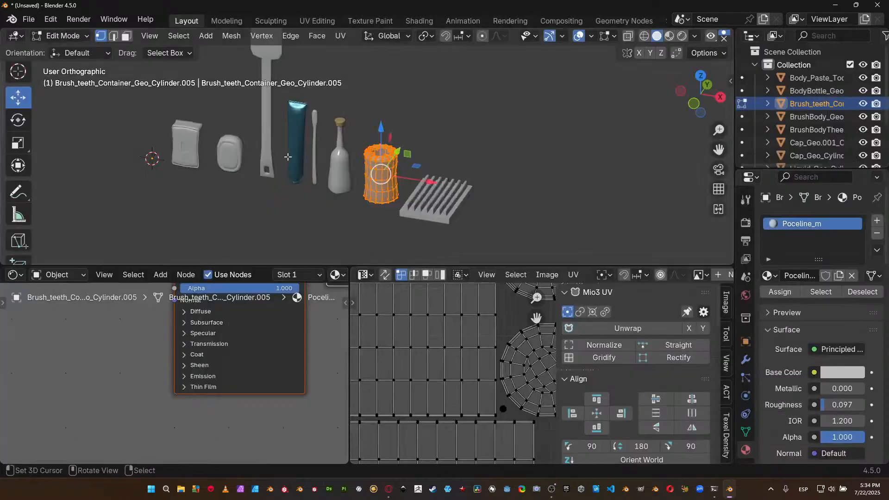
key(Tab)
Examine the UV layouts of the cologne bottle and its cap in turn.
click(338, 160)
key(Tab)
key(a)
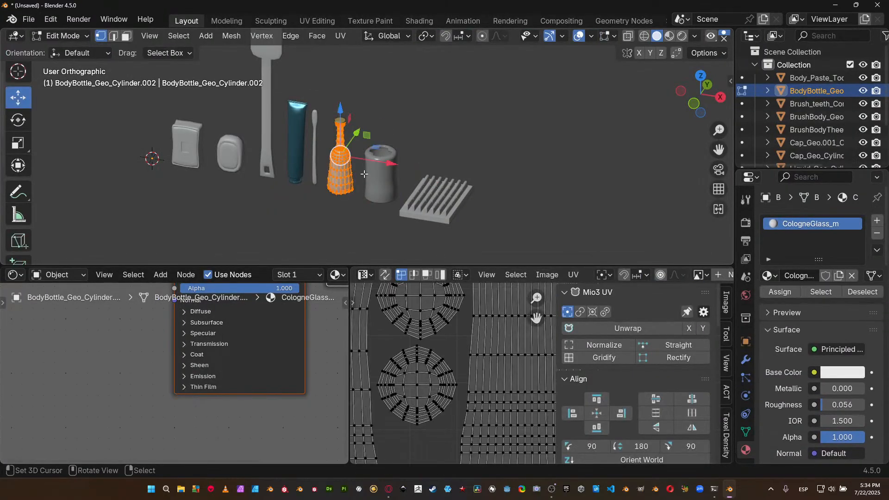
scroll(466, 376, up, 2)
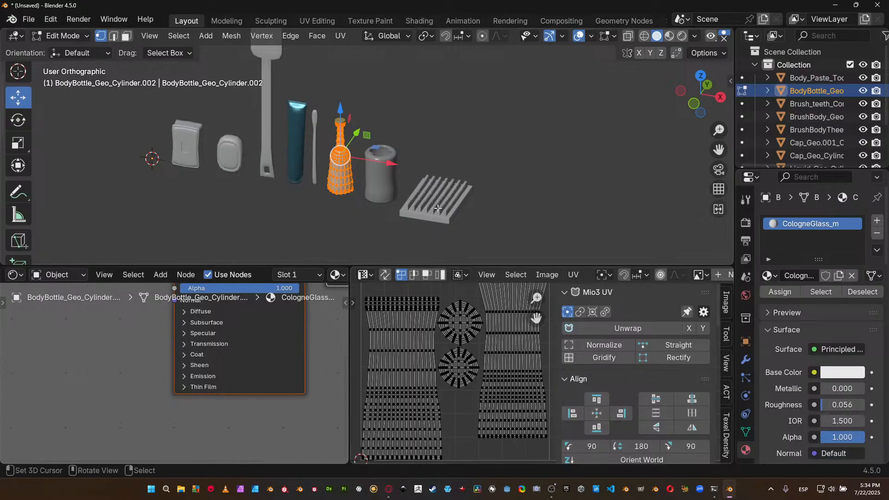
key(Tab)
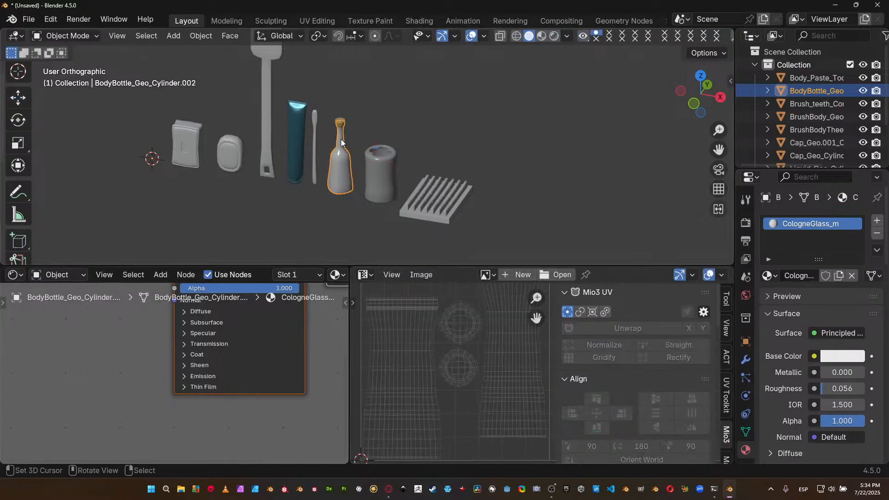
scroll(340, 139, up, 1)
click(340, 108)
key(Tab)
key(Tab)
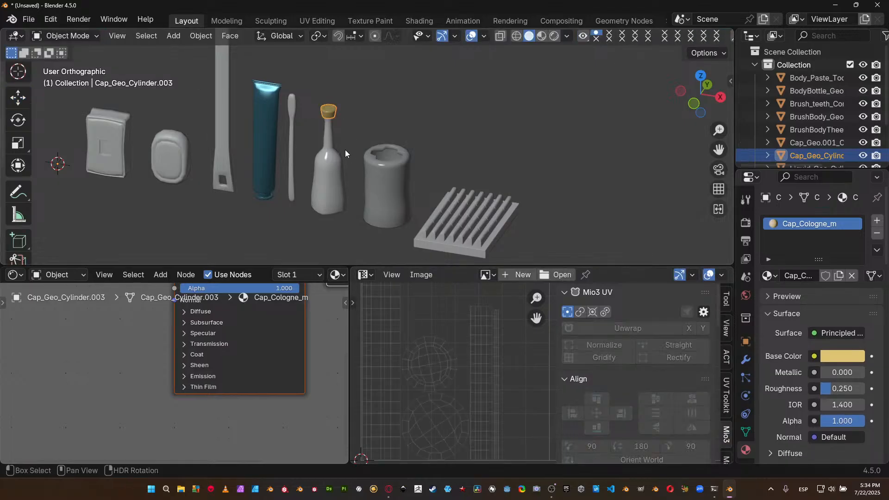
Add the cologne bottle to the cap selection and compare how their UV islands share the UV space.
shift+click(330, 139)
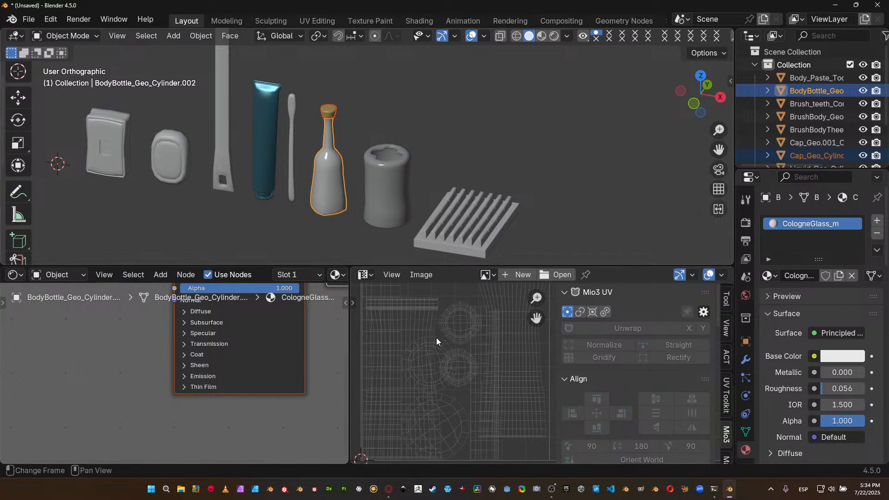
middle_drag(455, 377, 402, 386)
scroll(410, 376, down, 5)
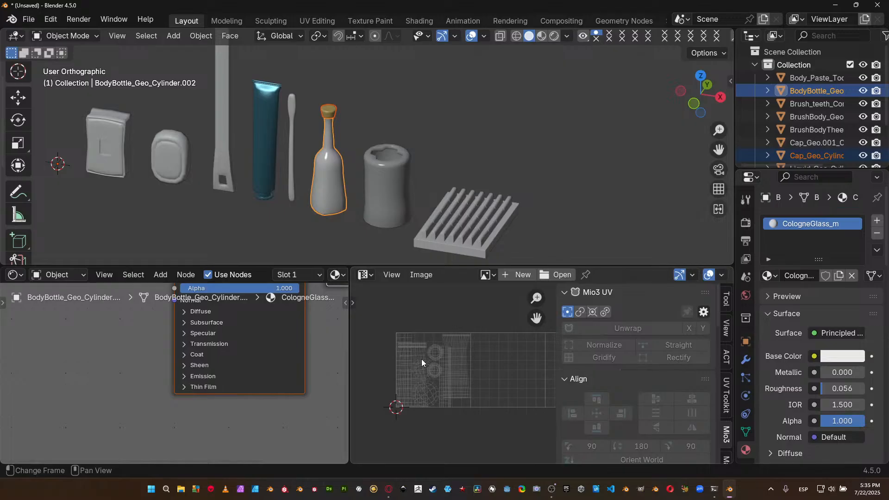
middle_drag(443, 348, 324, 341)
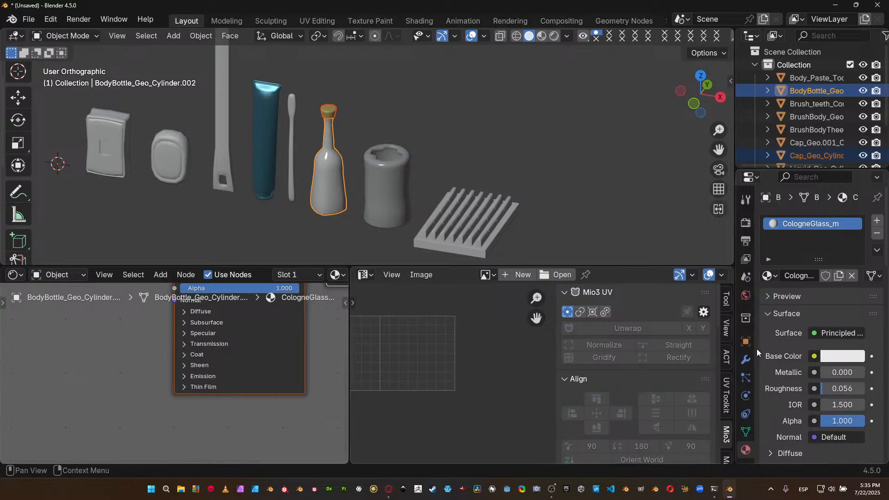
middle_drag(397, 309, 555, 321)
middle_drag(469, 363, 444, 365)
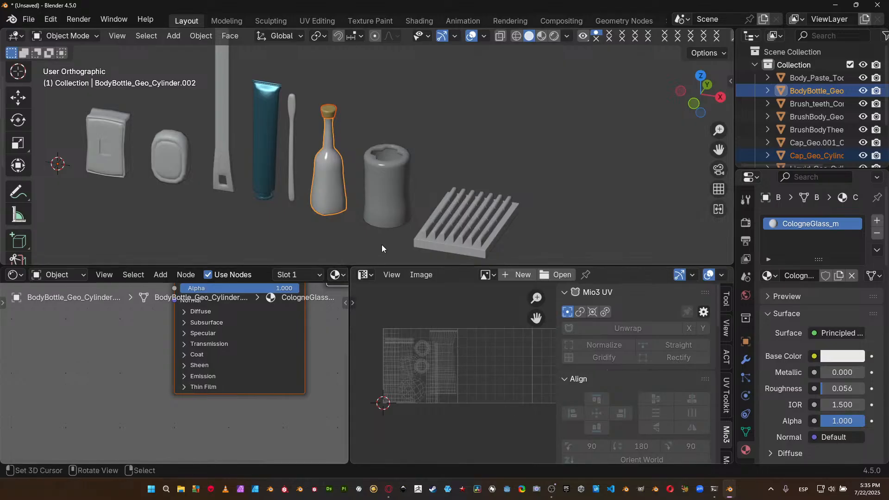
Select the toothpaste tube together with its cap and examine their combined UV layout.
middle_drag(362, 154, 306, 168)
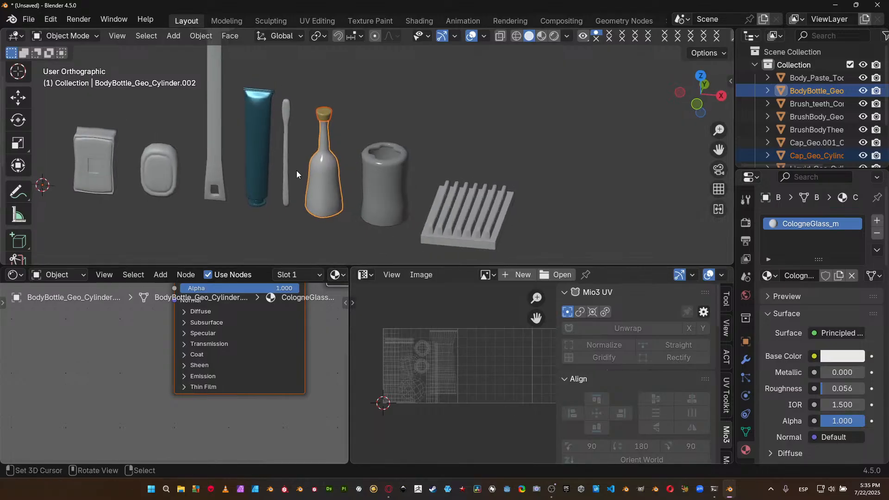
click(387, 188)
click(259, 181)
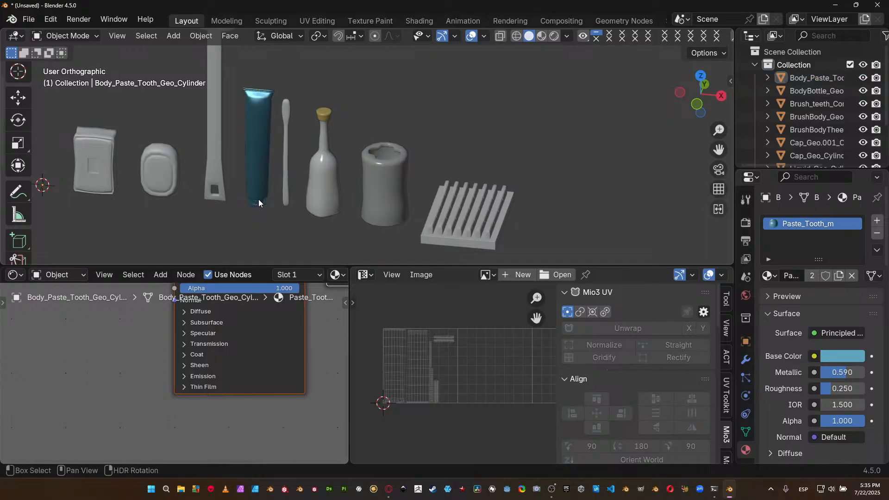
click(254, 204)
shift+click(257, 185)
key(Tab)
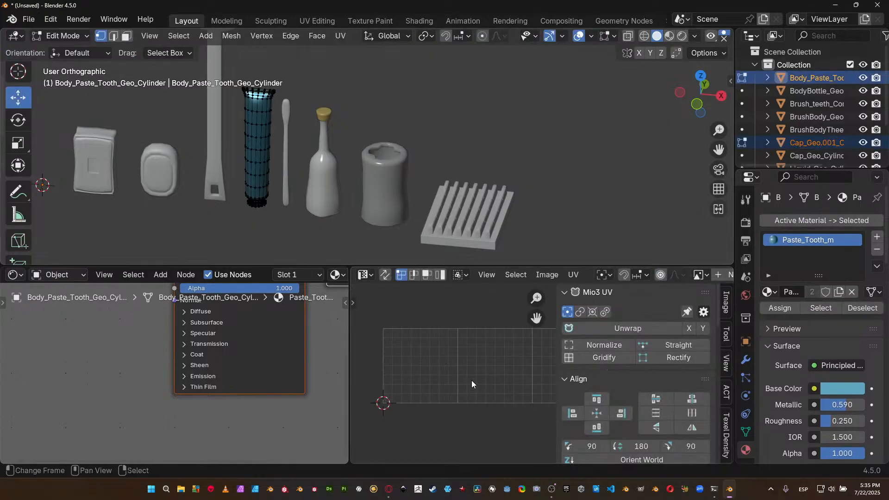
key(a)
scroll(466, 365, up, 2)
mouse_move(469, 369)
middle_down()
mouse_move(426, 367)
mouse_move(483, 372)
middle_up()
scroll(426, 370, up, 2)
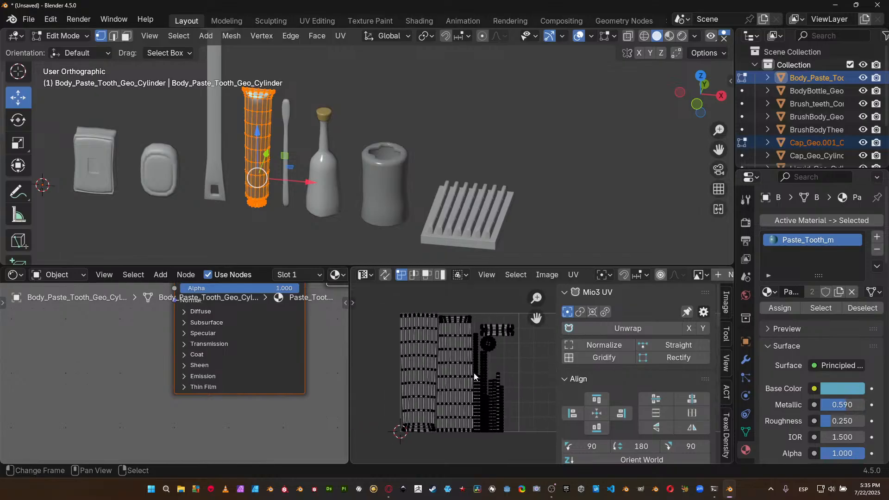
scroll(432, 379, up, 1)
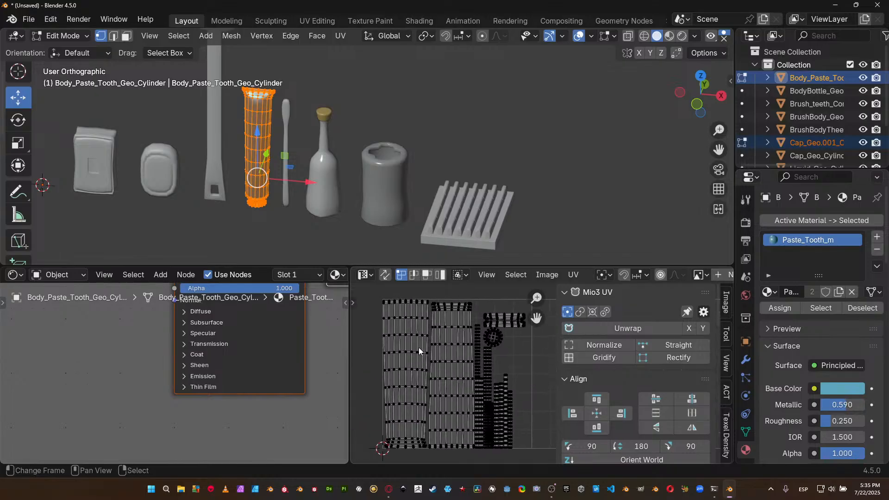
middle_drag(418, 343, 436, 341)
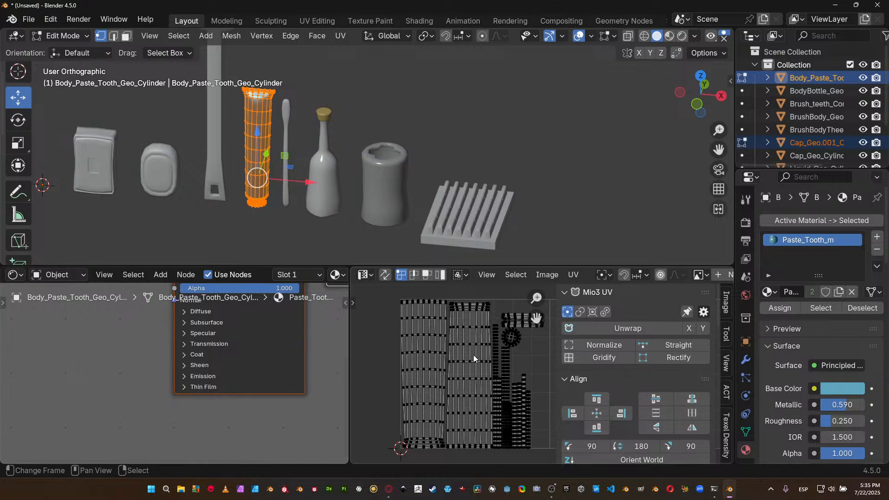
key(Tab)
Select the rounded and square soaps together and examine their shared UV layout.
click(176, 173)
shift+click(101, 172)
key(Tab)
key(a)
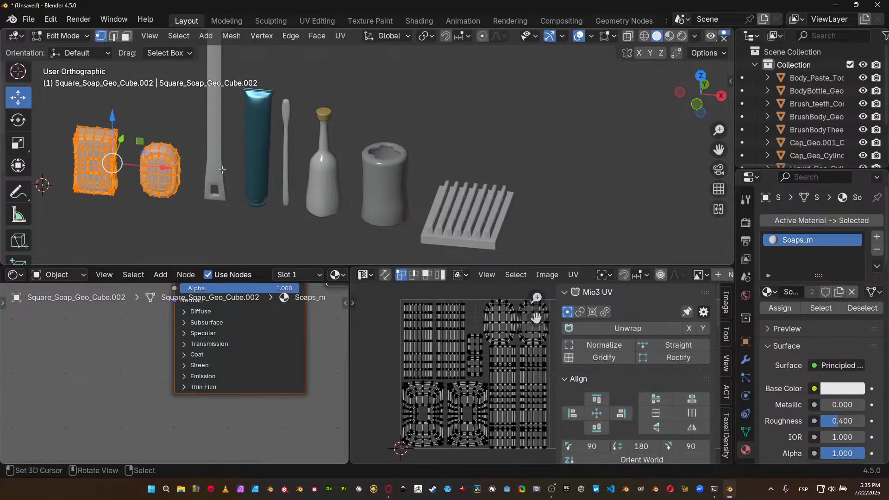
middle_drag(461, 389, 444, 370)
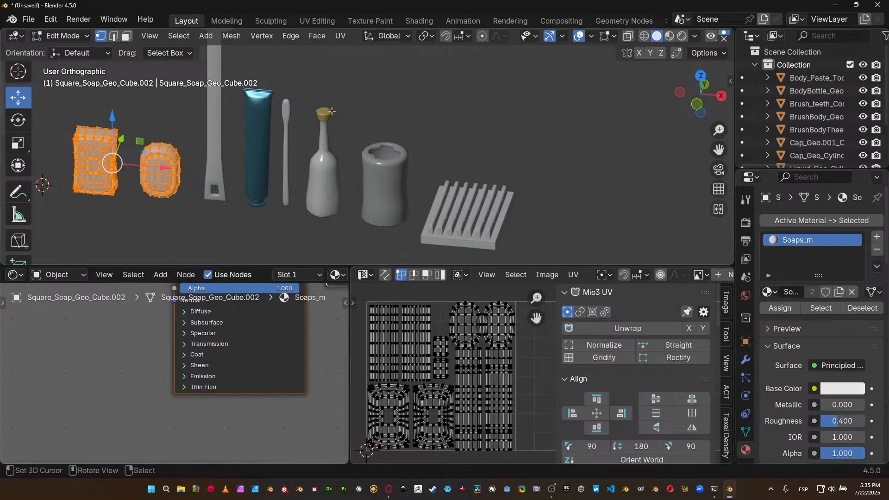
key(Tab)
key(Tab)
middle_drag(438, 338, 449, 343)
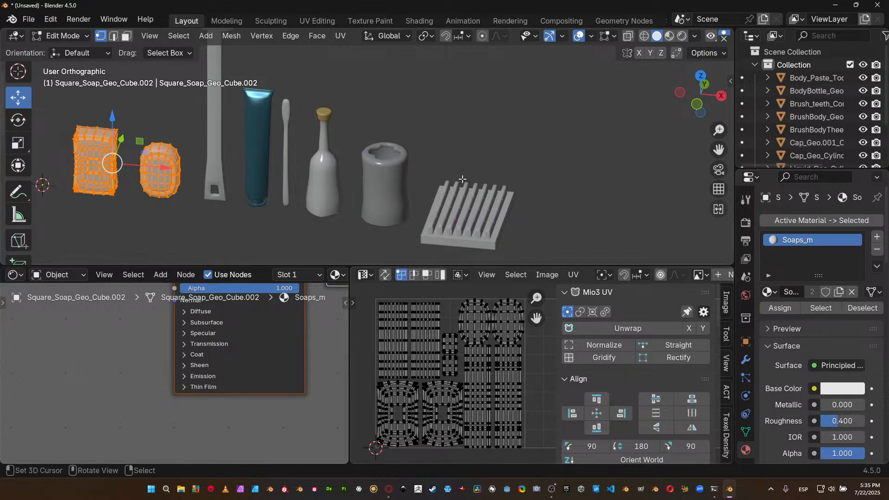
key(Tab)
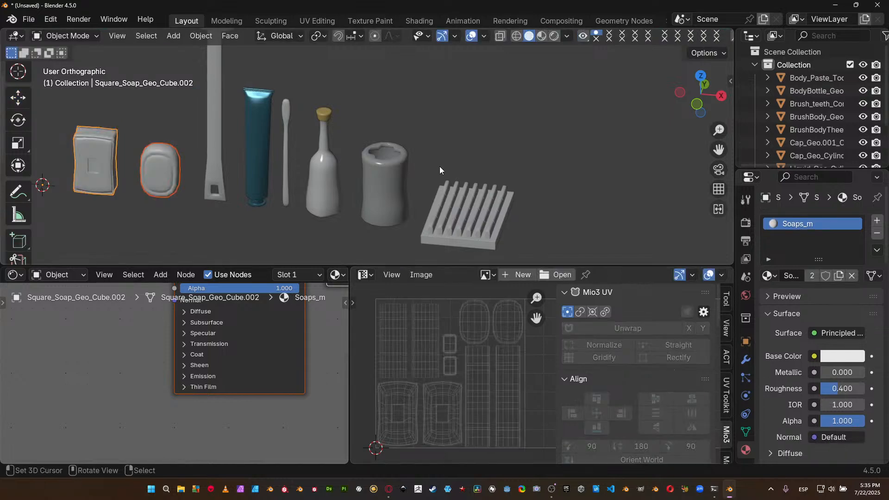
Select the slatted tray, toothbrush and long-handled brush and move them into a new collection.
click(463, 196)
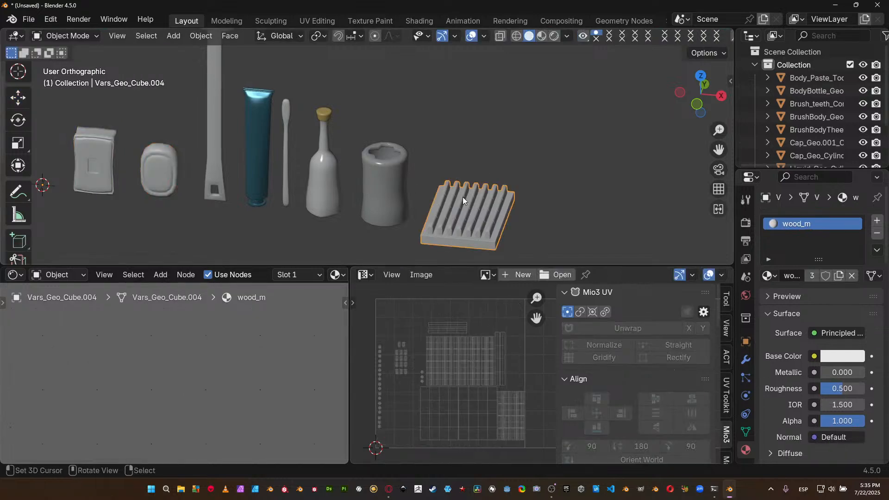
click(286, 158)
shift+click(217, 155)
key(m)
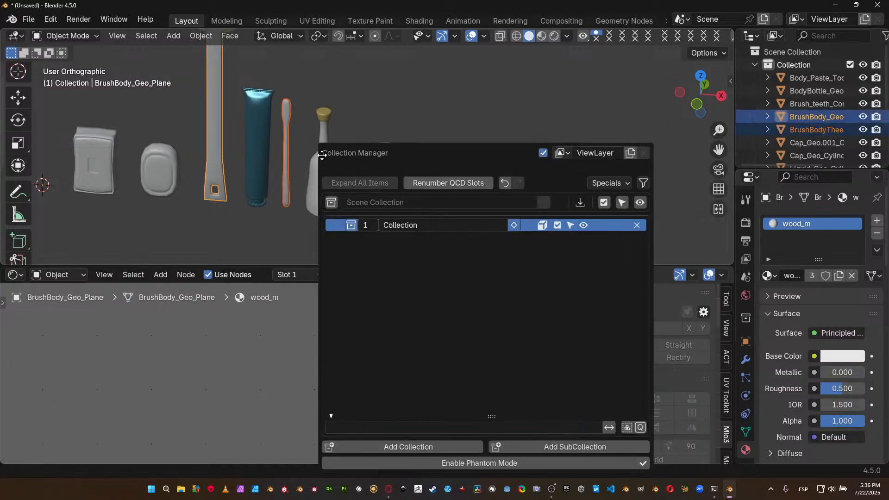
click(463, 446)
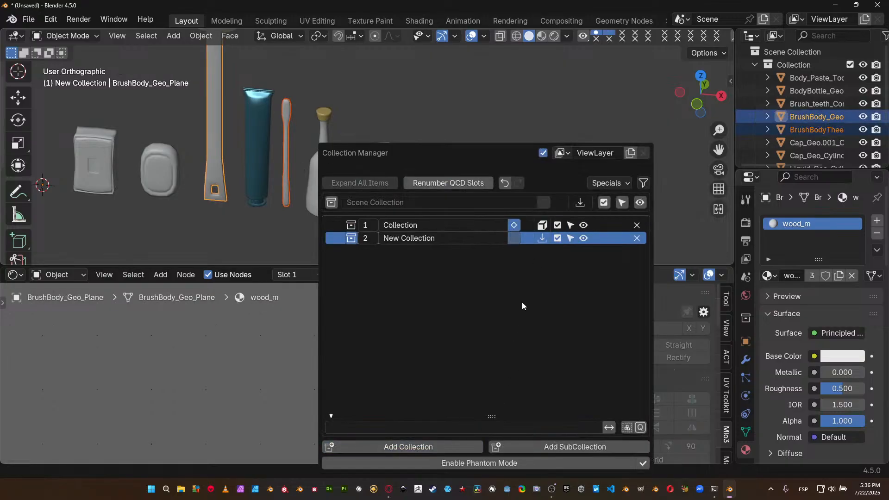
click(540, 240)
Rename the new collection as wood and exclude the original Collection from the view layer.
double_click(456, 239)
key(BackSpace)
text(wood)
key(Return)
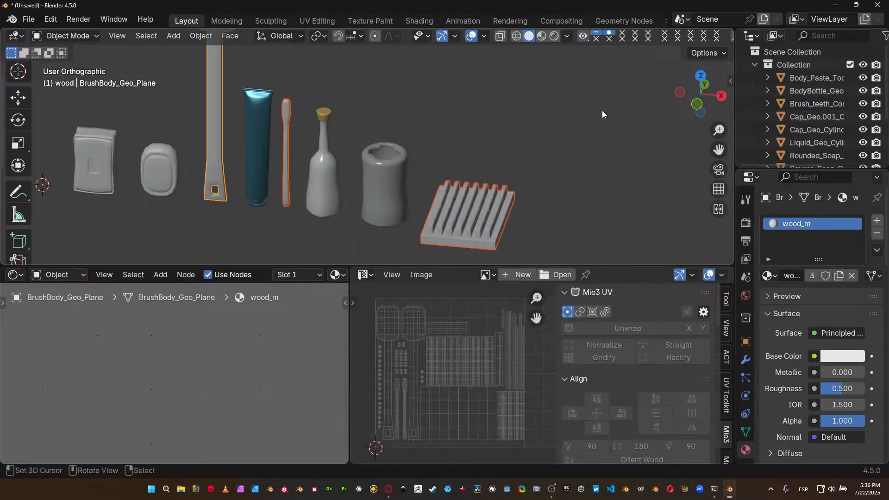
click(851, 65)
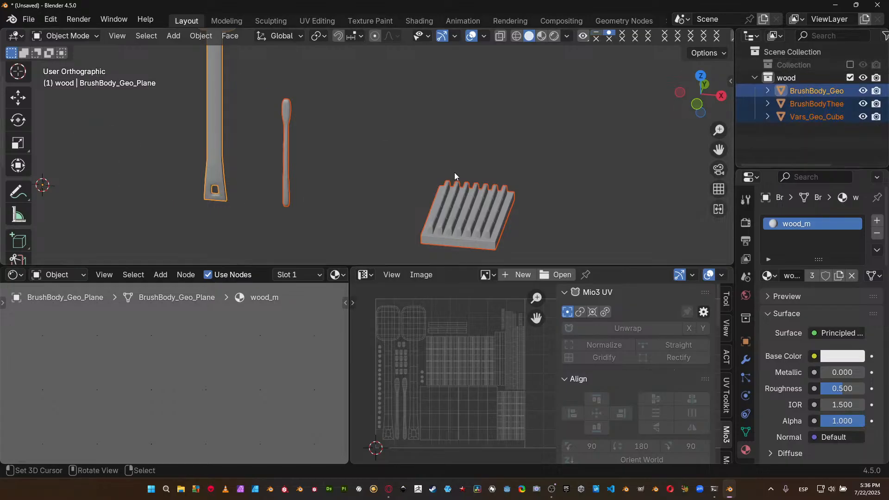
Maximize the 3D viewport and give the long-handled brush, toothbrush and slatted tray a level 1 subdivision.
key(ctrl+space)
middle_drag(459, 170, 322, 108)
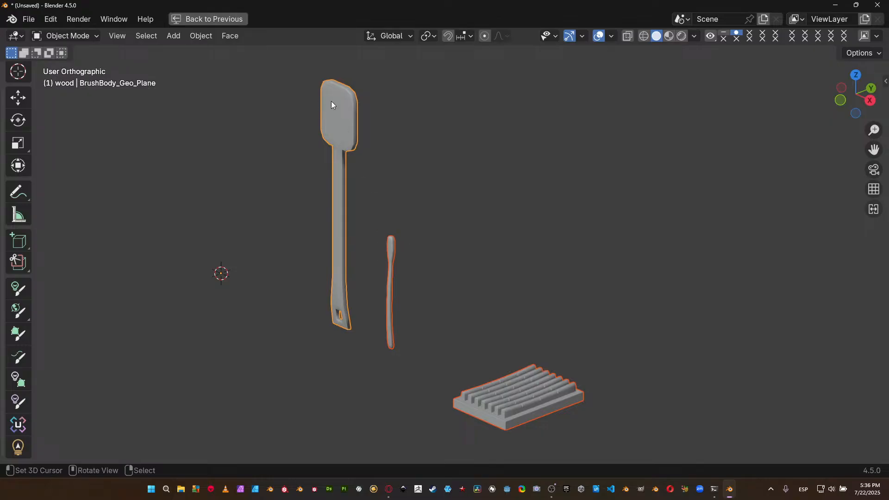
click(350, 130)
shift+click(392, 253)
shift+click(522, 403)
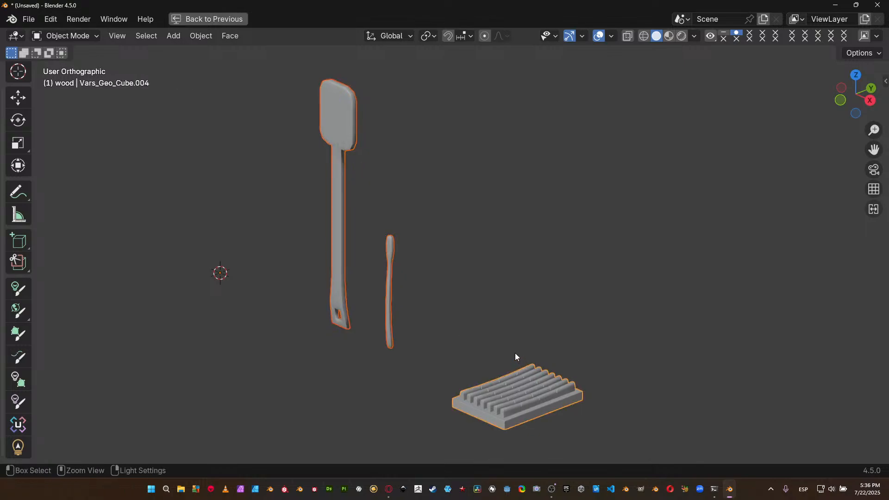
key(ctrl+1)
Enable the Screencast Keys overlay for the 3D viewport and hide the sidebar.
key(n)
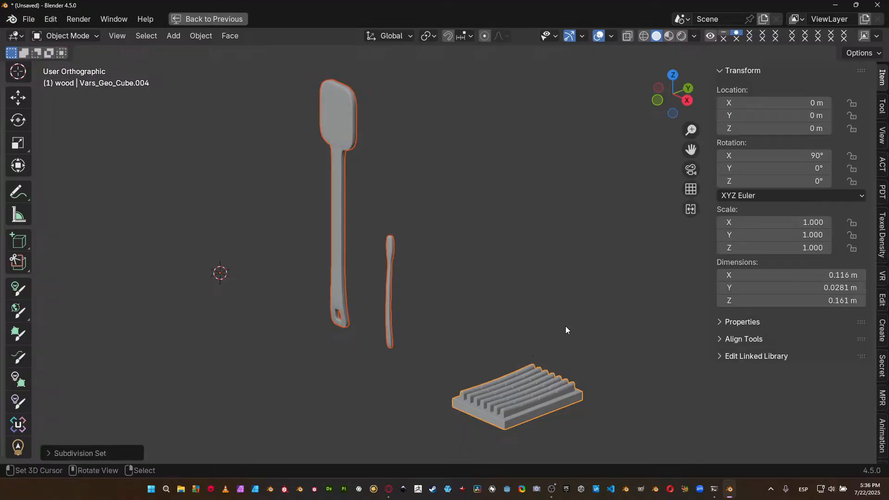
scroll(887, 283, down, 15)
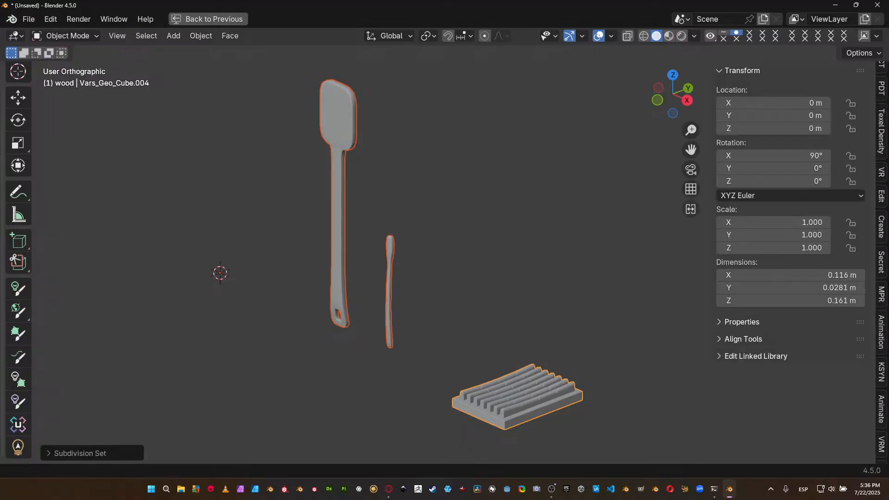
scroll(886, 295, down, 5)
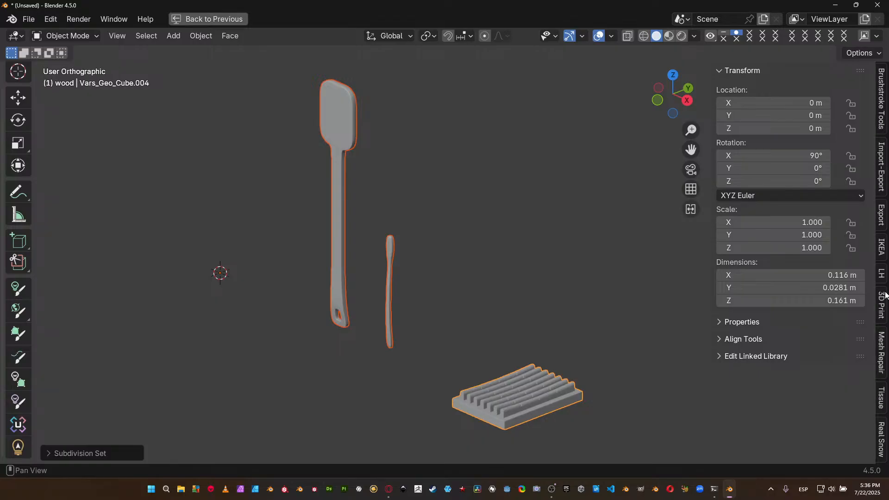
scroll(886, 294, down, 10)
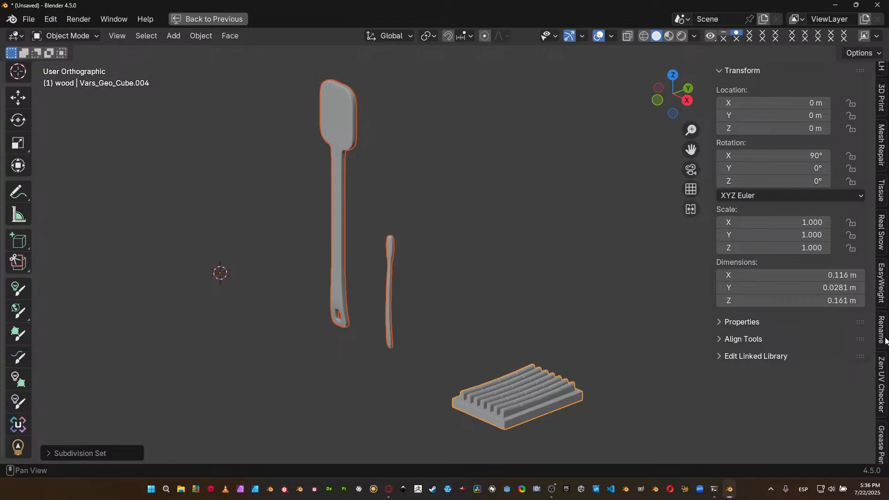
scroll(886, 342, down, 4)
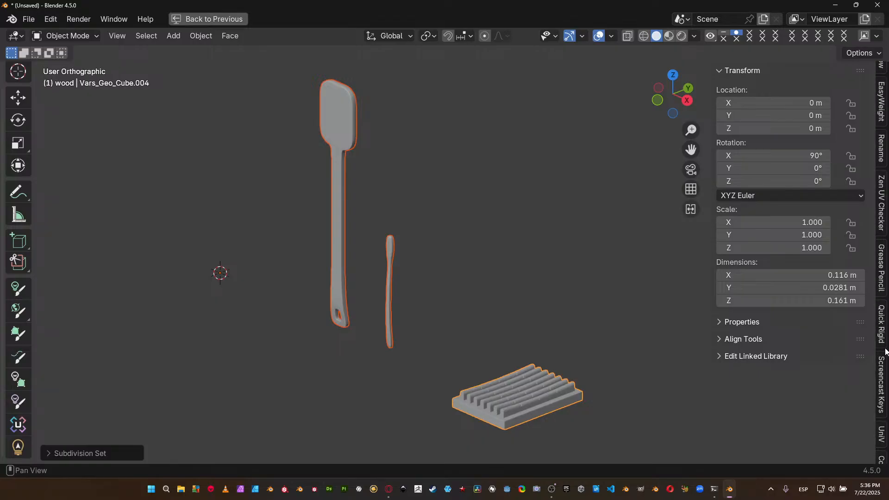
click(885, 359)
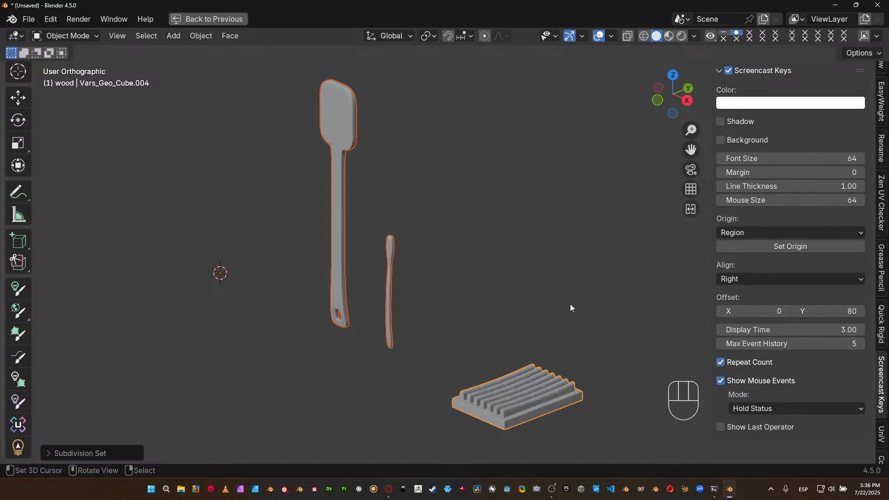
key(n)
middle_drag(476, 258, 477, 238)
Restore the multi-editor layout and close the UV Editor and Shader Editor areas so the 3D viewport takes over their space.
key(ctrl+space)
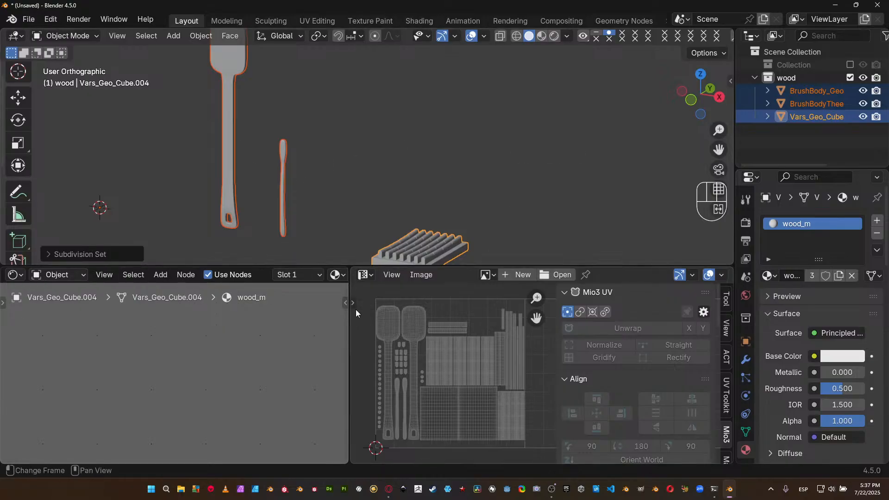
drag(350, 327, 433, 333)
drag(426, 271, 454, 278)
shift+middle_drag(414, 203, 437, 180)
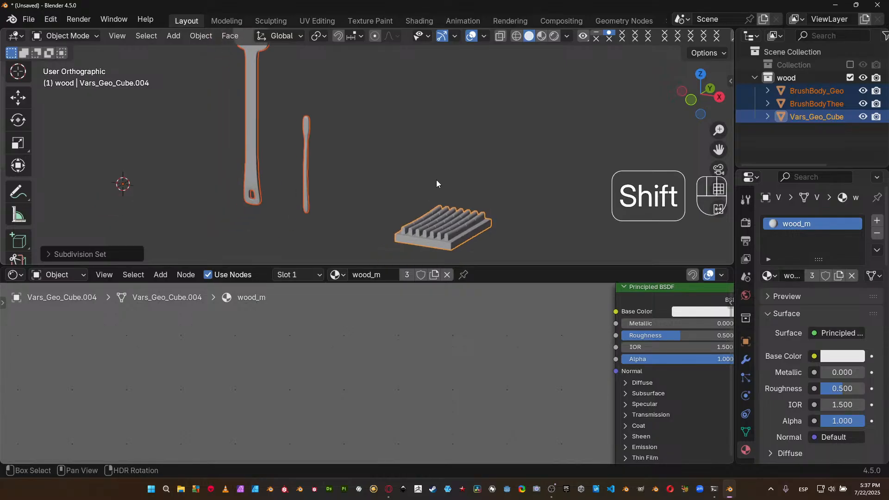
scroll(435, 171, down, 3)
shift+middle_drag(410, 141, 410, 161)
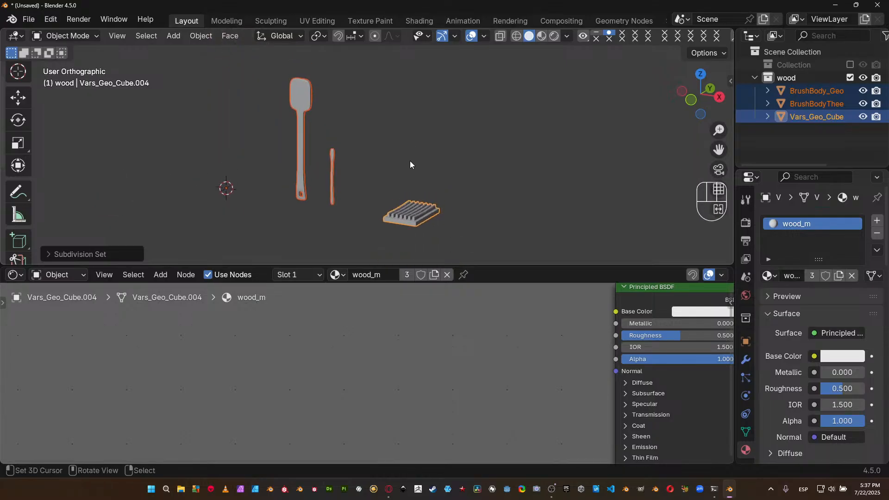
middle_drag(379, 144, 377, 145)
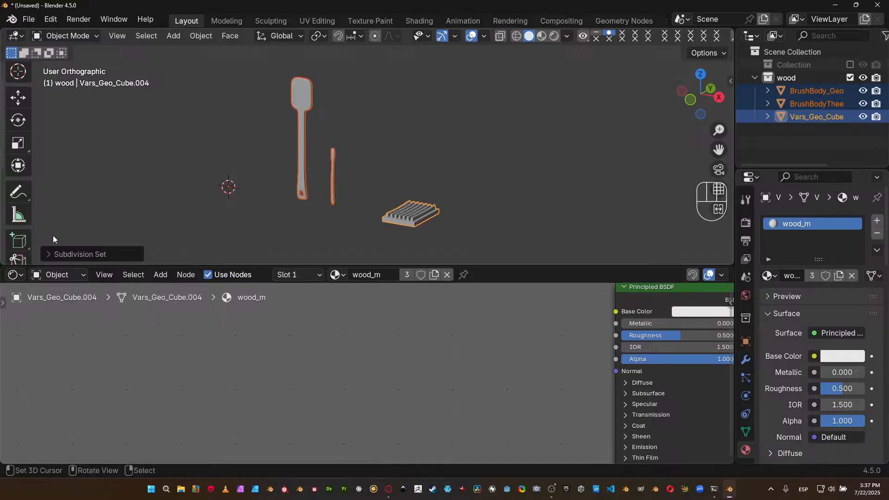
drag(3, 271, 5, 340)
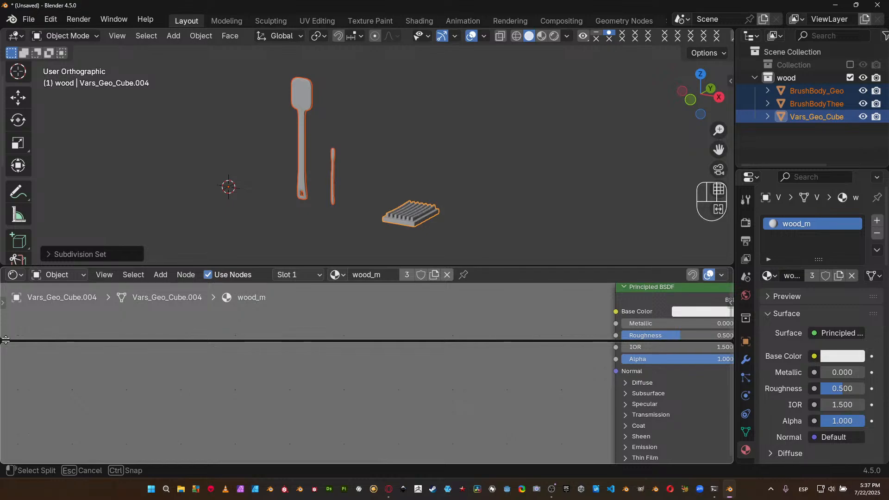
key(Escape)
drag(3, 274, 6, 250)
Split the 3D viewport vertically, make one half a Shader Editor, and narrow the Outliner and Properties column.
right_click(346, 29)
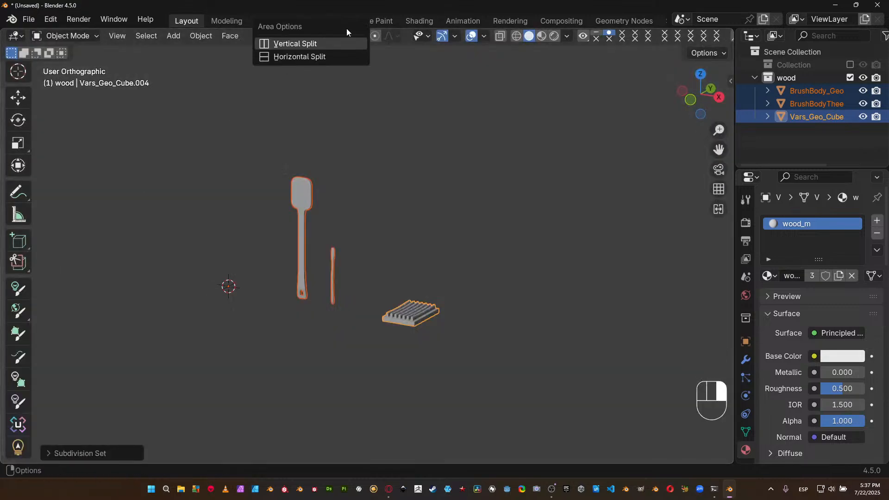
click(338, 43)
click(377, 84)
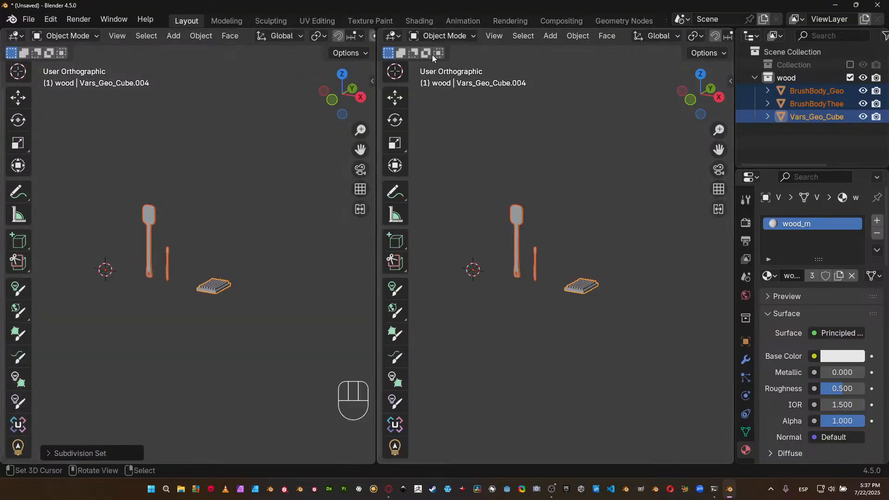
click(393, 36)
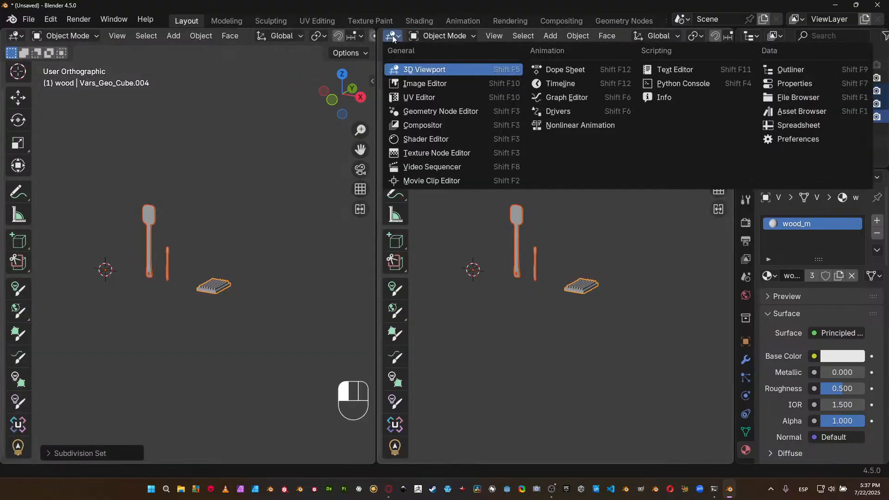
click(416, 136)
drag(736, 149, 869, 151)
drag(378, 247, 479, 247)
Hide the 3D viewport's toolbar and widen the Shader Editor to show the wood_m material's nodes.
scroll(218, 249, up, 5)
mouse_move(218, 253)
shift+middle_down()
mouse_move(251, 241)
mouse_move(211, 265)
mouse_move(205, 257)
shift+middle_up()
key(t)
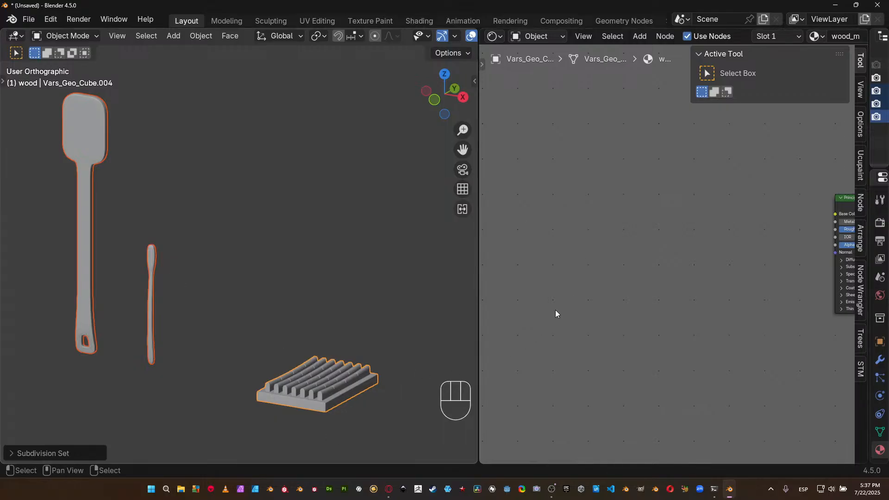
drag(477, 270, 409, 270)
scroll(671, 253, down, 2)
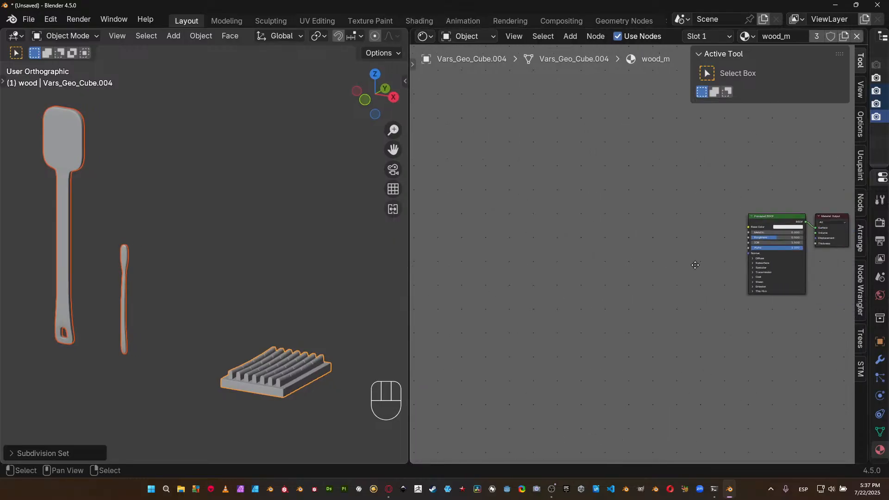
scroll(532, 223, up, 3)
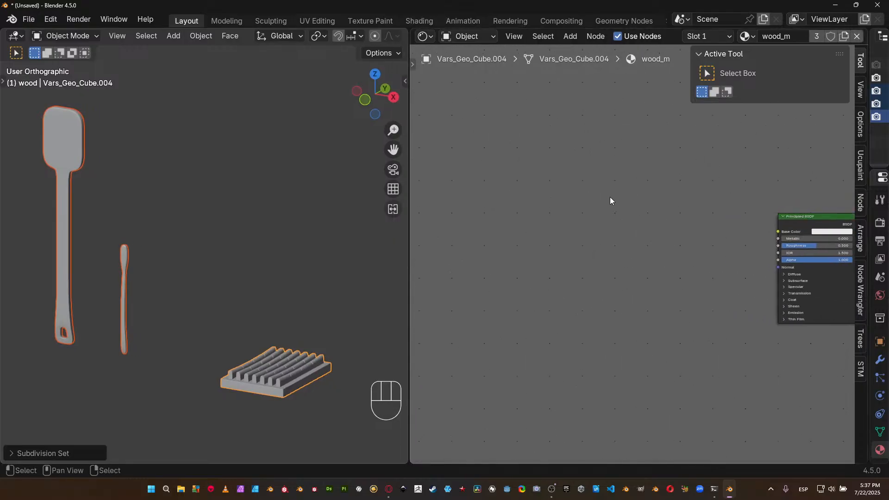
middle_drag(612, 213, 513, 220)
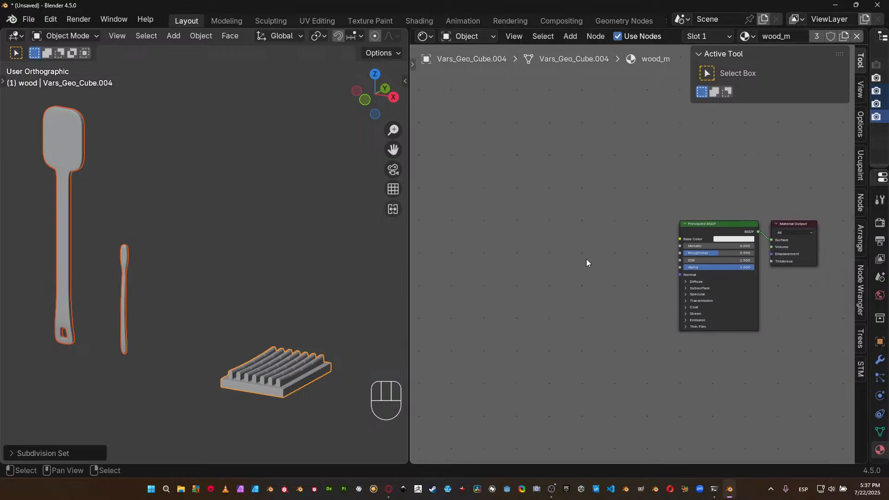
scroll(579, 254, up, 1)
key(shift+a)
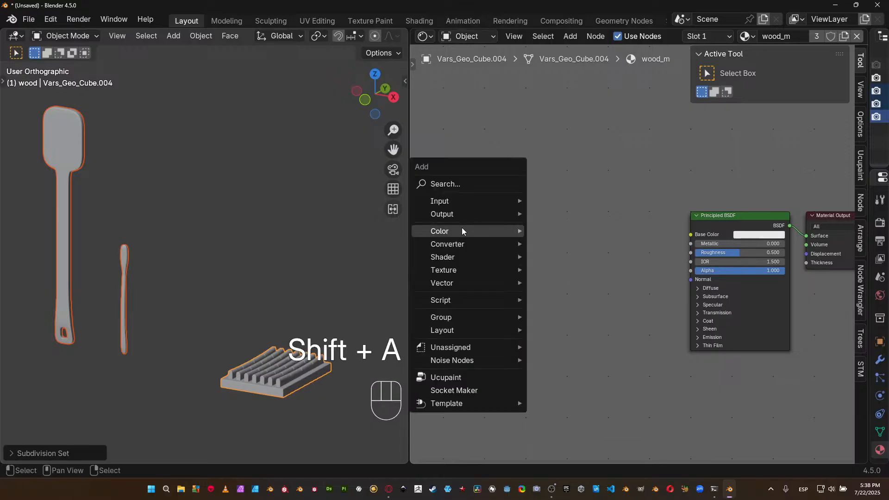
mouse_move(462, 231)
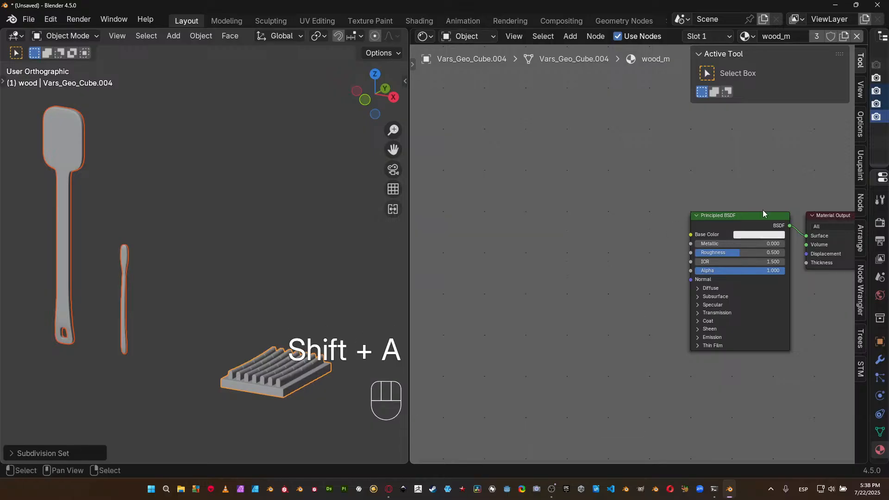
click(758, 215)
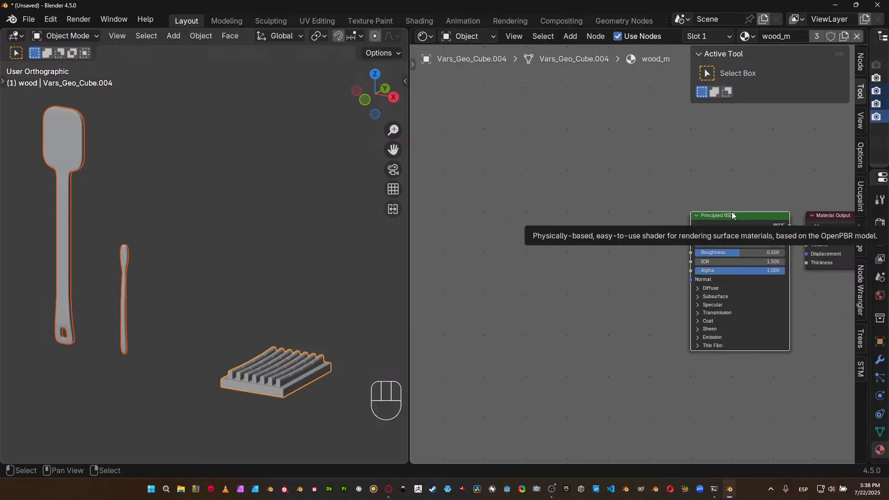
middle_drag(635, 276, 589, 228)
scroll(534, 254, up, 1)
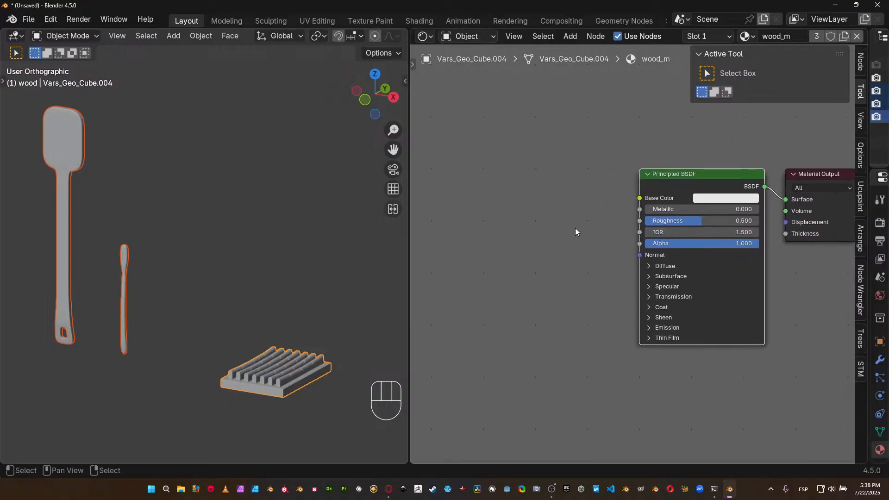
key(shift+a)
mouse_move(538, 254)
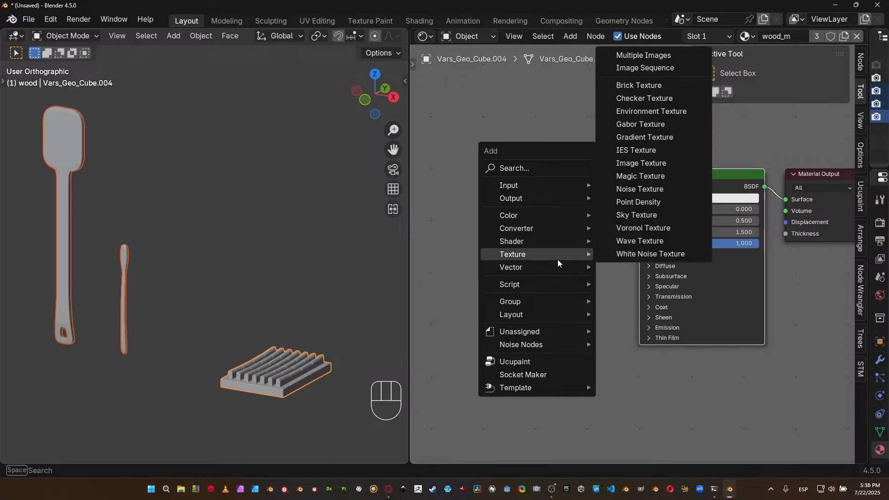
mouse_move(546, 228)
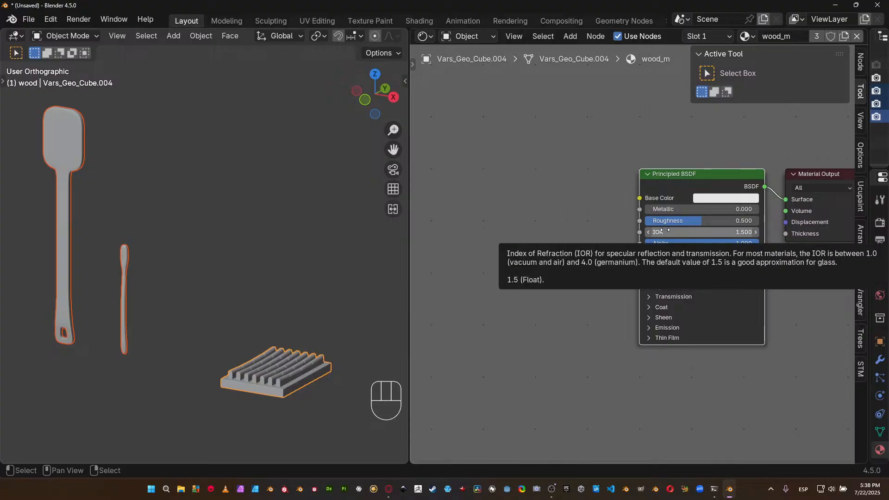
middle_drag(662, 229, 635, 230)
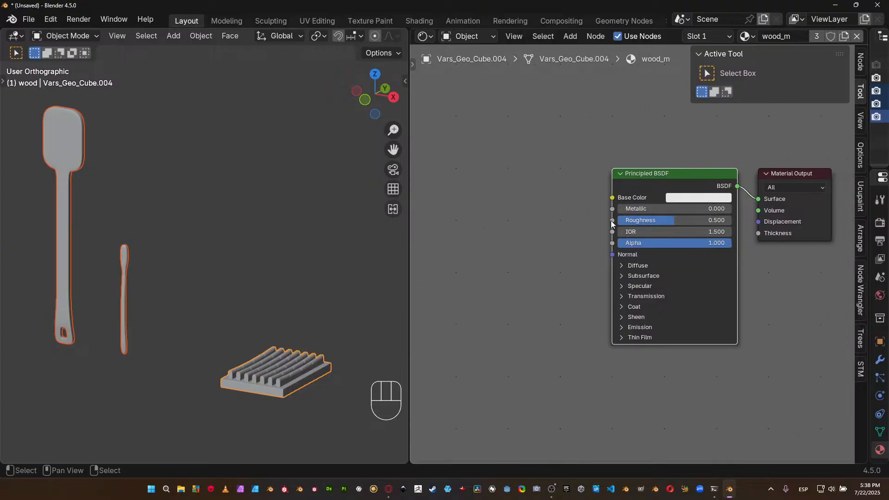
drag(614, 222, 410, 272)
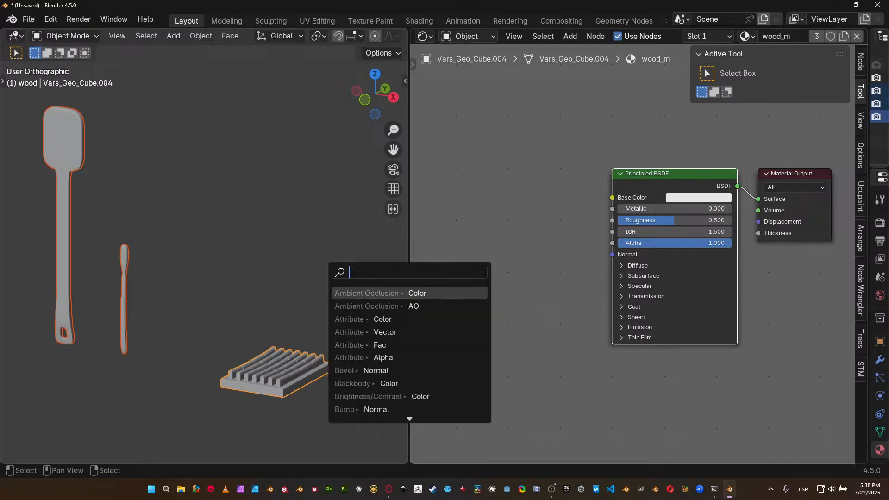
click(586, 215)
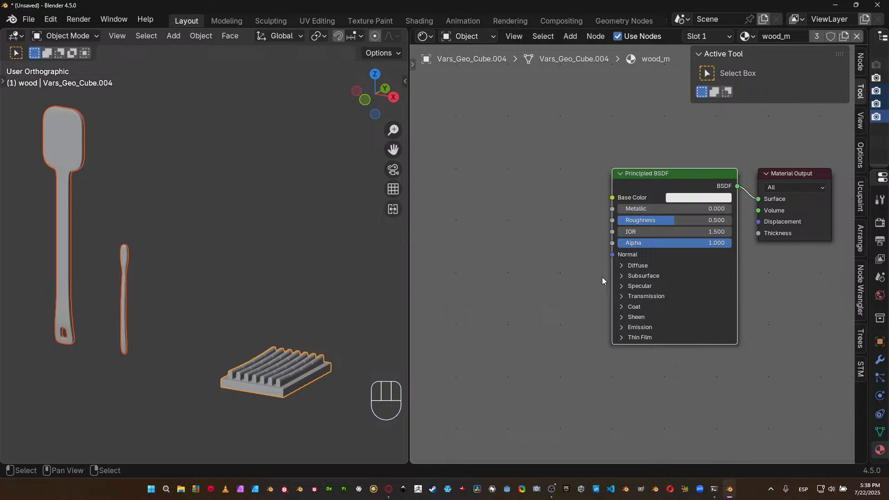
drag(612, 255, 527, 290)
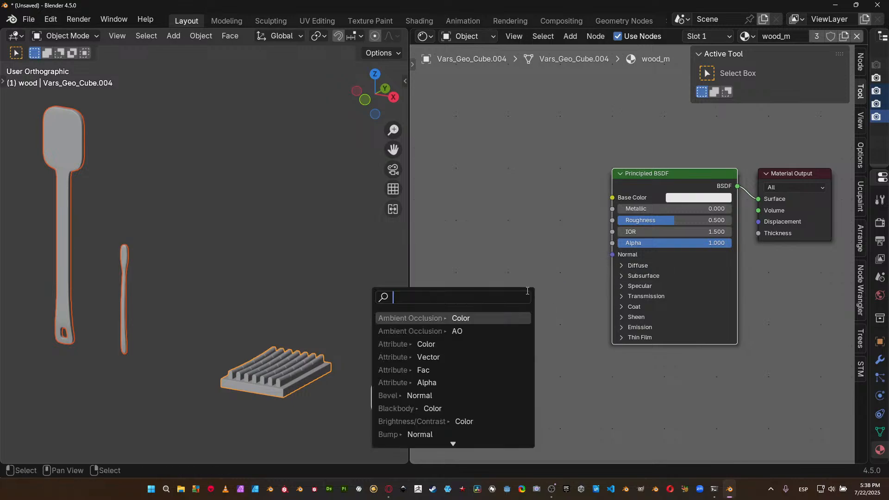
click(509, 223)
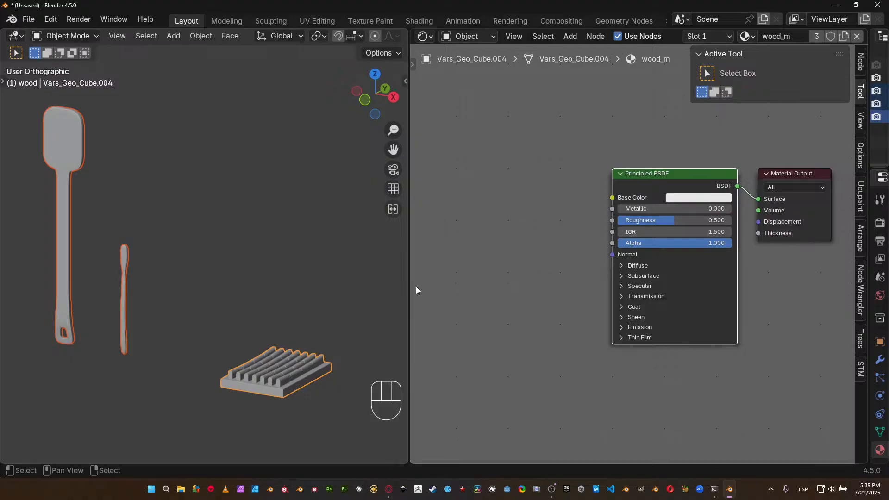
Display the slatted tray in Material Preview shading and rotate the preview's environment lighting.
shift+middle_drag(312, 331, 279, 232)
scroll(248, 246, up, 4)
shift+middle_drag(265, 276, 219, 238)
scroll(218, 274, up, 2)
scroll(228, 257, up, 1)
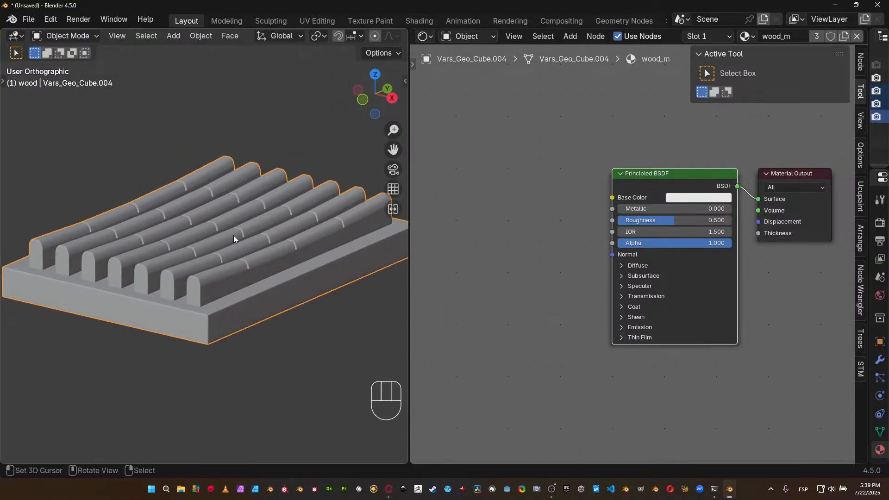
scroll(342, 38, down, 5)
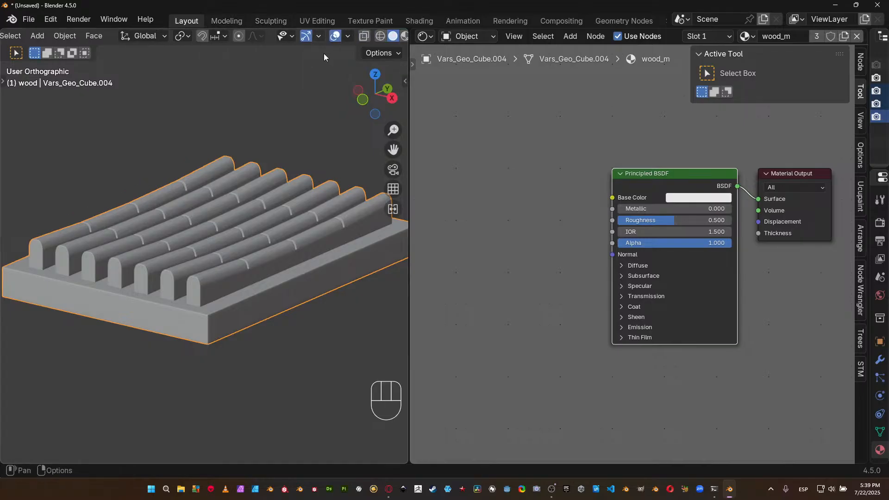
scroll(376, 44, down, 3)
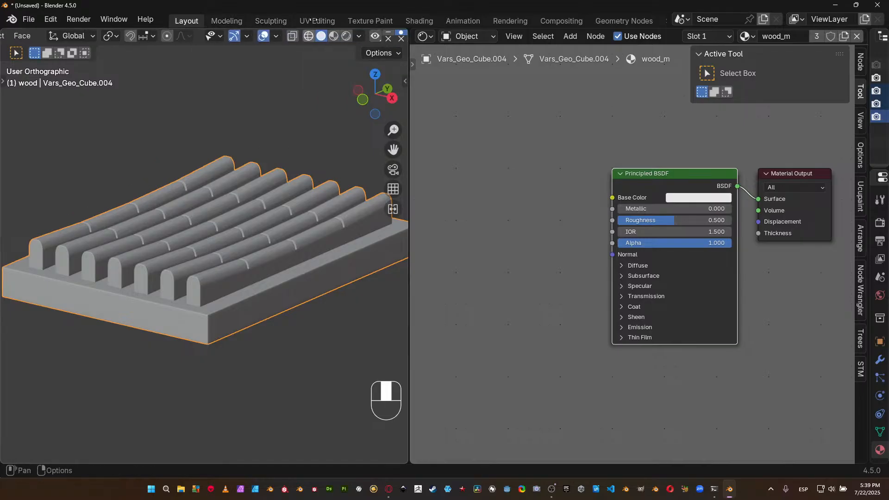
click(335, 37)
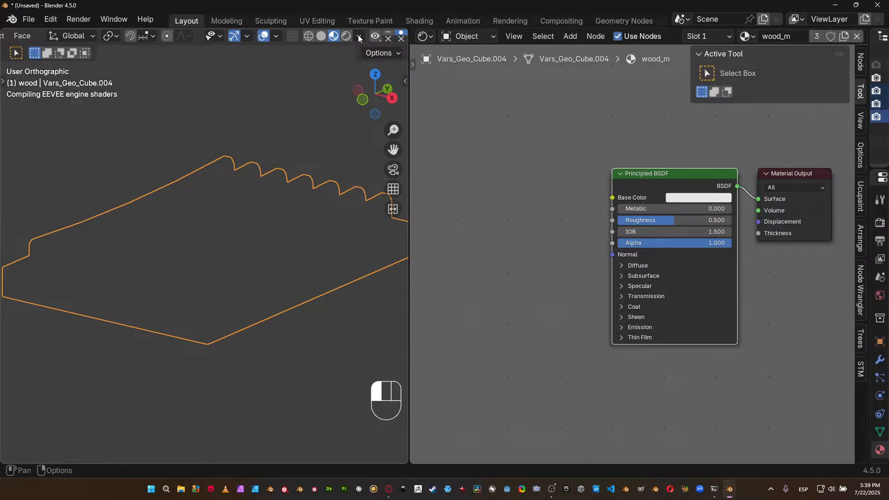
click(360, 37)
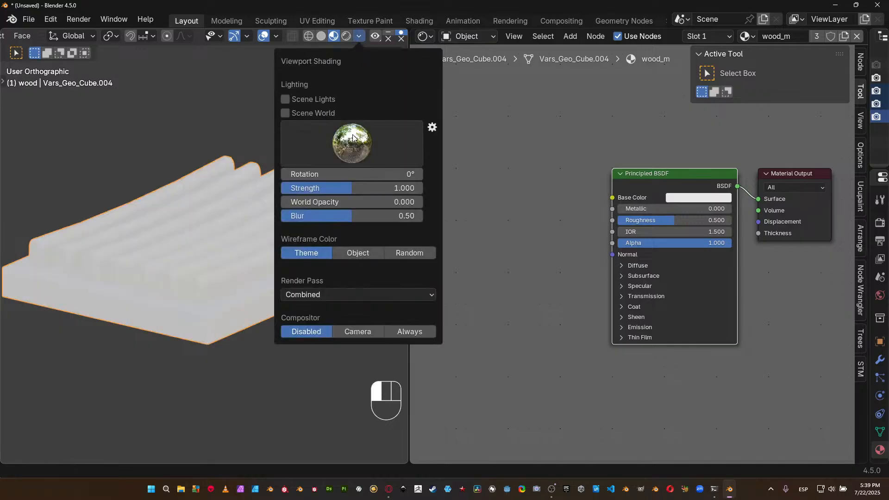
drag(352, 174, 413, 174)
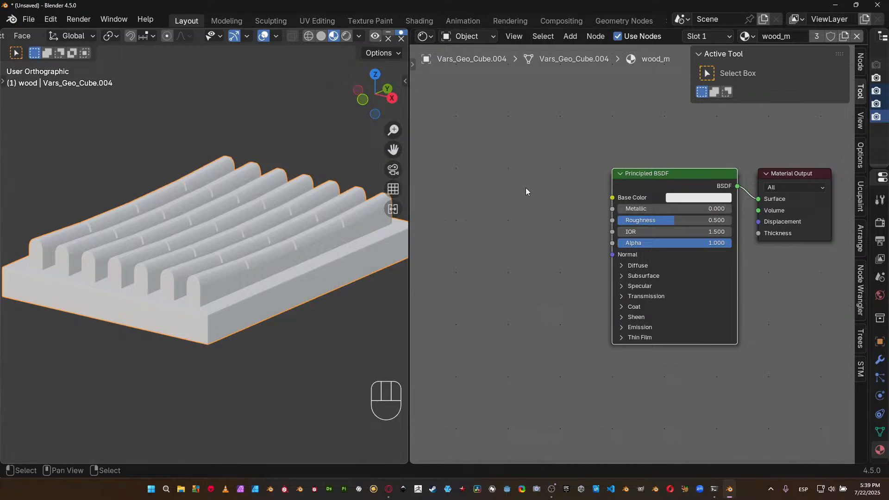
Add a Noise Texture node to the wood_m material, placed to the left of the Principled BSDF.
middle_drag(523, 189, 543, 204)
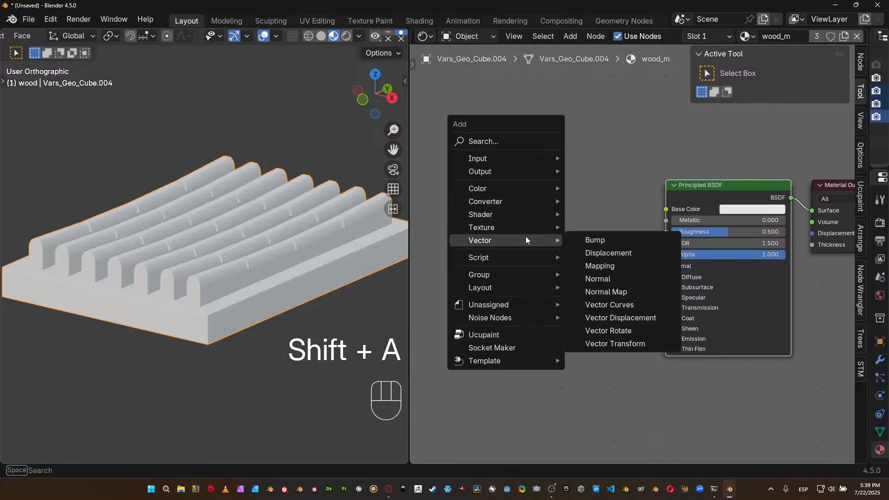
mouse_move(509, 228)
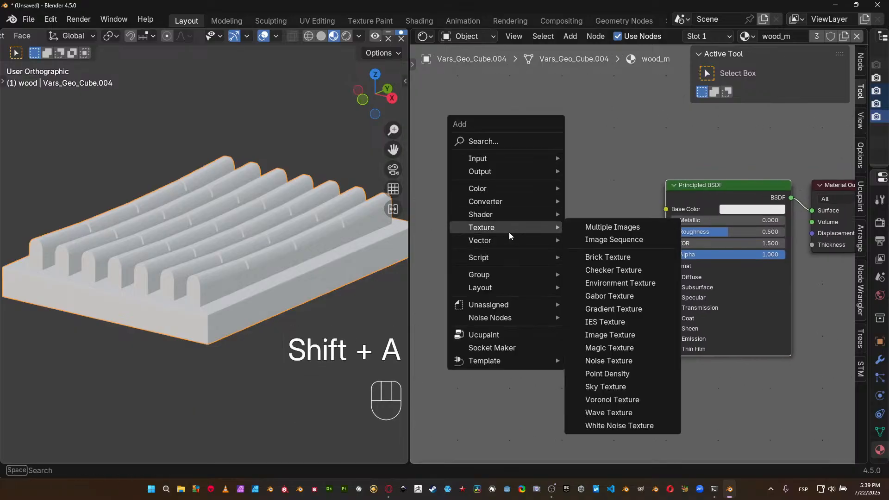
click(608, 361)
click(477, 206)
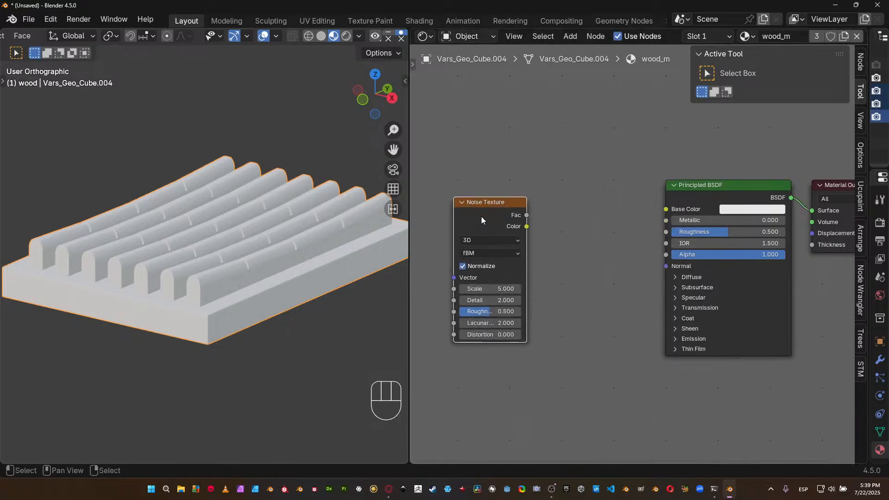
middle_drag(482, 216, 526, 176)
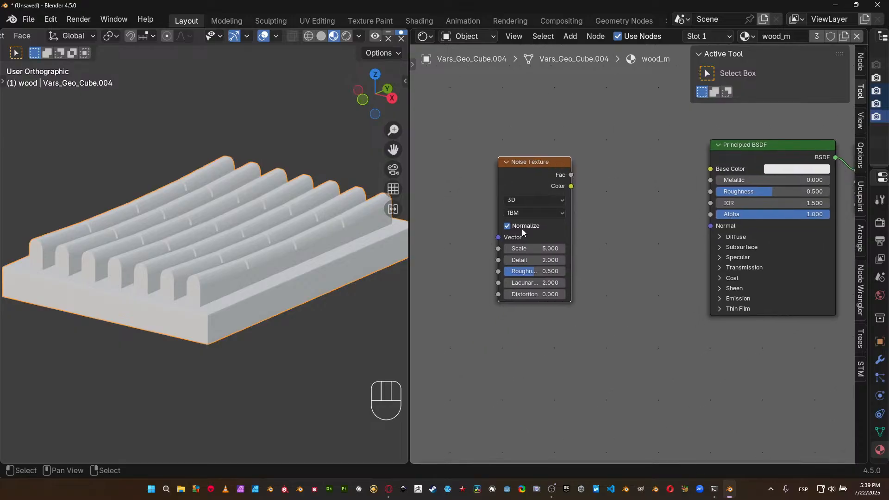
Examine the Noise Texture's dimension, noise type and Normalize options, keeping 3D and fBM.
scroll(523, 229, up, 2)
scroll(534, 188, up, 1)
click(551, 191)
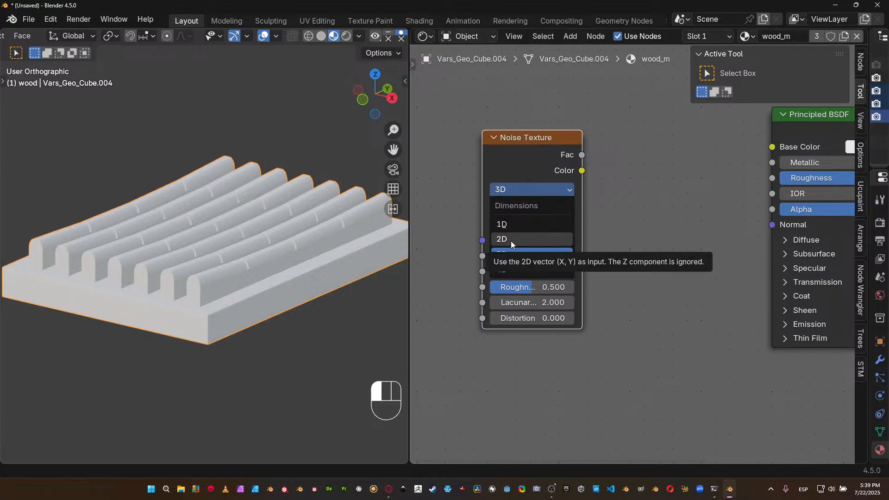
click(509, 253)
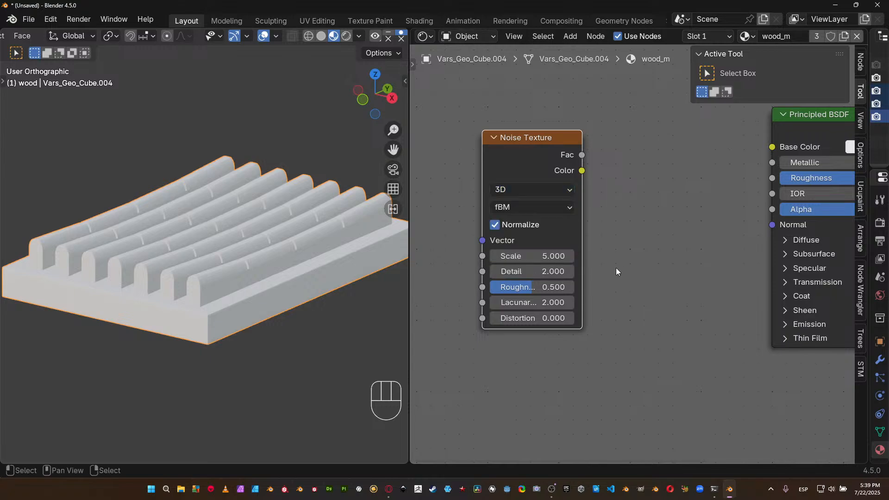
click(539, 187)
click(521, 208)
middle_drag(551, 241, 573, 228)
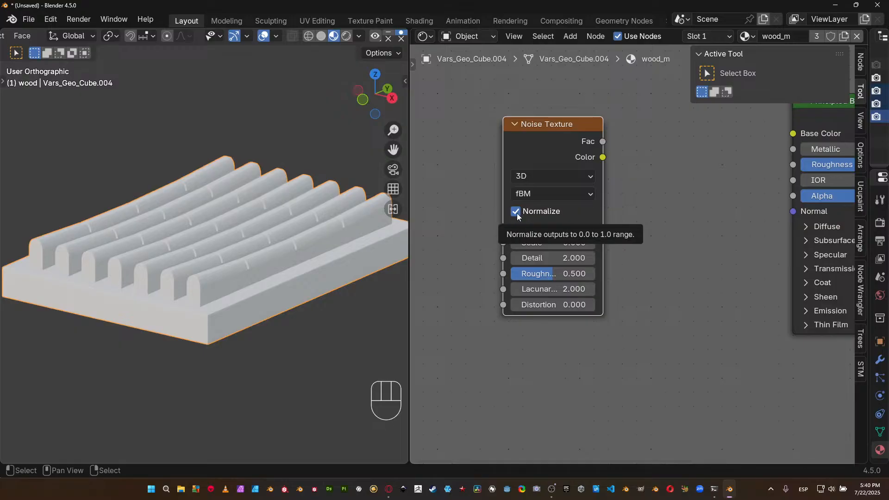
middle_drag(655, 277, 626, 282)
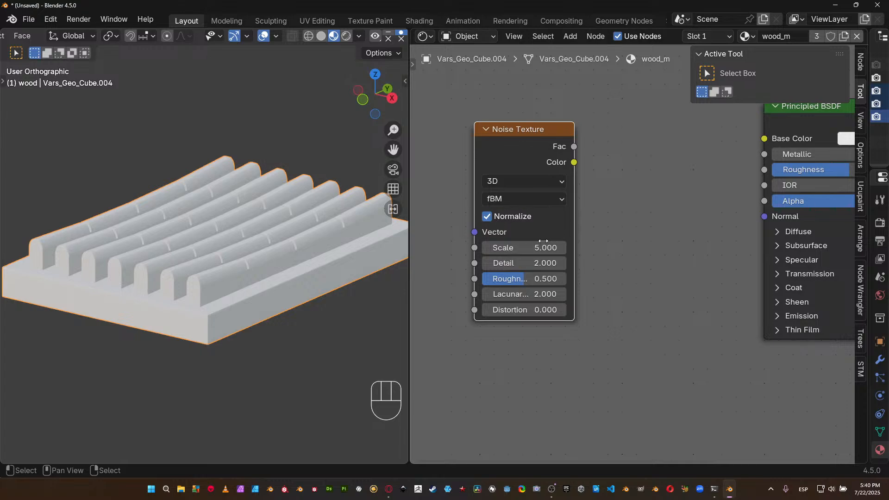
scroll(544, 176, down, 2)
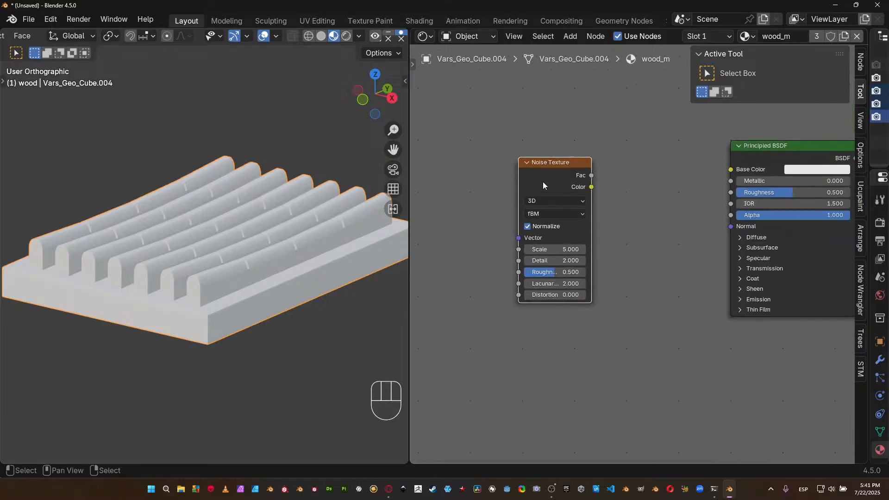
Narrow the 3D viewport to give the Shader Editor more width while keeping the slatted tray in view.
middle_drag(544, 185, 570, 189)
middle_drag(509, 232, 530, 237)
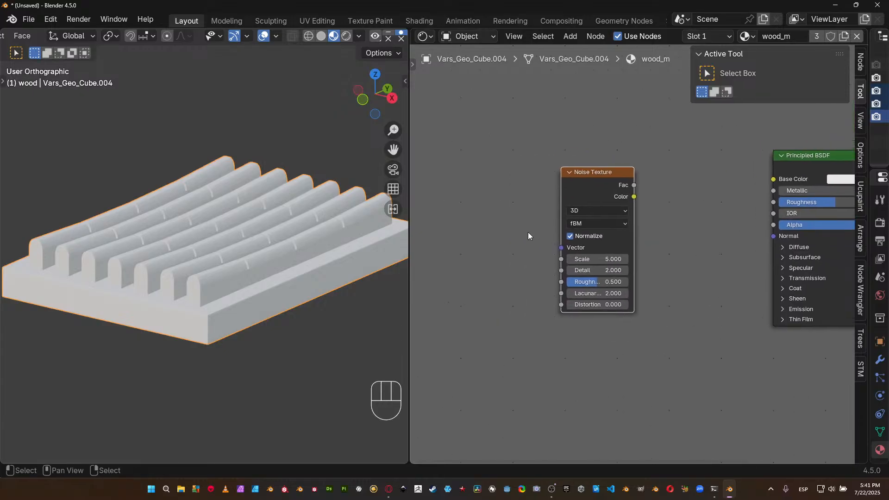
drag(407, 281, 374, 284)
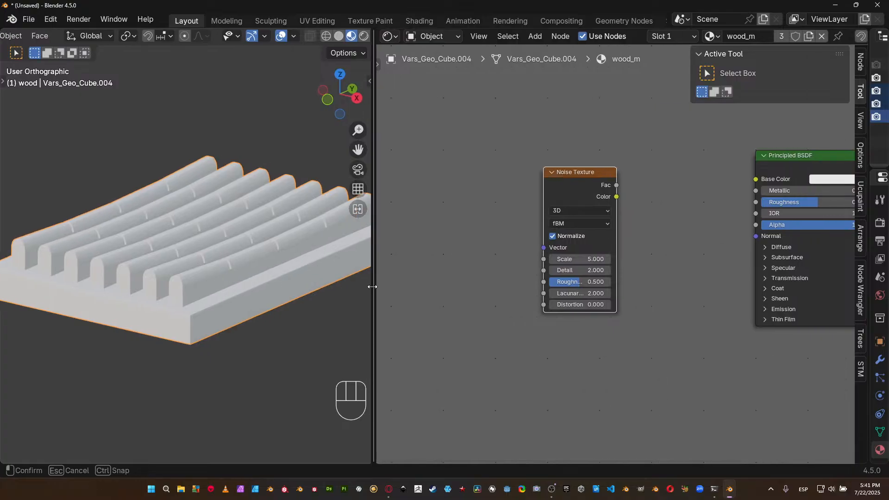
shift+middle_drag(279, 283, 246, 280)
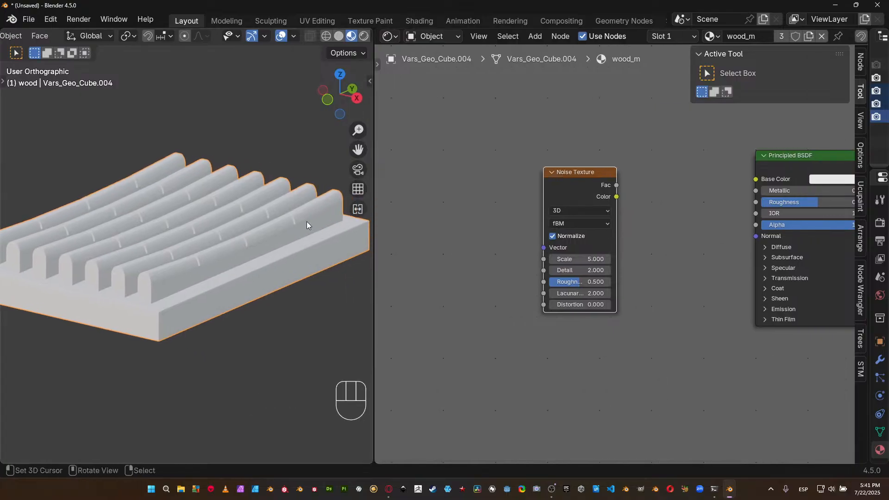
middle_drag(426, 219, 445, 221)
Add linked Texture Coordinate and Mapping nodes to the Noise Texture and arrange them in a row to its left.
click(597, 186)
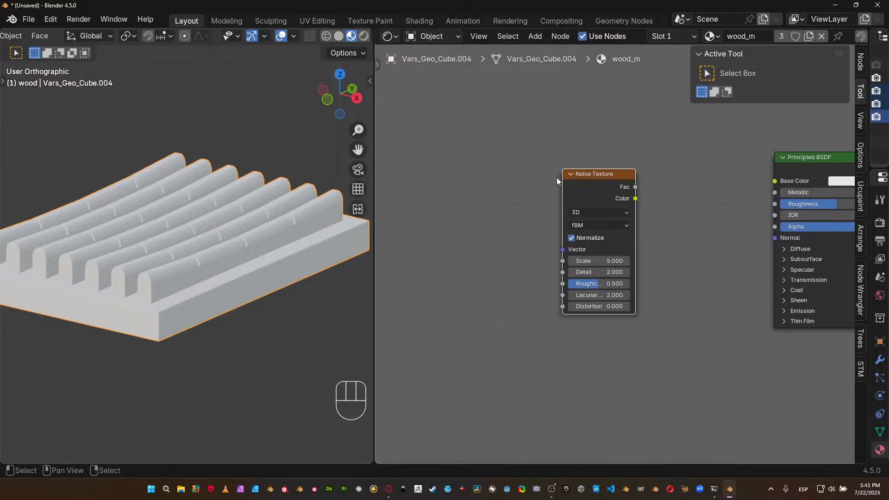
key(ctrl+t)
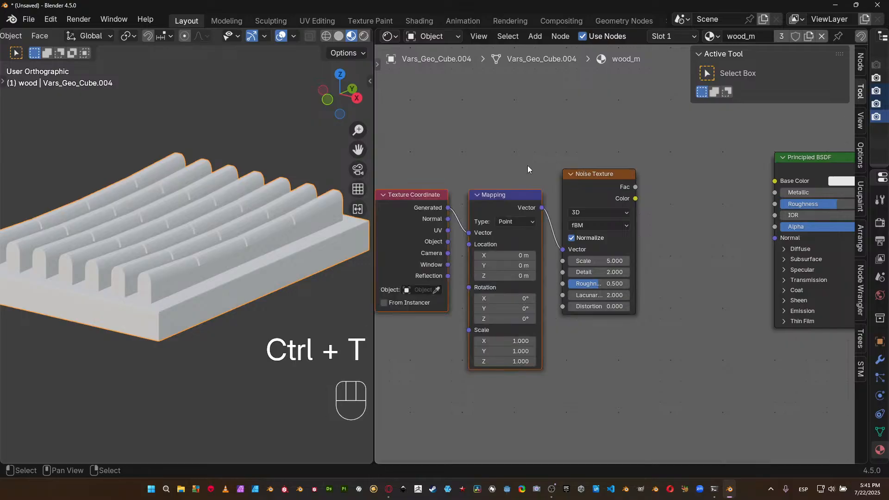
key(g)
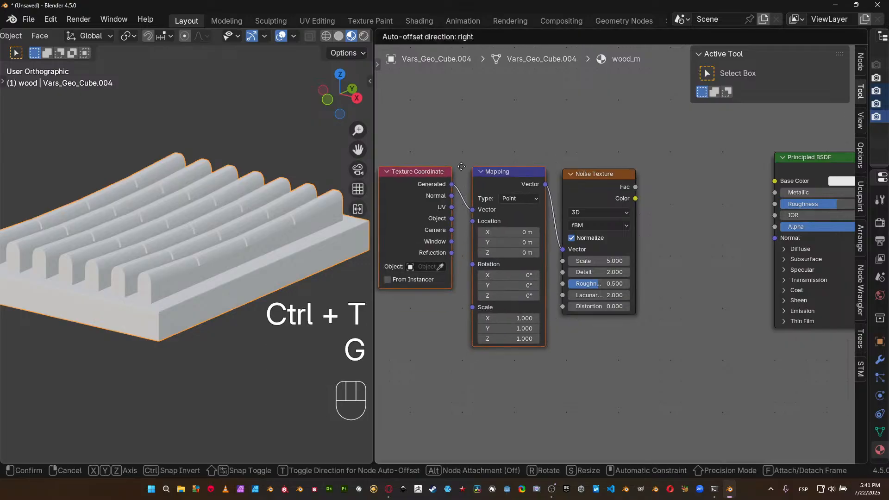
click(464, 142)
middle_drag(464, 141, 491, 158)
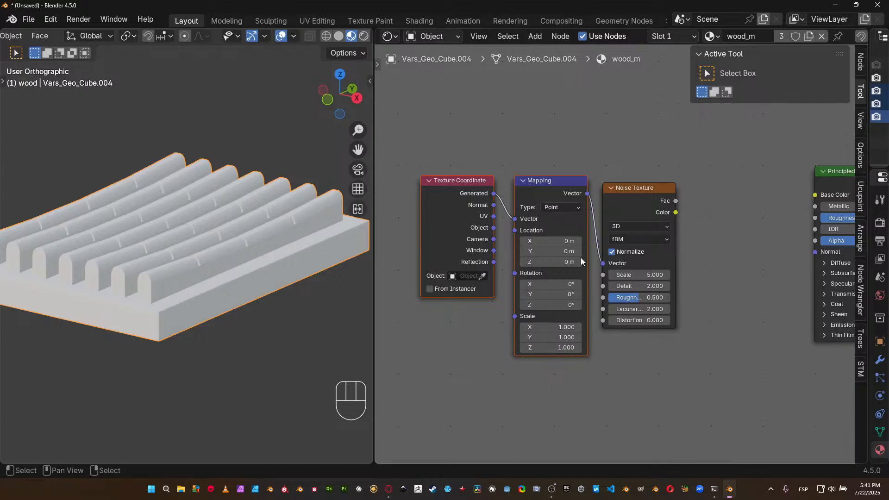
drag(476, 218, 440, 226)
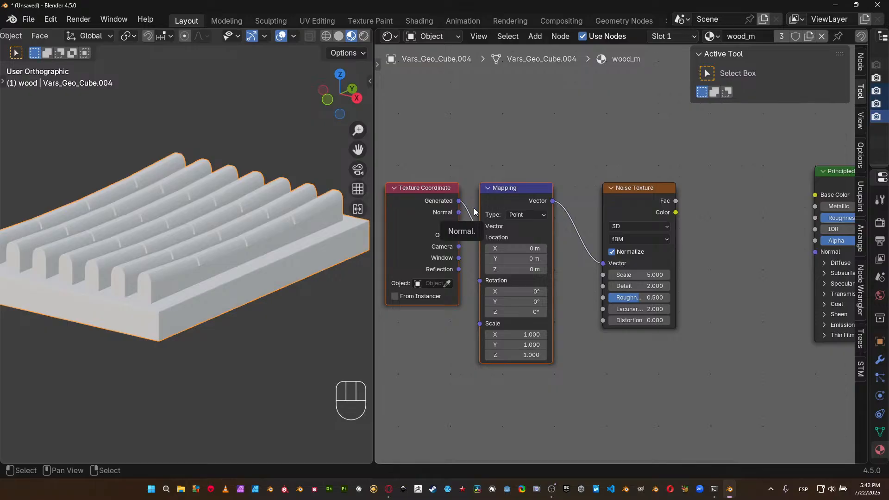
Connect the Noise Texture's Fac output to the Principled BSDF's Base Color and inspect the noise on the tray.
middle_drag(743, 260, 699, 276)
middle_drag(657, 239, 669, 233)
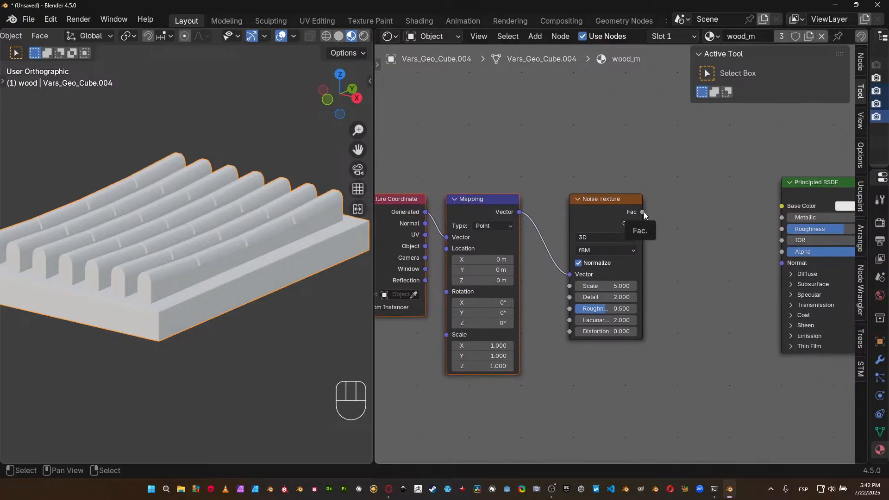
drag(643, 212, 782, 206)
middle_drag(223, 235, 257, 255)
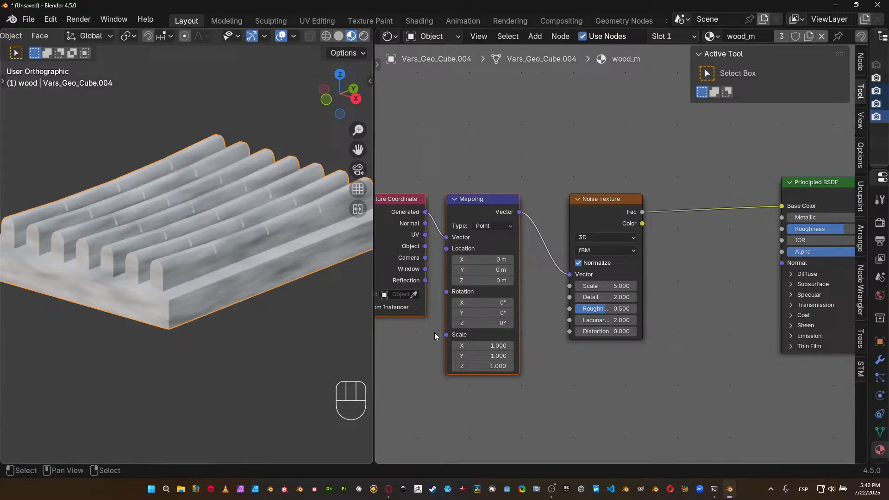
mouse_move(216, 321)
middle_down()
mouse_move(236, 324)
mouse_move(228, 324)
middle_up()
scroll(232, 320, up, 3)
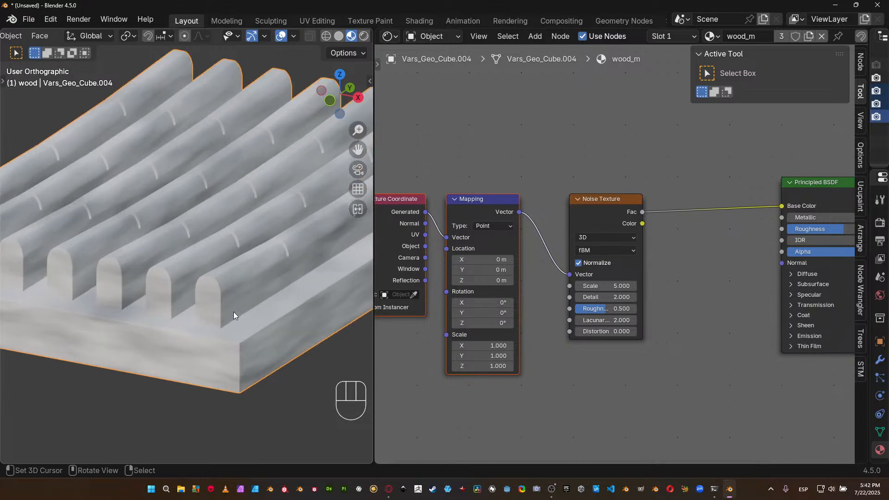
middle_drag(273, 256, 259, 237)
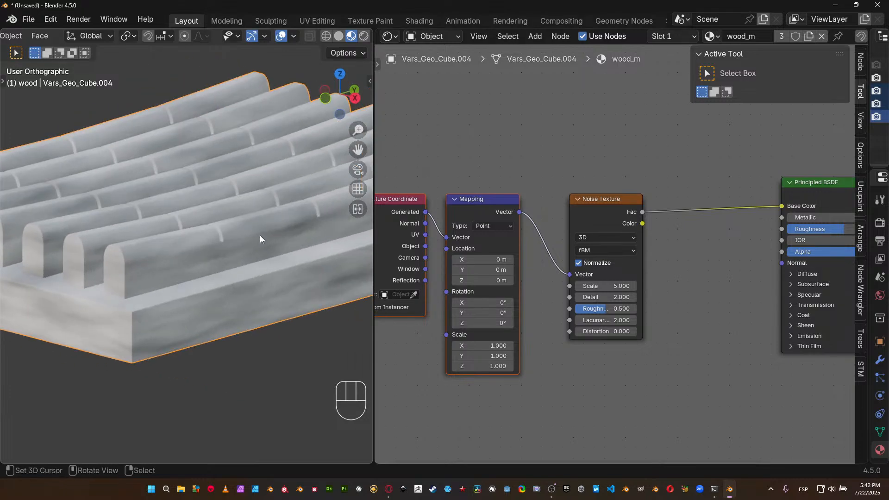
Insert a Color Ramp between the Noise Texture and the Base Color, and align the nodes closely in a row.
drag(587, 204, 560, 206)
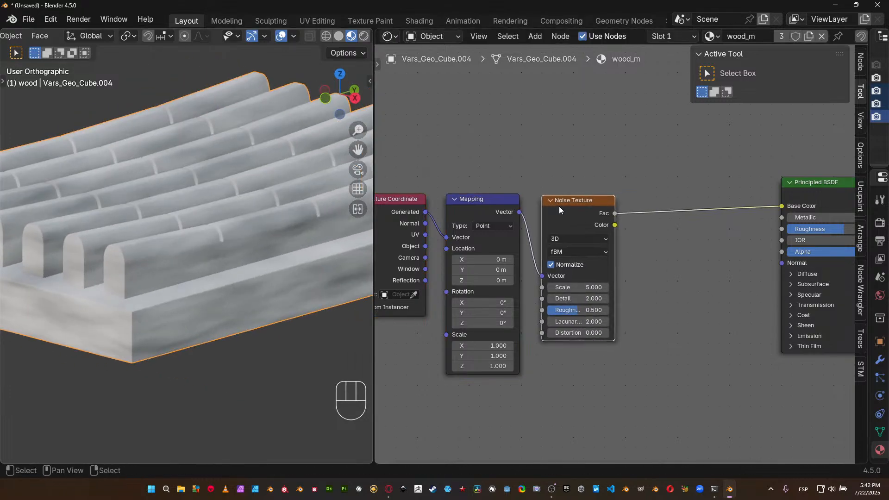
scroll(556, 207, down, 2)
drag(452, 179, 526, 208)
key(shift+a)
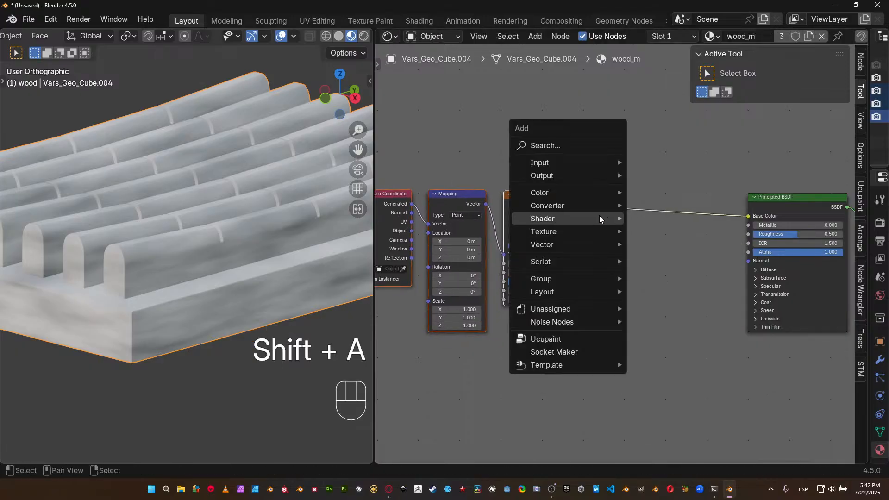
mouse_move(595, 207)
click(677, 231)
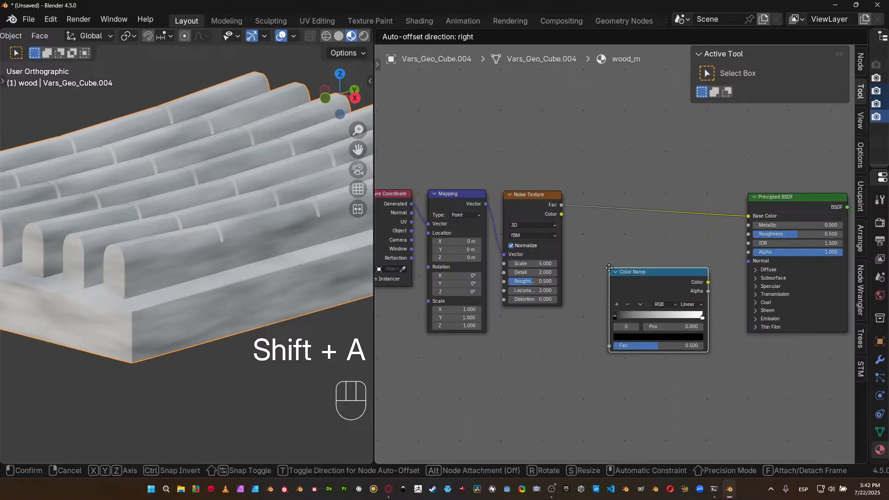
click(652, 276)
drag(561, 205, 591, 272)
drag(645, 283, 644, 177)
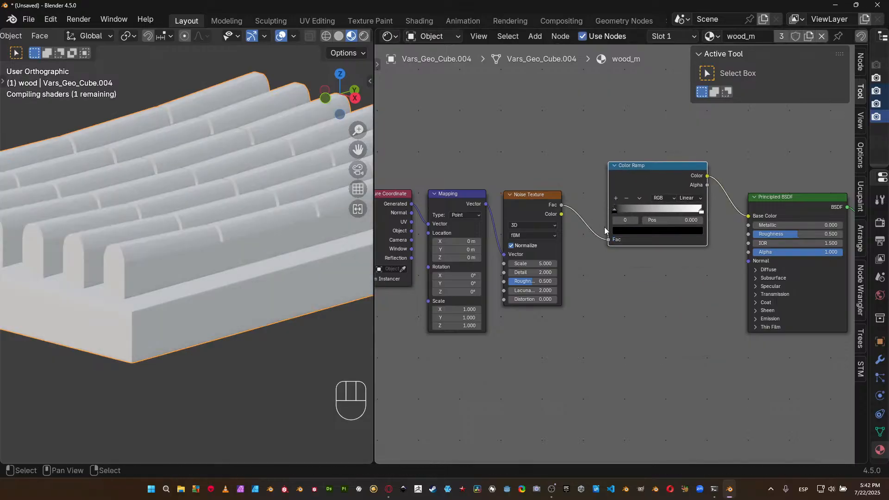
drag(658, 174, 628, 202)
middle_drag(533, 167, 582, 171)
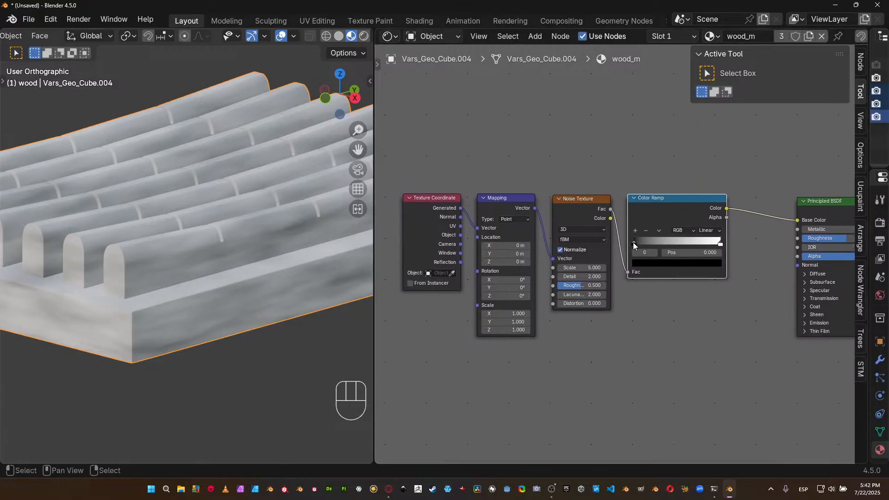
Move the Color Ramp's black stop to position 0.346 and check the stronger contrast on the slats.
drag(633, 243, 666, 241)
drag(662, 240, 665, 239)
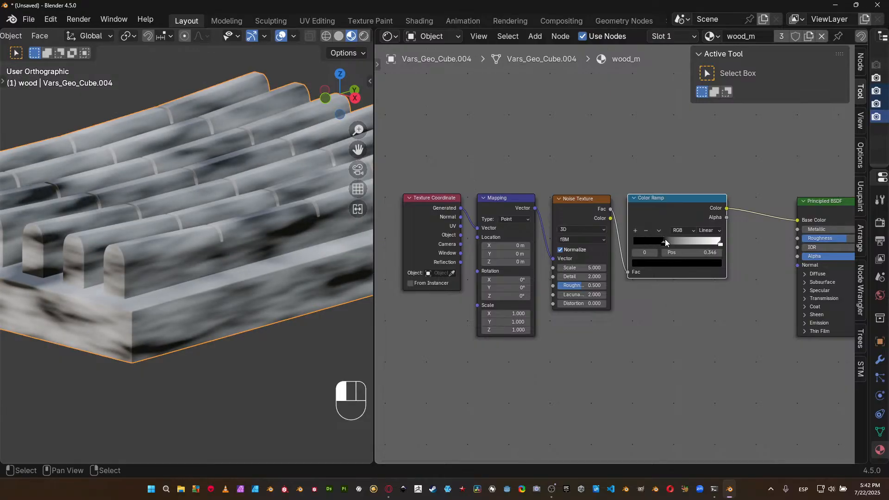
middle_drag(179, 232, 274, 213)
Switch the Mapping node's Vector input to the Texture Coordinate's UV output and view the tray from several angles.
drag(461, 226, 478, 228)
middle_drag(217, 271, 296, 258)
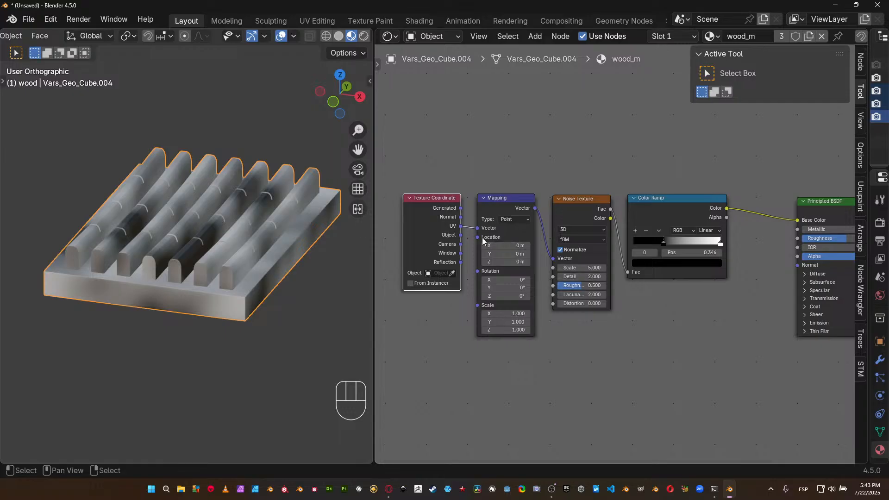
middle_drag(200, 267, 153, 262)
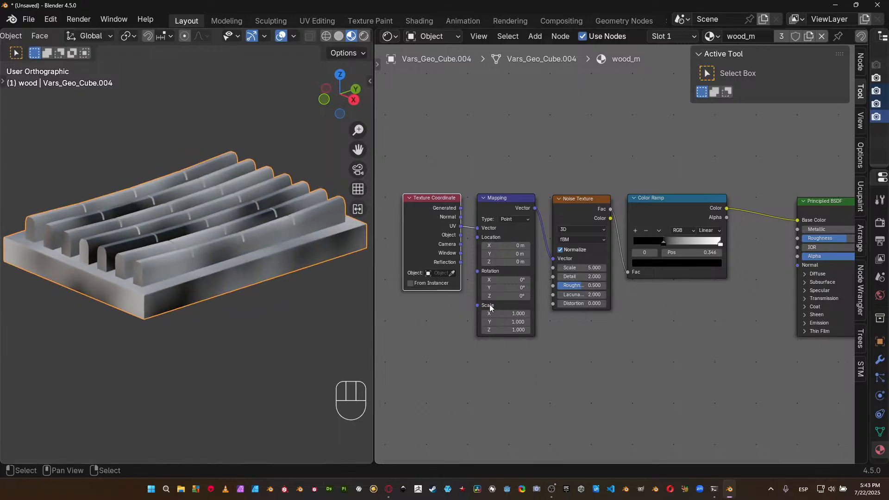
Add a Value node below the Texture Coordinate node and connect it to the Mapping node's Scale input.
key(shift+a)
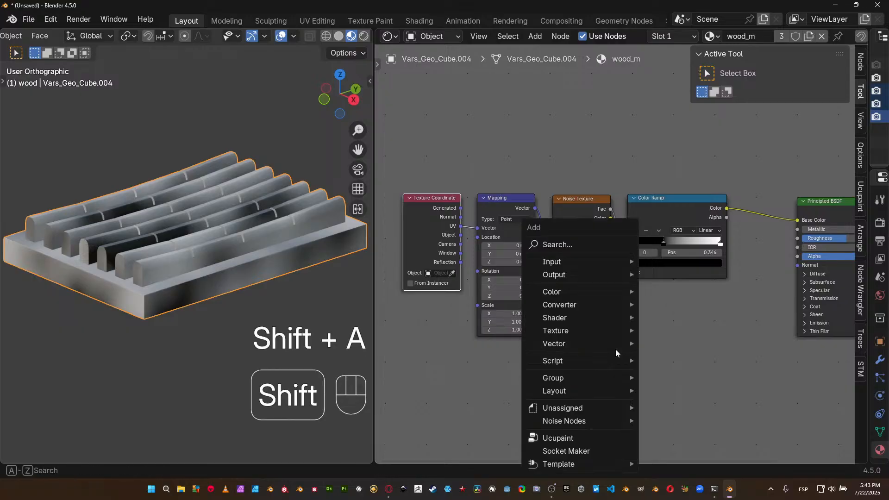
mouse_move(568, 262)
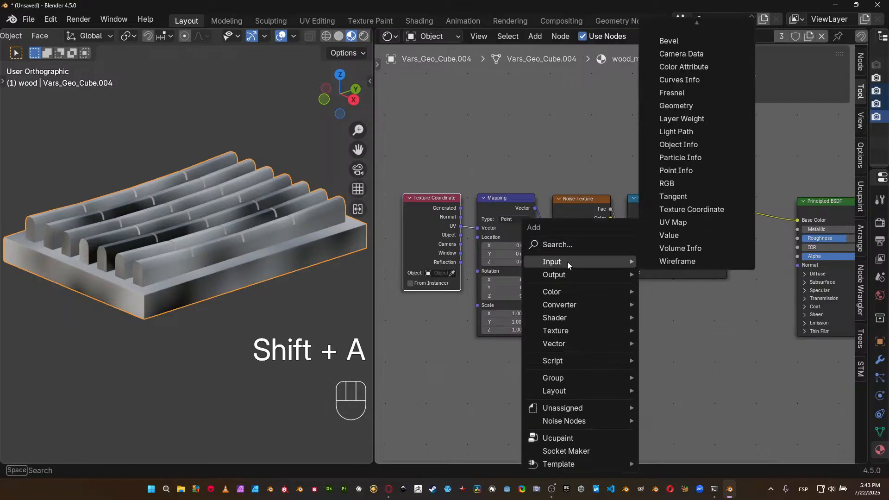
click(671, 235)
click(427, 326)
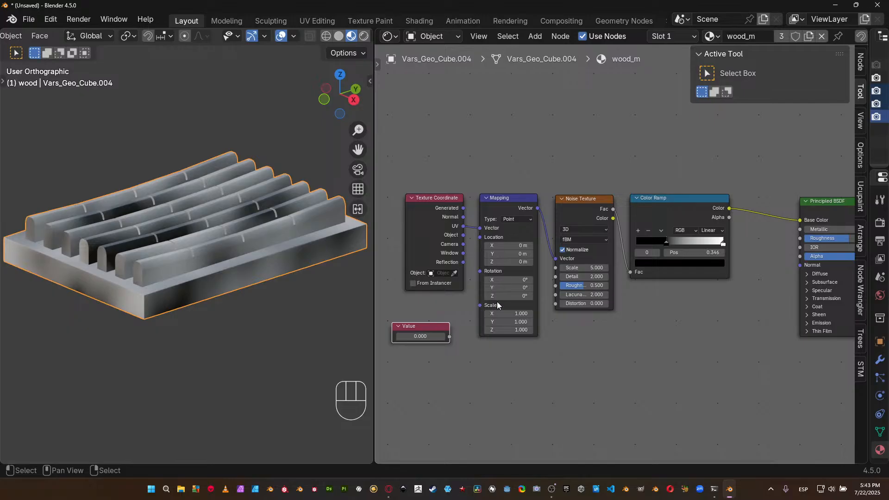
drag(449, 337, 481, 306)
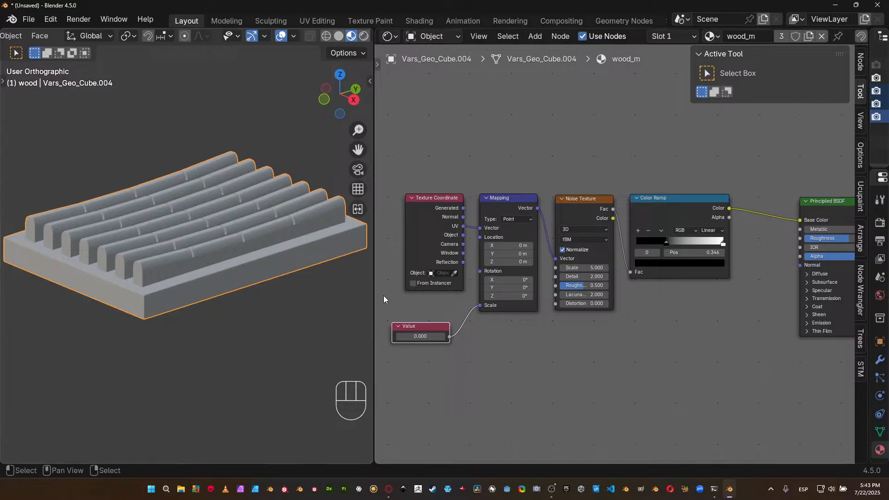
Set the Value node to 4 and inspect the rescaled noise on the tray.
click(420, 336)
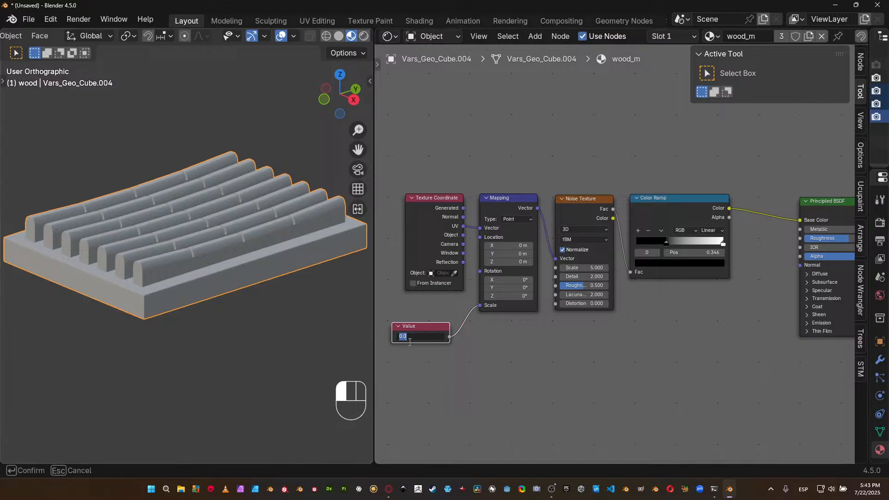
text(4)
key(Return)
middle_drag(242, 239, 220, 242)
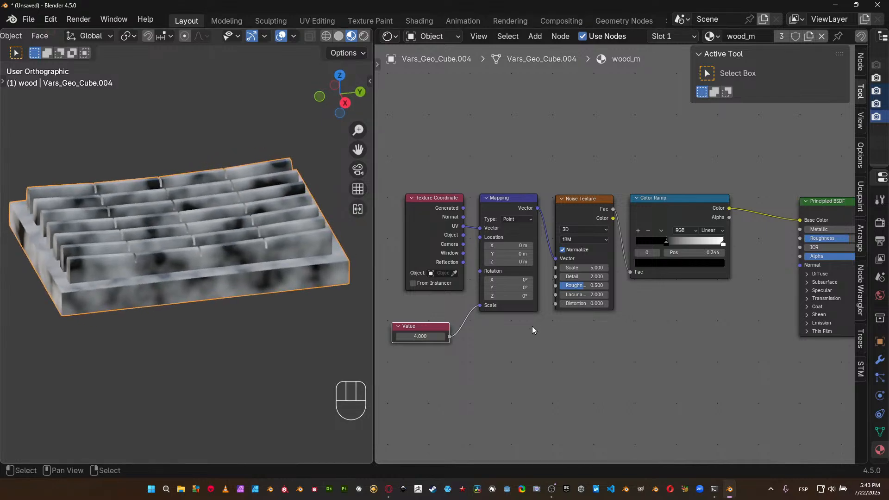
Inspect the noise on the slats up close and move the Color Ramp's black stop back to position 0.
middle_drag(196, 235, 225, 244)
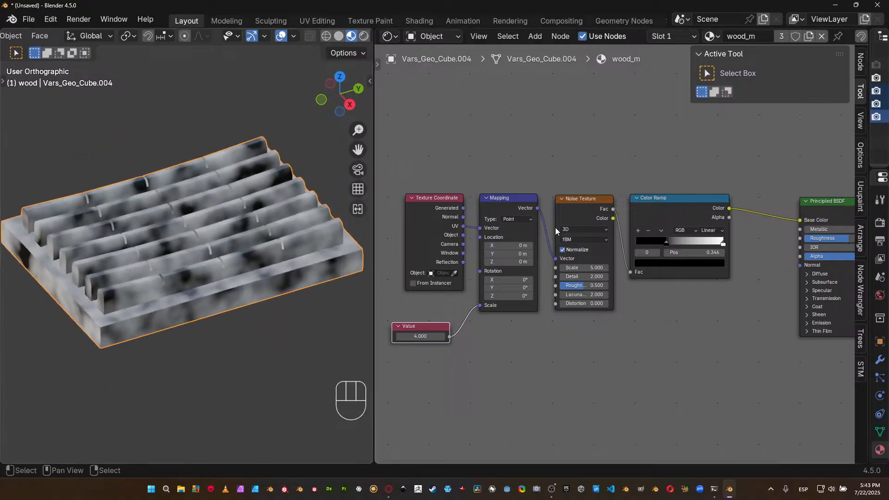
middle_drag(284, 195, 166, 199)
scroll(210, 240, up, 3)
shift+middle_drag(210, 240, 242, 275)
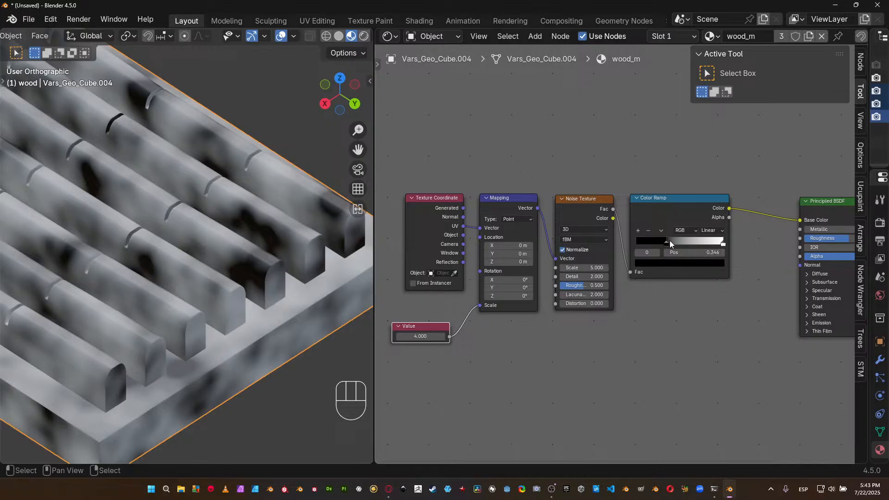
drag(668, 240, 638, 235)
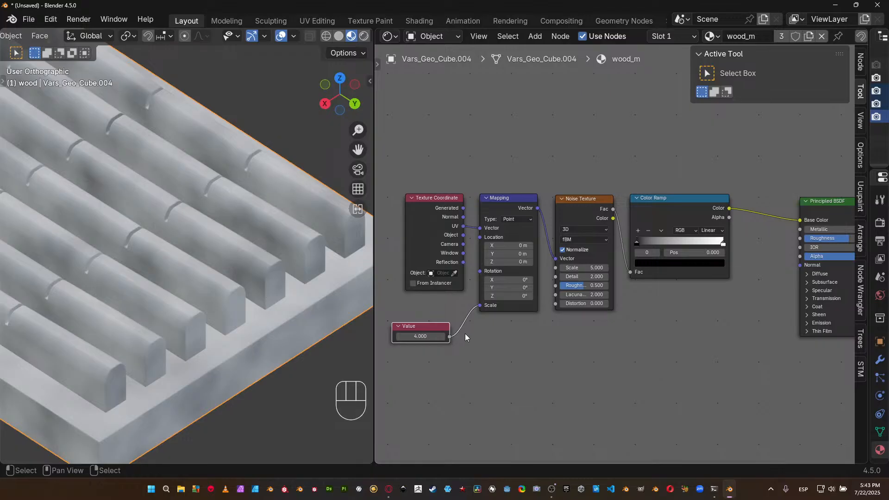
Widen the 3D viewport against the node editor and inspect the softened noise across the whole tray.
middle_drag(156, 291, 190, 288)
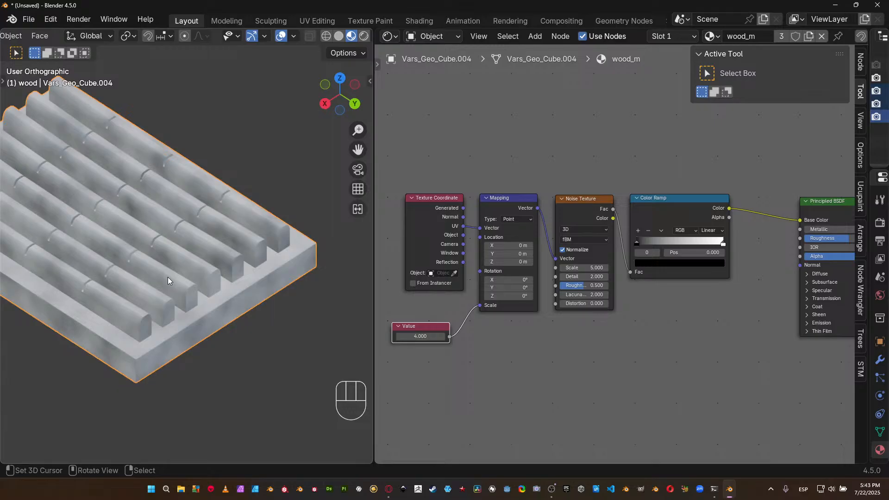
middle_drag(274, 292, 84, 291)
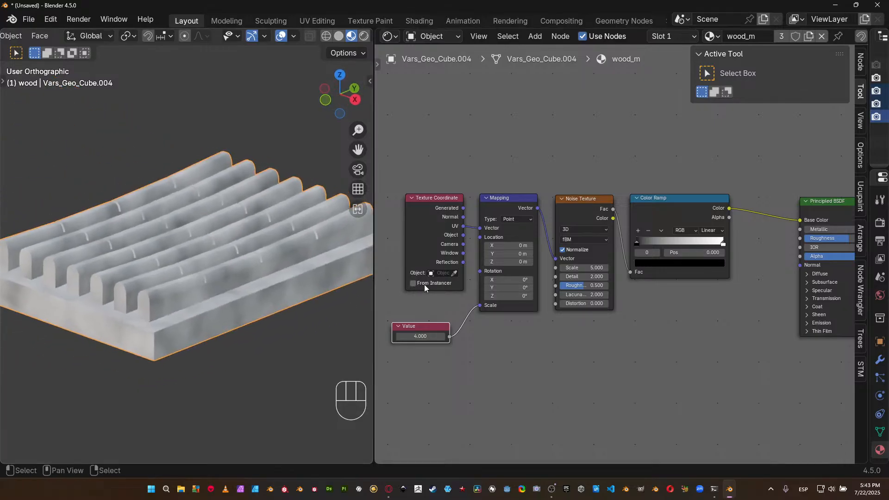
drag(374, 287, 445, 289)
middle_drag(326, 253, 298, 258)
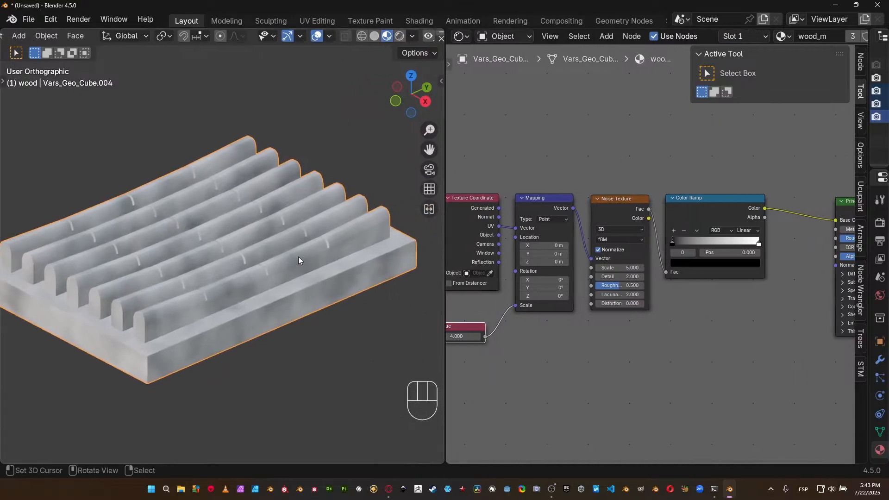
Set the color Value of the Color Ramp's black stop to 0.015.
click(682, 264)
click(694, 265)
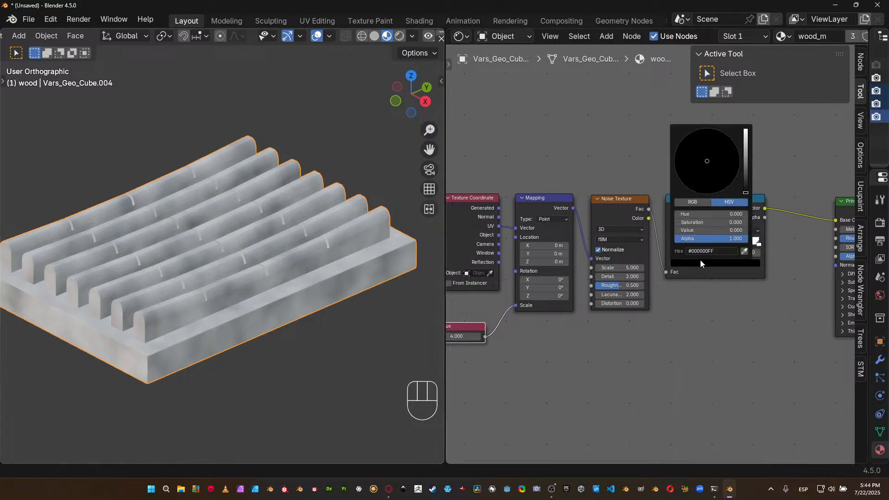
click(730, 228)
text(.015)
key(Return)
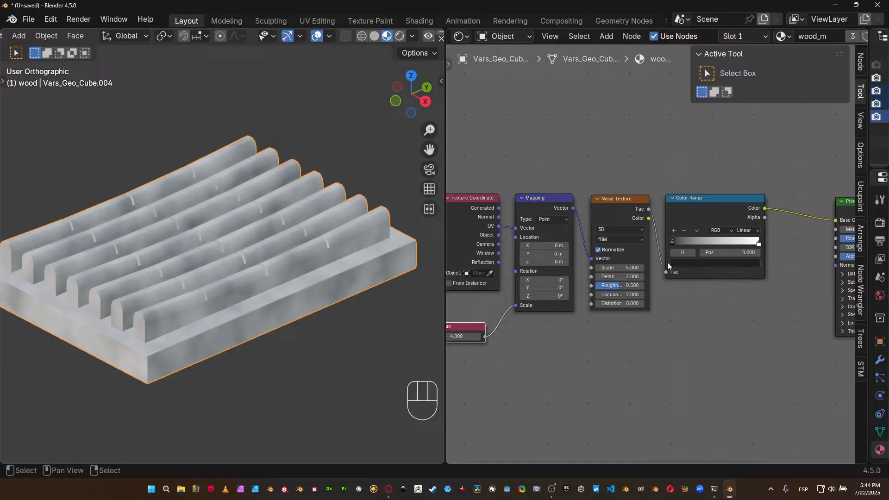
Select the Color Ramp's white end stop and set its color Value to 0.985.
click(758, 243)
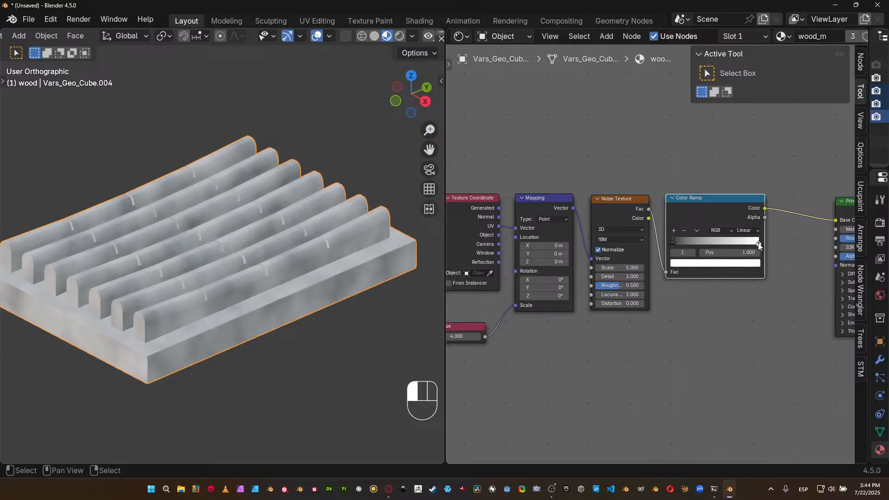
click(745, 264)
click(729, 231)
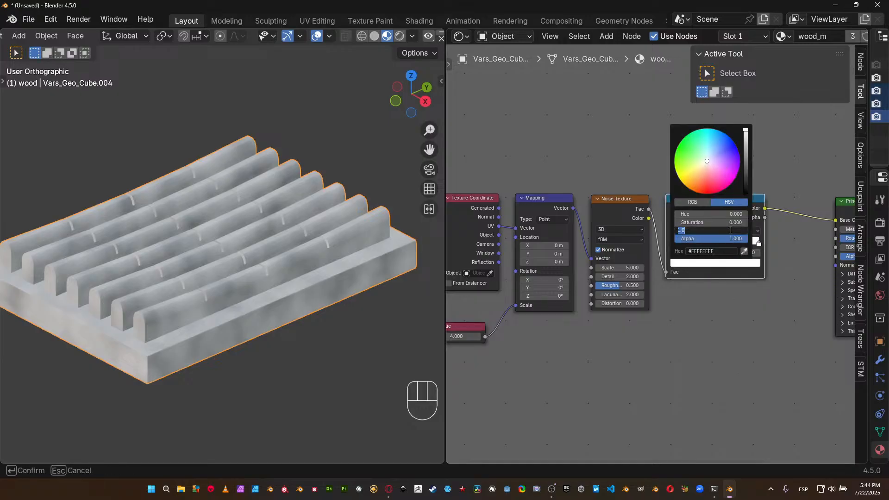
key(BackSpace)
text(.984)
key(Return)
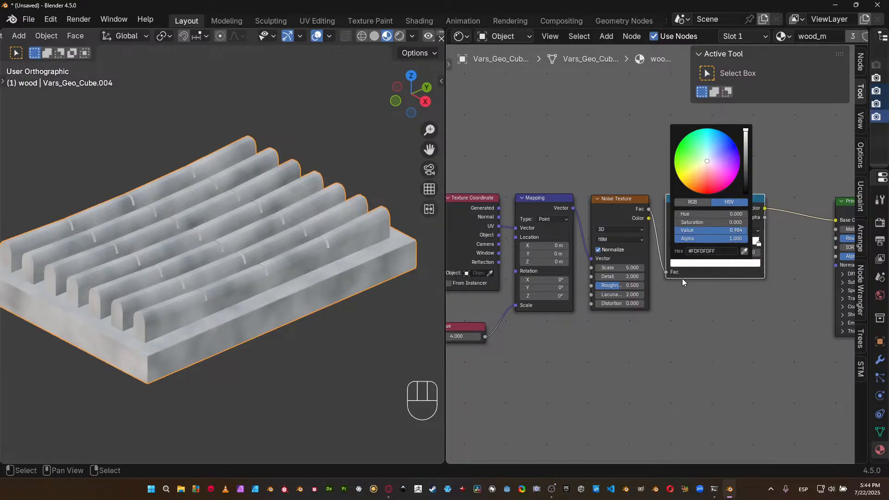
click(714, 263)
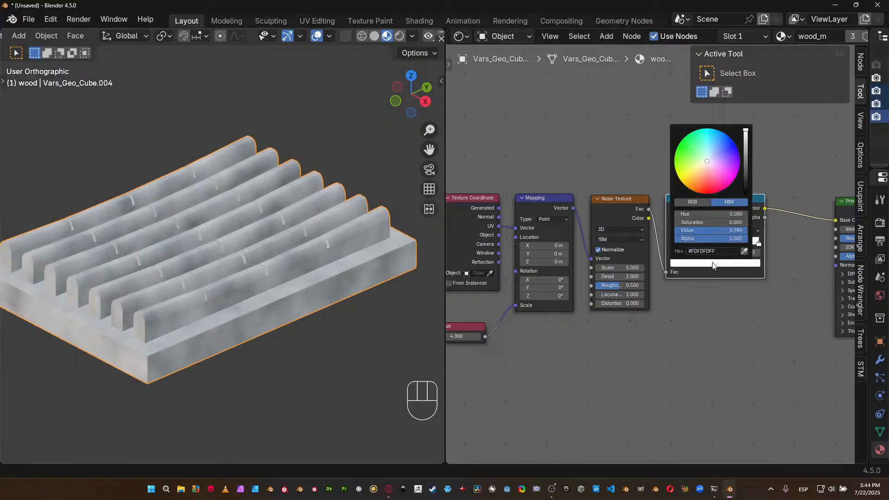
click(726, 230)
click(727, 229)
key(BackSpace)
key(BackSpace)
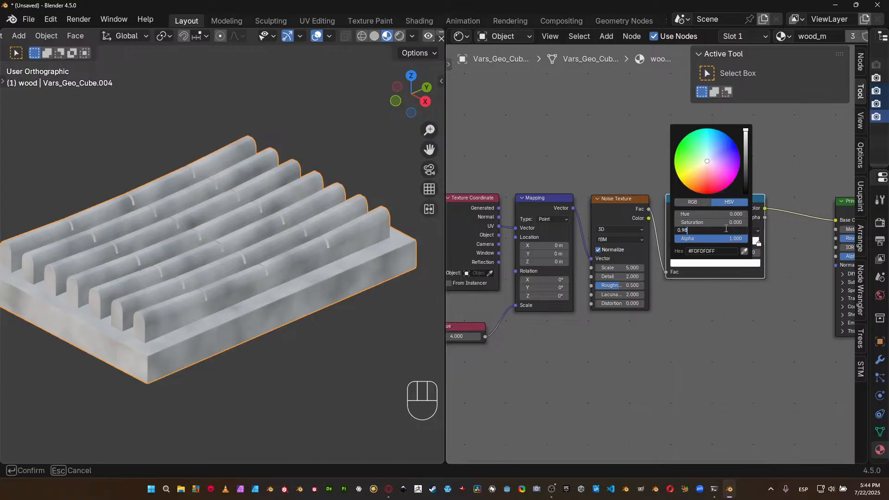
text(5)
key(Return)
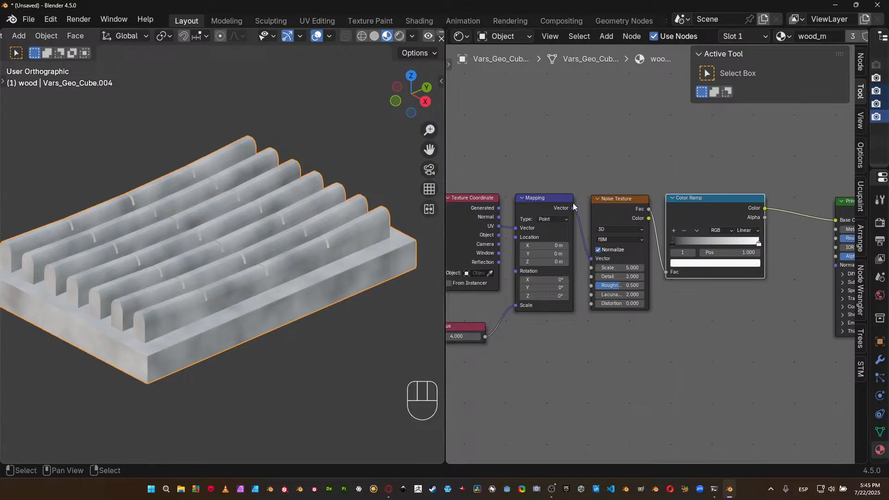
Lower the Noise Texture's Roughness to about 0.106 to test a smoother noise.
scroll(623, 292, up, 4)
middle_drag(590, 307, 720, 276)
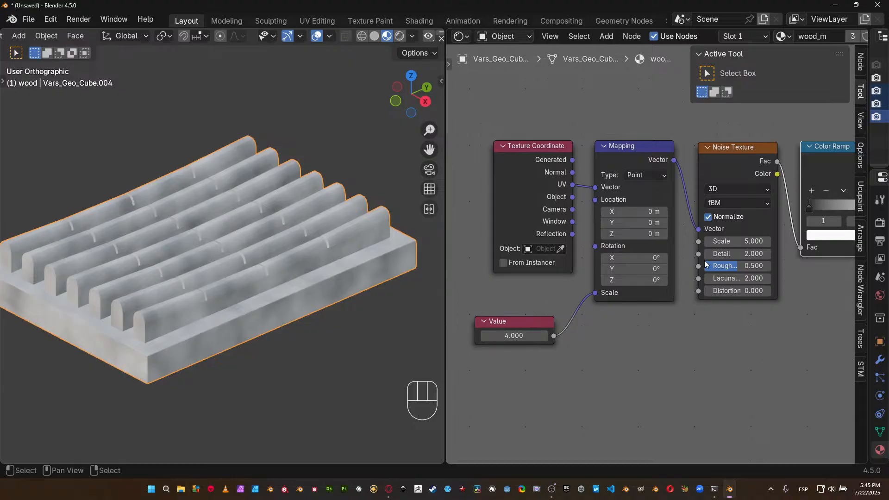
ctrl+scroll(699, 246, right, 2)
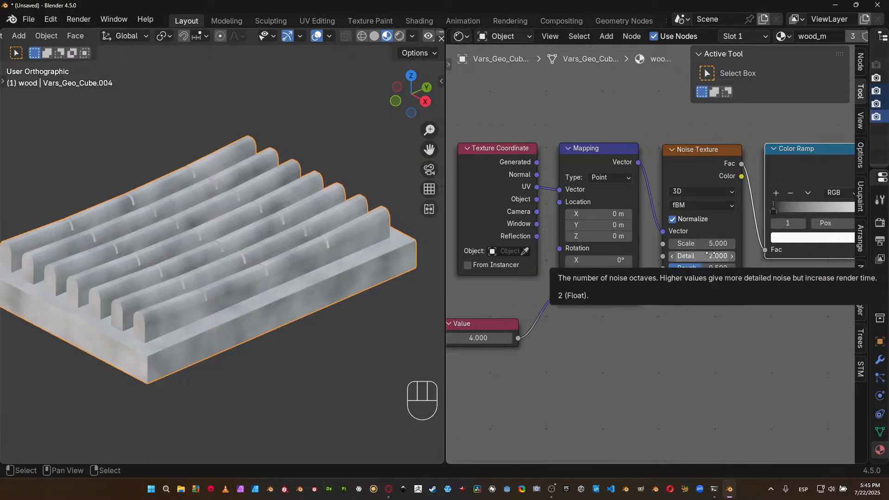
middle_drag(677, 282, 546, 314)
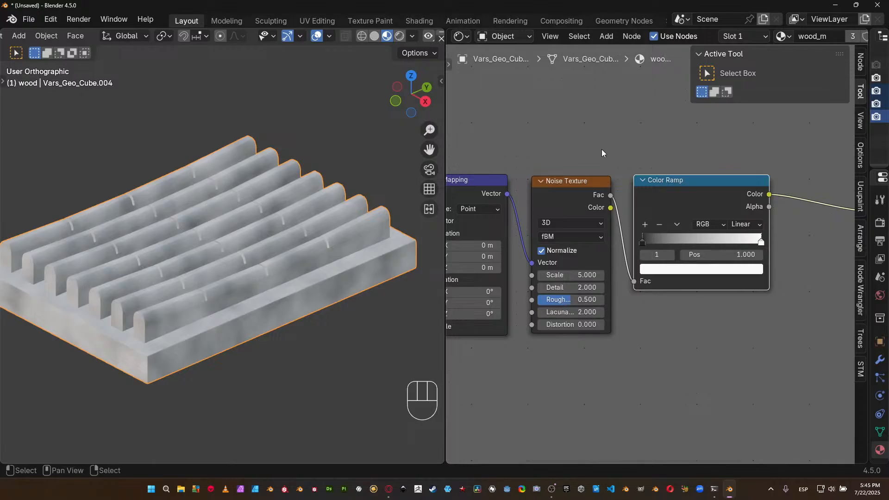
middle_drag(337, 287, 339, 238)
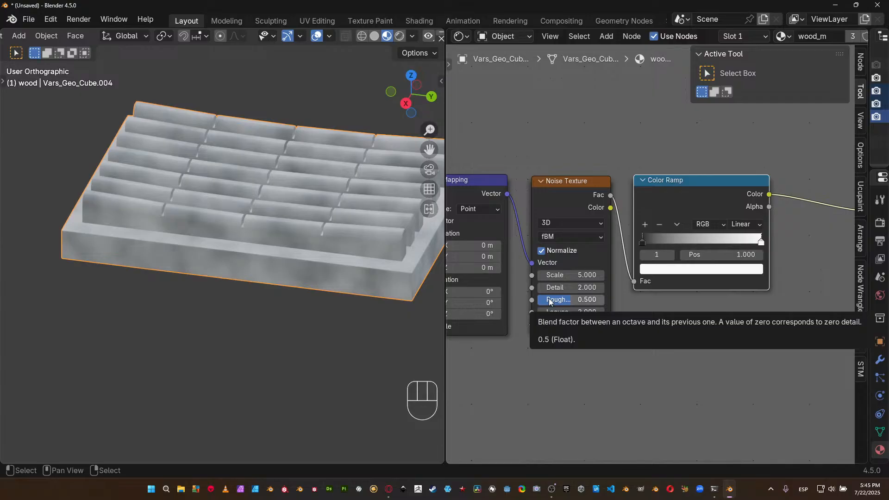
drag(566, 302, 543, 301)
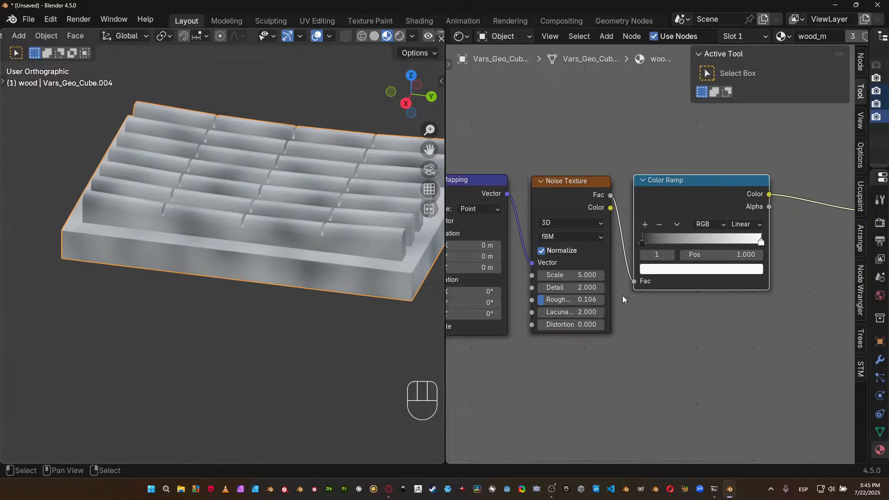
Set the Noise Texture's Roughness to 0.8 and inspect the pattern on the slats up close.
click(571, 300)
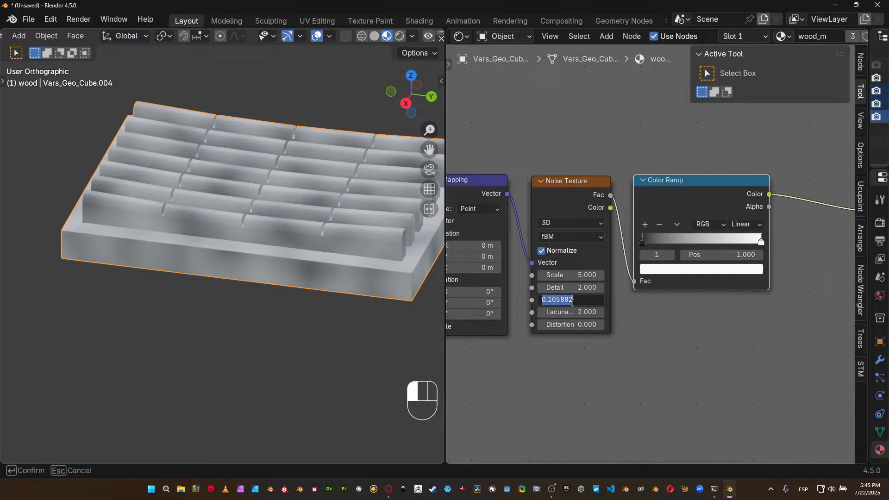
text(0.8)
key(Return)
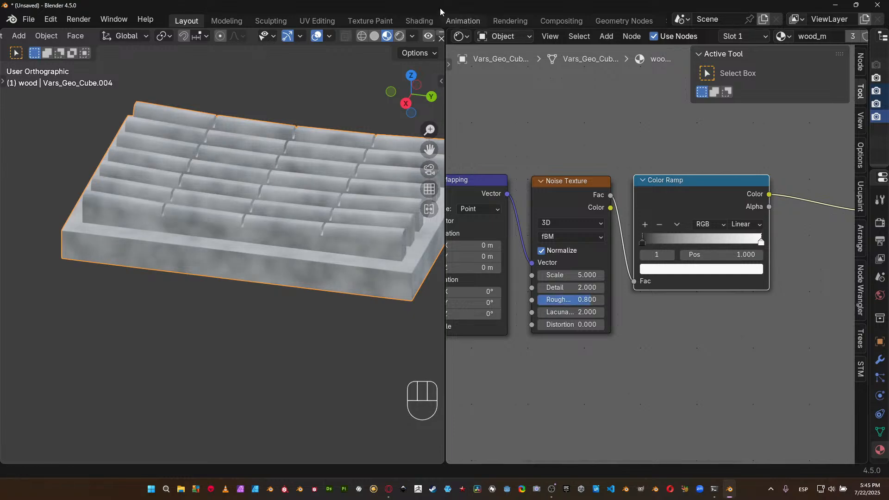
scroll(336, 270, up, 3)
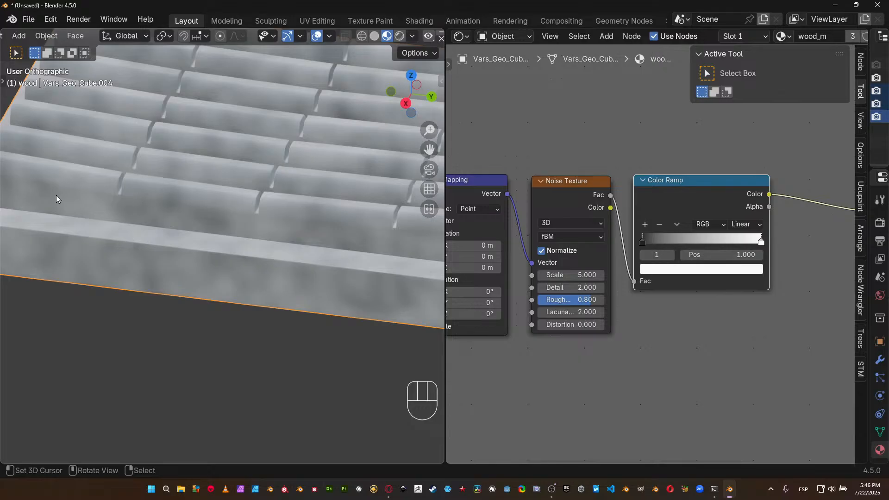
shift+middle_drag(310, 226, 245, 223)
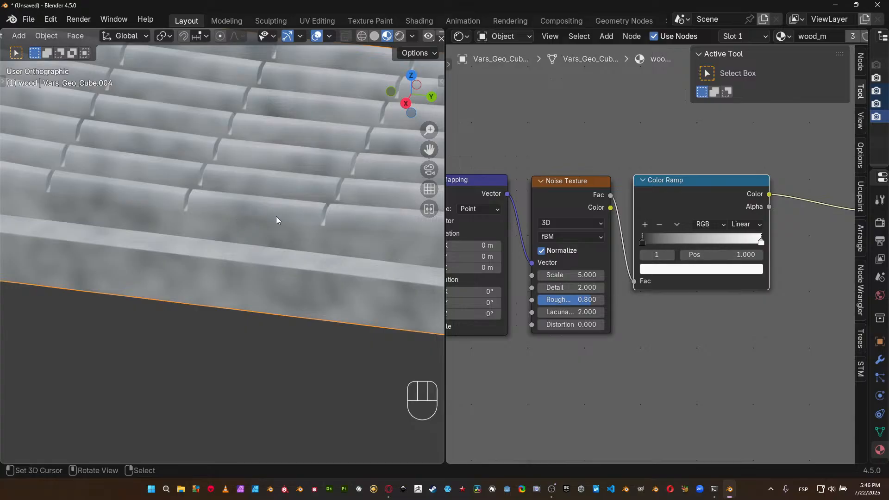
shift+middle_drag(319, 235, 265, 234)
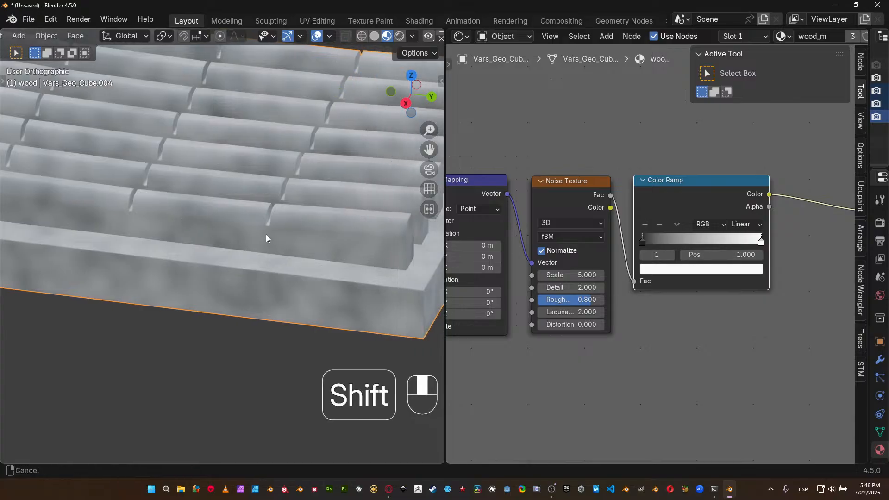
Set the Noise Texture's Detail to 4 and inspect the tray from other angles.
click(564, 287)
text(4)
key(Return)
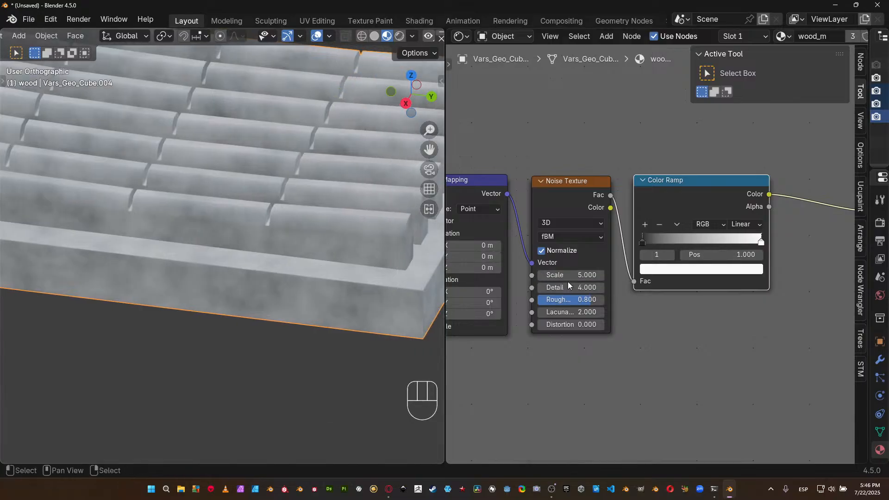
scroll(274, 269, down, 4)
mouse_move(199, 249)
shift+middle_down()
mouse_move(249, 254)
mouse_move(196, 266)
shift+middle_up()
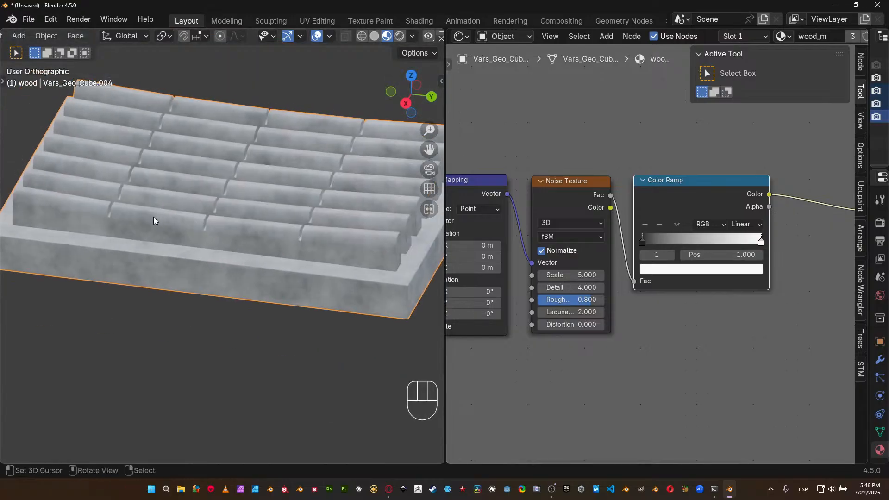
middle_drag(210, 243, 324, 264)
Disconnect the Value node from the Mapping node's Scale input and inspect the tray.
middle_drag(551, 389, 692, 359)
drag(563, 298, 533, 294)
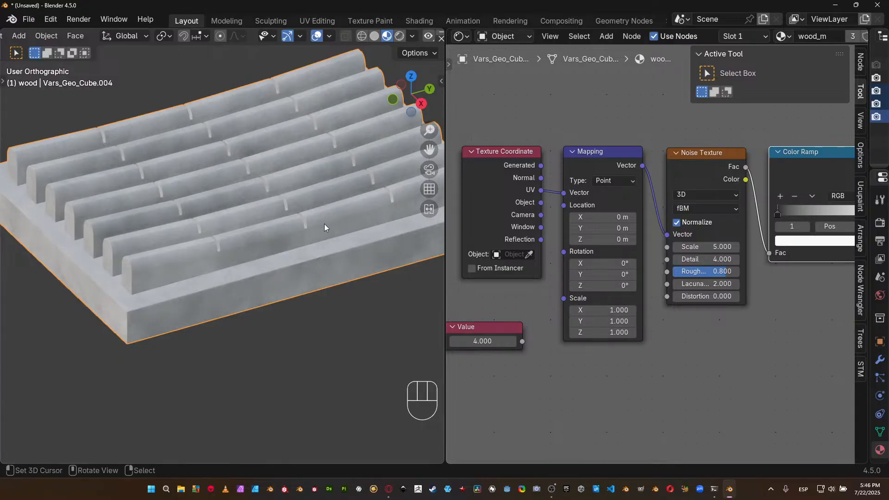
middle_drag(344, 182, 360, 192)
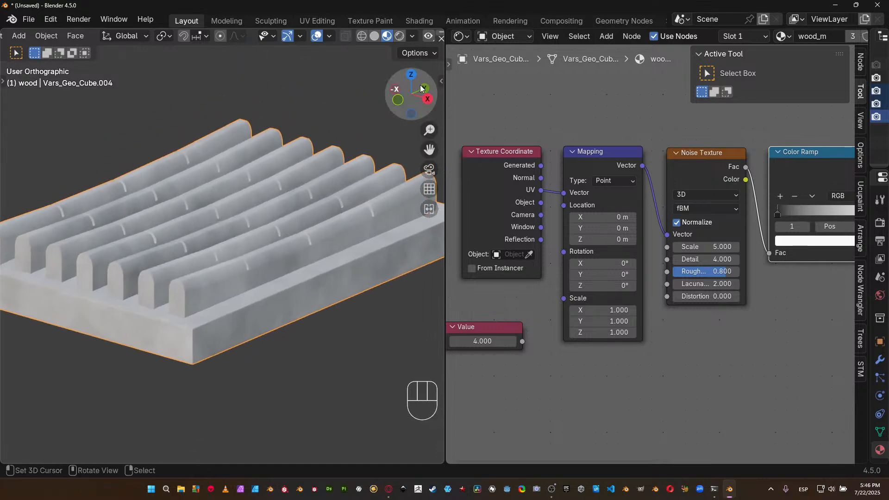
Try a Y scale of 4 on the Mapping node, inspect the stretched grain, and restore it to 1.
click(612, 323)
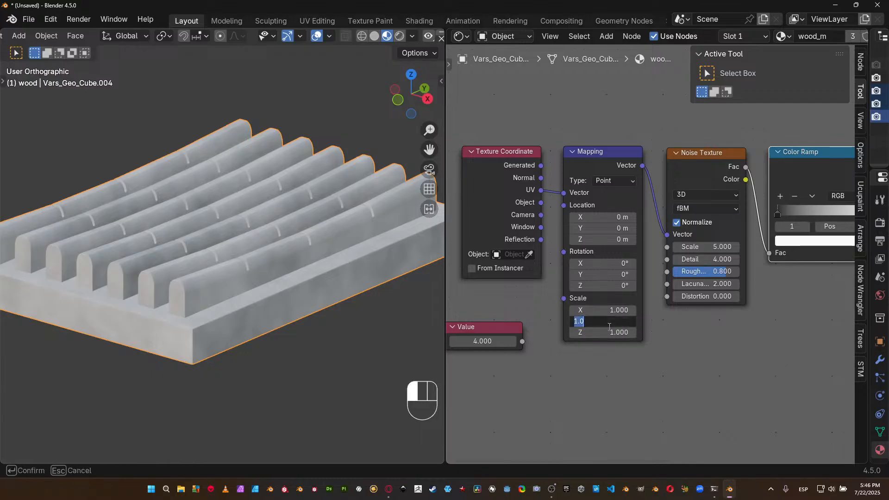
text(4)
key(Return)
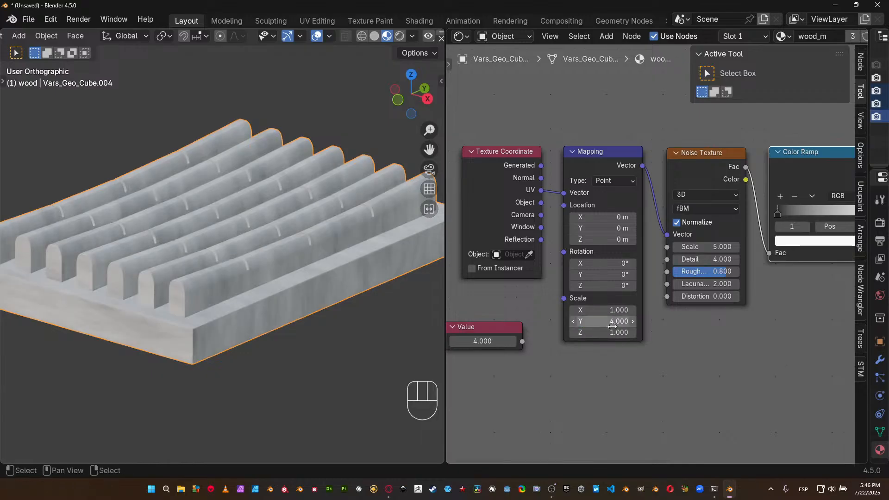
middle_drag(410, 309, 358, 213)
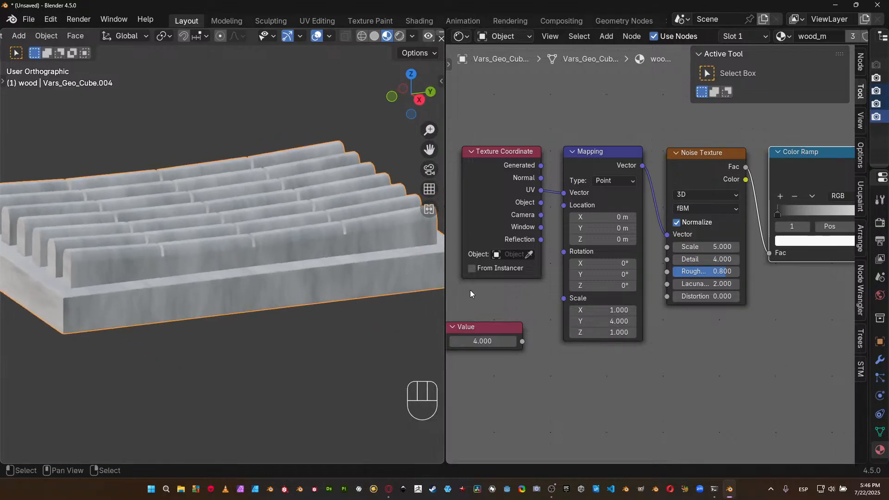
click(613, 322)
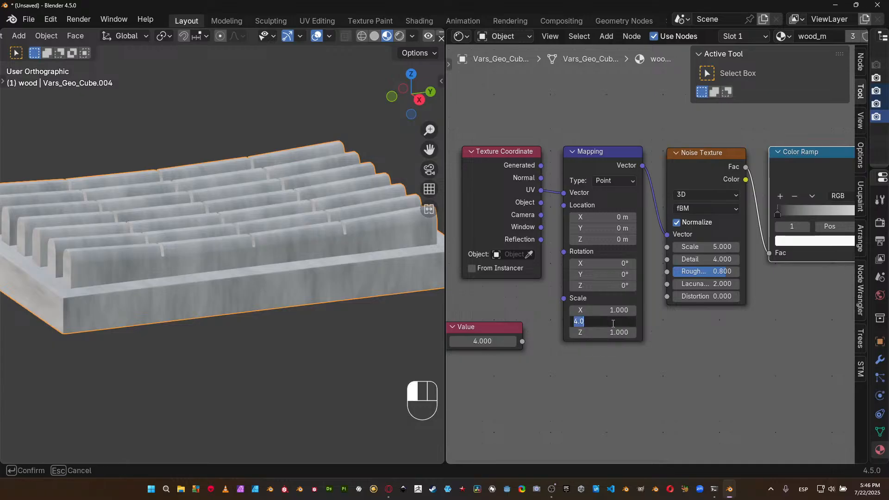
text(1)
key(Return)
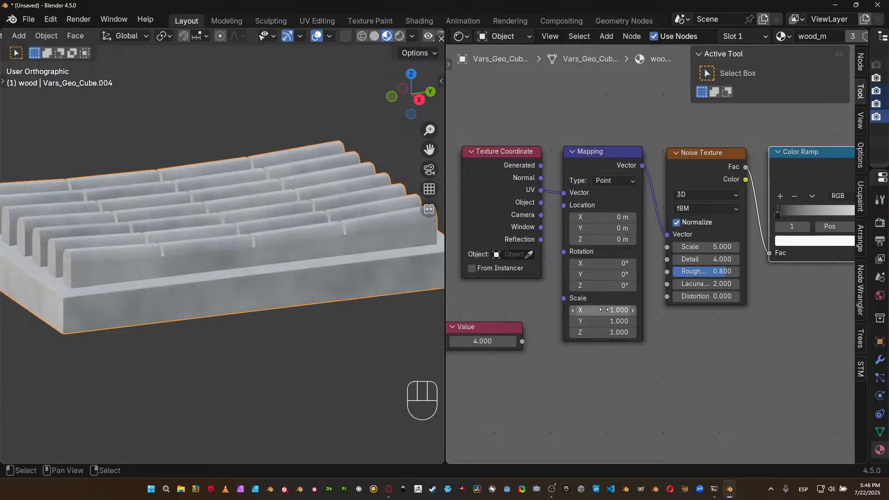
Set the Mapping node's X scale to 4 to stretch the noise along the slats.
click(602, 310)
text(1)
key(Return)
click(601, 310)
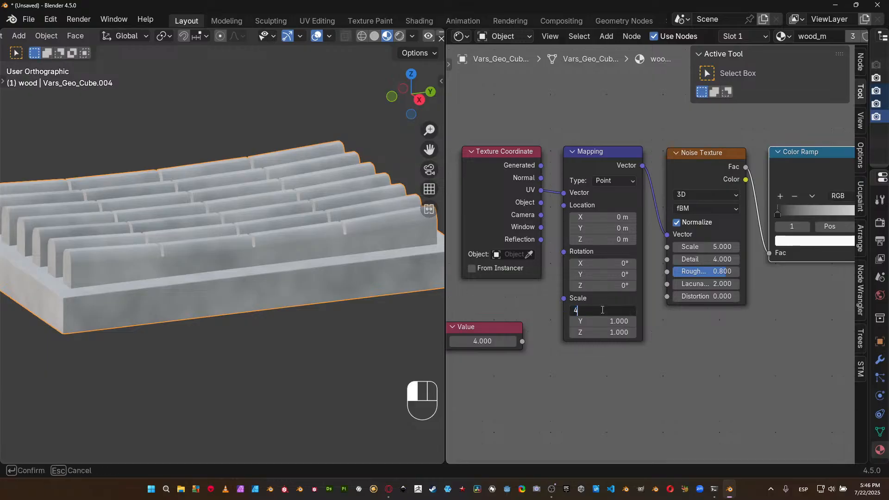
text(4)
key(Return)
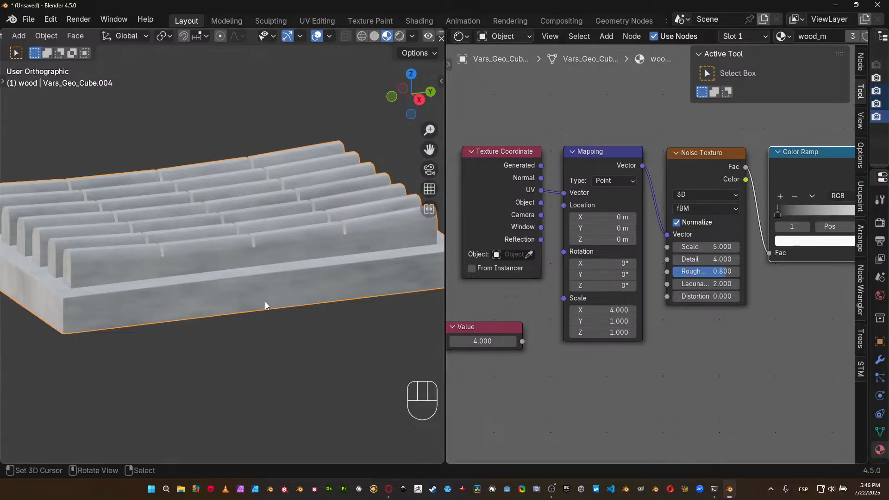
Examine the stretched noise along the slats and the tray's ends from several angles and distances.
middle_drag(262, 305, 309, 307)
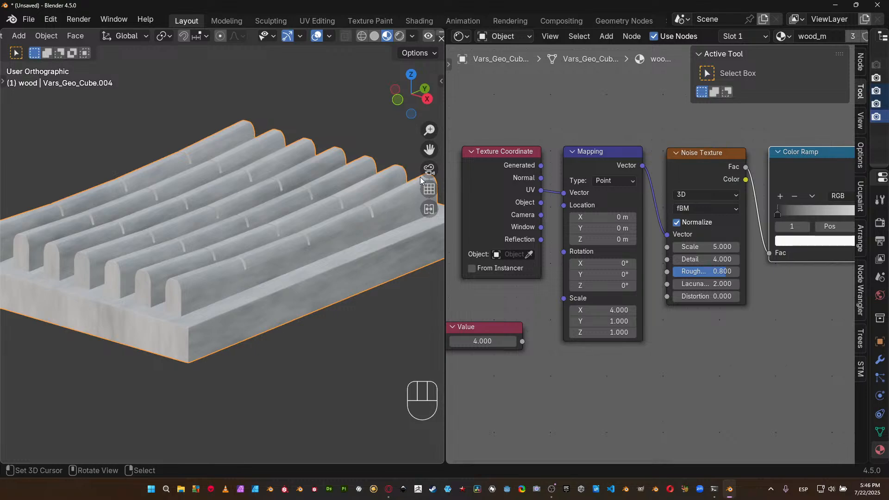
middle_drag(353, 267, 268, 341)
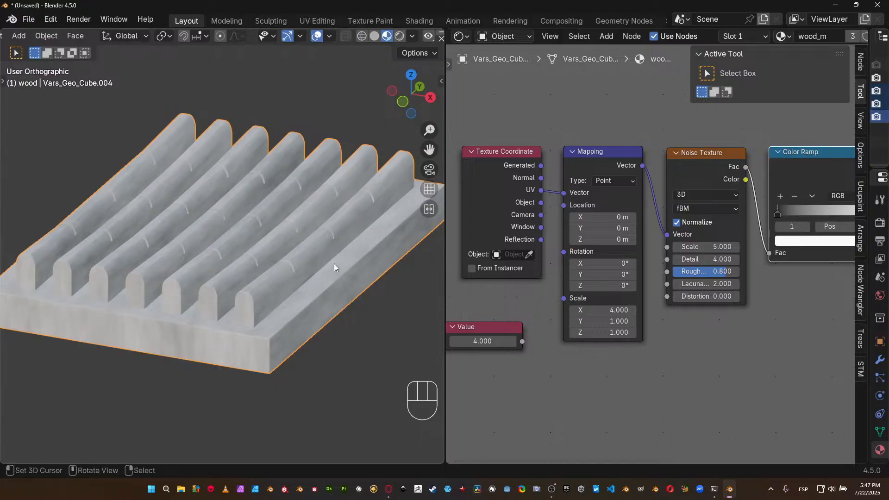
middle_drag(335, 267, 243, 289)
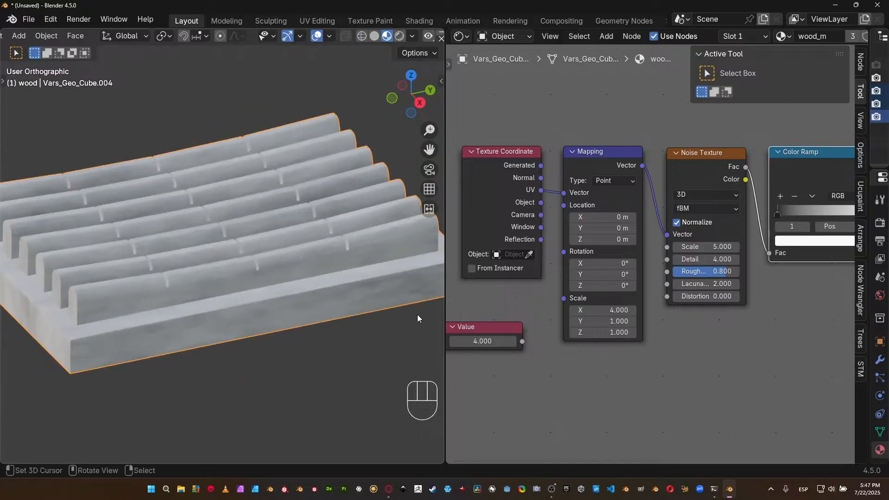
middle_drag(316, 324, 311, 302)
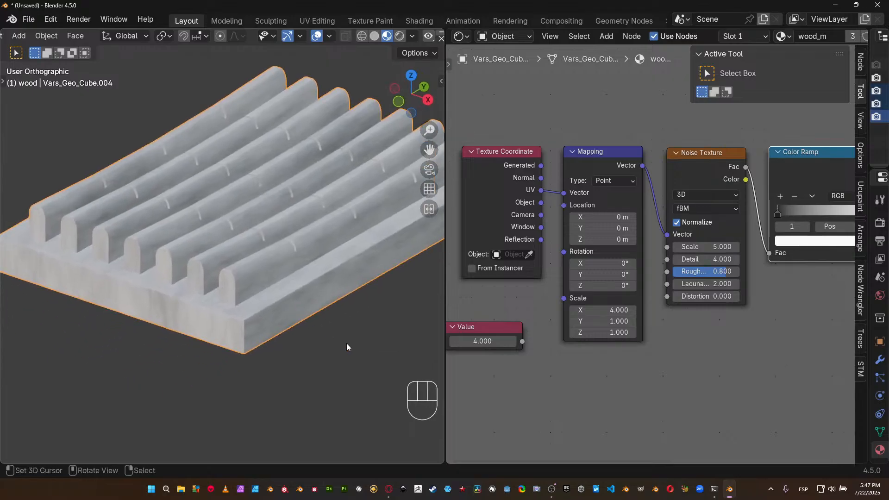
middle_drag(242, 363, 296, 342)
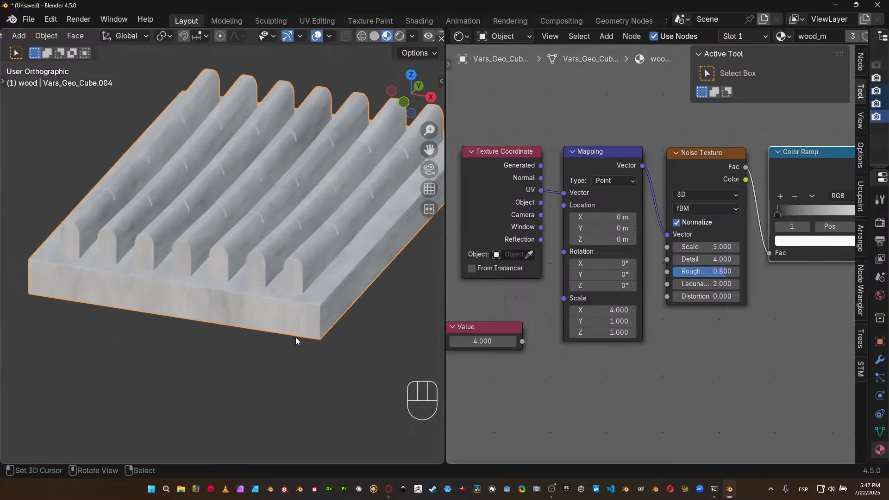
scroll(298, 337, up, 3)
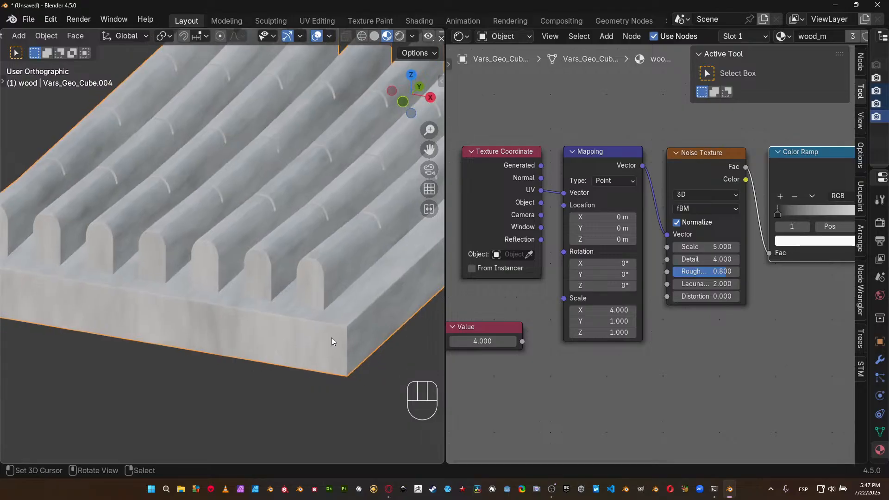
middle_drag(402, 313, 416, 282)
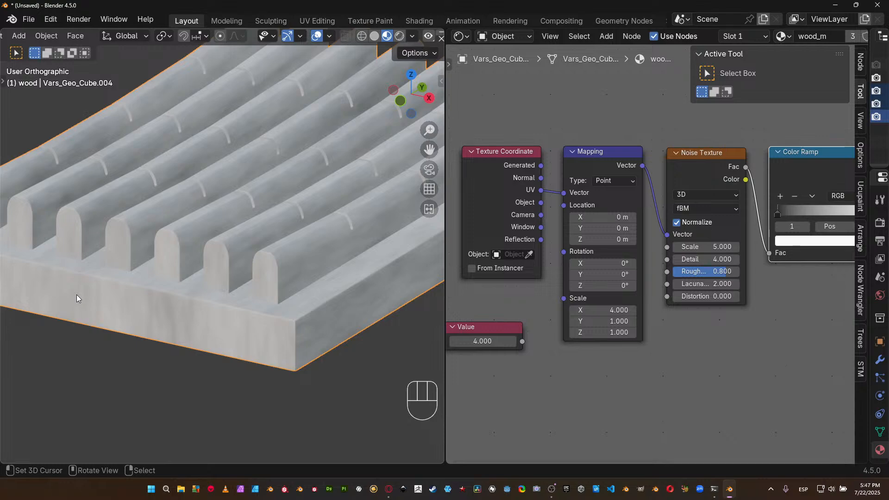
scroll(369, 312, down, 4)
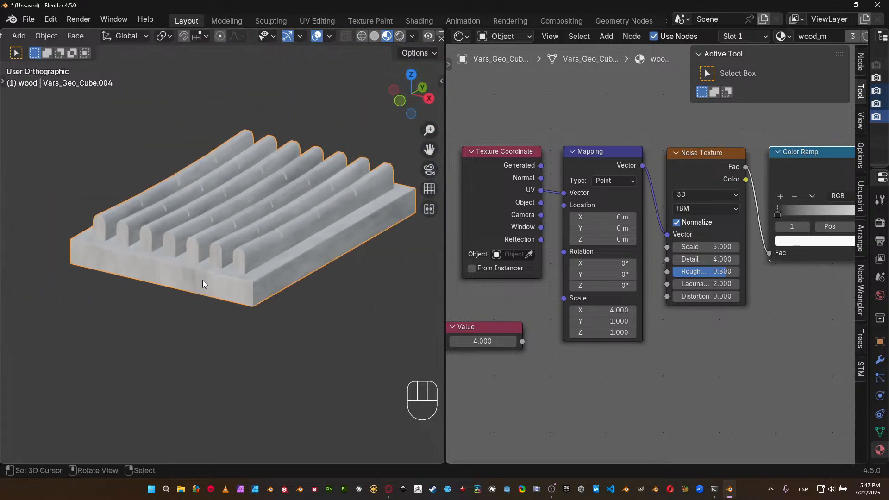
scroll(250, 317, up, 4)
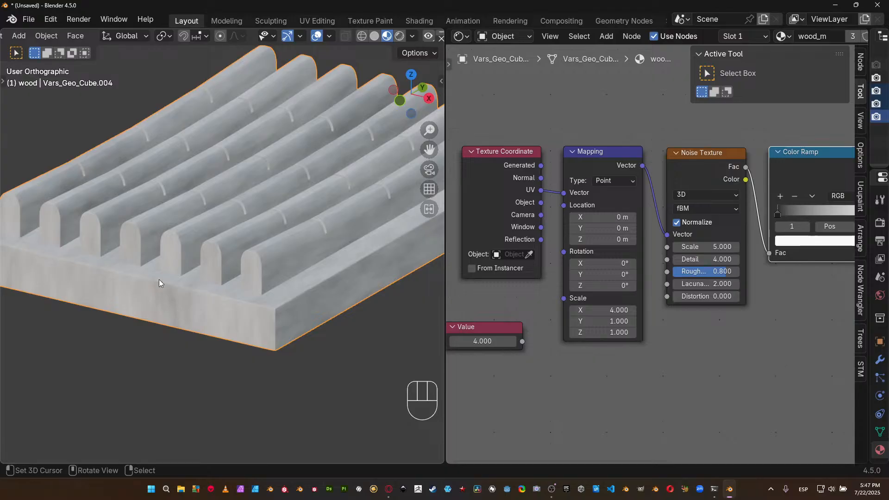
Set the Color Ramp's dark stop to position 0.330 and inspect the darker grain up close.
middle_drag(782, 359, 577, 431)
drag(574, 282, 614, 285)
middle_drag(341, 288, 295, 272)
scroll(335, 304, up, 4)
middle_drag(300, 309, 364, 284)
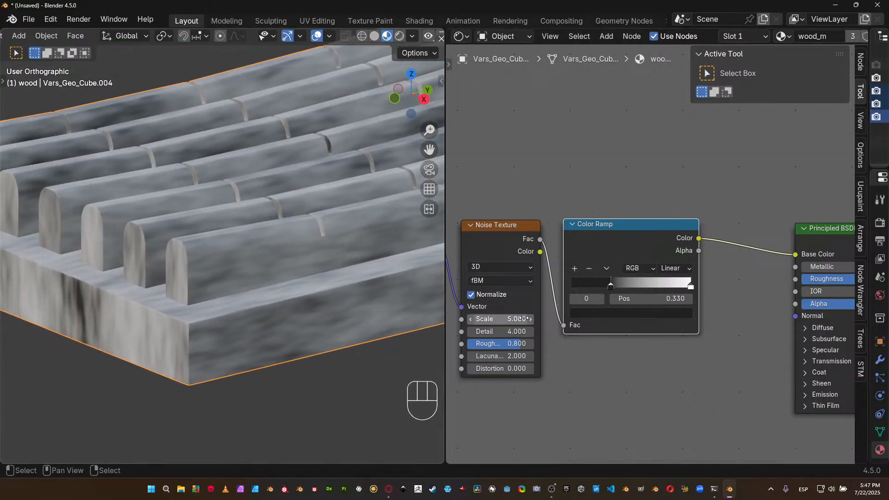
Set the Noise Texture's Detail to 8 and check the finer grain on the tray.
middle_drag(501, 346, 604, 332)
click(605, 319)
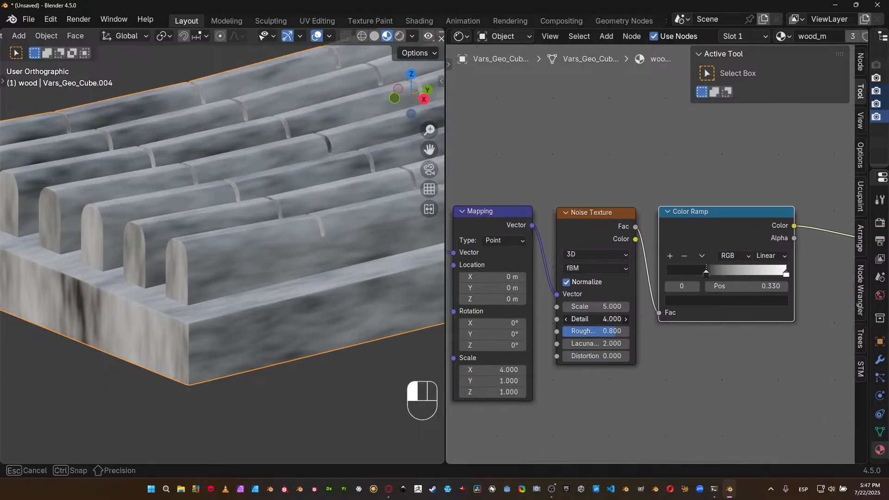
text(8)
key(Return)
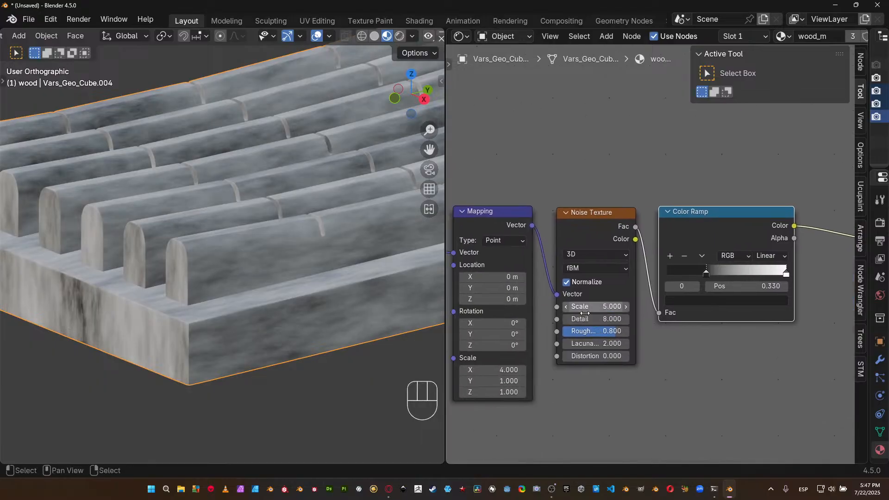
middle_drag(292, 326, 285, 324)
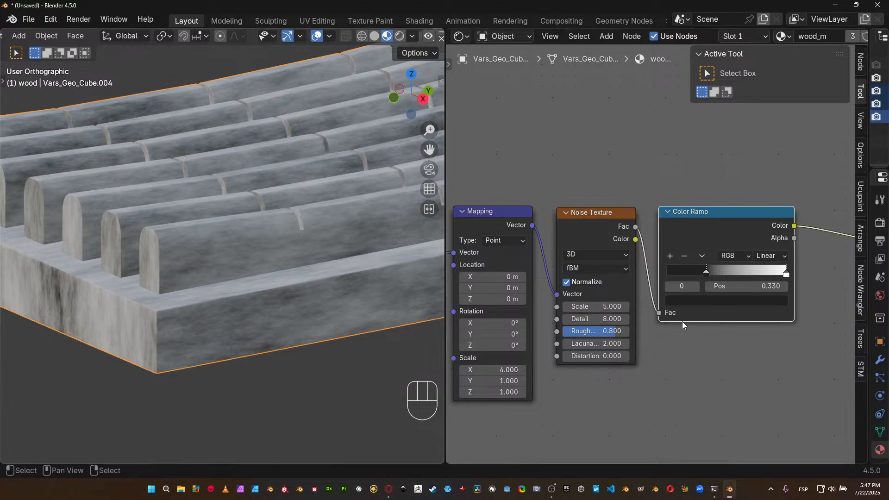
Move the Color Ramp node away from the Noise Texture node and widen the Noise Texture node to fit its labels.
drag(684, 320, 723, 315)
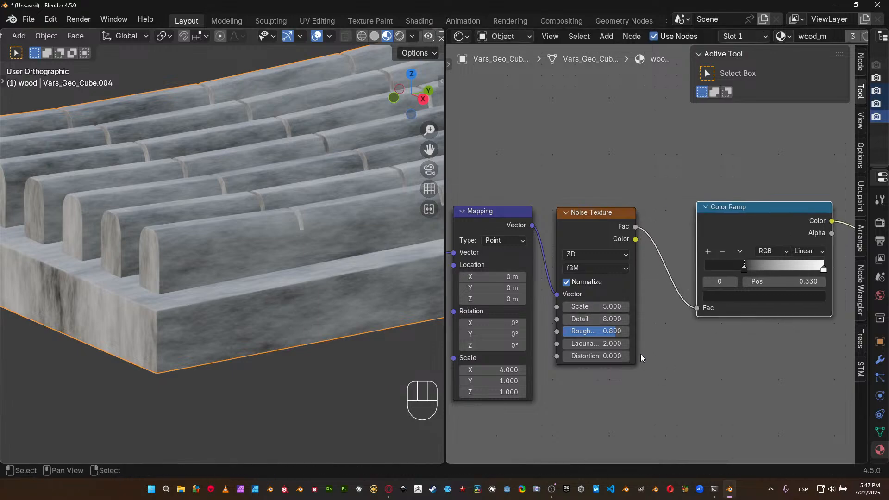
drag(635, 352, 669, 351)
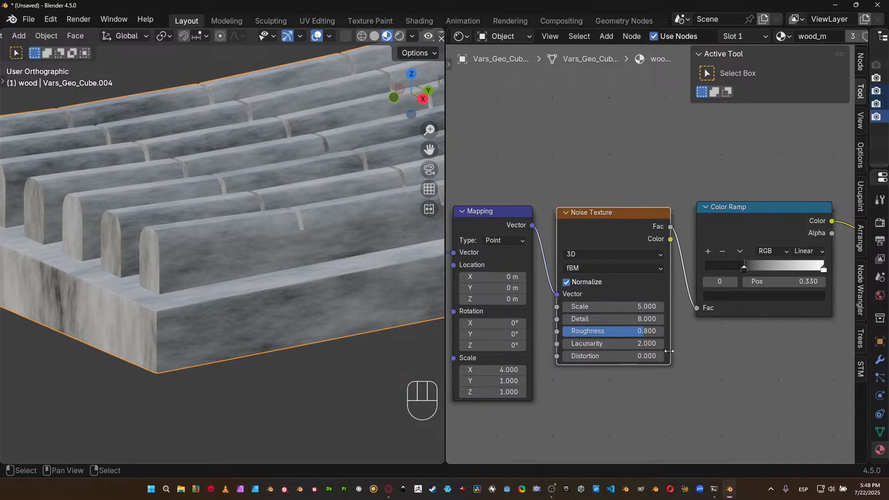
shift+middle_drag(351, 381, 284, 390)
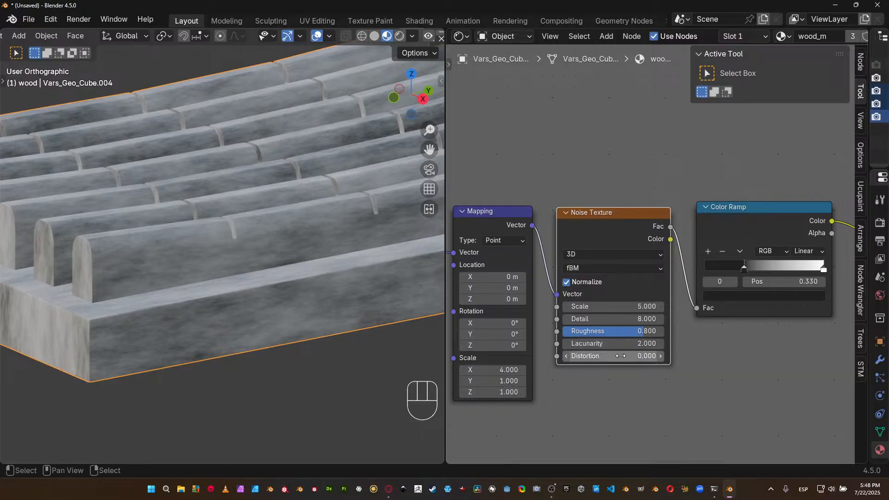
Raise the Noise Texture's Distortion to 0.5 and inspect the warped grain on the tray.
drag(659, 357, 660, 357)
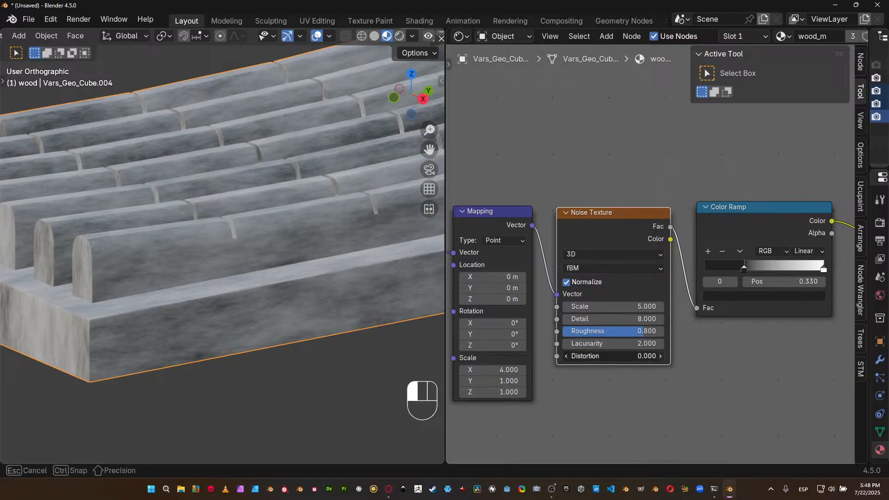
click(661, 357)
click(660, 357)
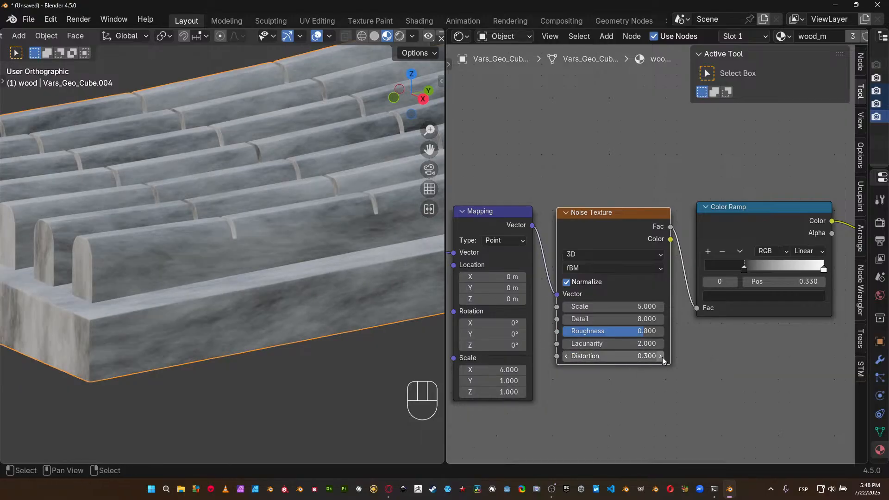
click(662, 357)
click(662, 357)
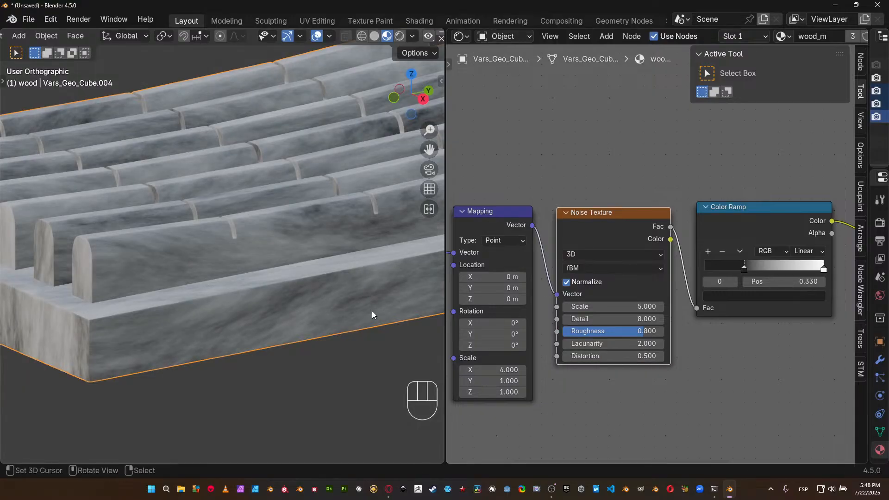
middle_drag(159, 312, 267, 291)
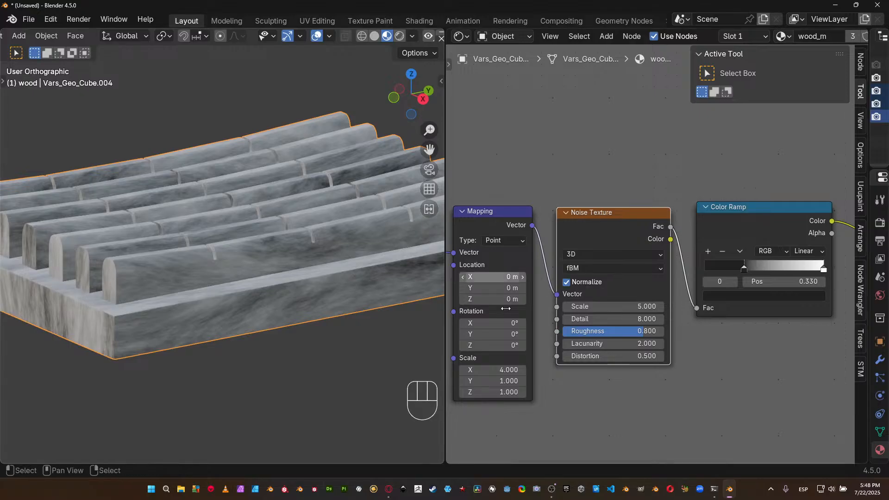
Set the Mapping node's X scale to 6.
click(502, 370)
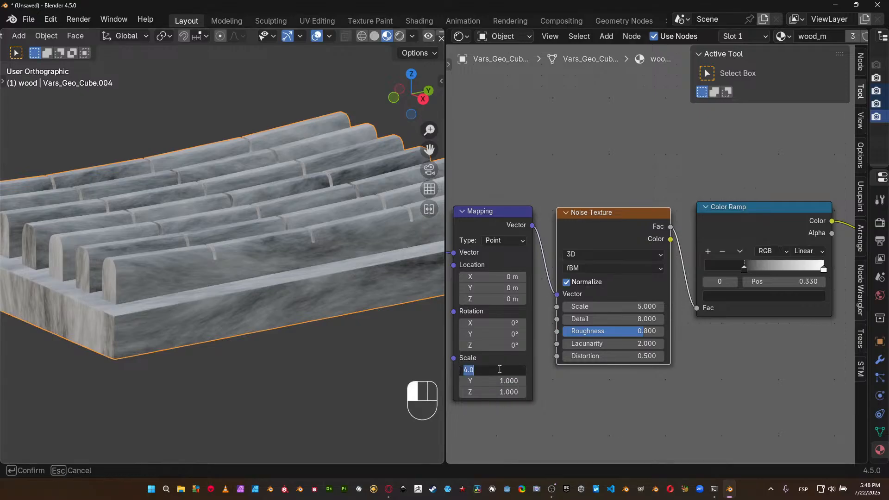
text(6)
key(Return)
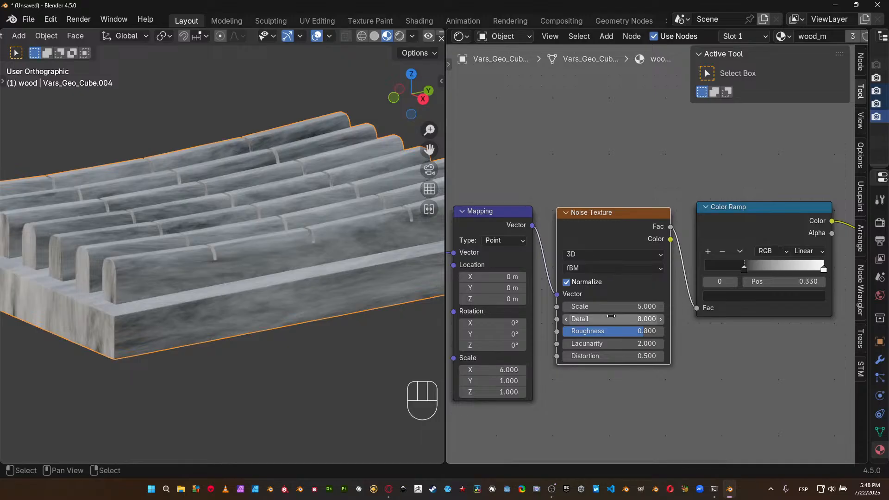
Try a Lacunarity of 1 on the Noise Texture, and set it to 4.
double_click(606, 344)
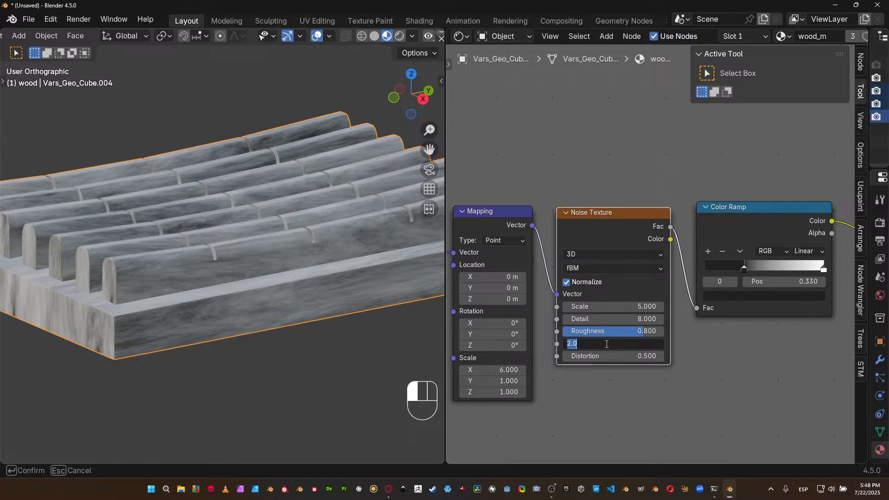
text(1)
key(Return)
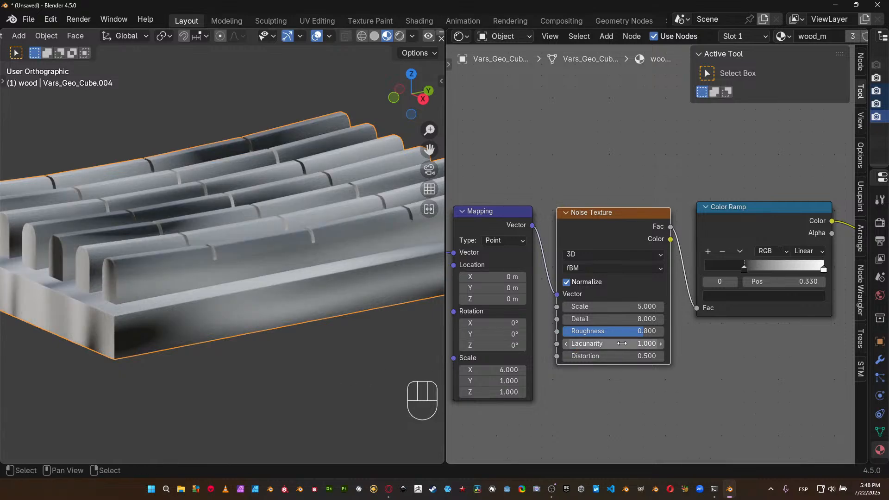
double_click(622, 344)
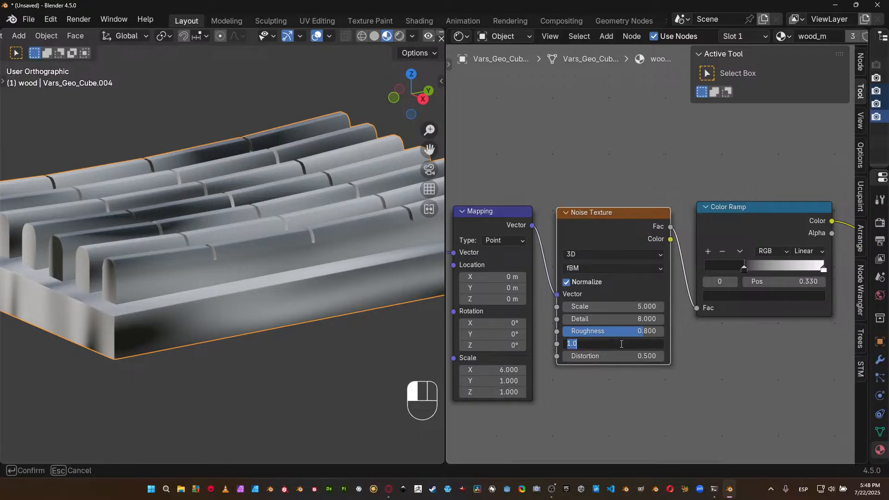
text(4)
key(Return)
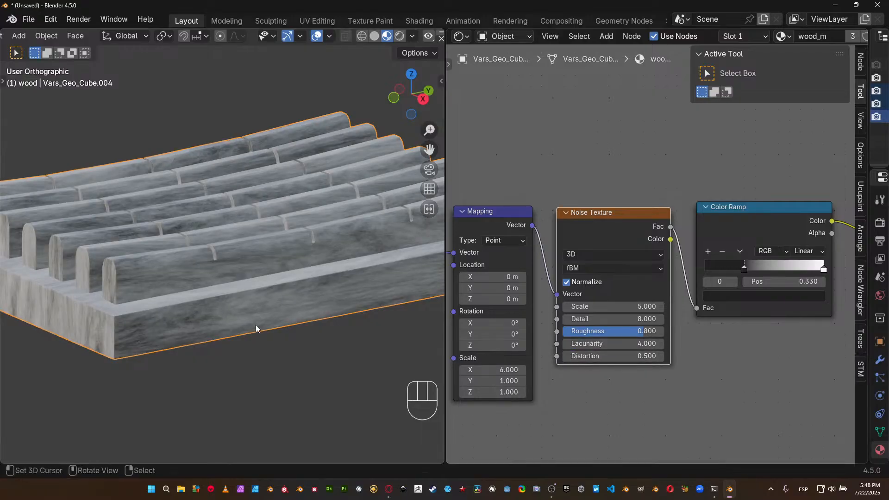
Inspect the grain up close and move the Color Ramp's dark stop to position 0.423.
middle_drag(212, 321, 276, 304)
scroll(270, 316, up, 5)
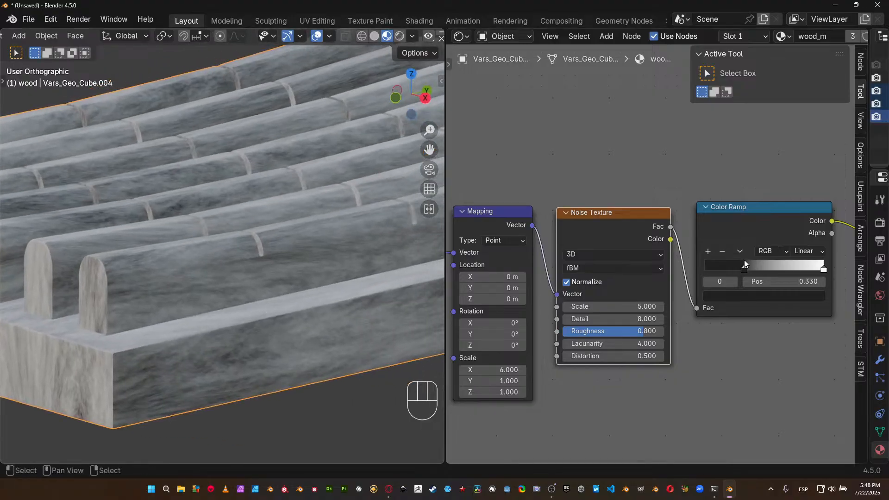
drag(750, 265, 761, 268)
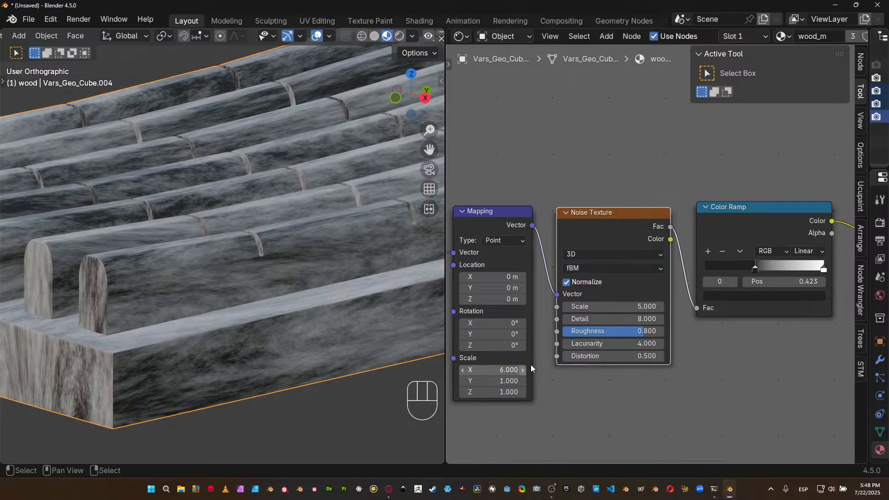
Try a Noise Texture Scale of 4, inspect the whole tray, and reduce the Scale to 2.
click(645, 305)
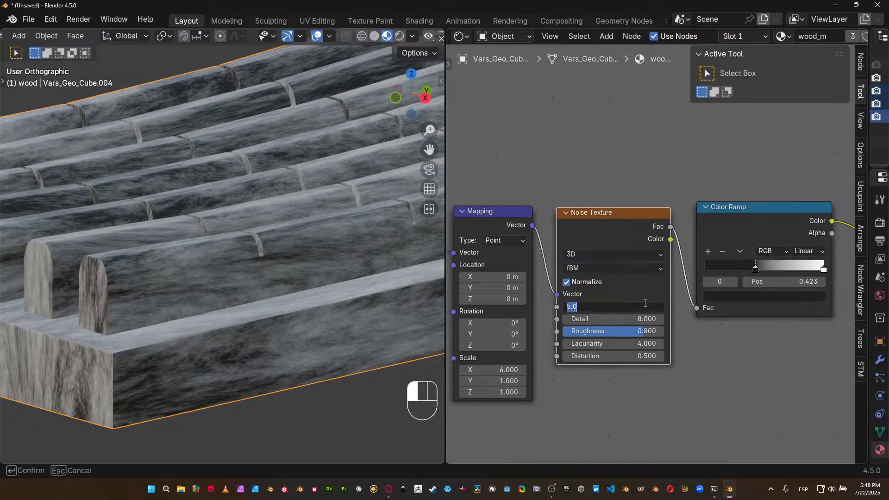
text(4)
key(Return)
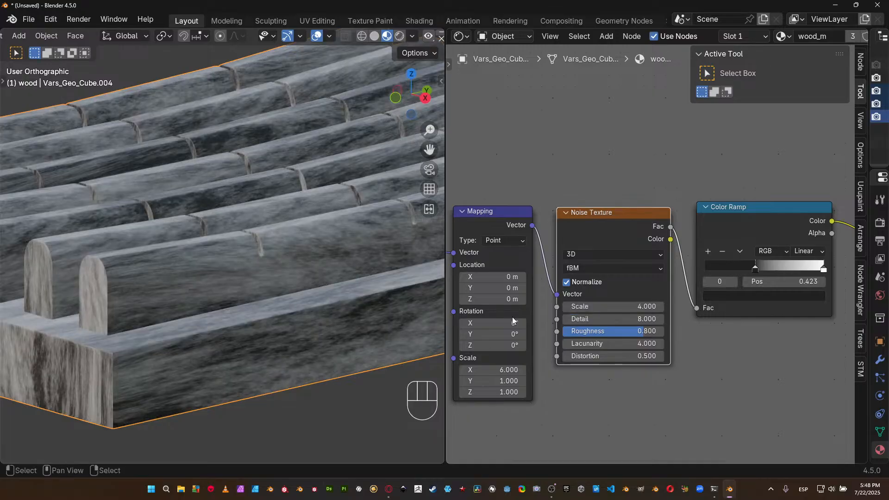
scroll(270, 251, down, 3)
shift+middle_drag(270, 251, 246, 275)
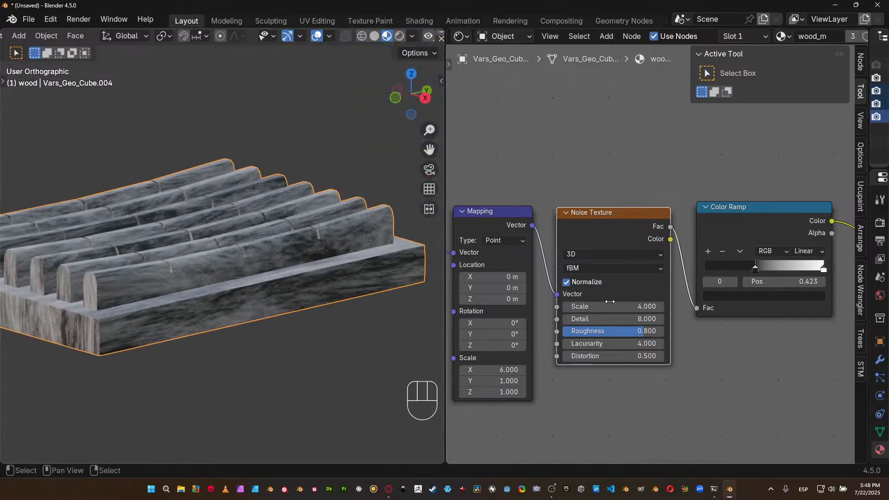
click(616, 306)
text(2)
key(Return)
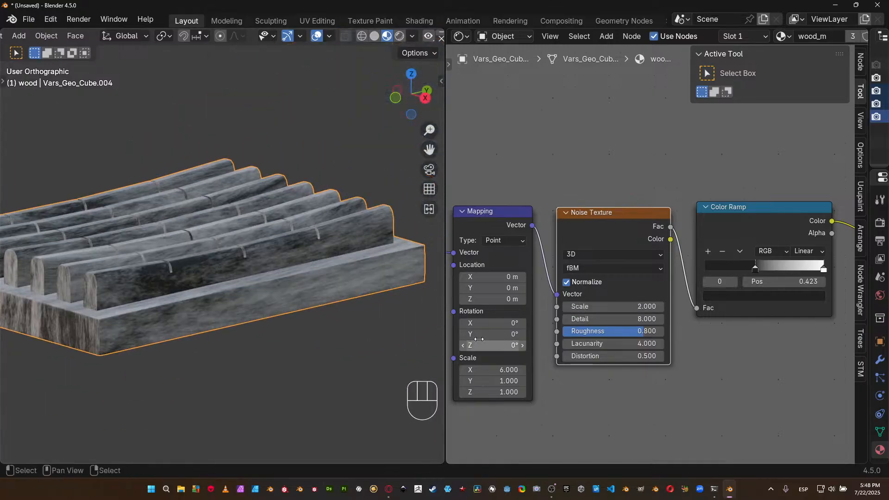
Set the Mapping node's X scale to 8 to stretch the grain further.
middle_drag(506, 370, 585, 346)
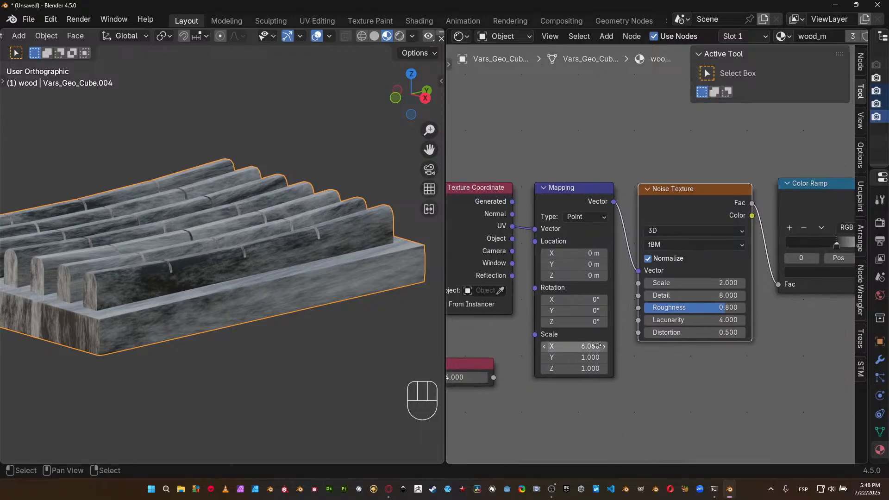
click(585, 346)
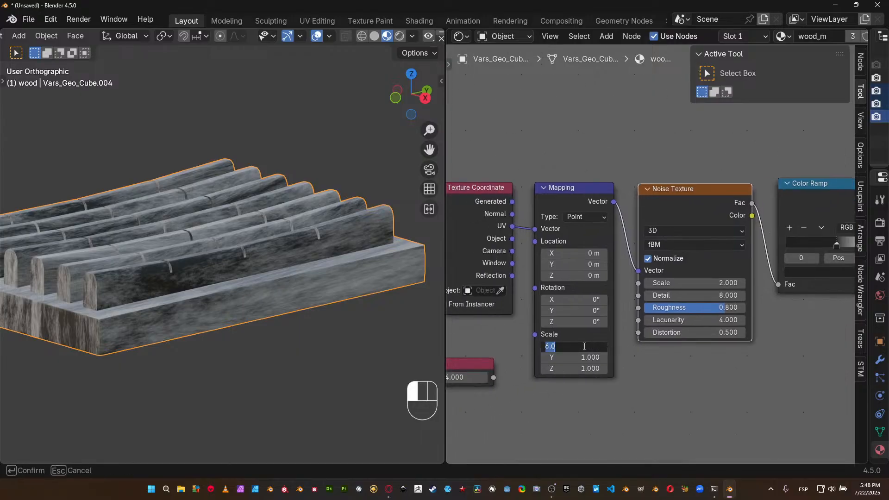
text(8)
key(Return)
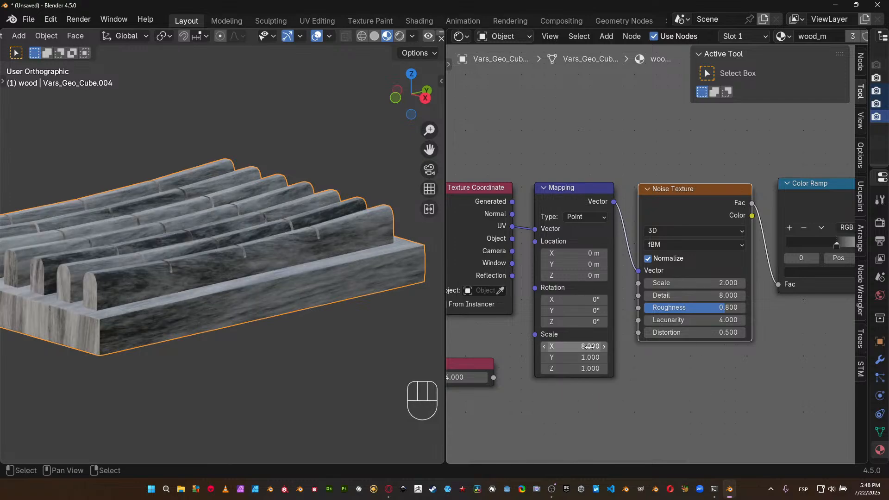
Set the Mapping node's X scale to 16 and inspect the stretched grain across the whole tray.
click(591, 347)
text(16)
key(Return)
middle_drag(329, 271, 358, 275)
shift+middle_drag(289, 278, 331, 261)
middle_drag(331, 261, 285, 208)
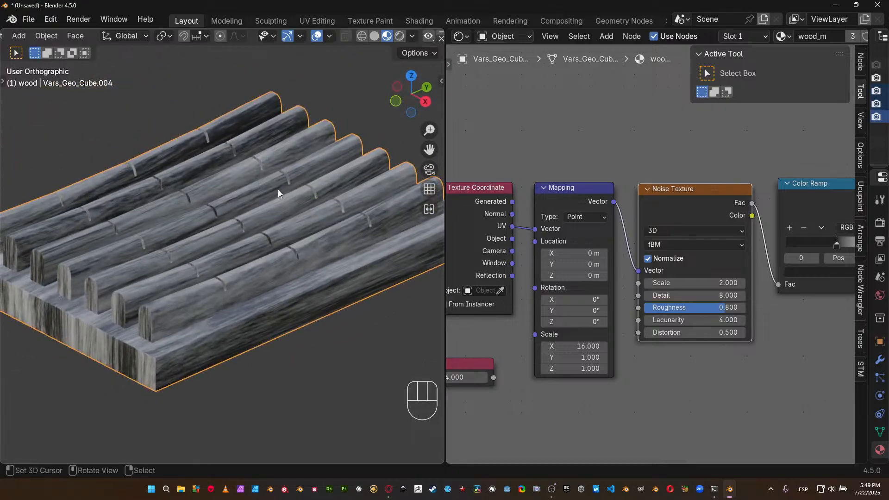
Delete the unconnected input node holding the value 4.000 beside the Mapping node.
click(471, 368)
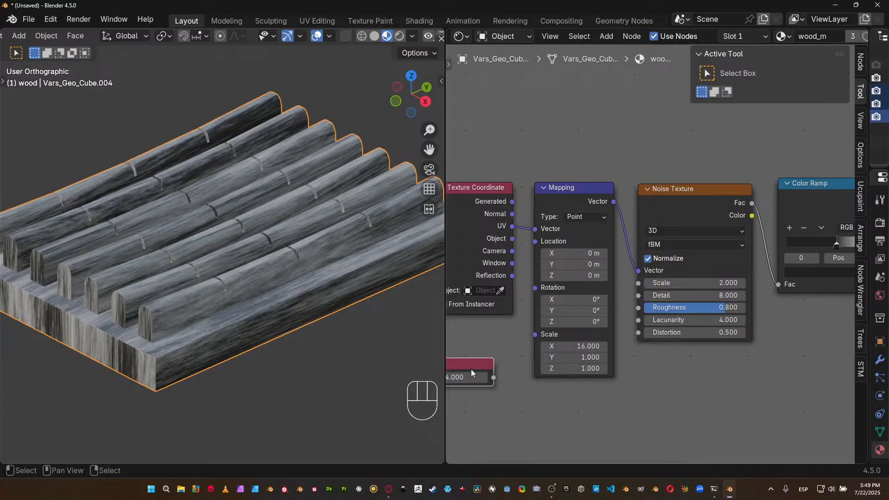
key(x)
Set the saturation of the Color Ramp's dark stop to 0.8 to tint it dark red.
middle_drag(737, 332, 594, 346)
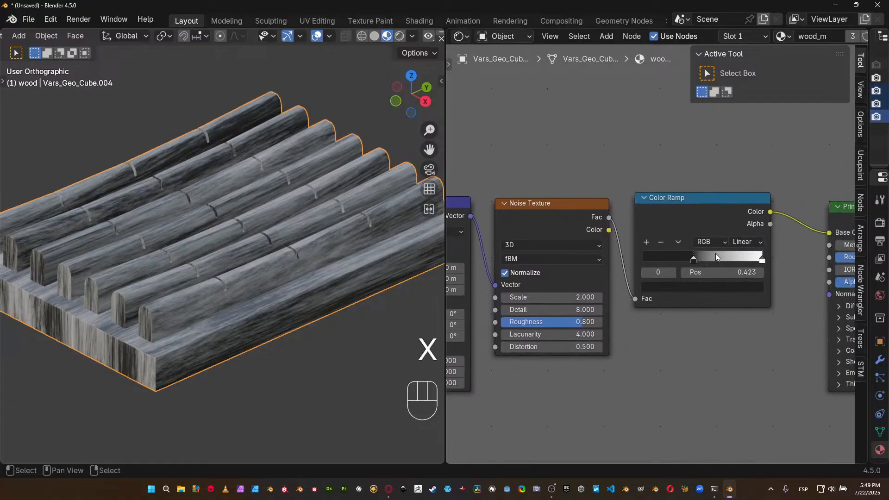
scroll(676, 273, down, 2)
scroll(688, 255, up, 3)
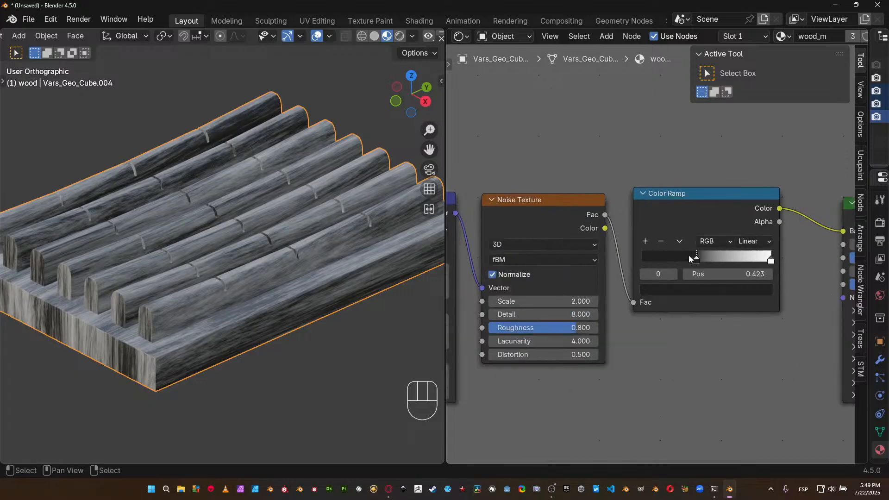
middle_drag(675, 267, 575, 287)
scroll(574, 285, up, 2)
click(574, 295)
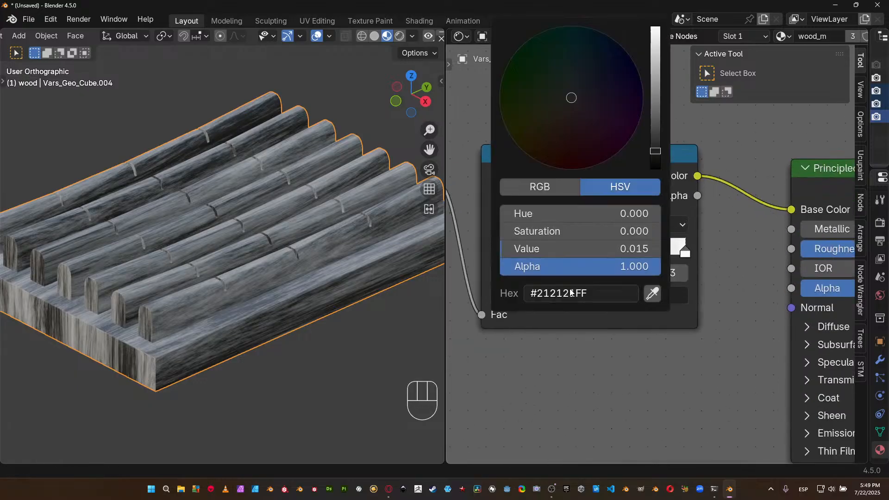
click(568, 231)
text(.8)
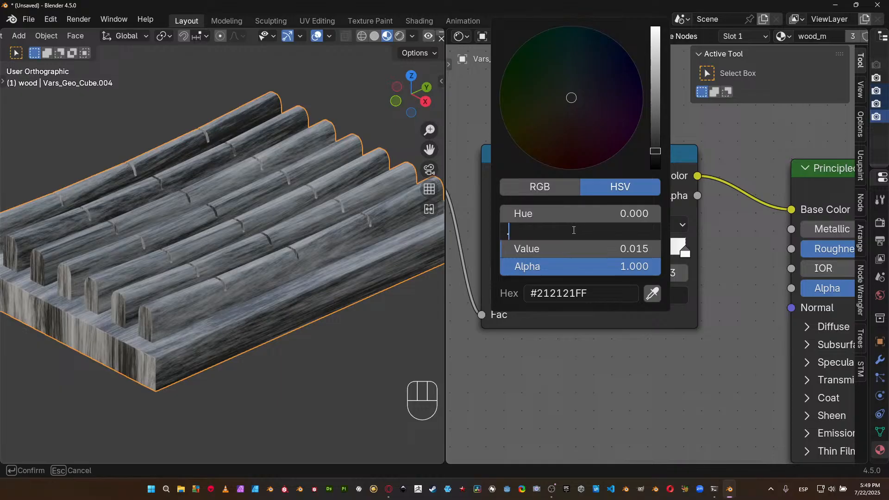
key(Return)
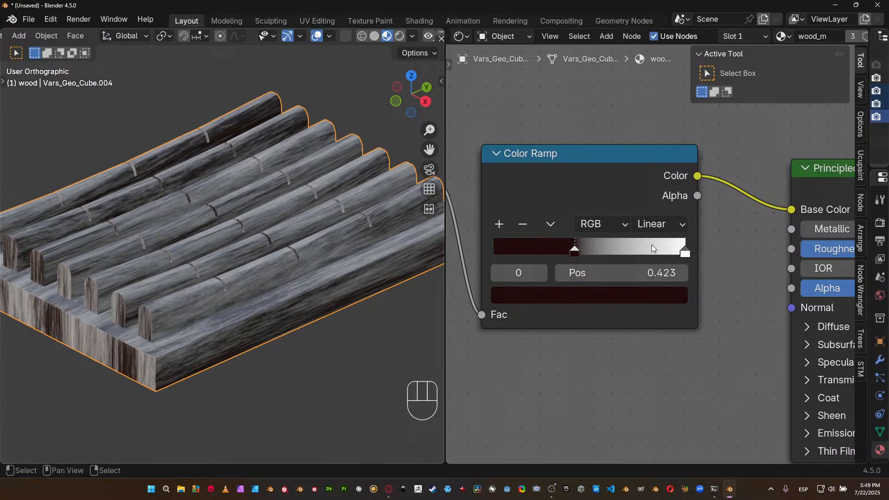
Give the Color Ramp's white end stop a saturation of 0.8 and shift its hue to a light orange.
click(685, 252)
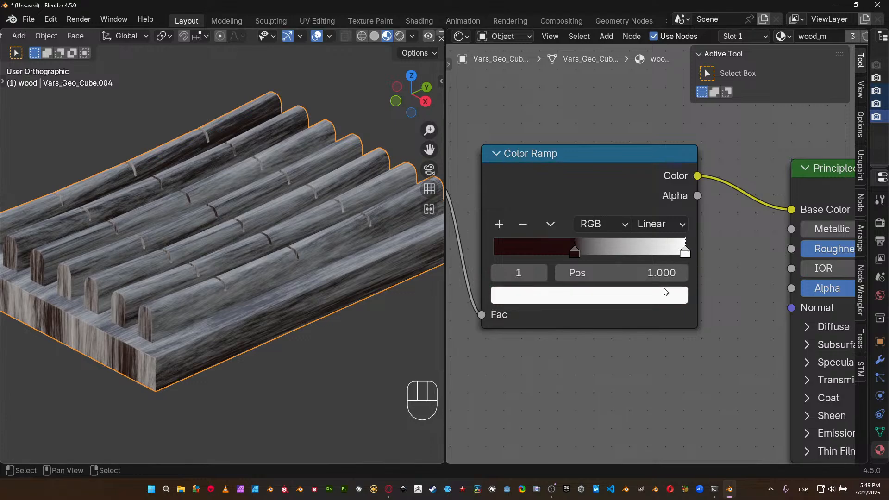
click(660, 295)
click(608, 236)
text(0.6)
key(Return)
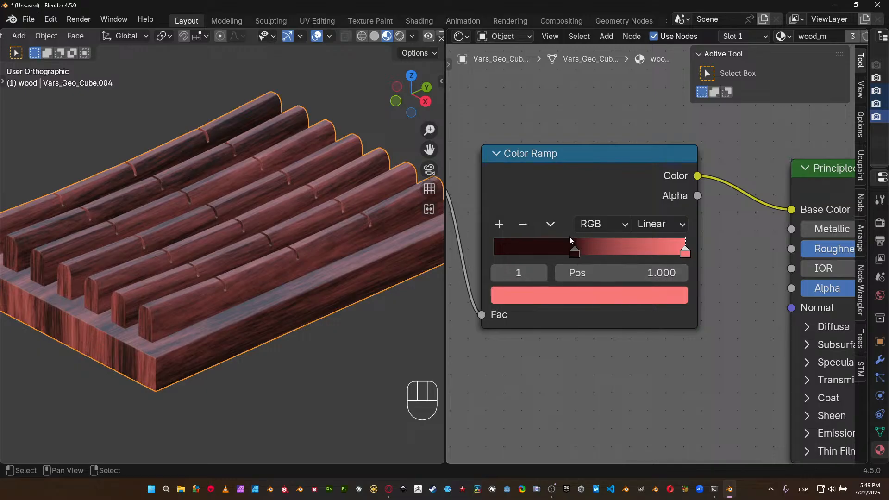
click(624, 296)
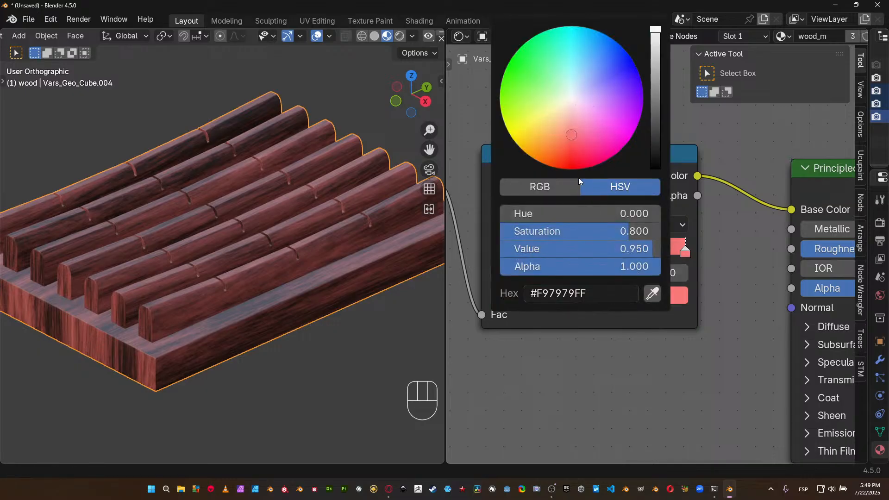
shift+drag(579, 214, 604, 213)
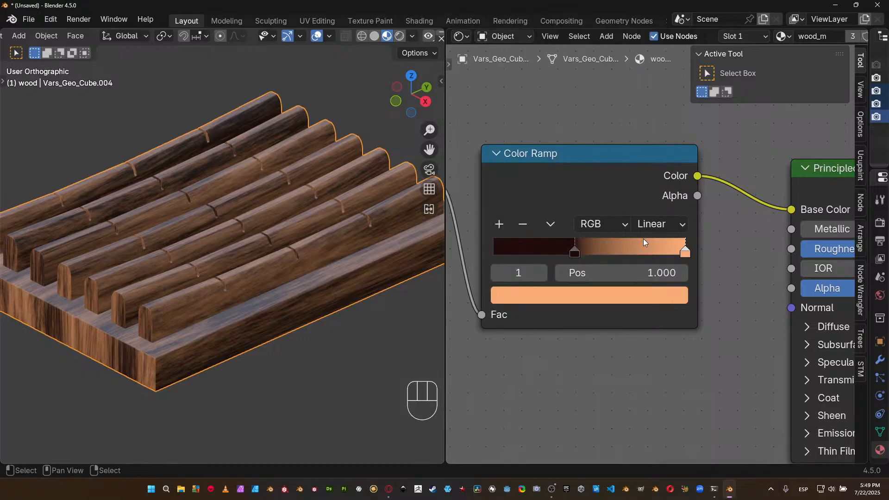
Shift the hue of the Color Ramp's dark stop to 0.026 for a dark brown.
click(575, 252)
click(588, 300)
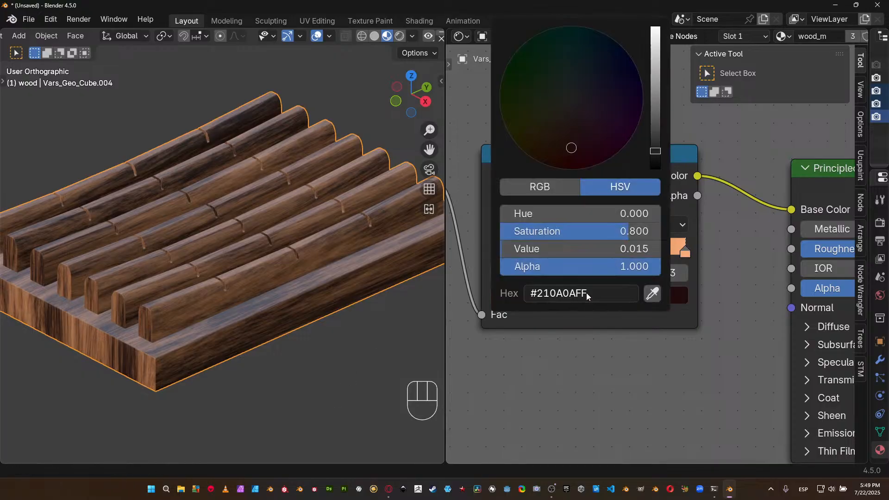
mouse_move(517, 214)
shift+mouse_down()
mouse_move(533, 214)
mouse_move(504, 213)
shift+mouse_up()
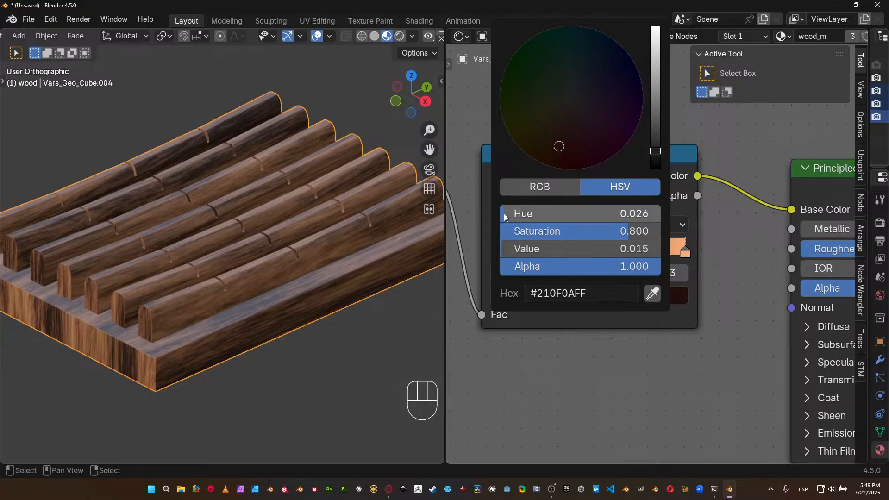
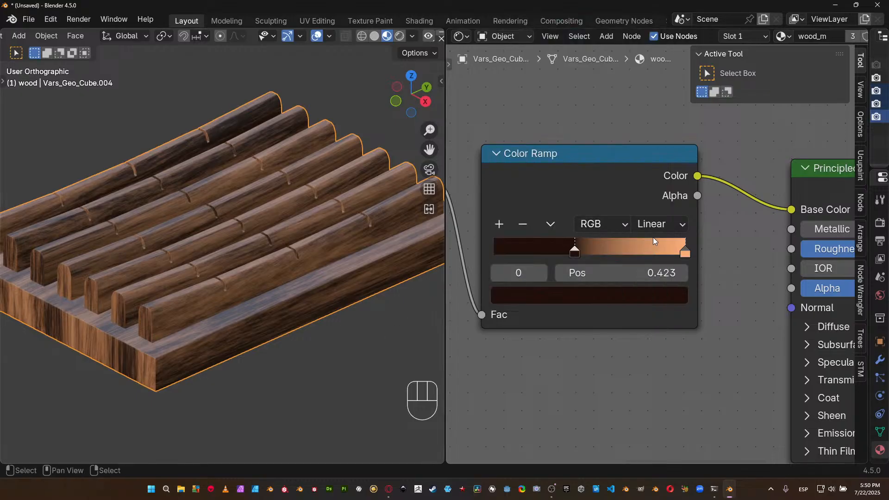
Set the brightness value of the Color Ramp's dark brown stop to 0.025.
click(685, 254)
click(654, 296)
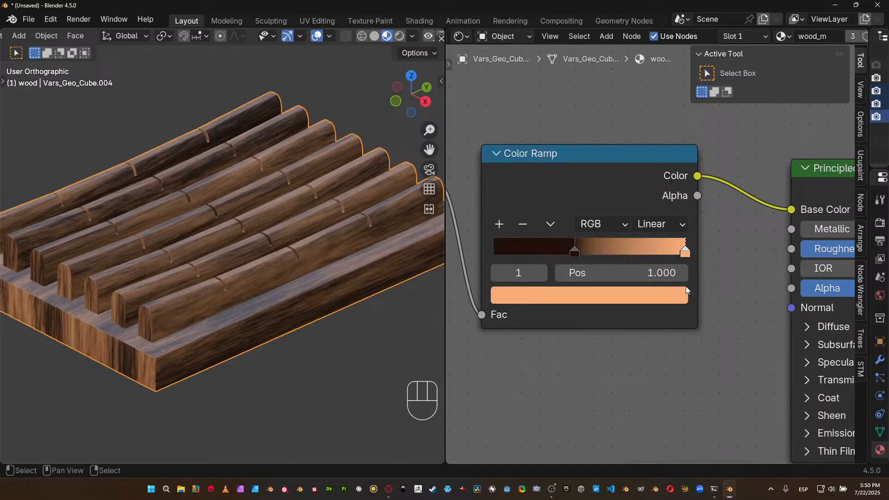
click(574, 251)
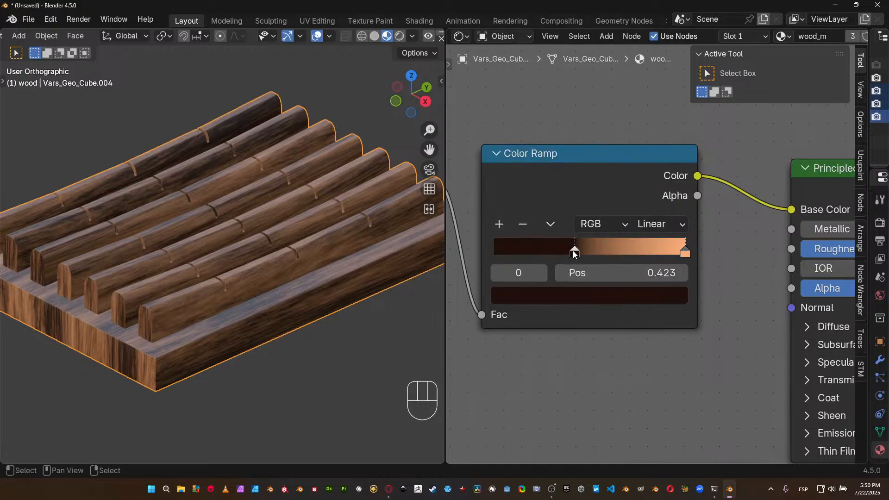
click(572, 294)
click(627, 248)
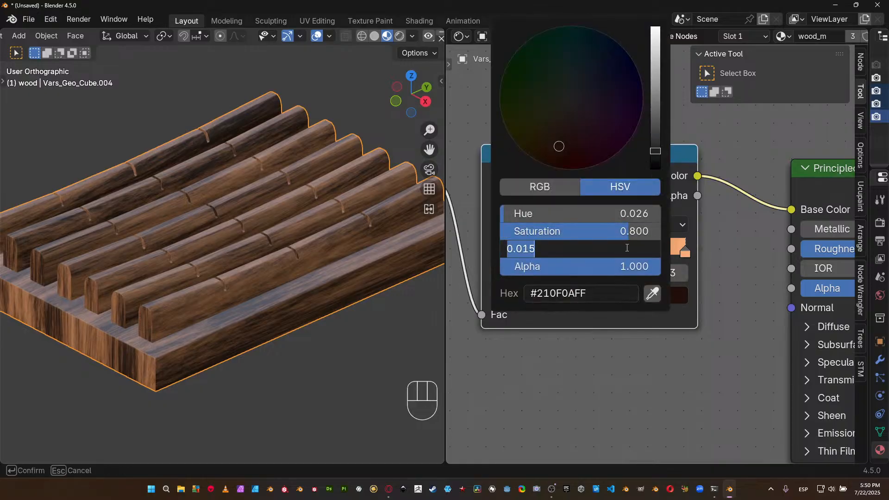
key(End)
key(BackSpace)
key(BackSpace)
text(25)
key(Return)
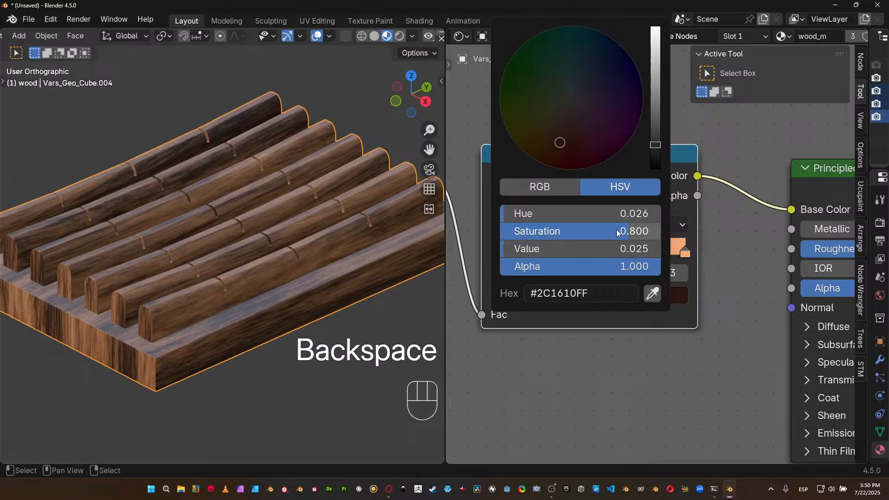
Lighten the Color Ramp's dark stop with a value of 0.055 and shift its hue slightly further towards brown.
click(621, 229)
key(Tab)
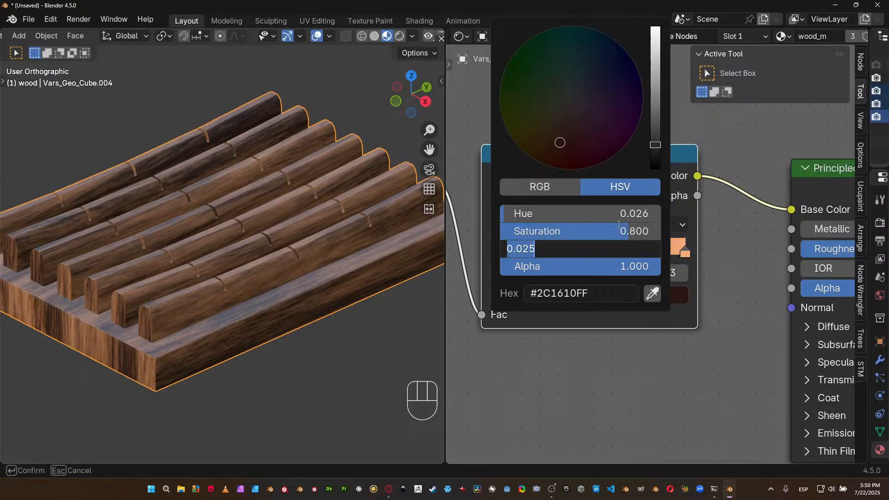
key(End)
key(BackSpace)
key(BackSpace)
text(55)
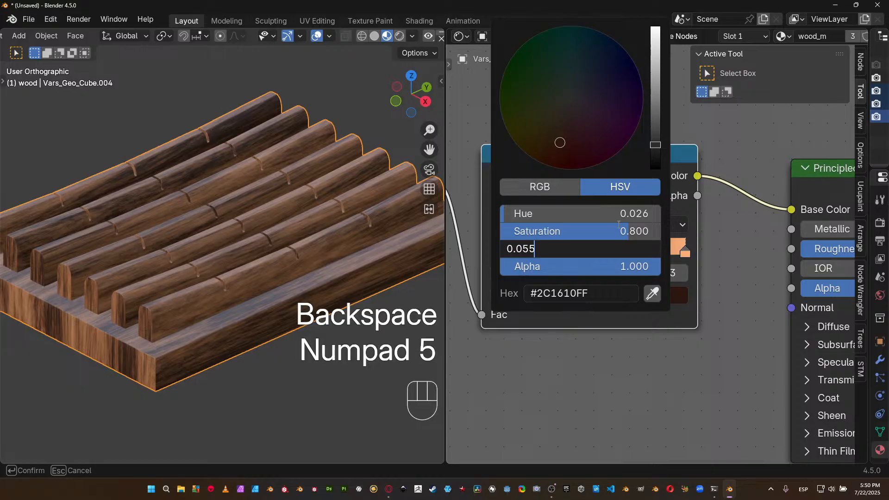
key(Return)
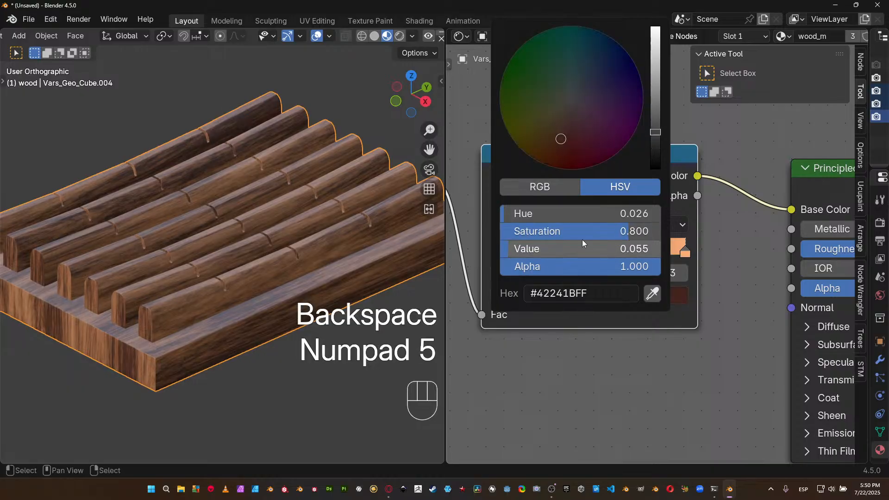
click(615, 298)
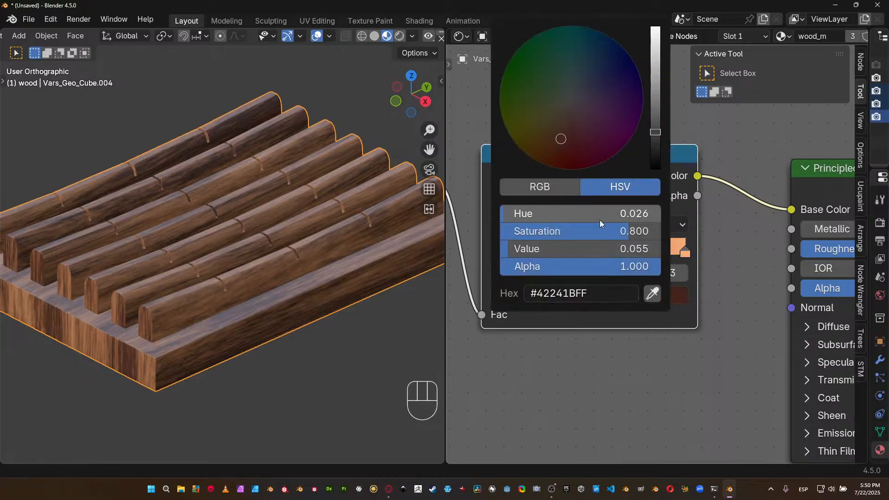
shift+drag(537, 214, 546, 214)
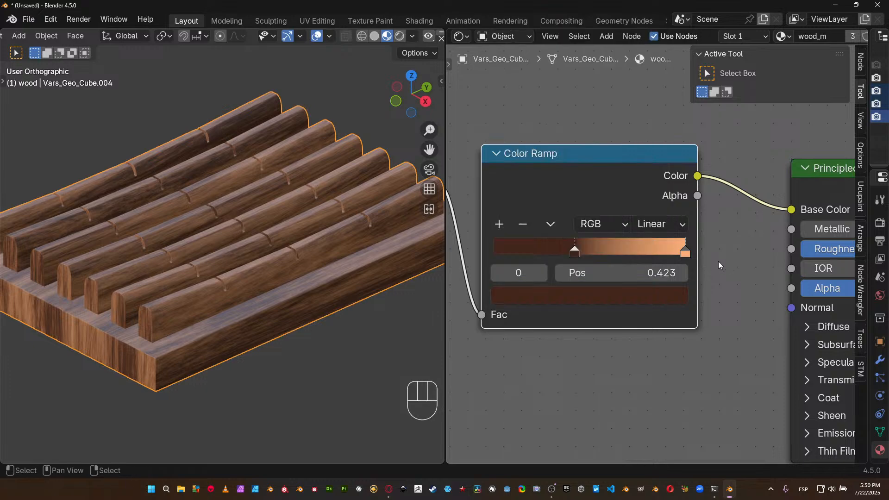
Set the saturation of the Color Ramp's light orange end stop to 0.84 and adjust its hue to 0.053.
click(688, 253)
click(649, 291)
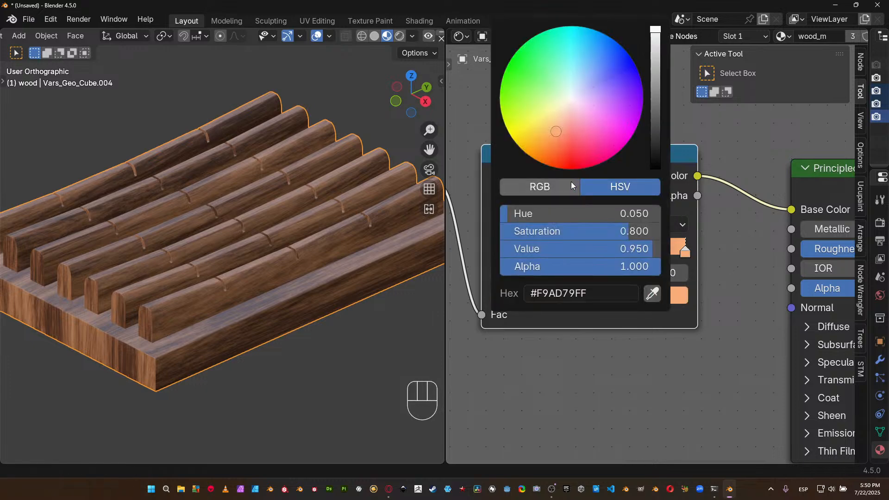
click(610, 235)
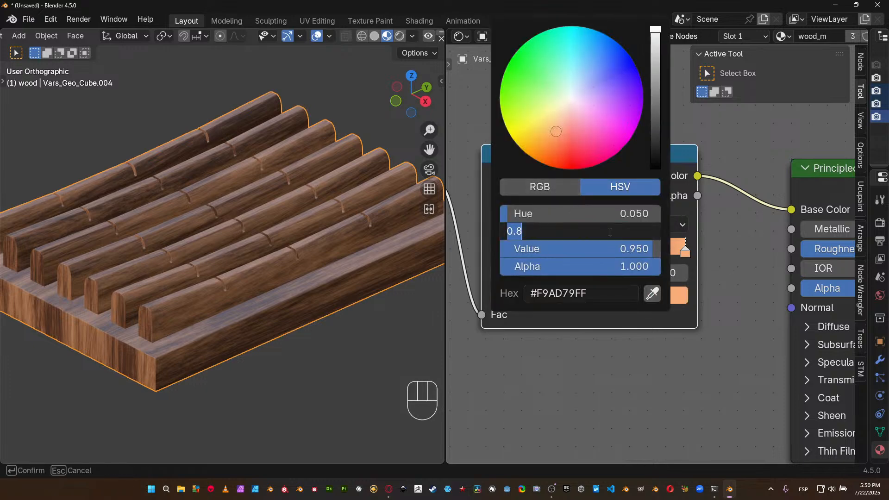
text(.84)
key(Return)
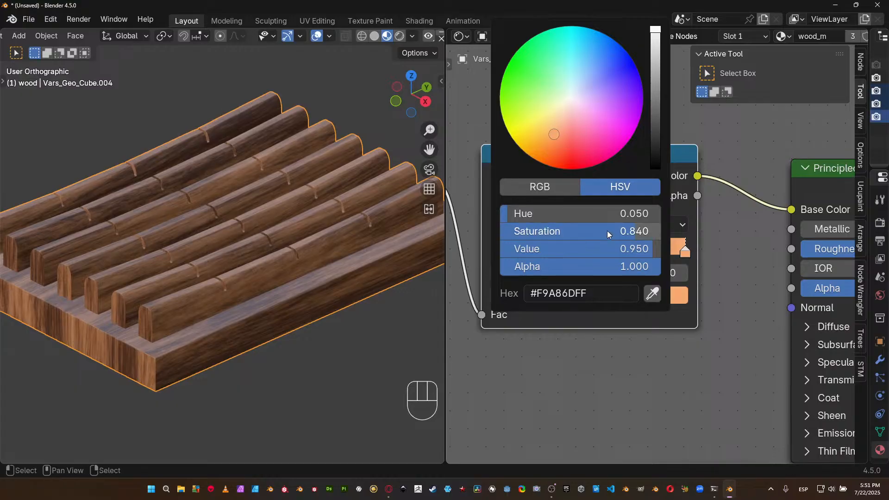
shift+drag(555, 214, 507, 218)
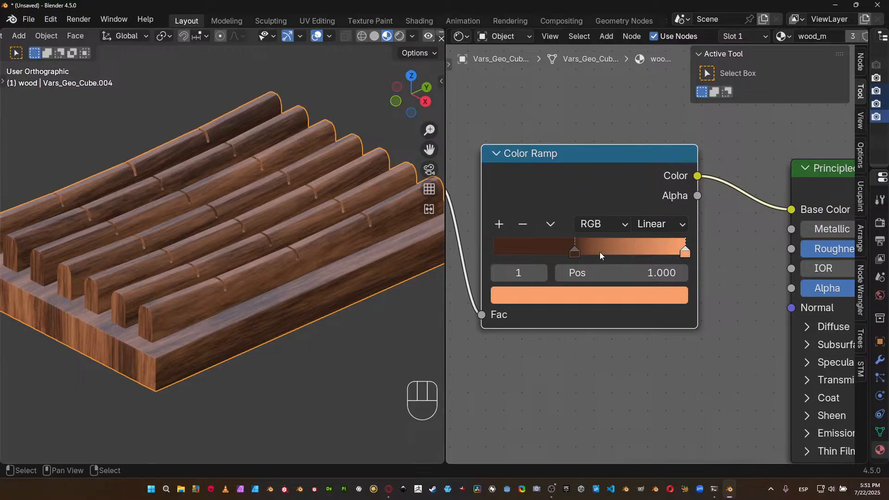
click(639, 290)
shift+drag(599, 219, 504, 215)
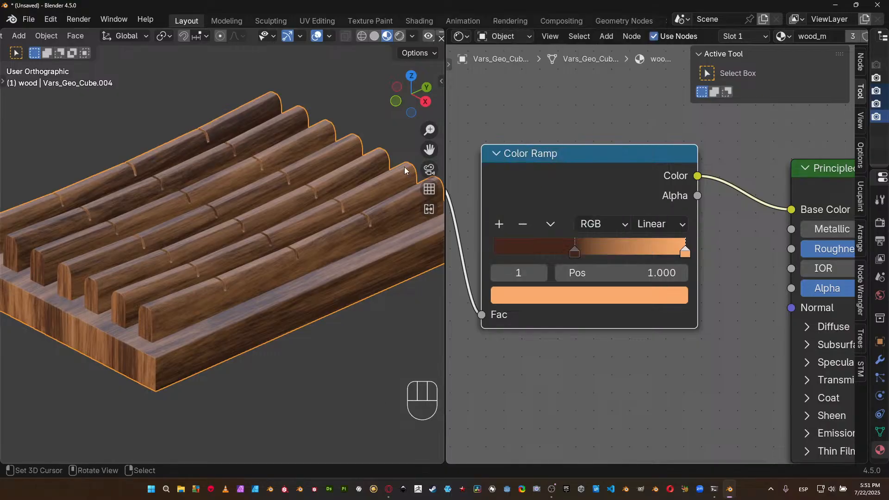
Set the Noise Texture's scale to 1.
middle_drag(333, 224, 280, 249)
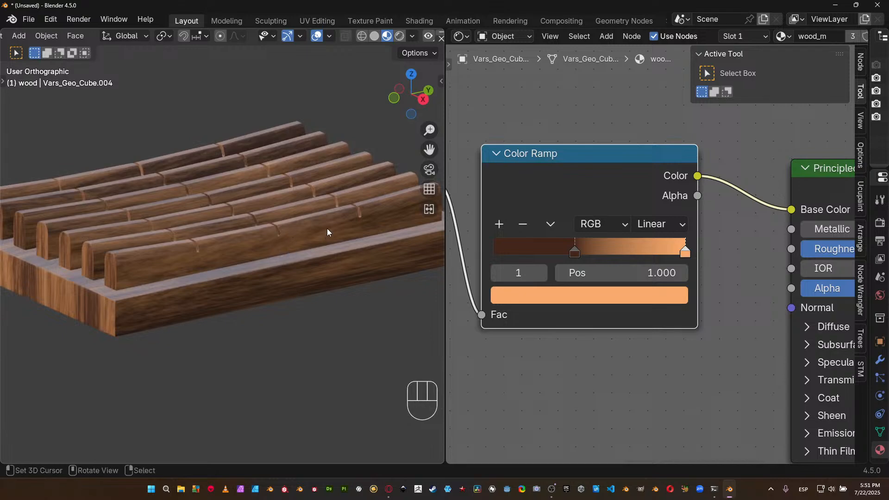
middle_drag(187, 237, 199, 241)
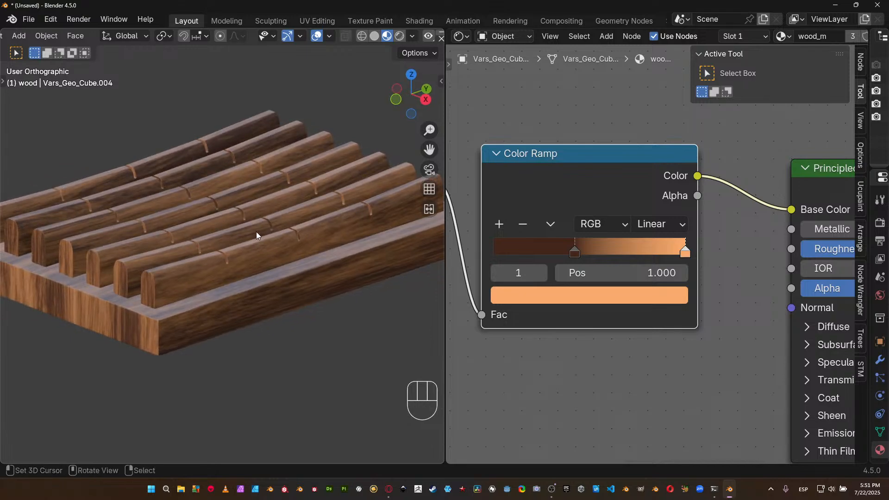
scroll(238, 283, up, 2)
shift+middle_drag(238, 286, 356, 279)
middle_drag(487, 321, 795, 296)
click(717, 298)
text(1)
key(Return)
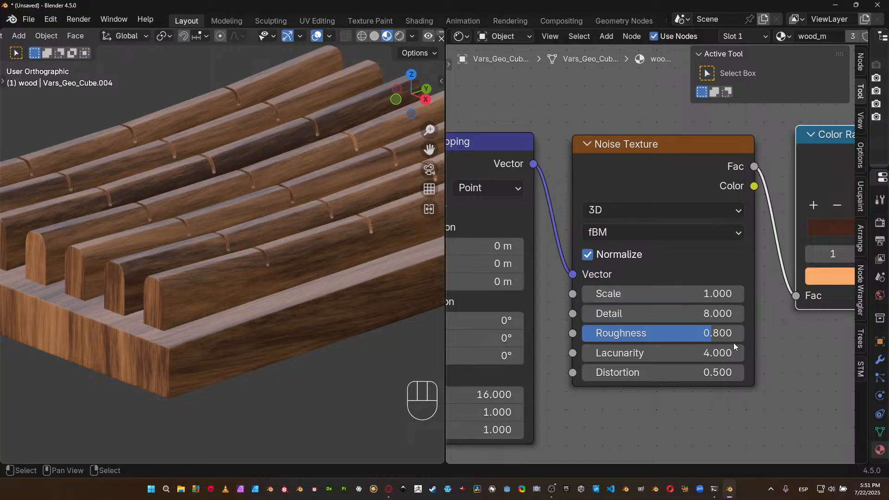
Set the Noise Texture's detail to 6.
middle_drag(619, 401, 657, 356)
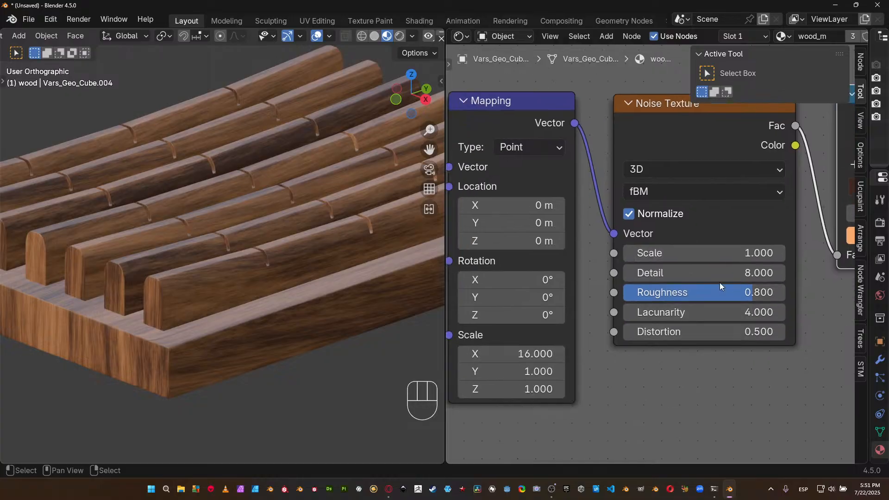
shift+drag(723, 276, 673, 273)
shift+click(460, 190)
text(6)
key(Return)
Set the Noise Texture's roughness to 0.94.
drag(702, 291, 762, 295)
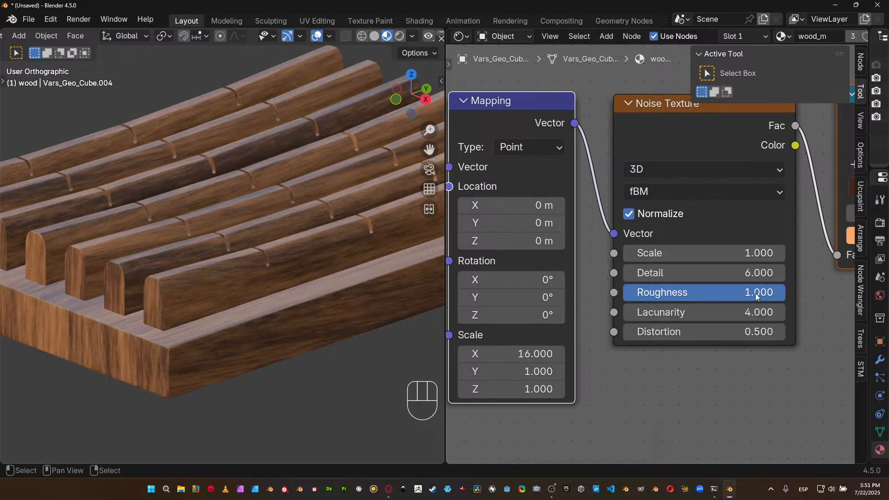
click(748, 286)
text(.94)
key(Return)
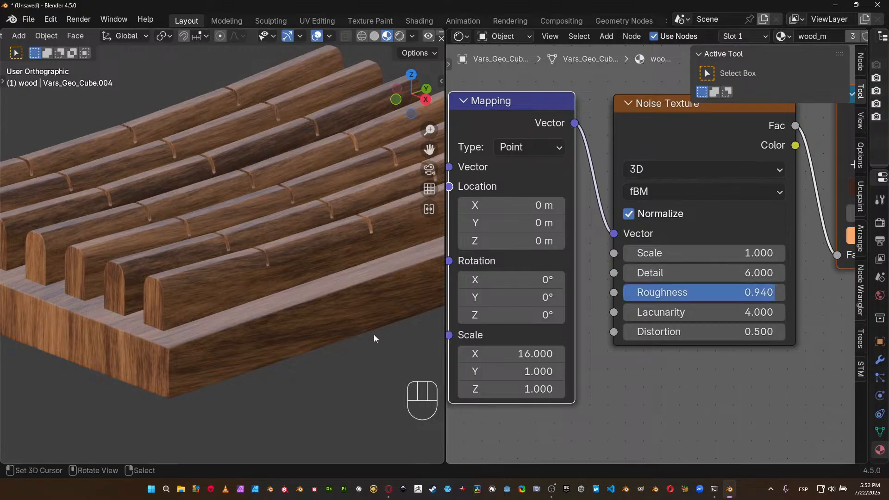
Add a middle stop to the Color Ramp and colour it a saturated brown with a value of about 0.2.
middle_drag(780, 302, 624, 307)
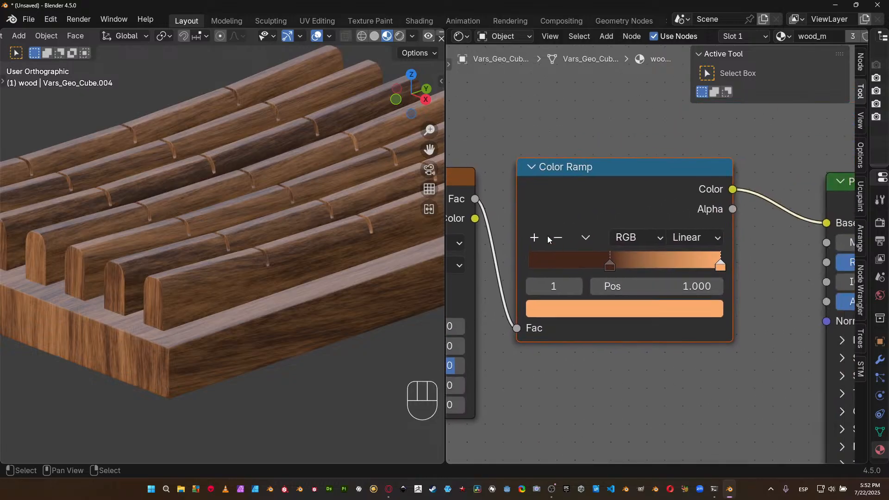
click(534, 237)
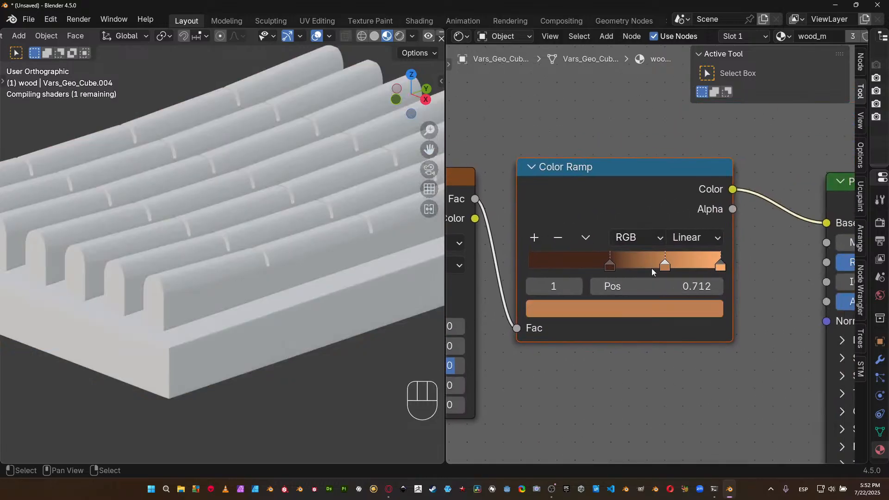
click(617, 311)
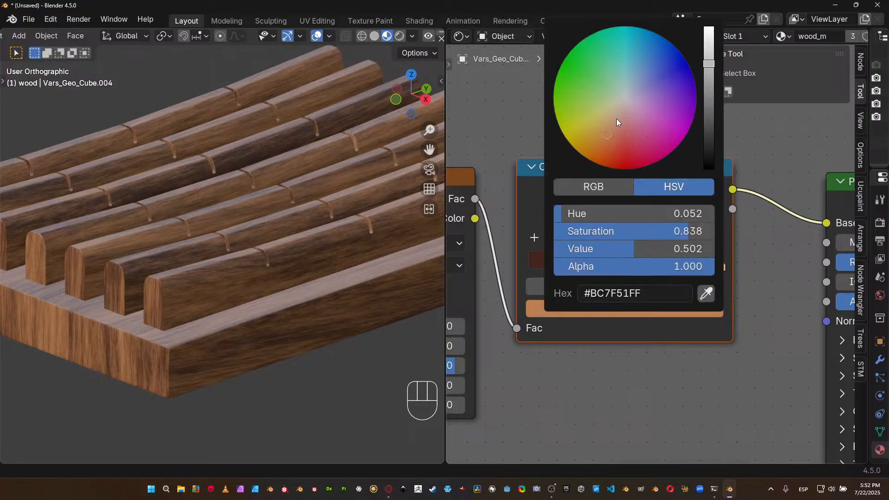
drag(610, 137, 600, 143)
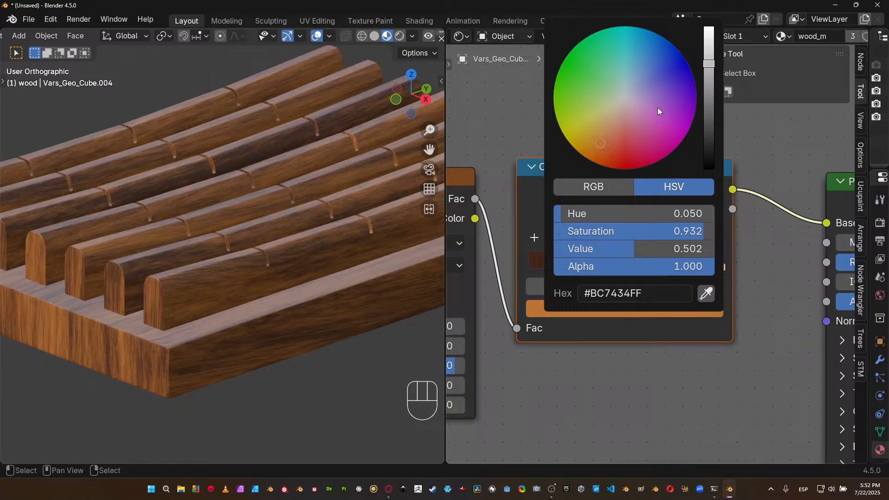
drag(707, 82, 709, 99)
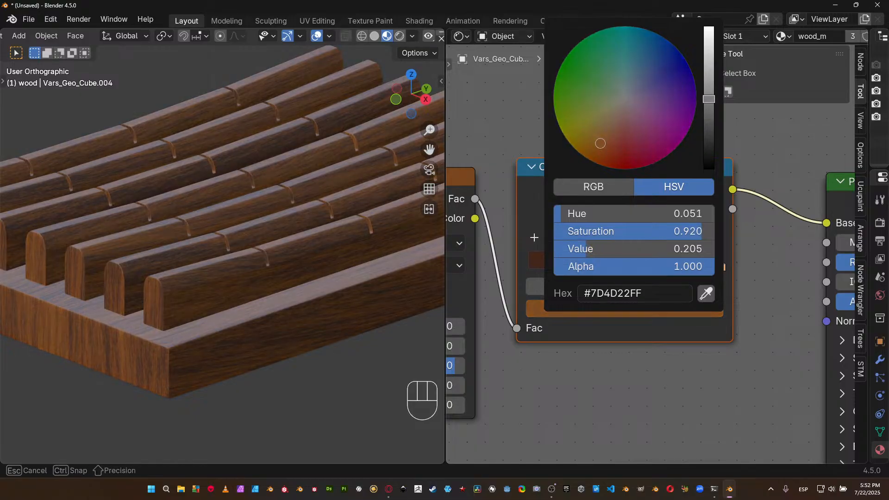
Reorder the Color Ramp stops to brown, light orange at 0.481, and dark brown at 0.657.
drag(666, 269, 493, 258)
drag(610, 265, 616, 264)
mouse_move(719, 265)
mouse_down()
mouse_move(586, 264)
mouse_move(790, 249)
mouse_move(780, 252)
mouse_up()
drag(589, 266, 610, 263)
drag(529, 262, 624, 263)
click(620, 263)
drag(720, 265, 649, 269)
Darken the Color Ramp's light orange middle stop slightly.
scroll(280, 236, down, 5)
middle_drag(283, 237, 296, 252)
scroll(230, 267, up, 5)
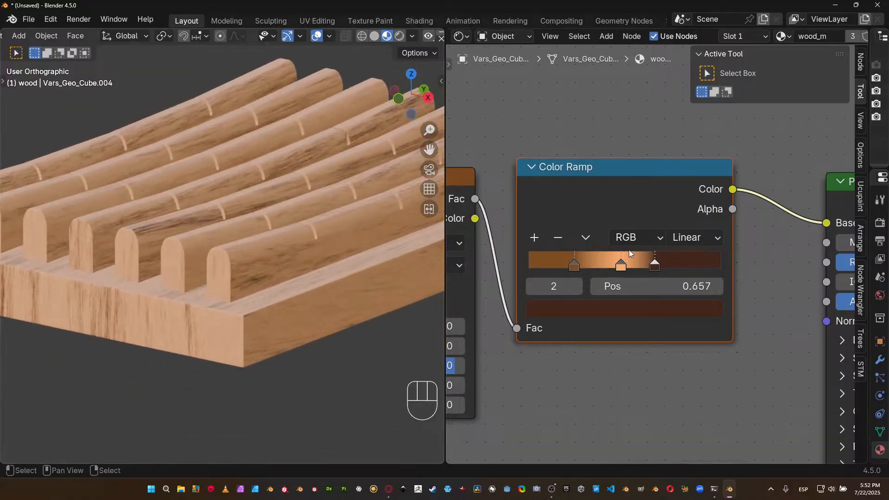
click(623, 263)
click(629, 306)
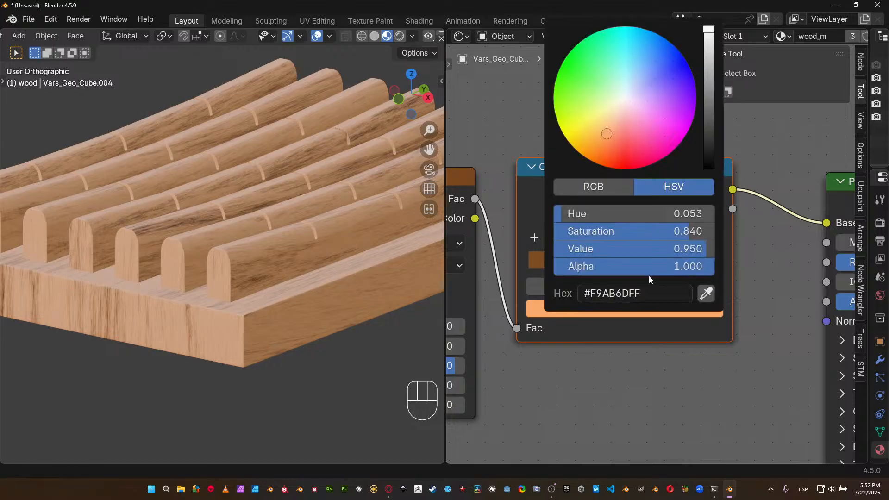
drag(708, 29, 708, 49)
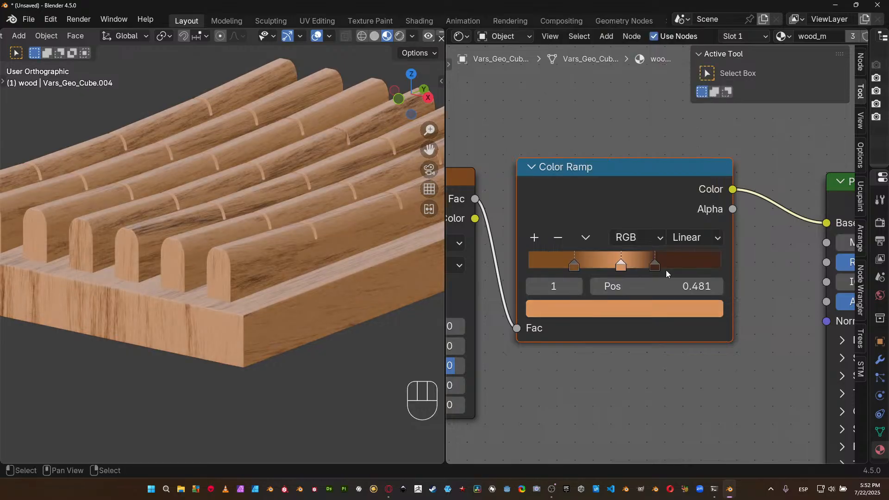
Rearrange the Color Ramp so light orange comes first, brown sits in the middle at 0.452, and dark brown comes last.
drag(576, 263, 605, 262)
drag(593, 264, 675, 262)
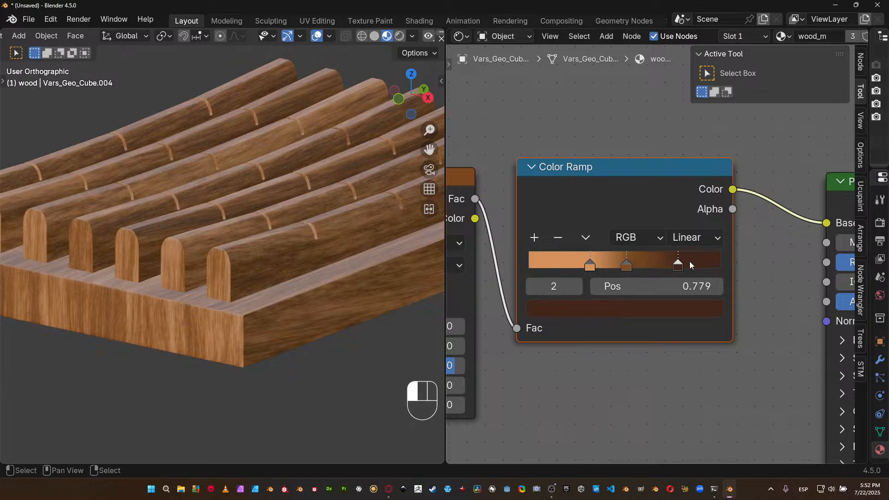
drag(731, 265, 616, 269)
click(623, 267)
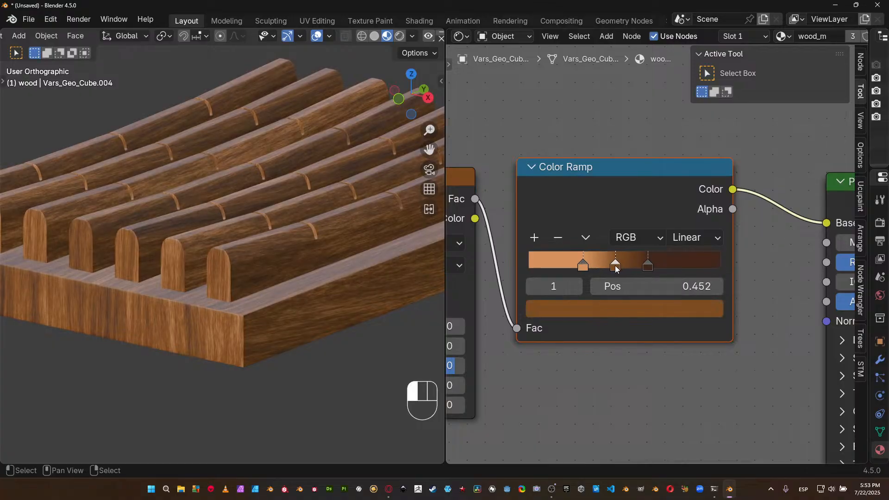
Examine the wood grain from several angles, including close up on the paddle-shaped utensil's head and handle.
scroll(315, 259, down, 6)
middle_drag(292, 262, 301, 357)
middle_drag(261, 288, 336, 249)
scroll(336, 249, up, 5)
shift+middle_drag(366, 180, 276, 209)
scroll(288, 267, down, 3)
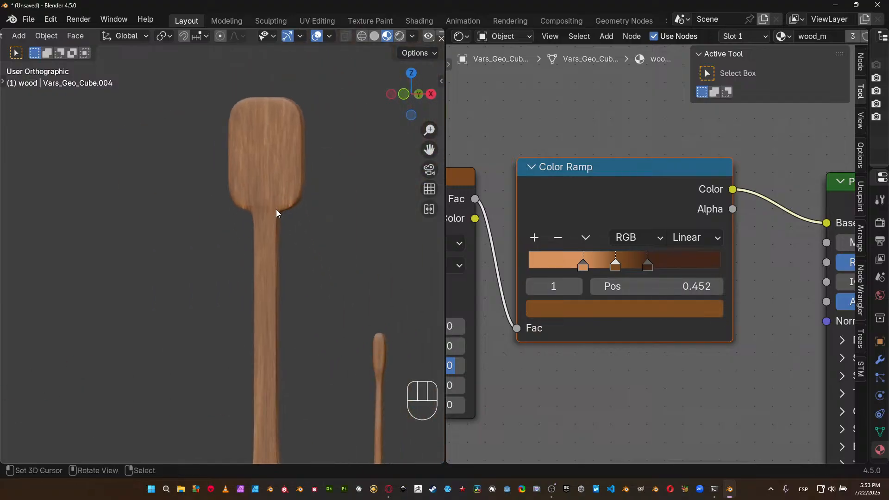
scroll(278, 207, up, 4)
shift+middle_drag(318, 151, 287, 245)
scroll(570, 363, down, 4)
Switch the Noise Texture's type from fBM to Multifractal.
middle_drag(573, 368, 487, 326)
middle_drag(651, 345, 597, 354)
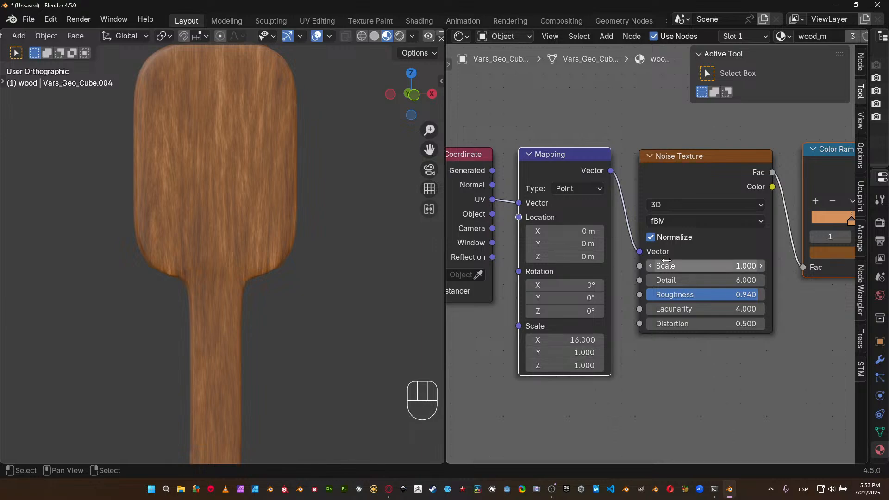
click(692, 221)
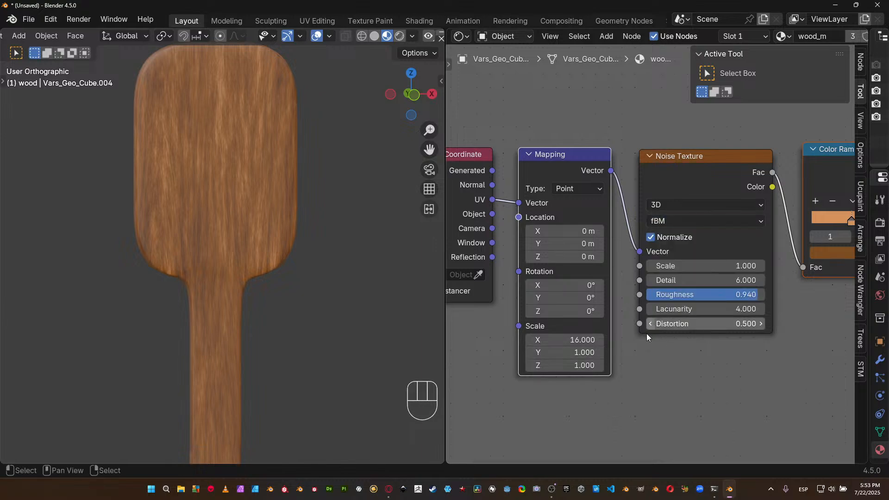
click(692, 221)
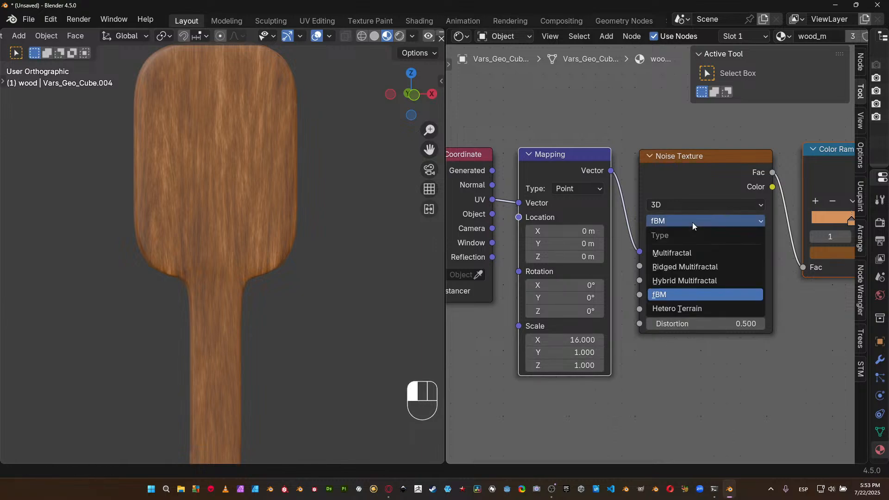
click(707, 251)
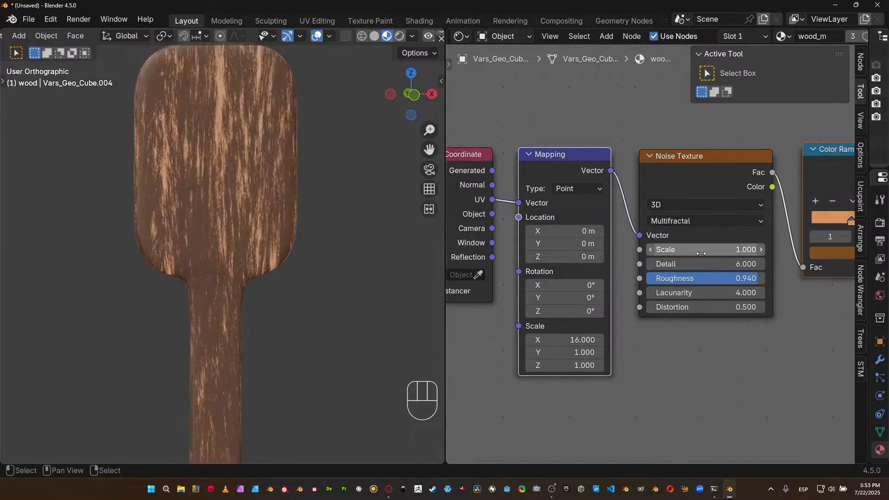
Try the Noise Texture's Ridged Multifractal, Hybrid Multifractal and Hetero Terrain types on the wooden utensils.
click(693, 221)
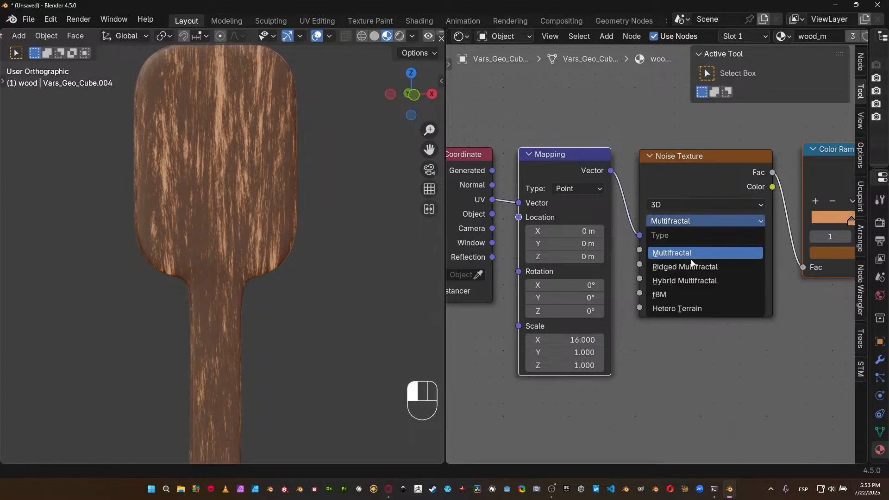
click(689, 273)
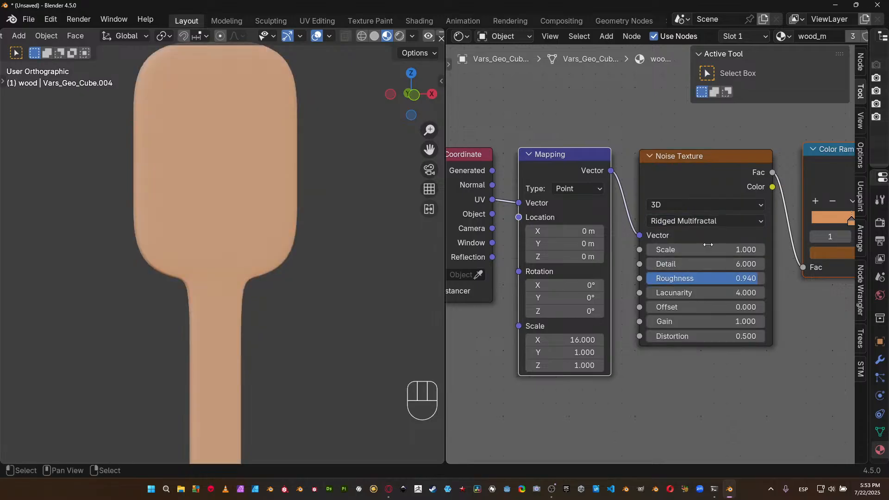
click(714, 223)
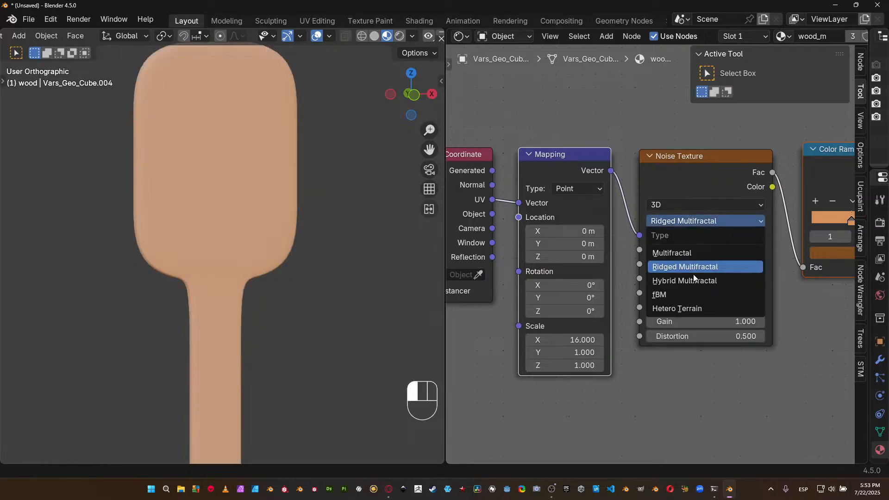
click(687, 281)
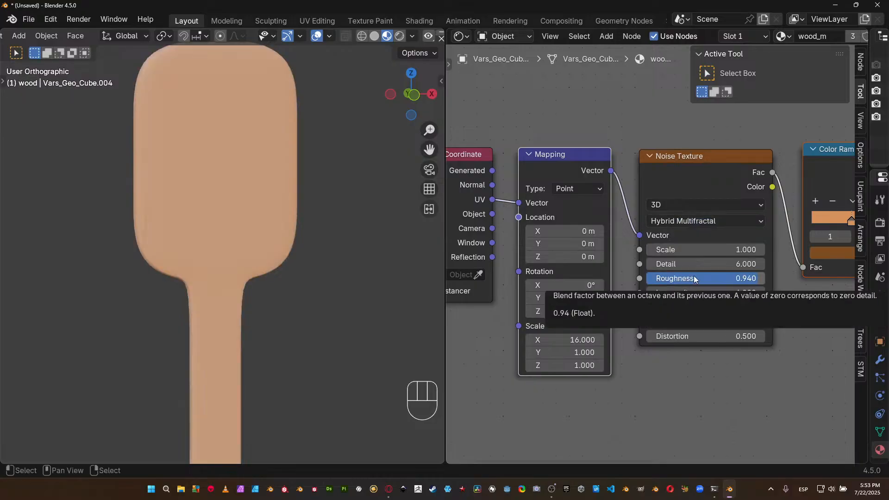
click(710, 222)
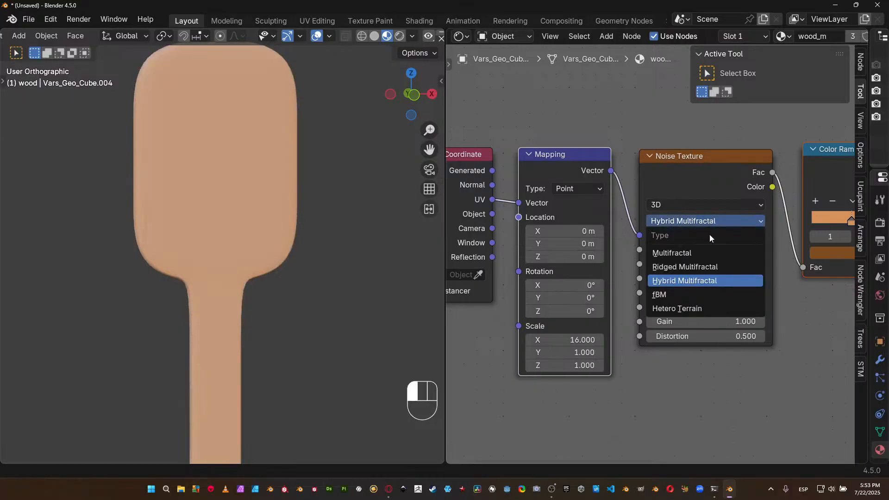
click(681, 307)
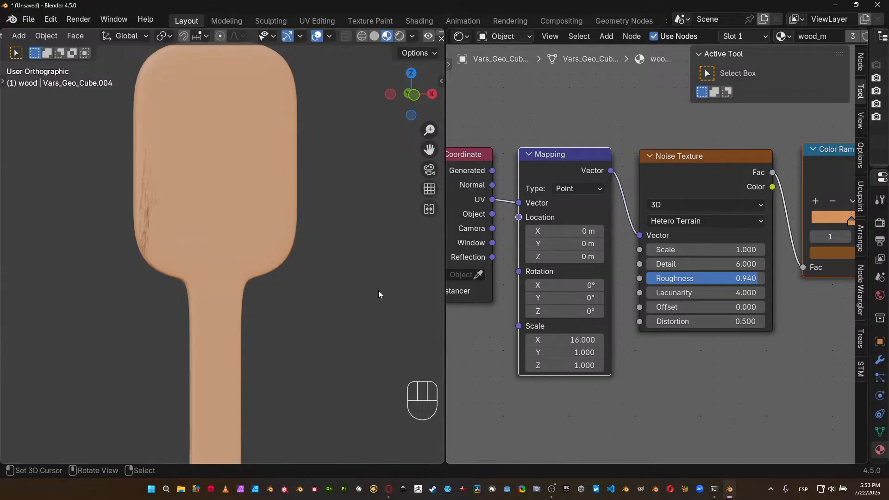
scroll(379, 290, down, 5)
shift+middle_drag(364, 305, 126, 161)
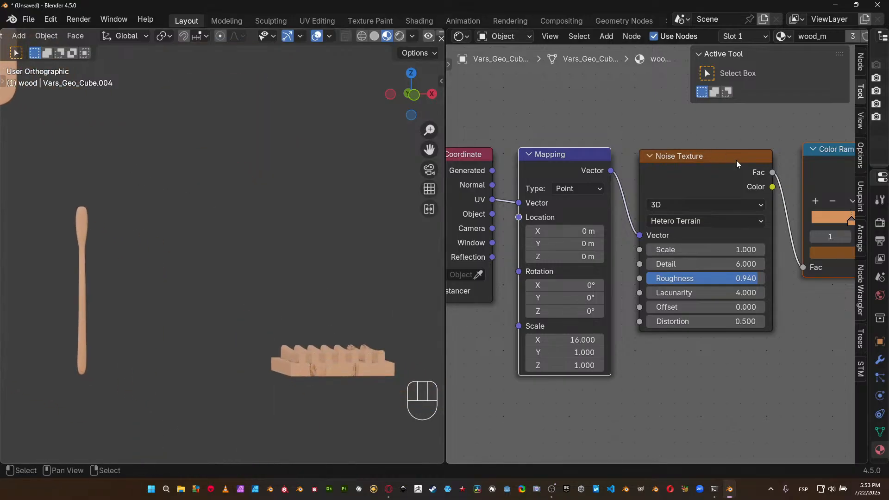
Set the Noise Texture's type back to fBM.
click(691, 222)
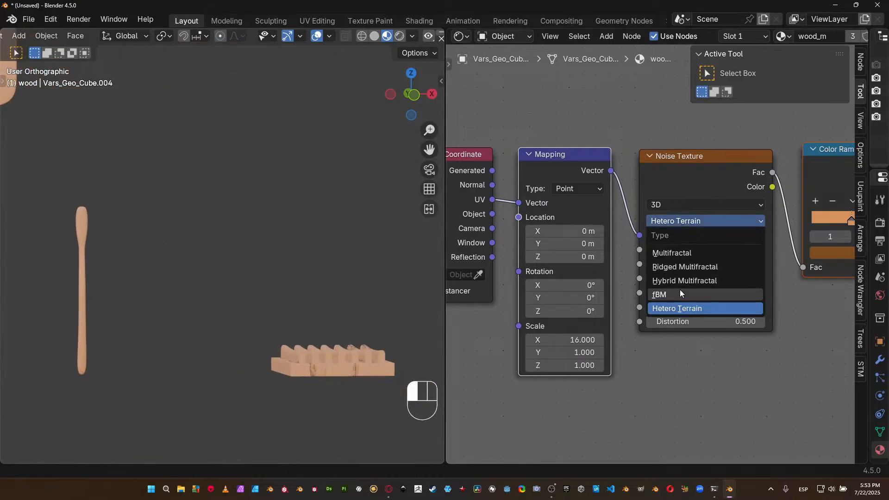
click(680, 292)
Examine the wood grain on the slatted tray up close from several angles, using perspective view.
middle_drag(373, 288, 279, 341)
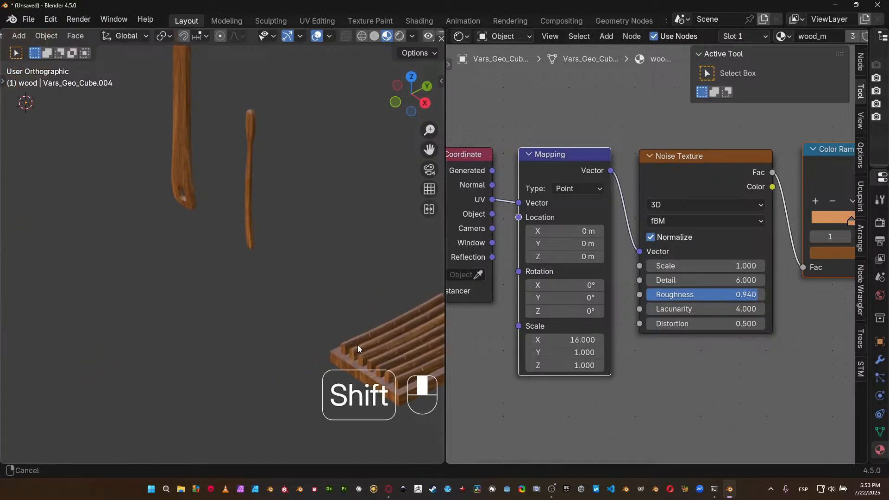
shift+middle_drag(360, 345, 119, 249)
scroll(218, 272, up, 1)
scroll(219, 273, up, 2)
shift+middle_drag(177, 276, 368, 285)
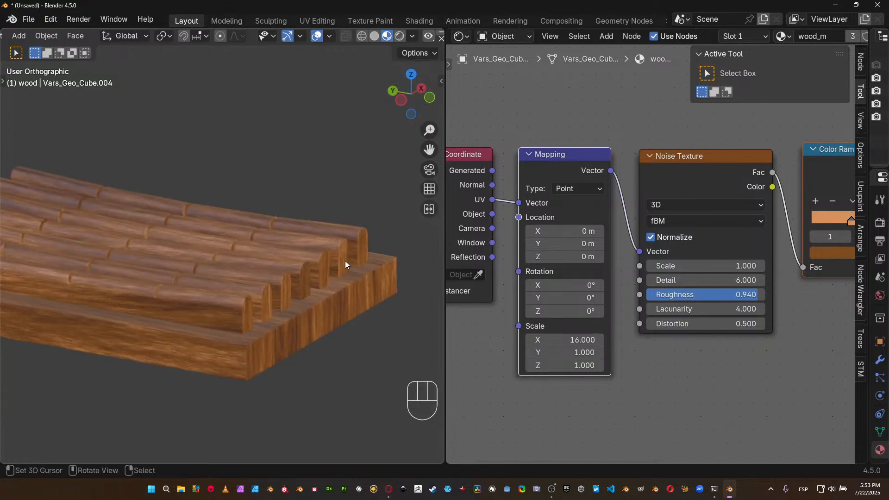
key(KP_5)
middle_drag(268, 221, 334, 255)
scroll(374, 267, down, 3)
ctrl+middle_drag(340, 348, 352, 319)
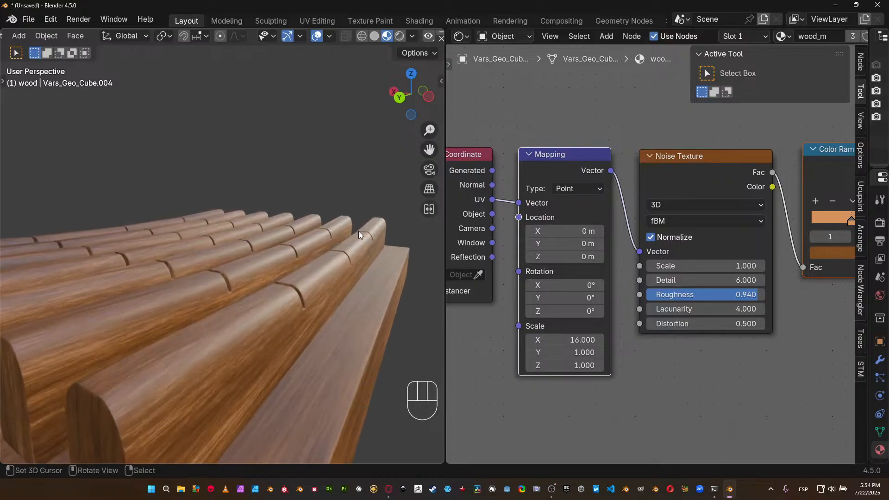
Move the Texture Coordinate, Mapping, Noise Texture and Color Ramp nodes together away from the Principled BSDF, and widen the node editor.
scroll(733, 301, down, 9)
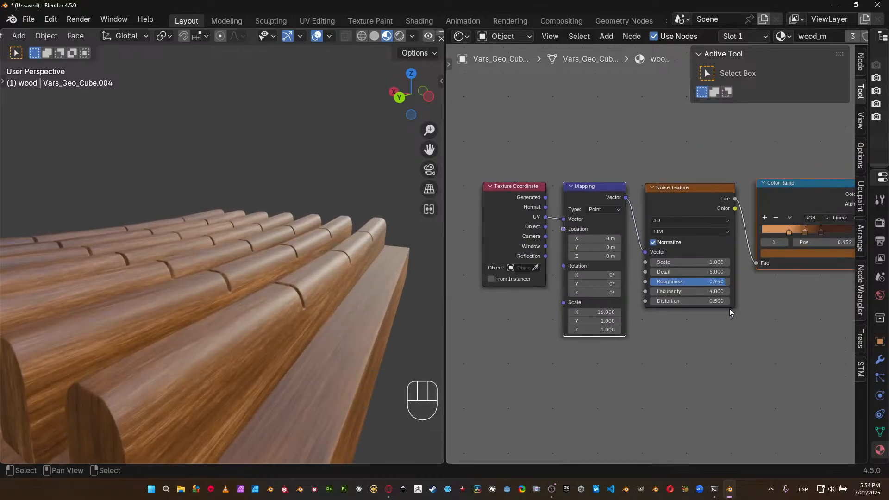
middle_drag(709, 307, 647, 302)
scroll(570, 274, down, 2)
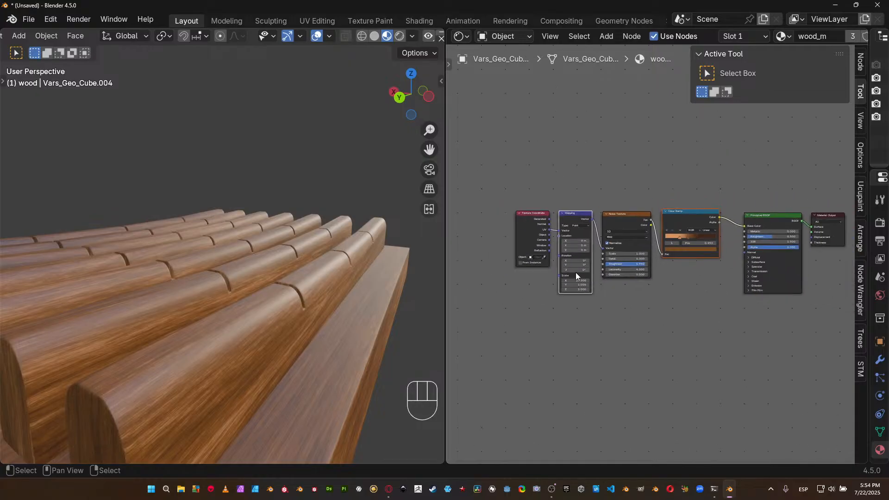
middle_drag(574, 274, 527, 264)
drag(474, 171, 649, 309)
drag(629, 204, 608, 165)
drag(447, 269, 335, 266)
Enclose the four selected texture nodes in a frame and move the frame farther from the Principled BSDF.
key(ctrl)
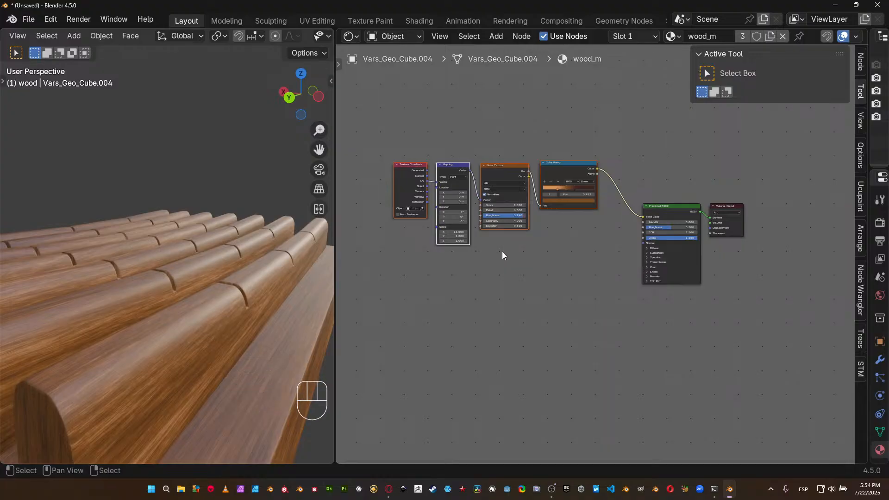
key(shift+p)
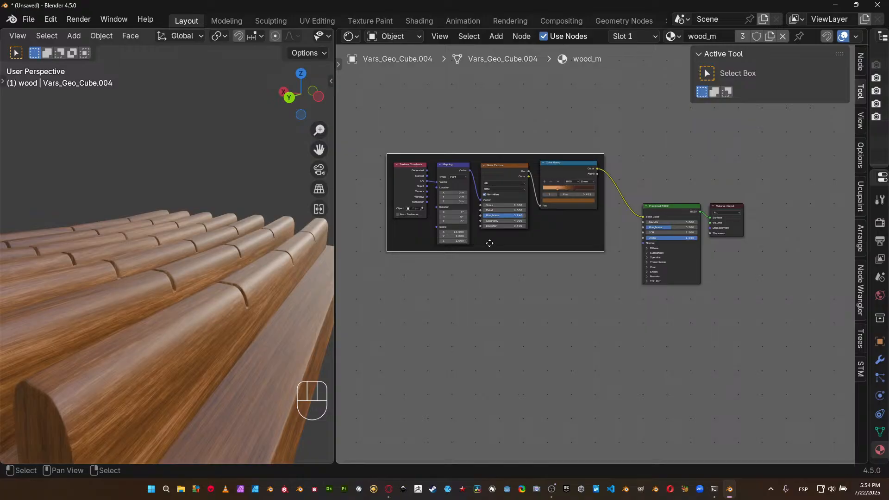
drag(522, 159, 484, 144)
key(Home)
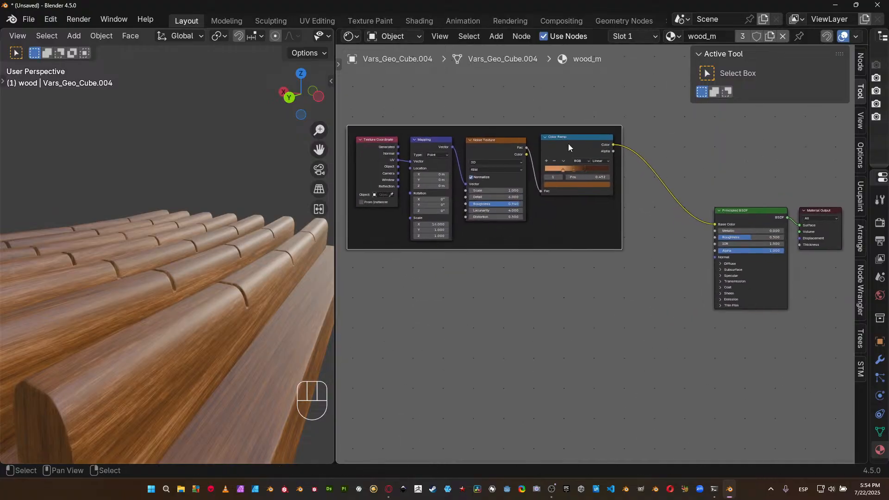
Duplicate the Color Ramp node and place the copy directly below the original inside the frame.
middle_drag(572, 202, 514, 238)
scroll(522, 237, up, 4)
click(488, 151)
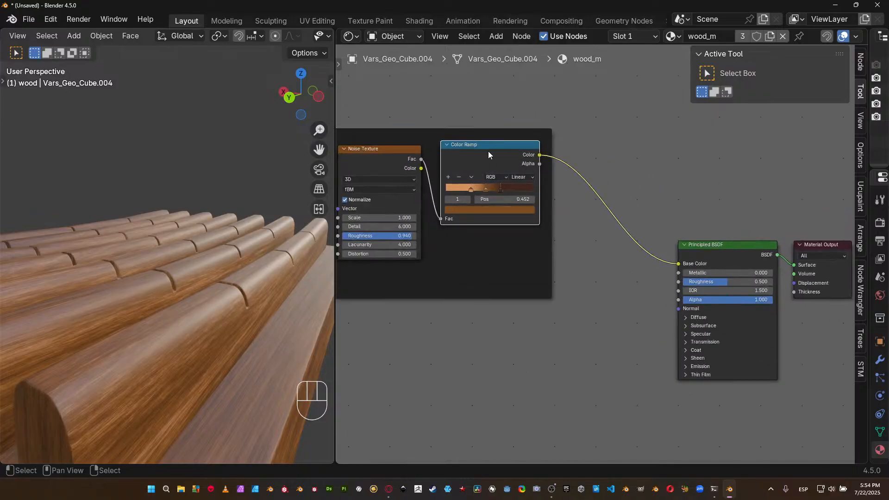
key(shift+d)
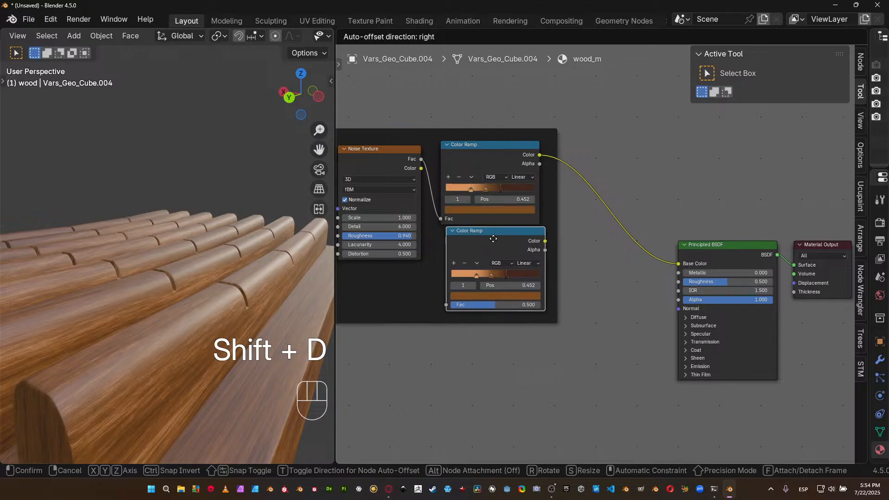
click(497, 327)
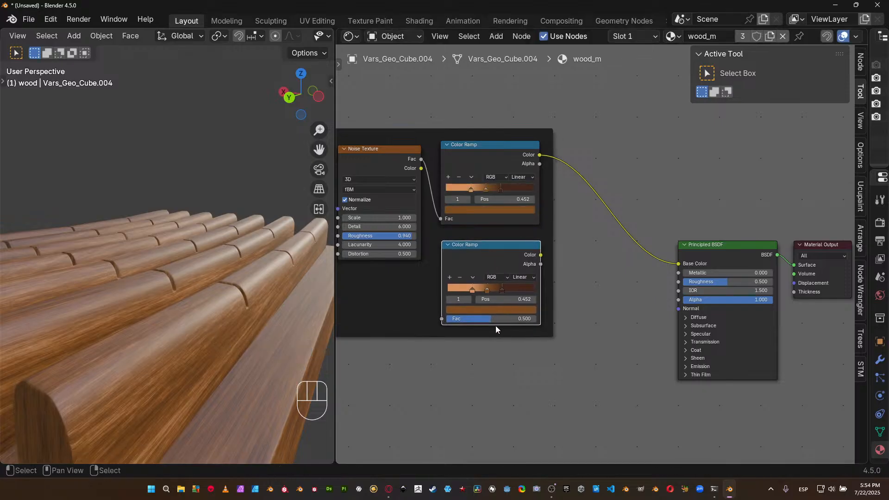
Desaturate all three stops of the duplicate Color Ramp, making them light grey, mid grey and dark grey.
scroll(495, 326, up, 6)
middle_drag(481, 338, 594, 309)
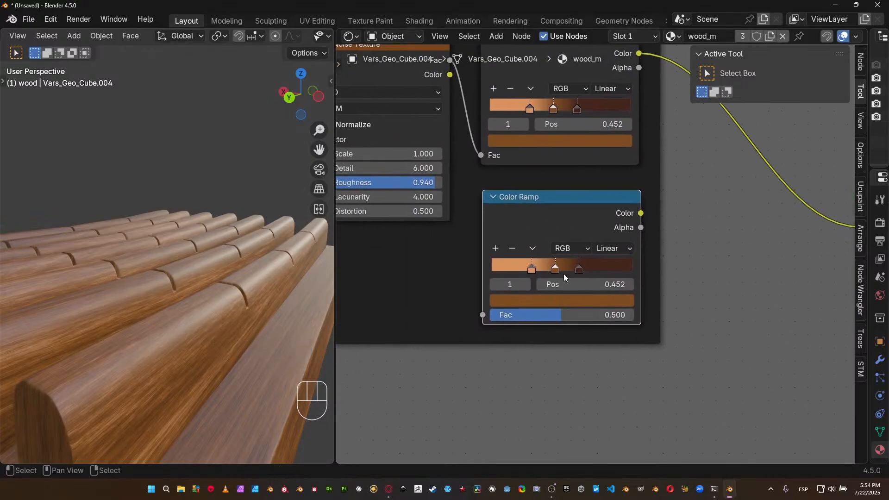
click(549, 301)
drag(569, 235, 496, 235)
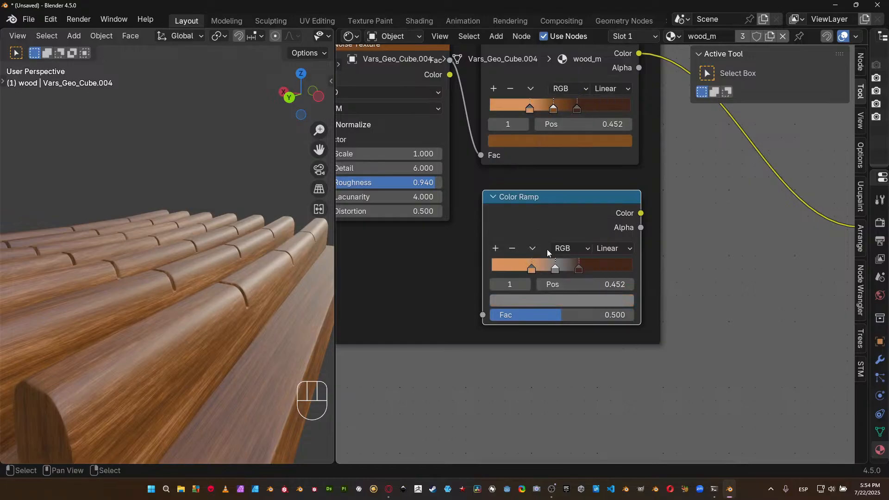
click(532, 269)
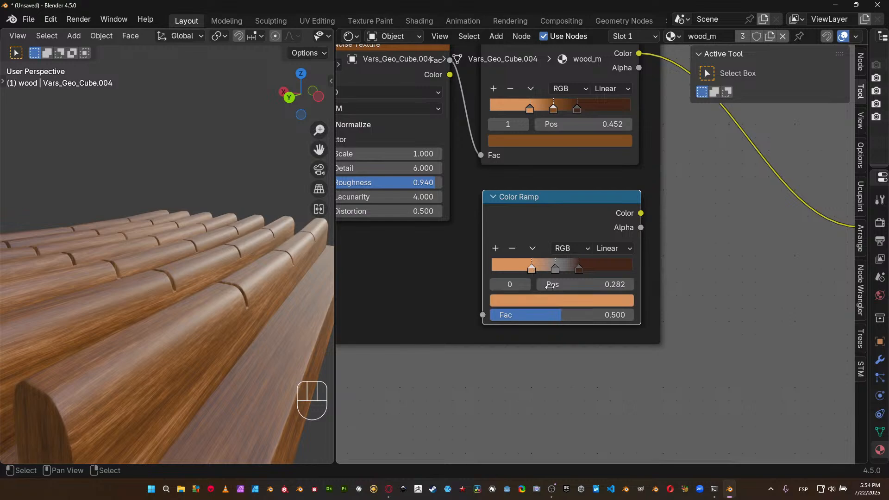
click(558, 300)
drag(560, 234, 496, 235)
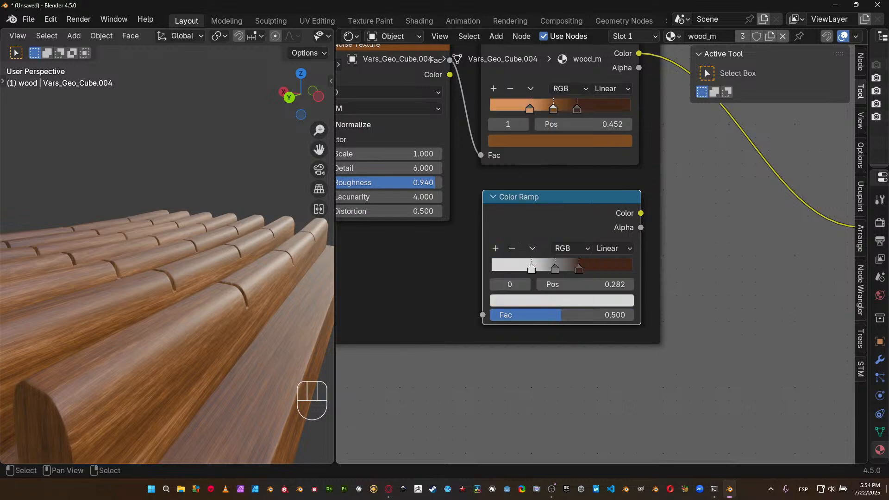
click(579, 271)
click(583, 299)
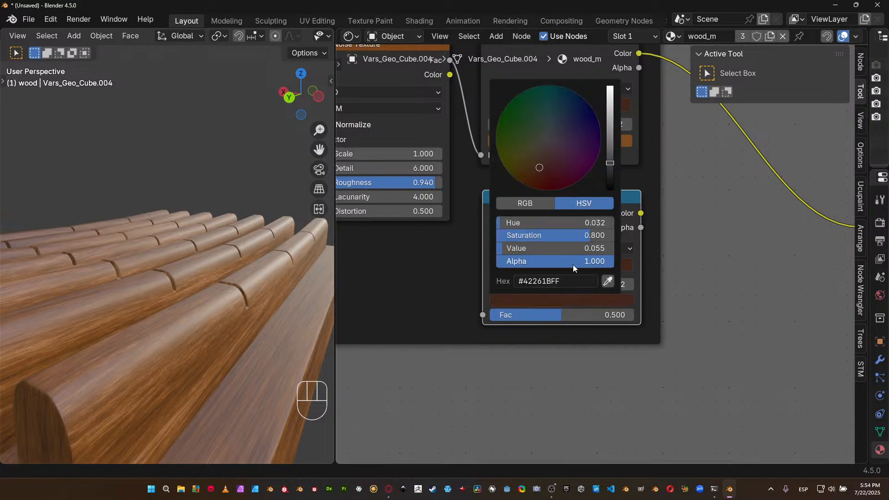
drag(575, 236, 496, 235)
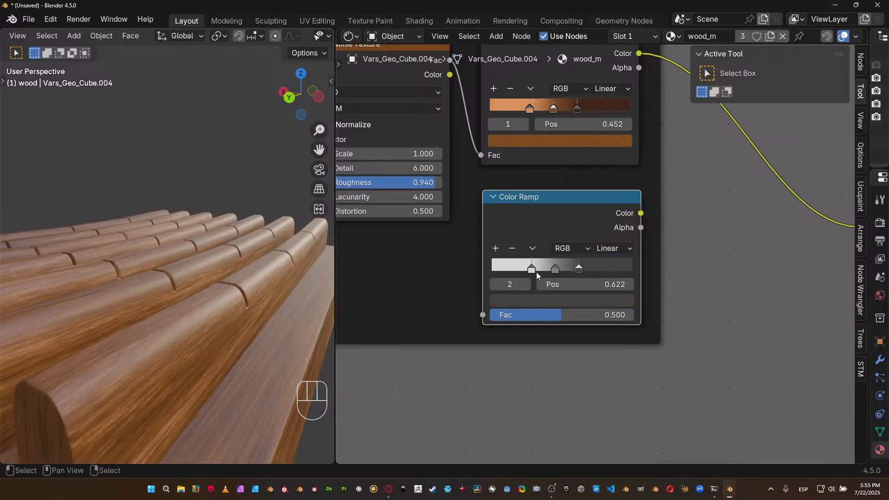
Feed the Noise Texture's Fac into the grey Color Ramp and connect its Color output to the Principled BSDF's Roughness.
scroll(550, 248, down, 4)
middle_drag(551, 248, 545, 299)
drag(486, 164, 513, 352)
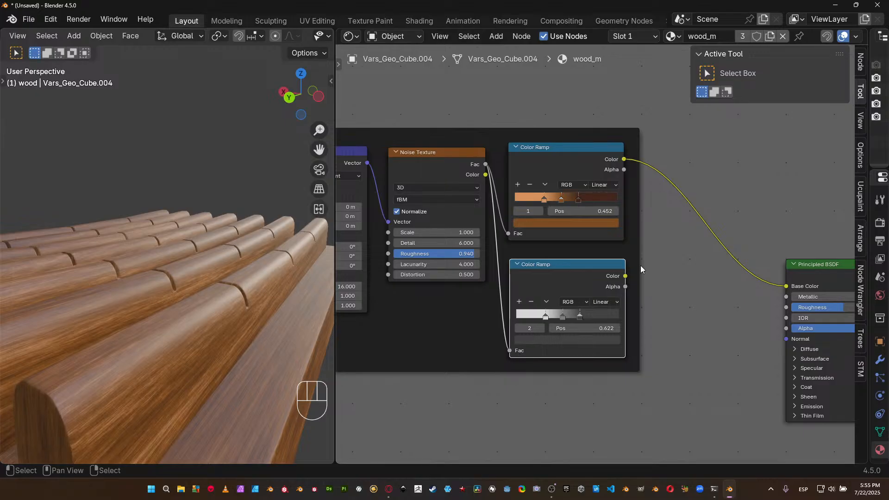
middle_drag(626, 270, 570, 272)
drag(570, 273, 733, 306)
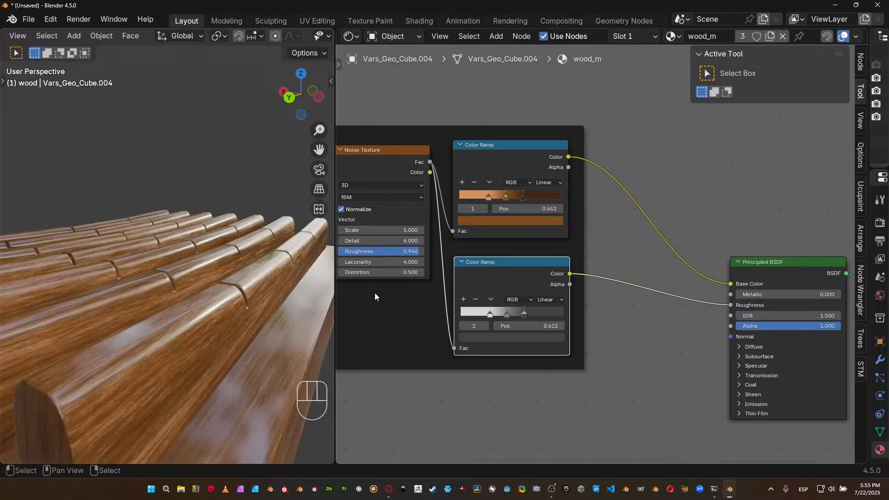
Reduce the grey Color Ramp to two stops by removing the middle one, with light grey at 0 and dark grey at the opposite end.
middle_drag(168, 319, 216, 336)
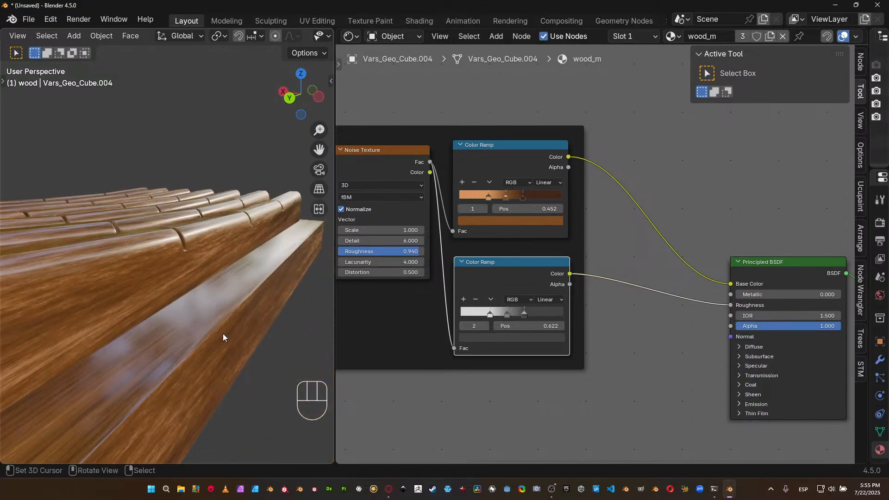
scroll(297, 342, up, 3)
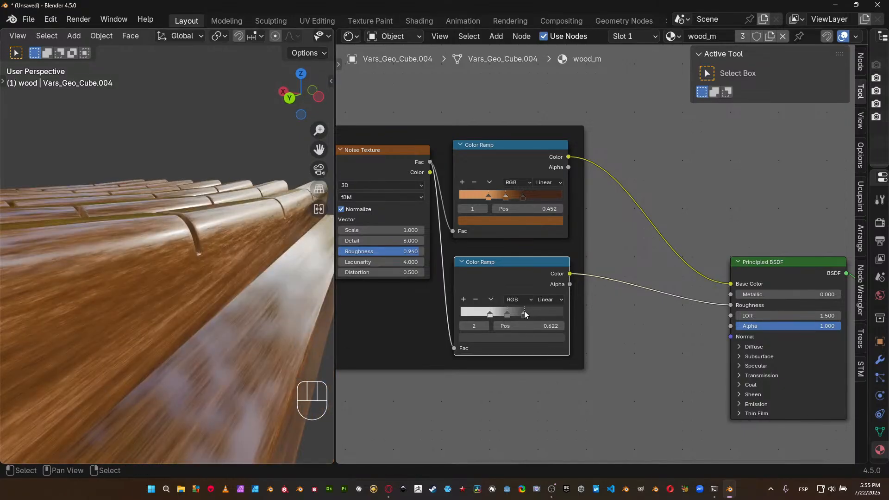
drag(527, 312, 495, 316)
key(ctrl+z)
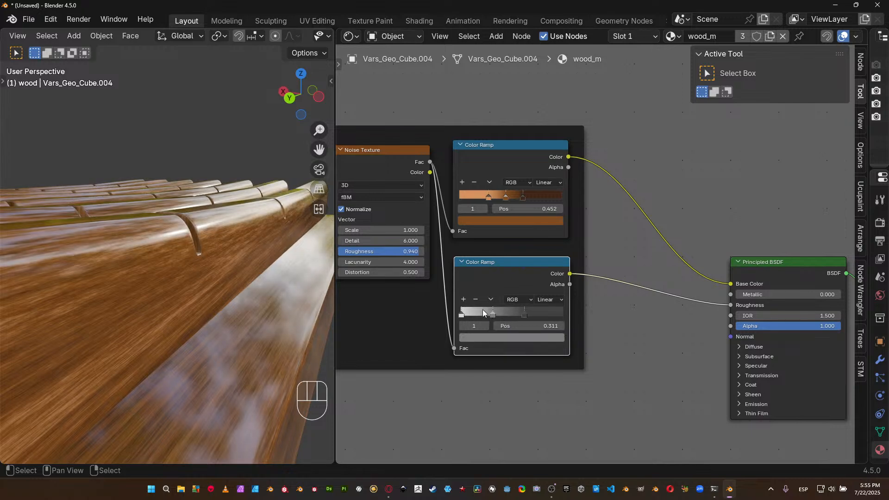
click(477, 299)
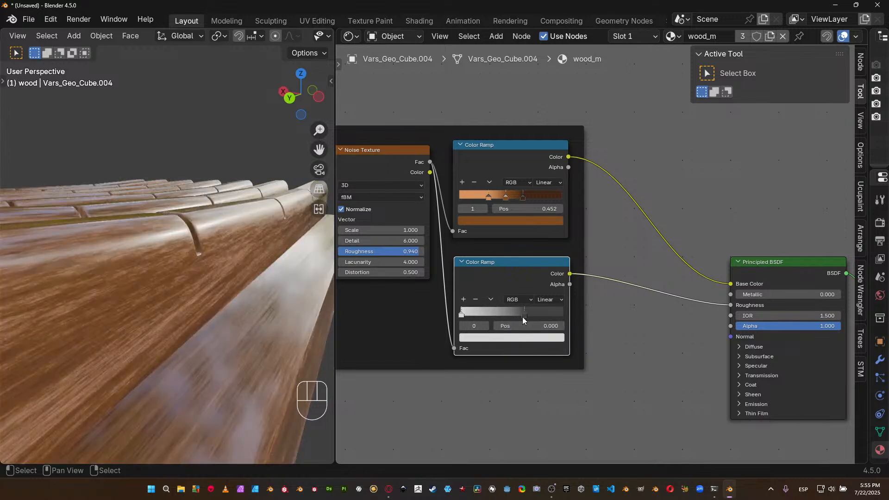
drag(525, 314, 587, 311)
Flip the grey Color Ramp so dark grey comes first and light grey last, checking the sheen on the slatted tray.
click(492, 300)
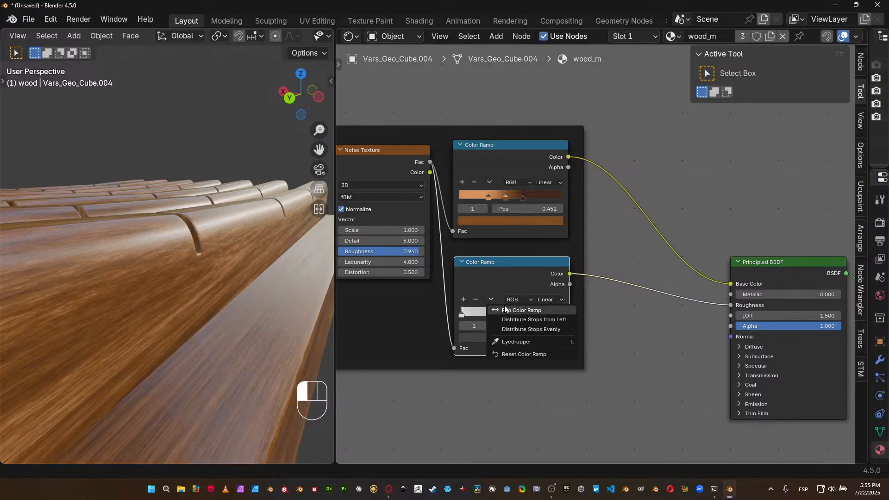
click(508, 305)
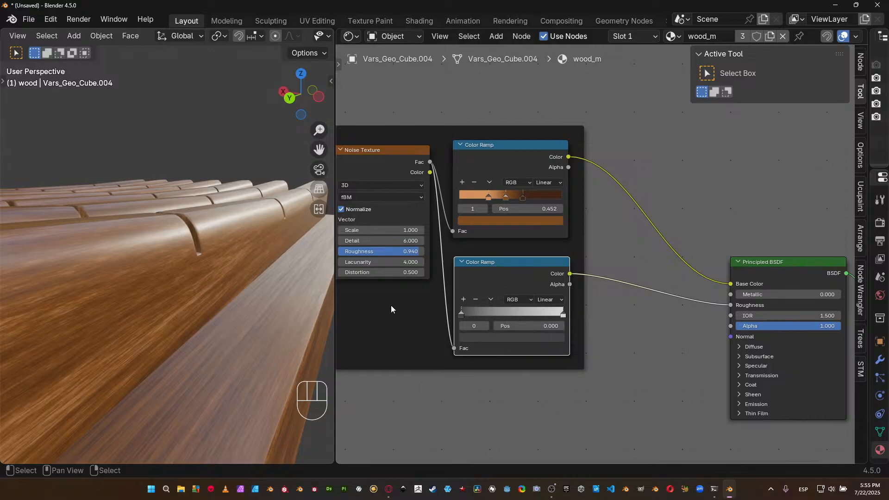
middle_drag(328, 303, 14, 309)
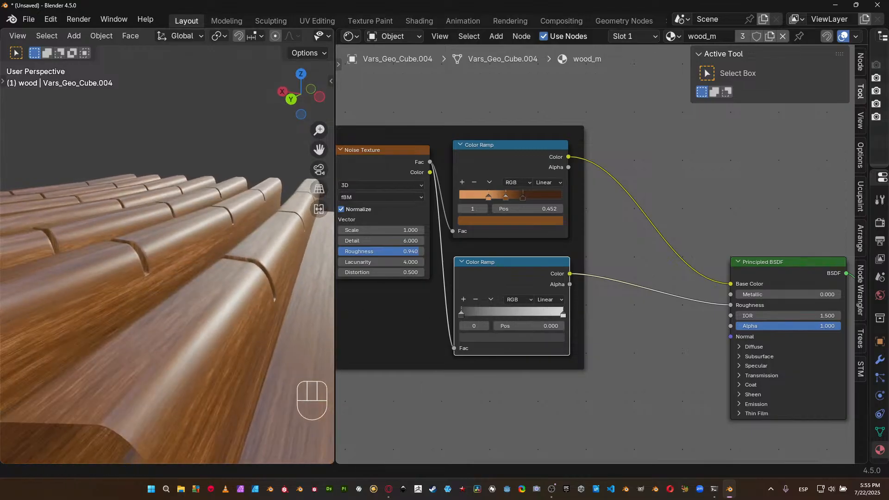
middle_drag(306, 296, 269, 278)
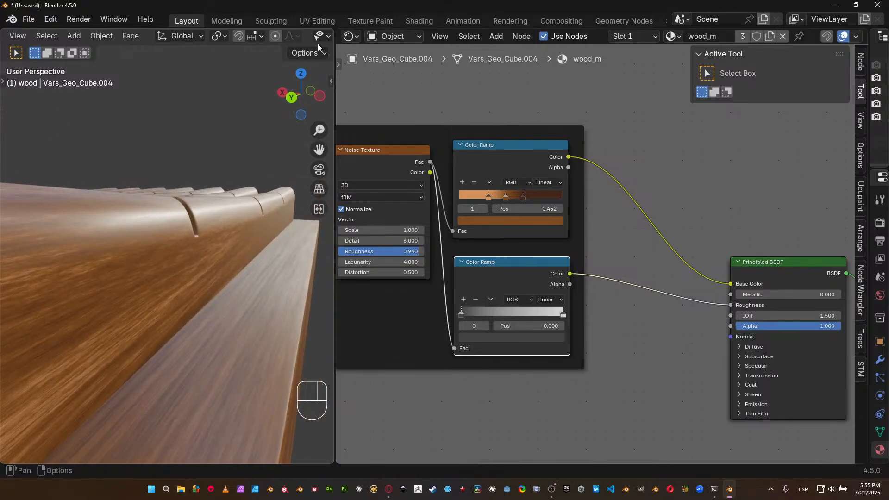
Rotate the viewport's HDRI preview lighting slightly to see the highlights on the wood from a different angle.
scroll(275, 37, down, 5)
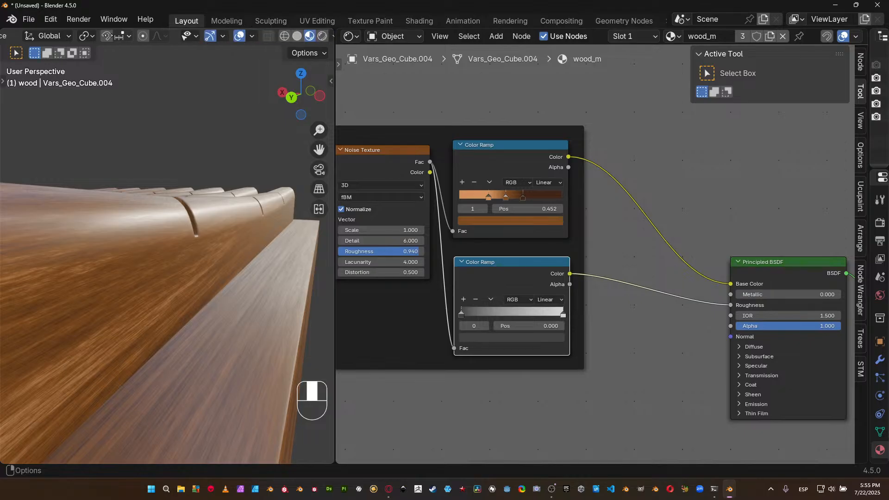
click(283, 36)
mouse_move(277, 174)
mouse_down()
mouse_move(315, 174)
mouse_move(276, 175)
mouse_move(297, 174)
mouse_up()
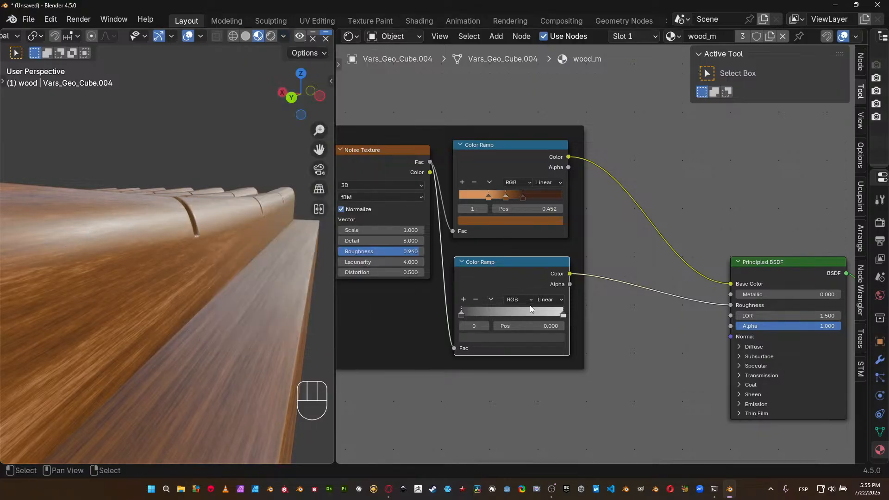
Narrow the grey Color Ramp's gradient, moving the dark stop to 0.337 and the light stop to 0.740, and check the slats.
drag(462, 313, 487, 313)
drag(563, 314, 537, 315)
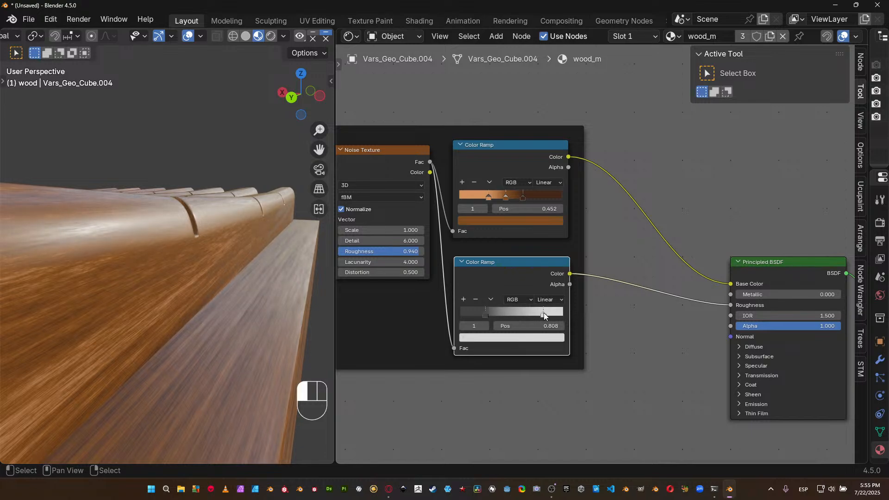
drag(486, 312, 492, 312)
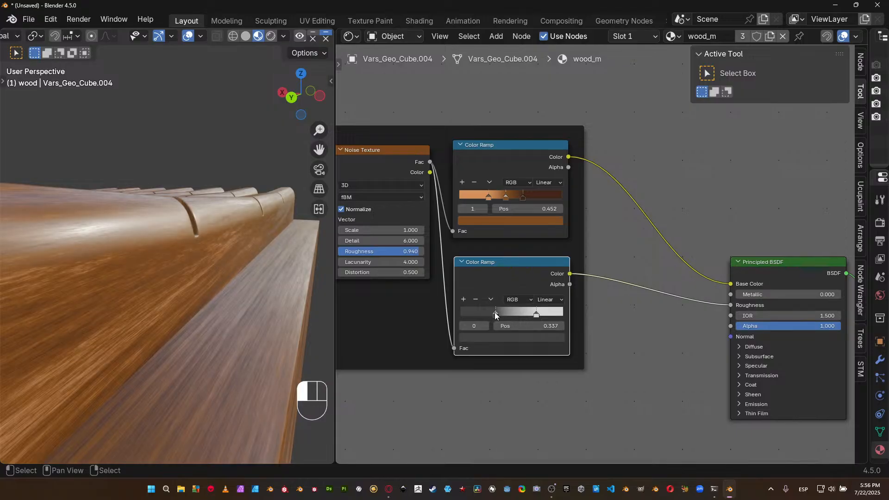
middle_drag(307, 284, 58, 307)
middle_drag(106, 279, 15, 266)
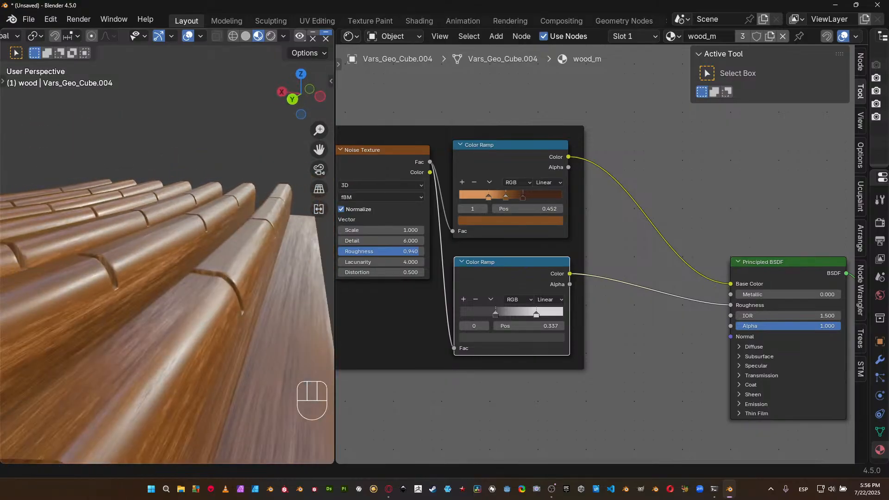
Try the first HDRI in the viewport shading options as preview lighting and inspect the slats under it.
click(283, 37)
click(273, 153)
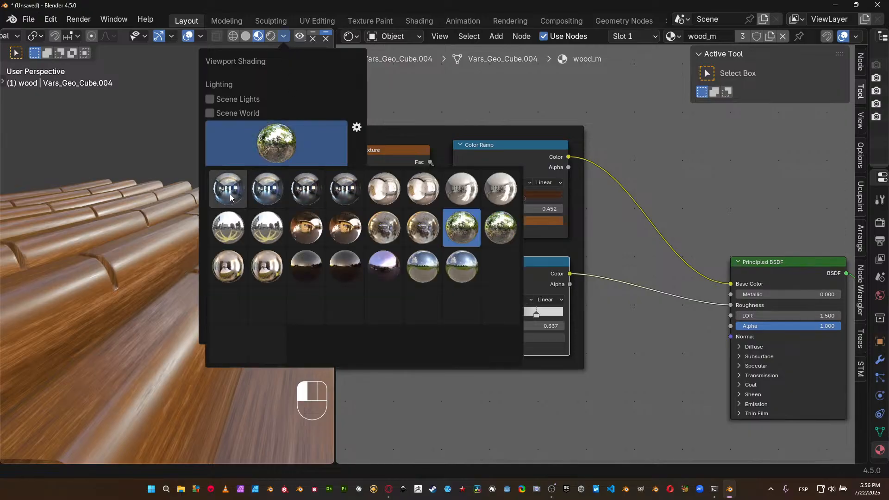
click(229, 193)
mouse_move(192, 260)
middle_down()
mouse_move(169, 265)
mouse_move(183, 258)
middle_up()
shift+right_drag(183, 258, 47, 287)
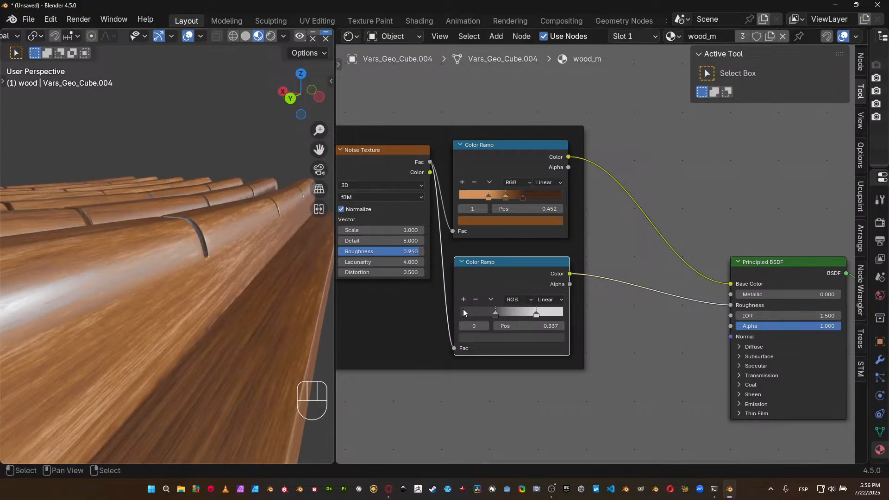
Darken both stops of the grey Color Ramp, making the dark one slightly darker and the near-white one light grey.
click(502, 338)
shift+drag(502, 299, 493, 299)
click(537, 312)
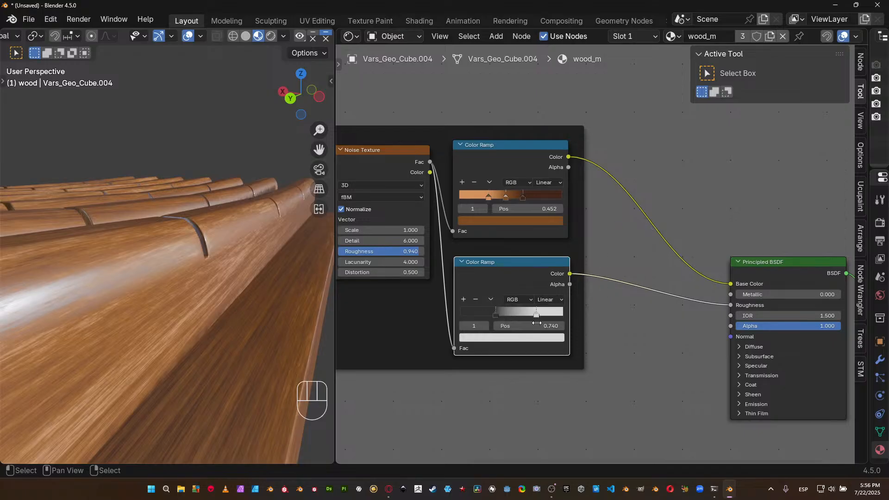
click(535, 337)
shift+drag(535, 300, 427, 290)
middle_drag(188, 295, 174, 318)
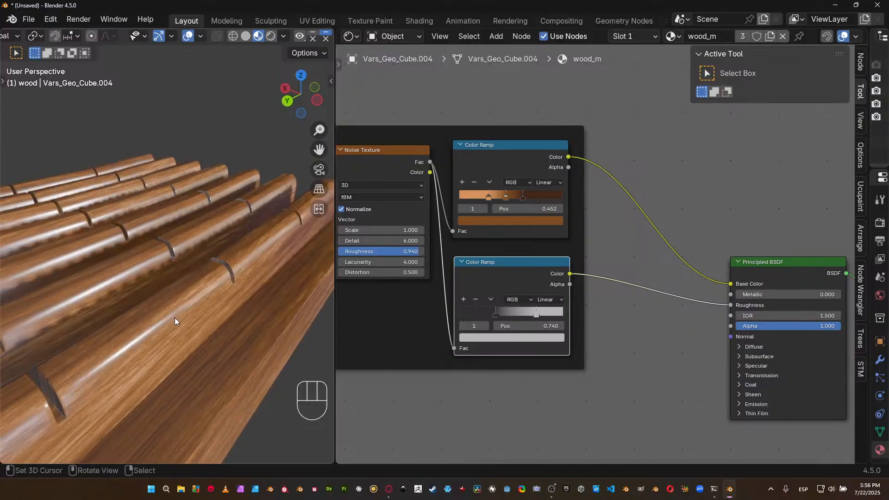
Switch the viewport preview lighting back to the green forest HDRI and look over the slats.
click(289, 36)
click(277, 143)
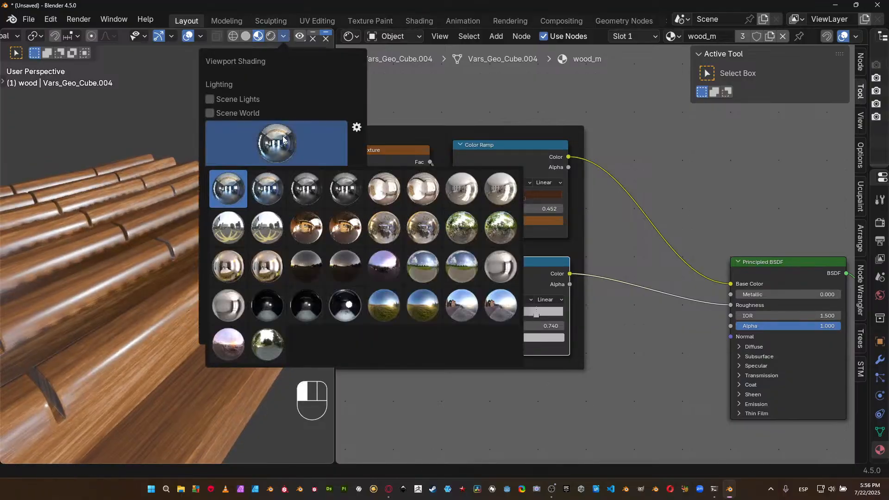
click(465, 223)
mouse_move(251, 319)
middle_down()
mouse_move(234, 306)
mouse_move(249, 298)
middle_up()
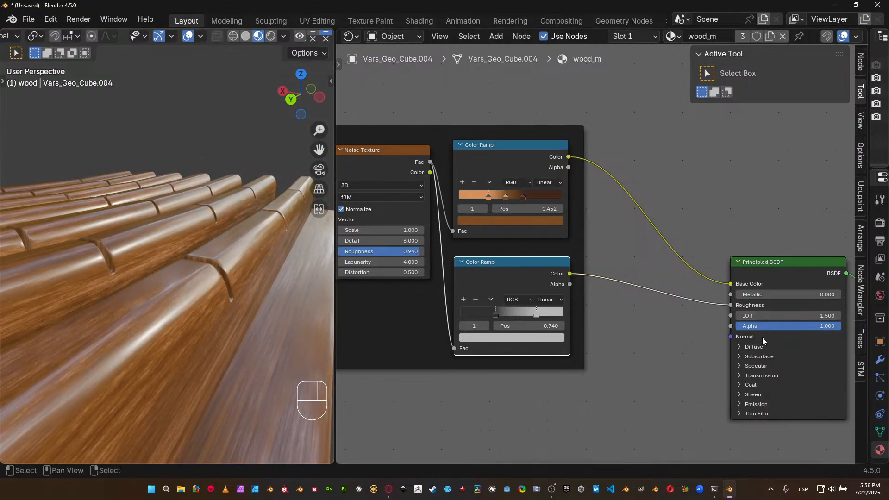
Set the Principled BSDF's IOR to 1.2 and check the softened reflections on the tray from near and far.
middle_drag(758, 336, 737, 331)
middle_drag(661, 319, 631, 312)
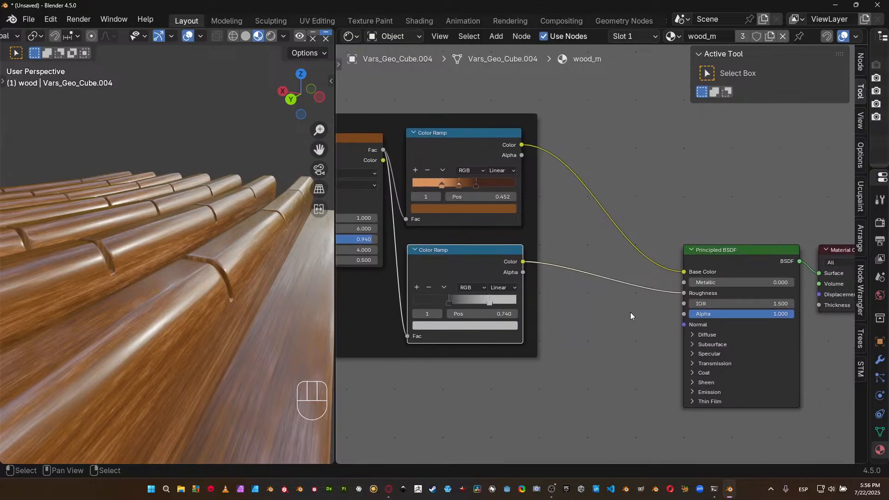
mouse_move(244, 295)
middle_down()
mouse_move(217, 284)
mouse_move(235, 285)
middle_up()
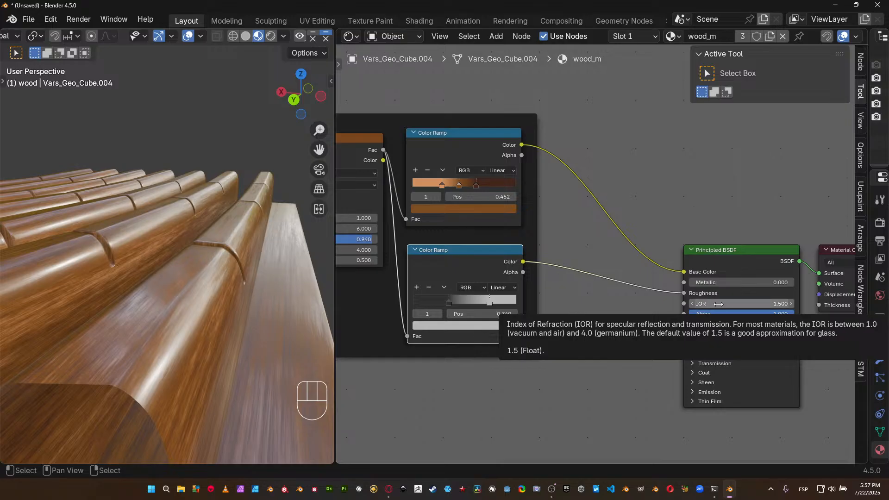
click(694, 305)
text(1)
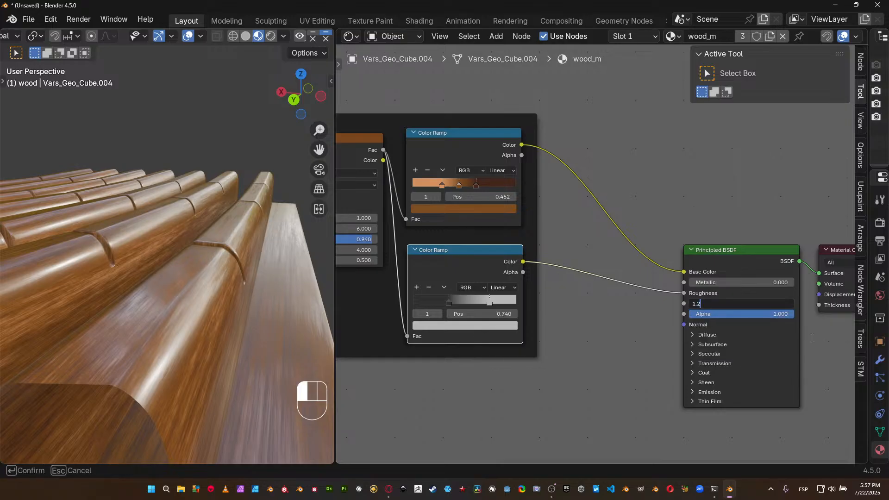
text(.2)
key(Return)
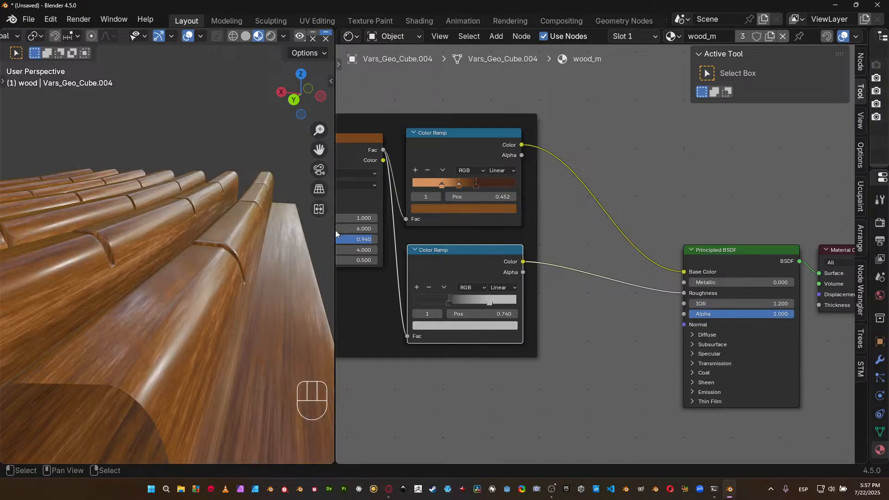
middle_drag(223, 249, 255, 262)
scroll(206, 253, down, 5)
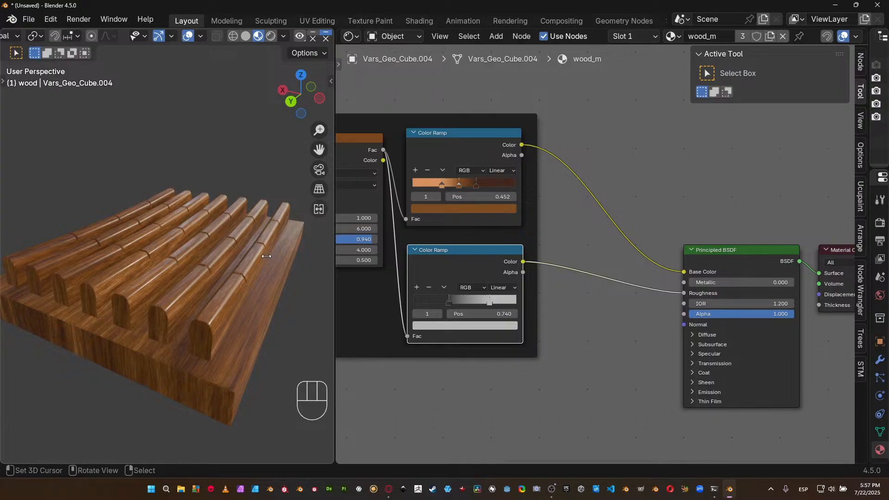
middle_drag(259, 258, 214, 256)
scroll(213, 256, up, 4)
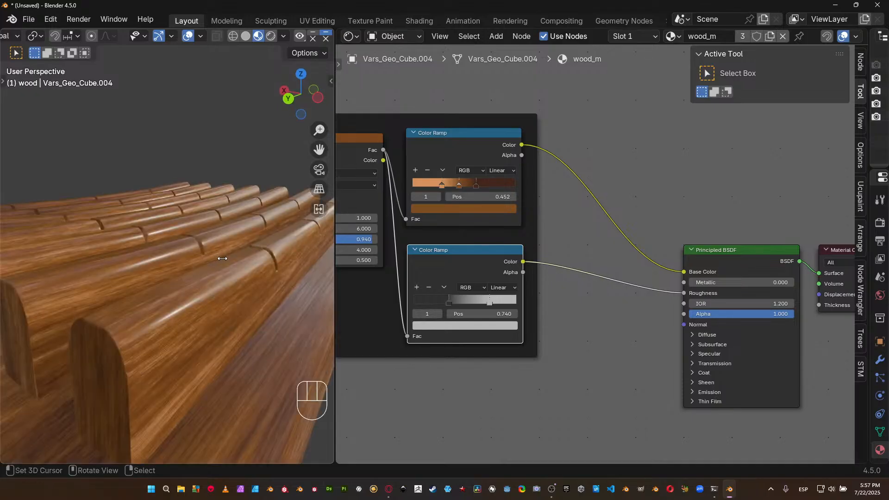
shift+middle_drag(241, 289, 189, 297)
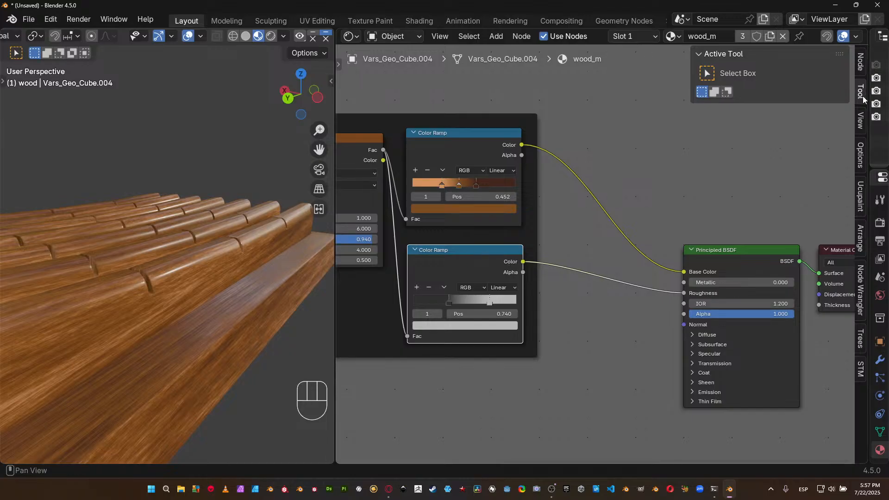
Label the grey Color Ramp node "Roughness".
click(862, 68)
click(801, 112)
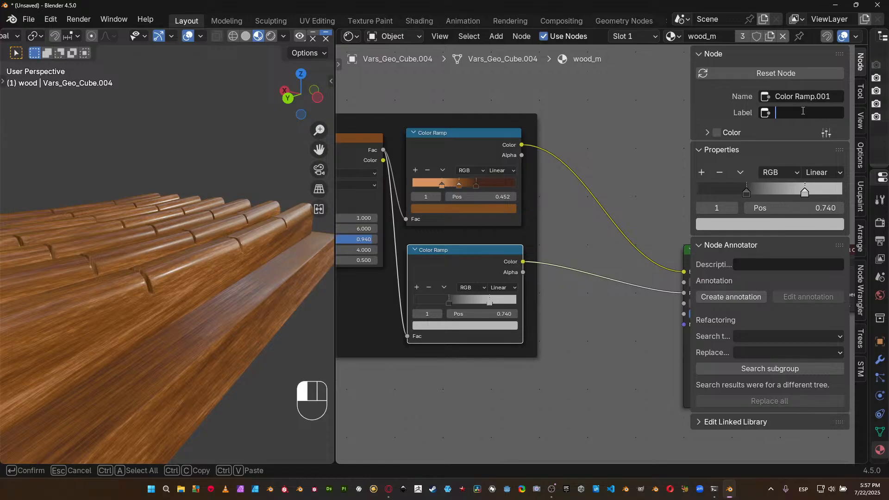
text(Roughness)
key(Return)
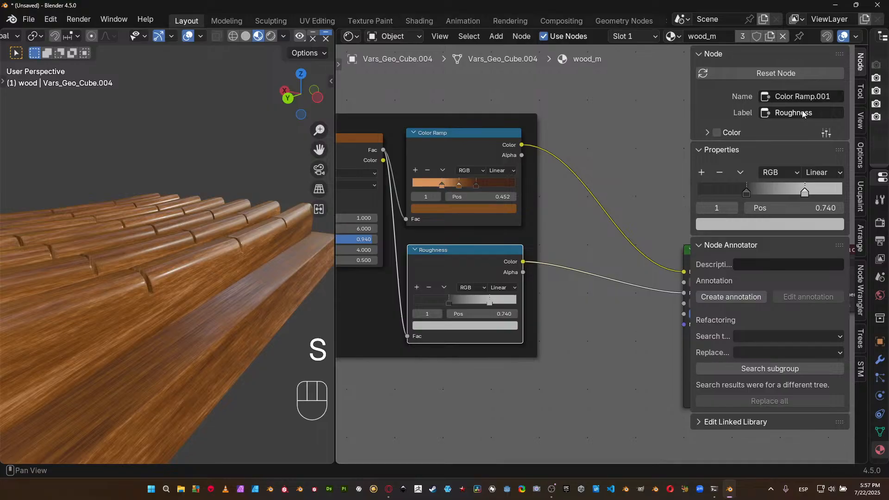
Label the brown Color Ramp node "Diffusecolor".
click(463, 144)
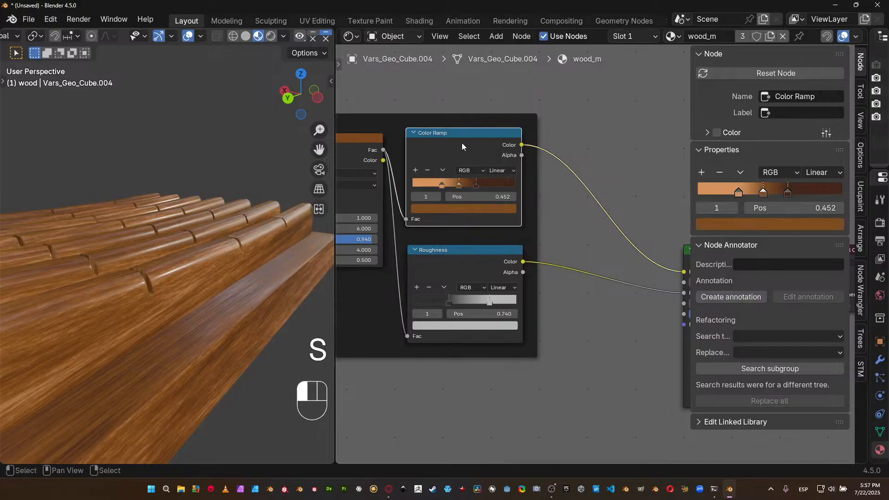
click(789, 113)
text(Diffusecolor)
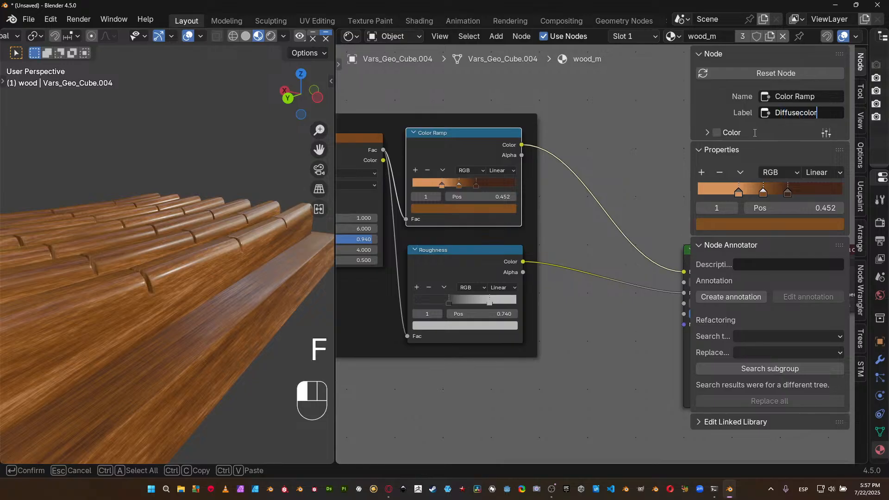
key(Return)
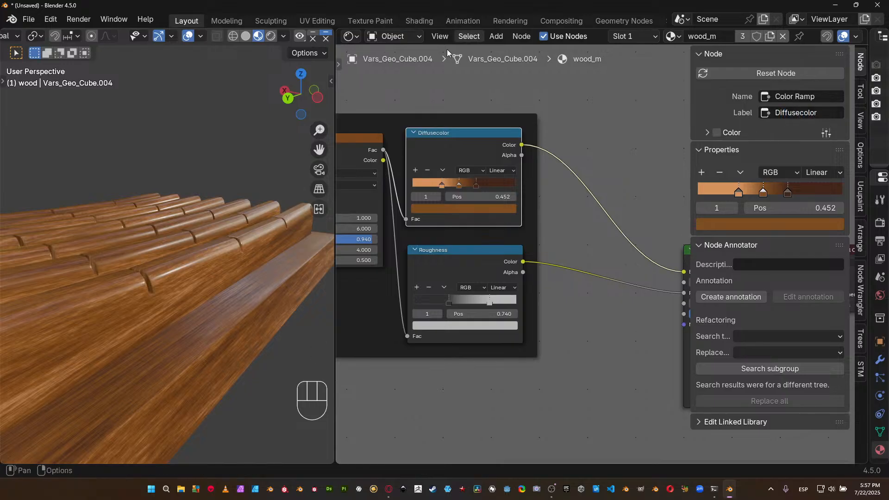
Add a Bump node and place it in the free space between the Roughness ramp and the Principled BSDF.
middle_drag(516, 160, 590, 149)
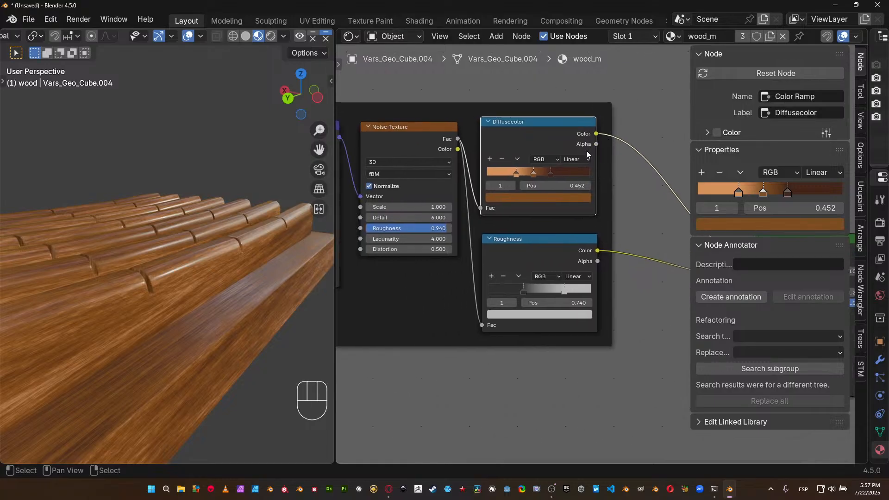
scroll(534, 246, down, 2)
middle_drag(528, 257, 434, 243)
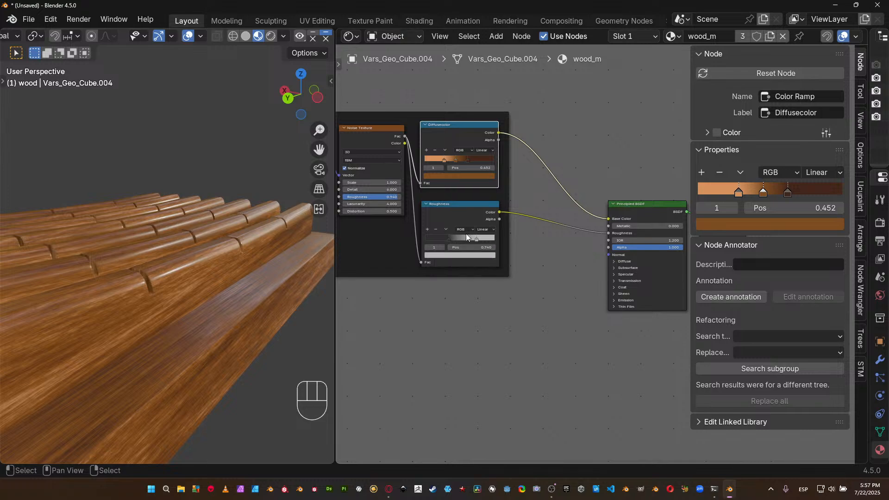
key(shift+a)
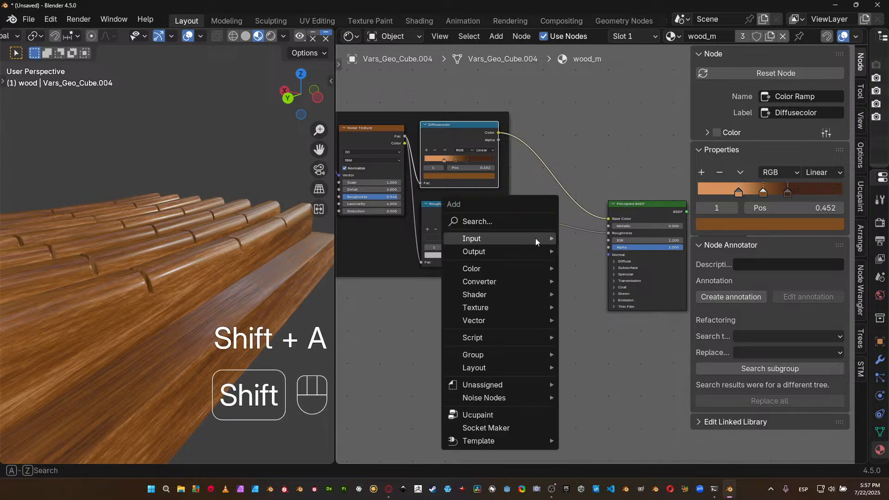
mouse_move(531, 251)
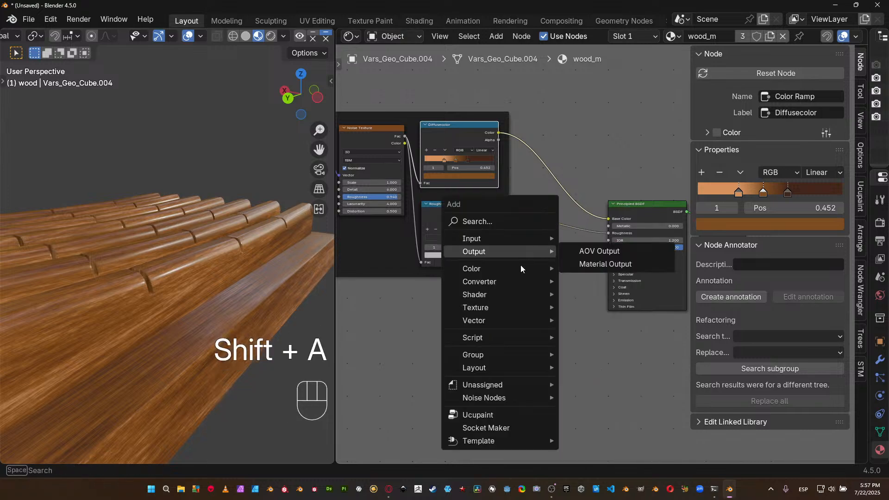
mouse_move(487, 319)
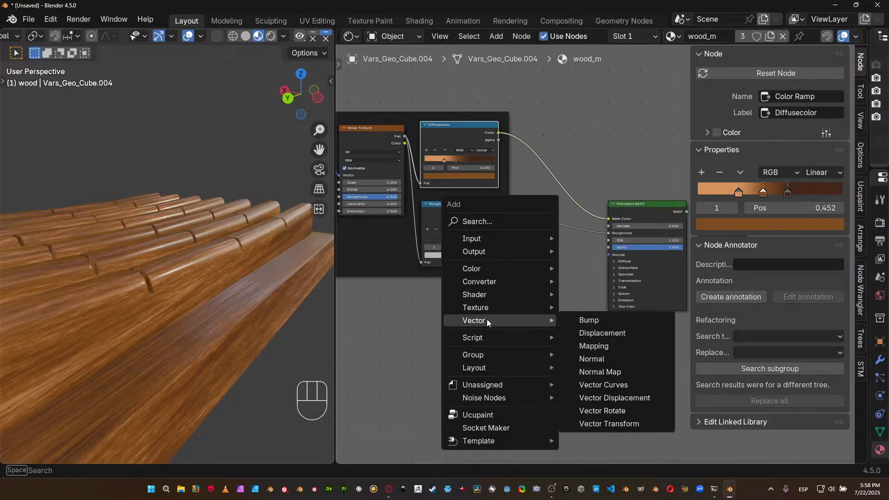
click(600, 320)
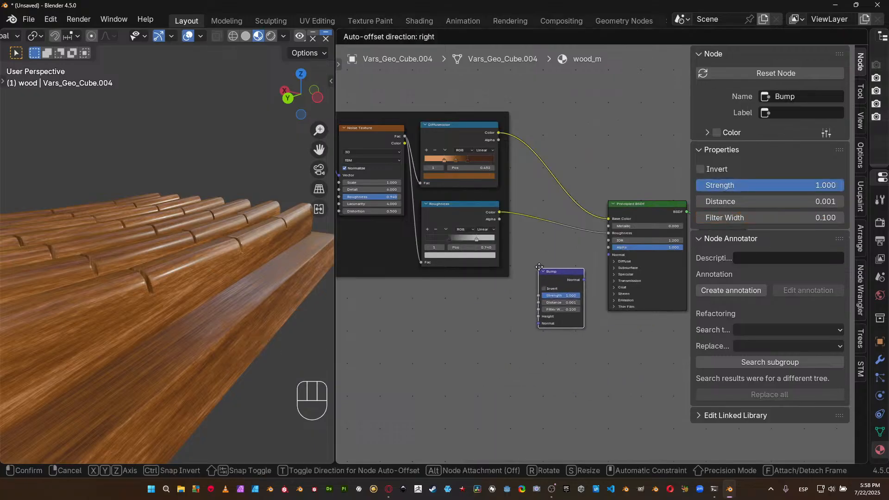
click(540, 270)
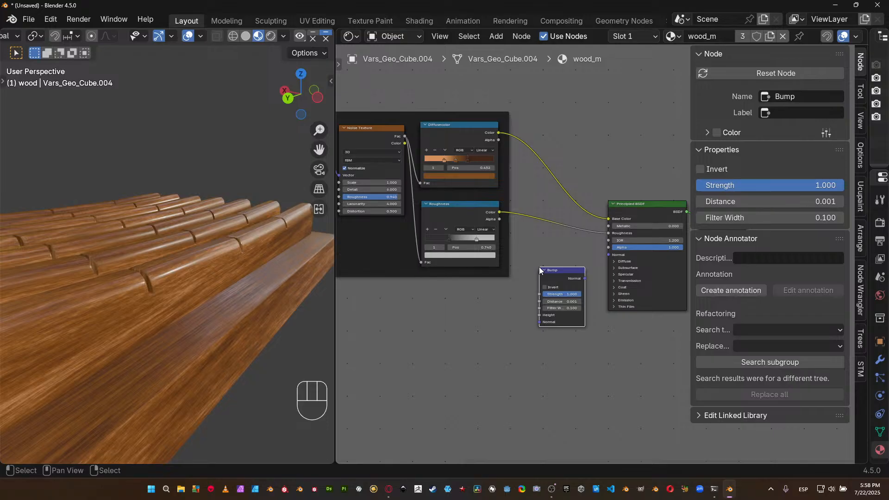
drag(560, 270, 550, 267)
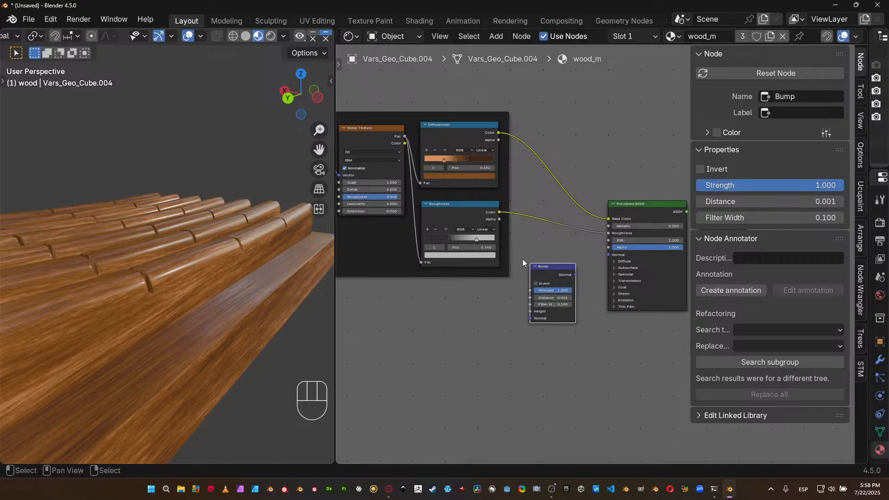
Duplicate the Roughness ramp, place the copy directly below it, and feed the Noise Texture's Fac into the copy.
middle_drag(522, 259, 542, 246)
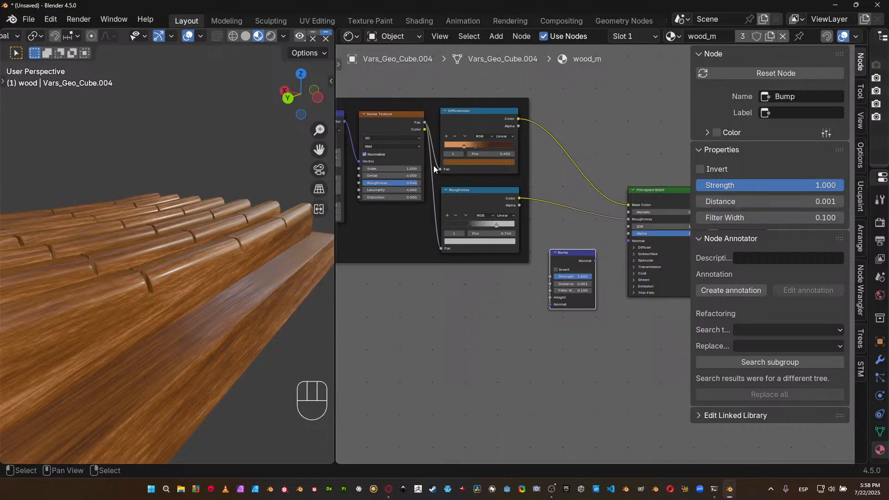
click(455, 198)
key(shift+d)
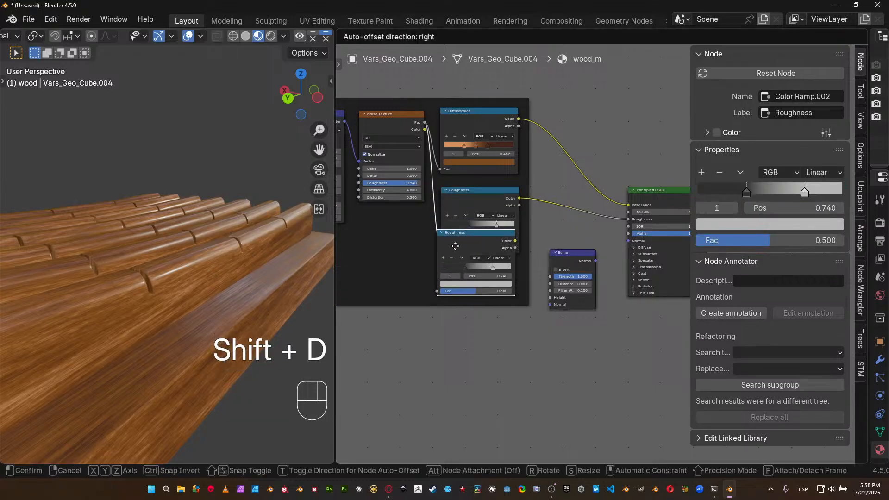
click(455, 268)
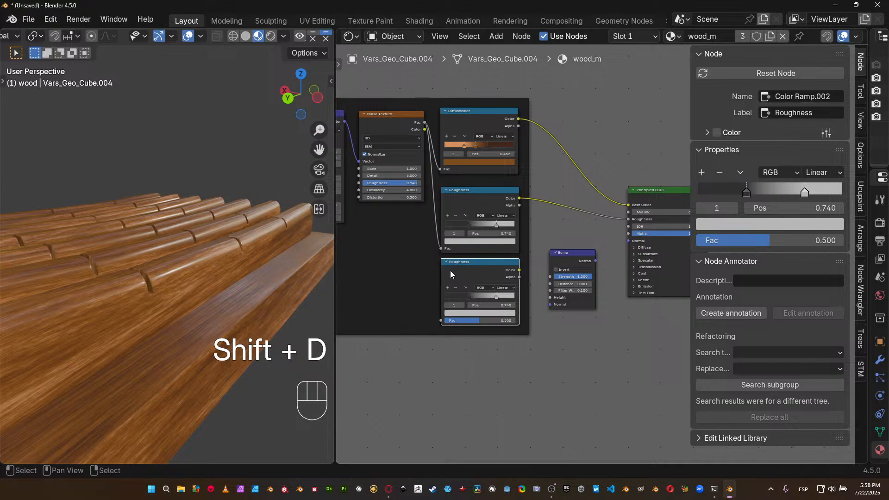
drag(440, 320, 425, 122)
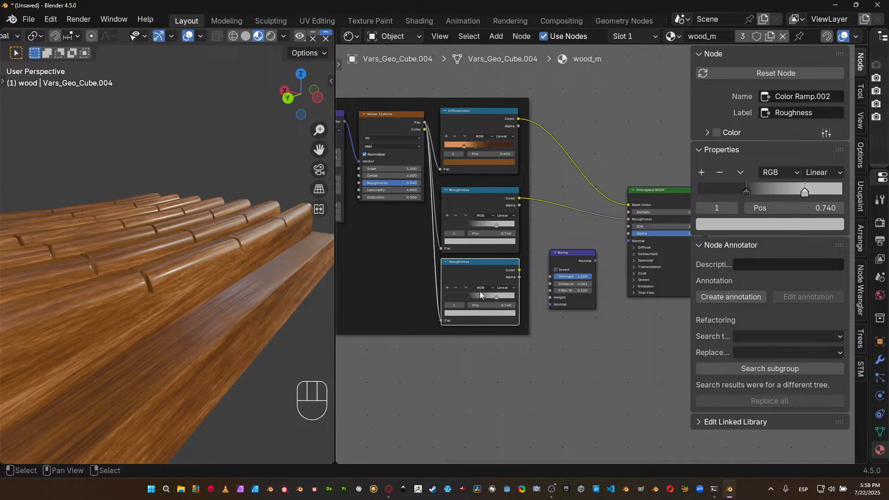
Label the duplicated lower Color Ramp node "Bump".
scroll(490, 276, up, 1)
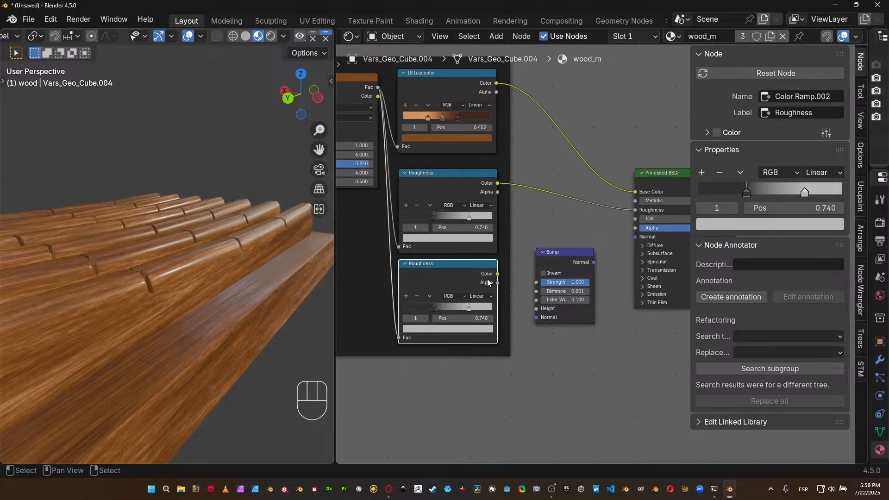
click(818, 115)
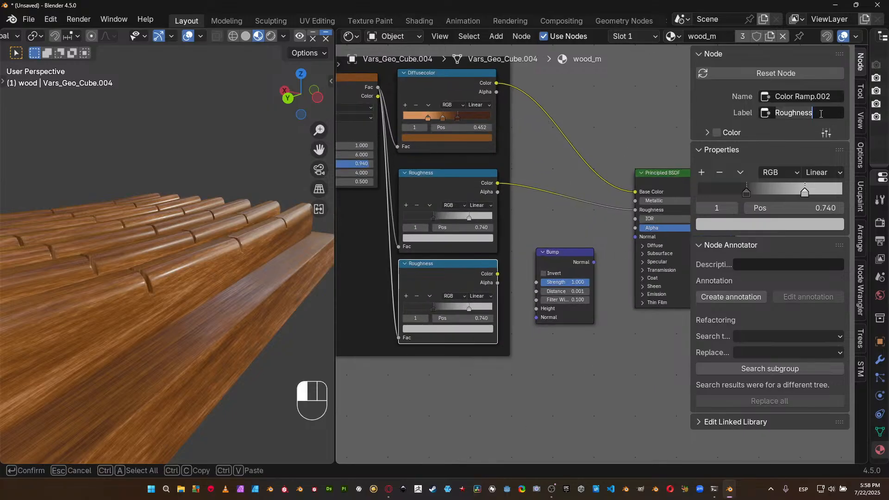
key(ctrl+BackSpace)
text(Height)
key(BackSpace)
key(BackSpace)
key(BackSpace)
key(BackSpace)
key(BackSpace)
key(BackSpace)
text(Bump)
key(Return)
Connect the Bump ramp's Color to the Bump node's Height, and the Bump node's Normal to the Principled BSDF's Normal.
drag(498, 274, 539, 308)
middle_drag(583, 241, 532, 268)
drag(530, 267, 570, 241)
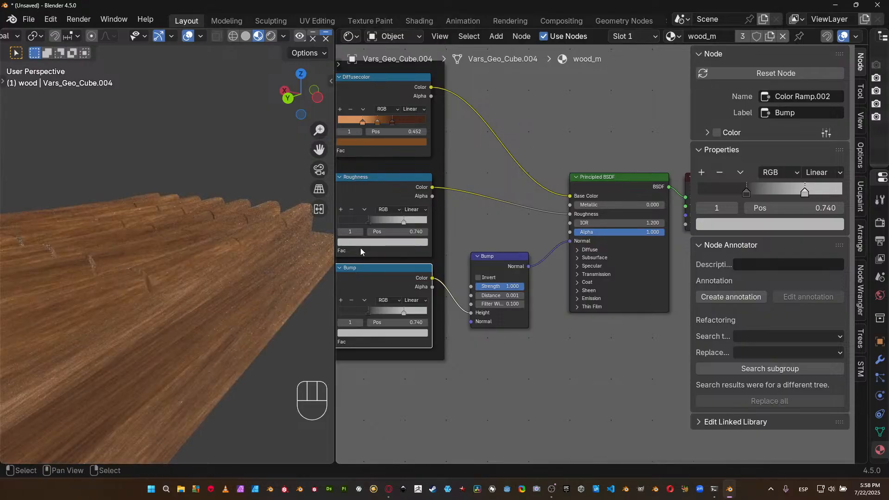
Set the Bump node's strength to 0.1.
click(503, 288)
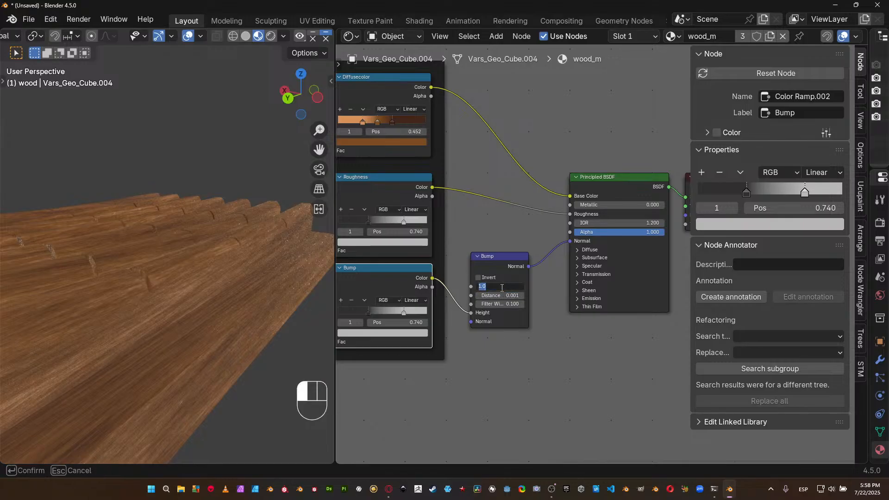
key(BackSpace)
text(.1)
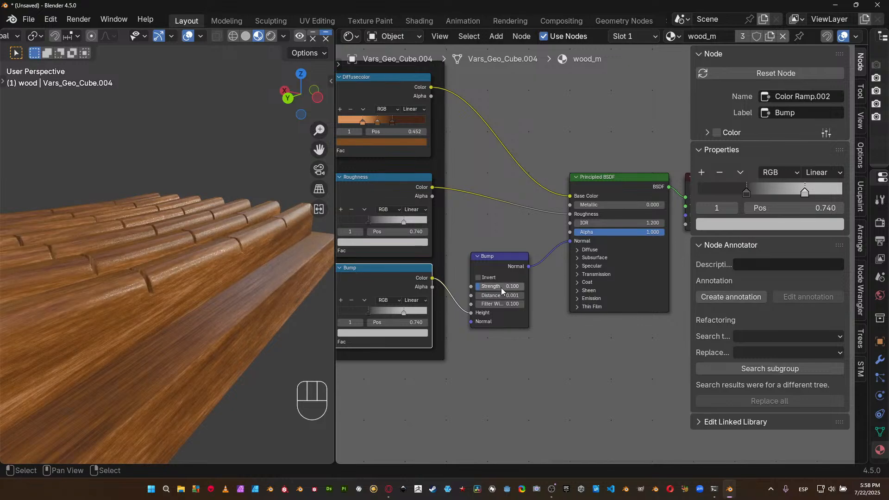
key(Return)
Set the Bump node's distance to 0.015.
mouse_move(239, 348)
middle_down()
mouse_move(257, 346)
mouse_move(240, 340)
middle_up()
scroll(233, 355, up, 2)
scroll(493, 282, up, 3)
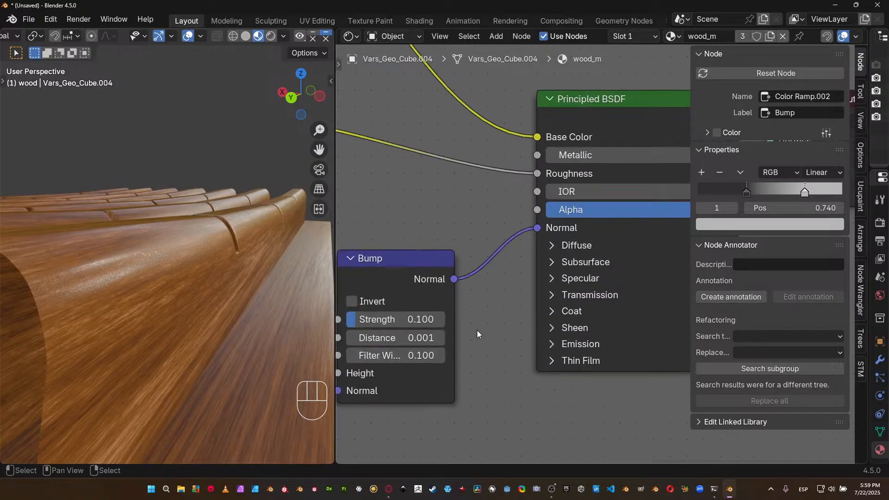
middle_drag(571, 299, 593, 266)
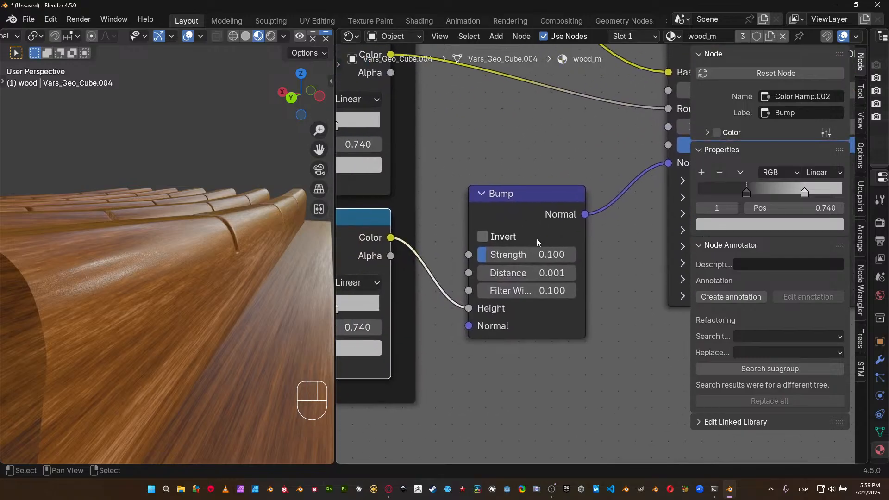
click(520, 273)
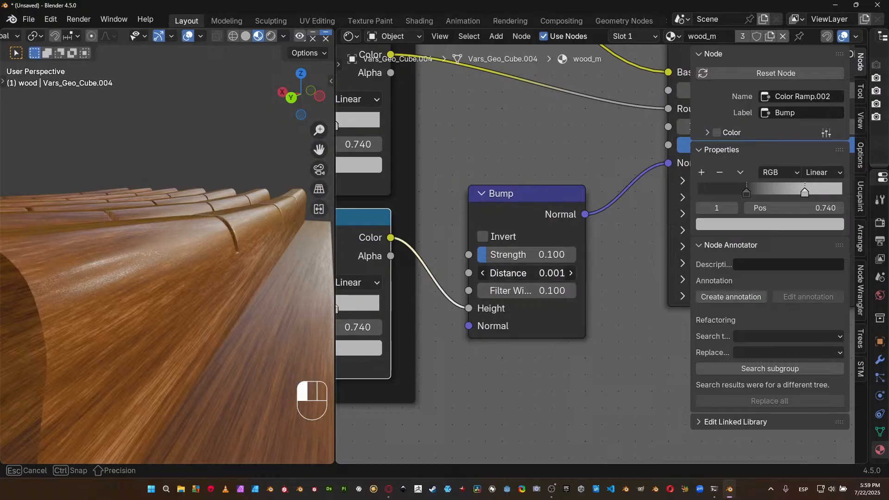
click(520, 277)
key(BackSpace)
key(BackSpace)
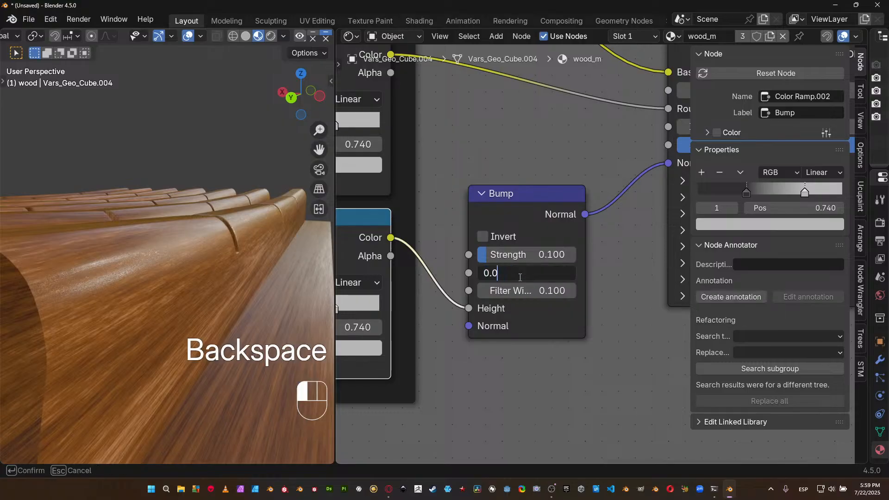
text(15)
key(Return)
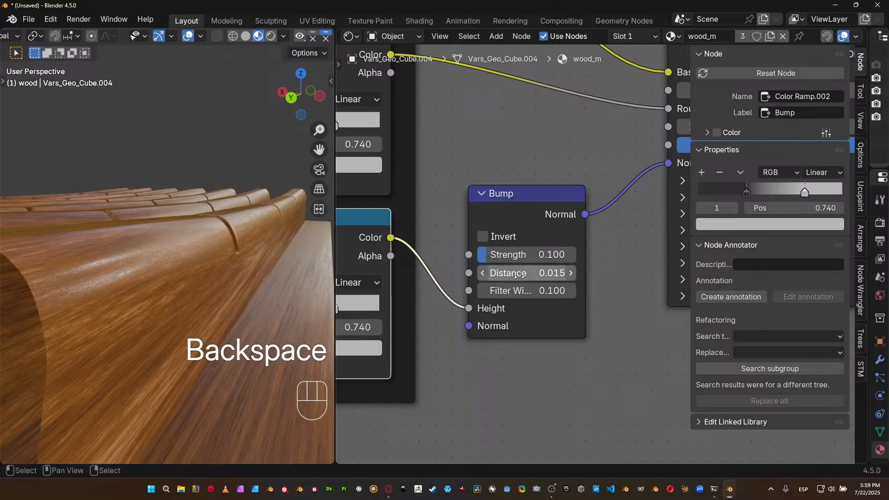
Set the Bump node's distance to 0.1 and raise its strength to about 0.317.
drag(520, 275, 520, 275)
text(0.1)
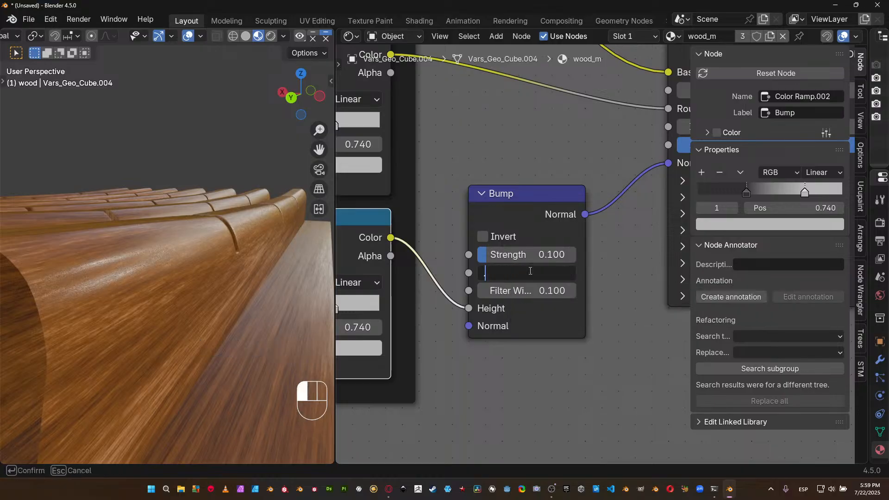
key(Return)
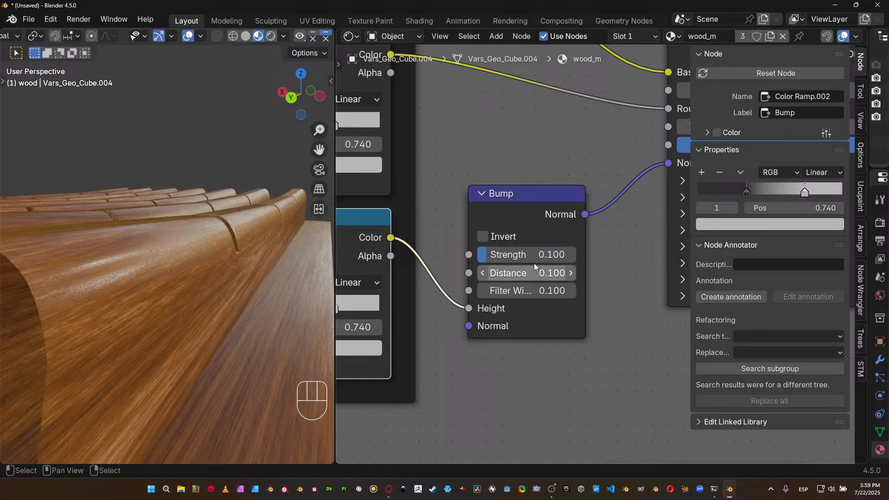
shift+drag(530, 258, 629, 257)
middle_drag(205, 313, 228, 325)
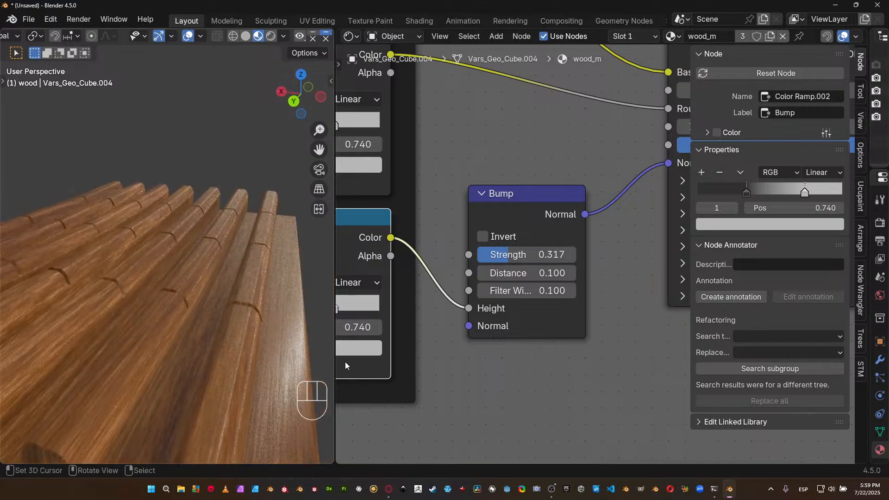
Preview the Bump color ramp's output directly on the model and examine its grayscale grain.
scroll(579, 269, down, 2)
middle_drag(592, 255, 437, 284)
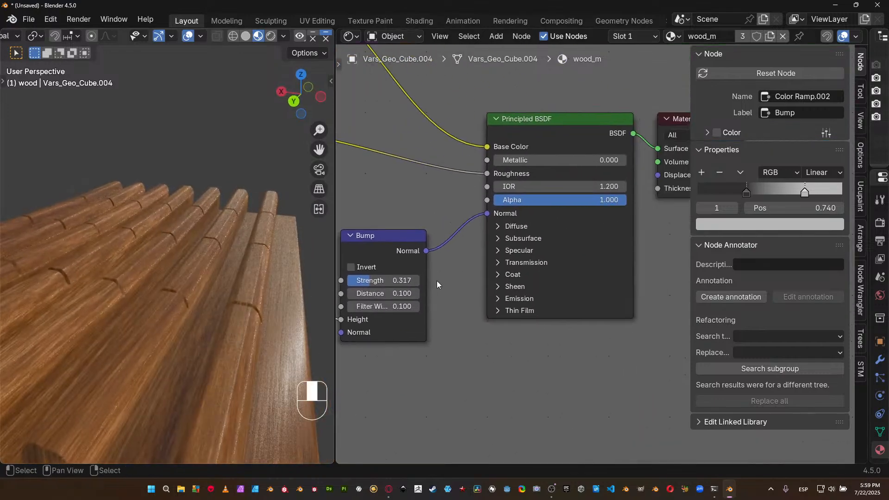
middle_drag(461, 248, 635, 199)
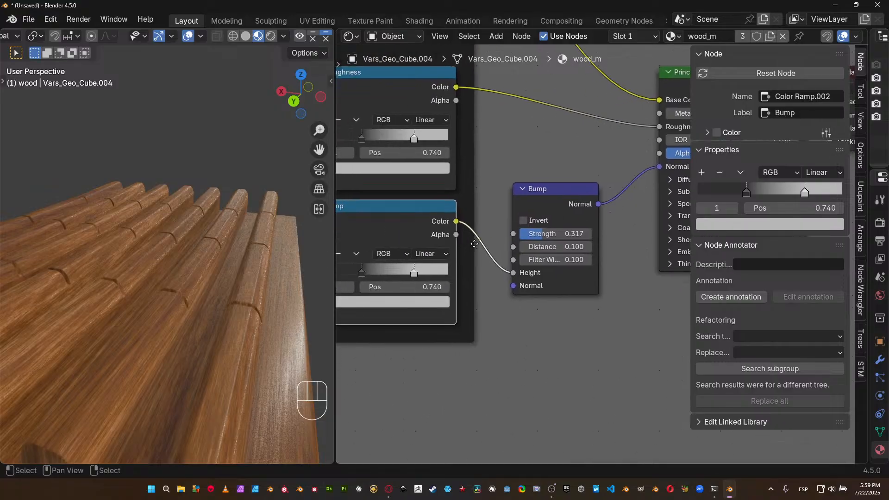
middle_drag(468, 245, 553, 237)
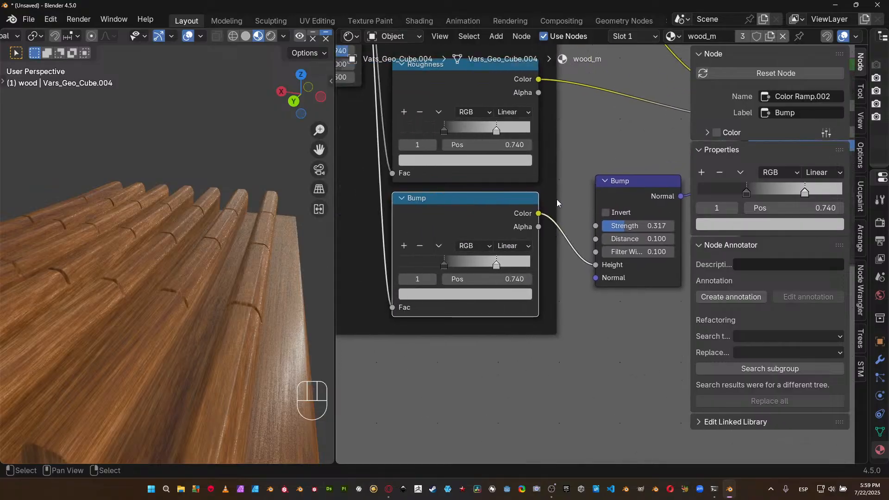
ctrl+shift+click(530, 213)
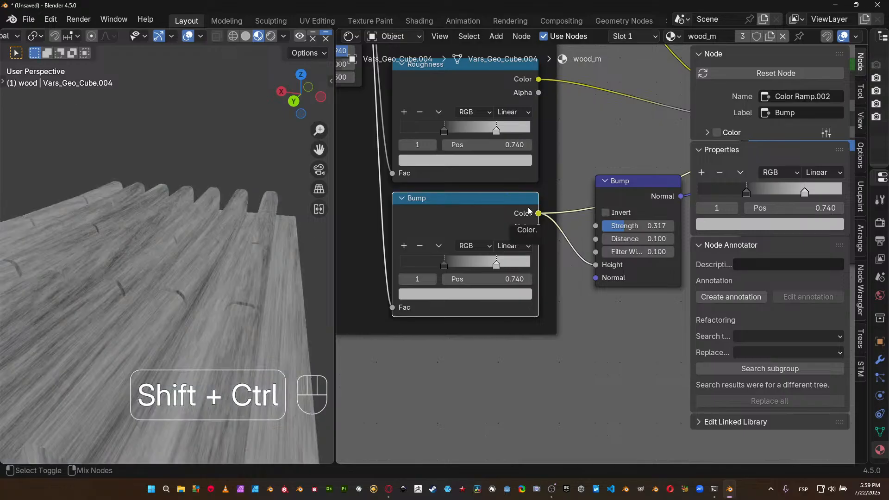
middle_drag(286, 263, 163, 282)
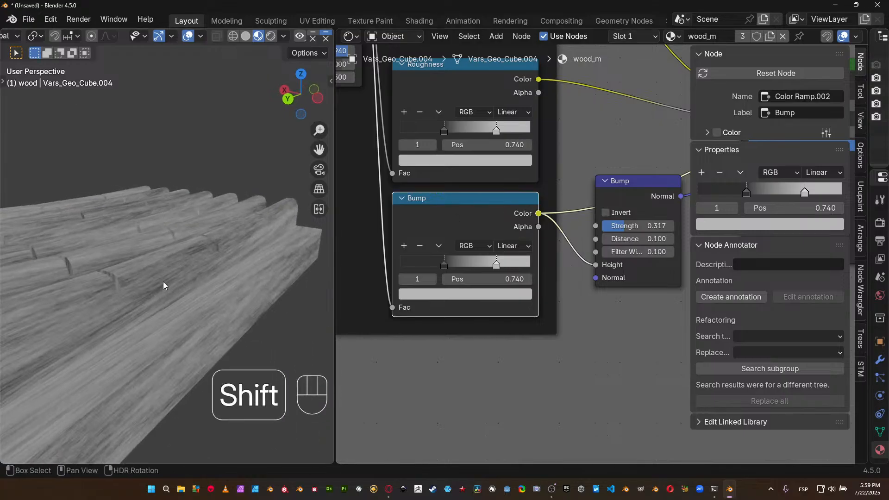
key(Home)
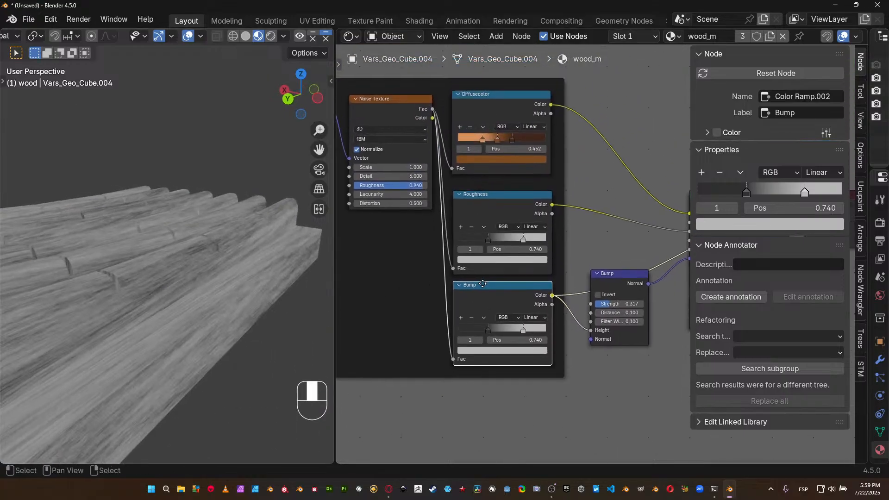
Switch the material preview back to the Principled BSDF and examine the bump on the wooden piece's end.
middle_drag(530, 266, 402, 236)
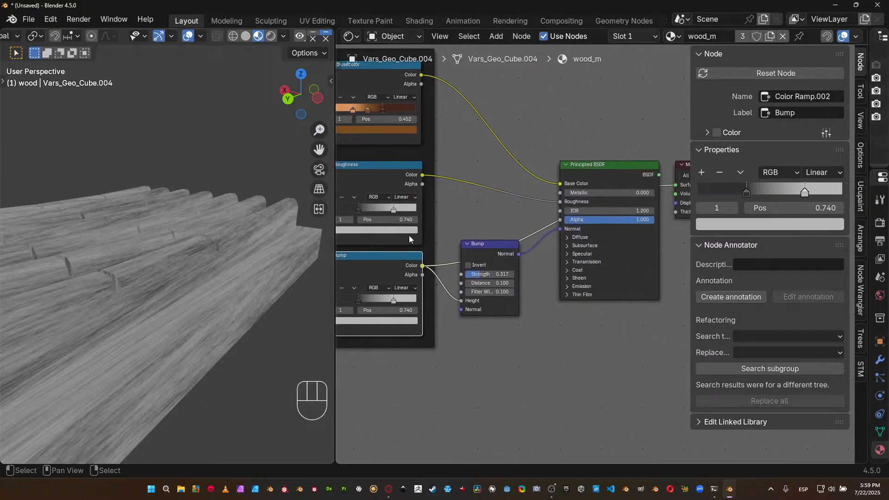
scroll(510, 257, up, 1)
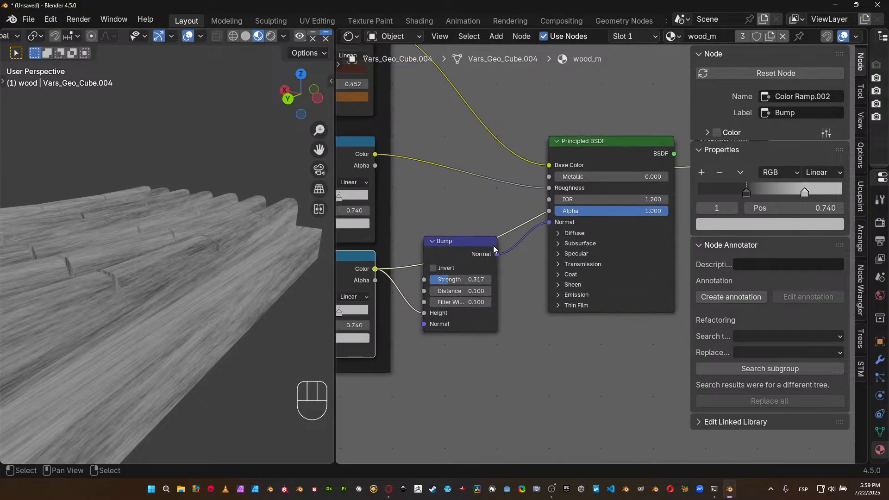
ctrl+shift+click(623, 145)
middle_drag(243, 295, 16, 268)
middle_drag(672, 268, 340, 268)
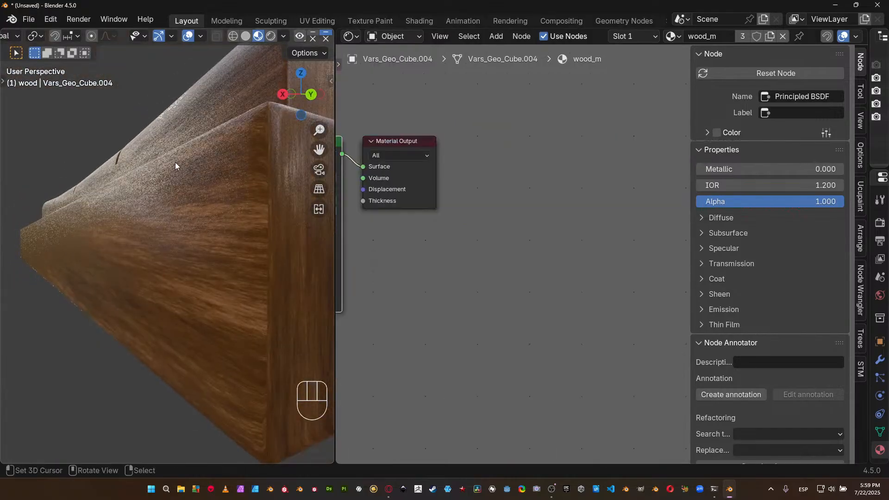
Delete the Color Ramp node labelled "Bump".
middle_drag(431, 239, 672, 241)
middle_drag(474, 314, 684, 288)
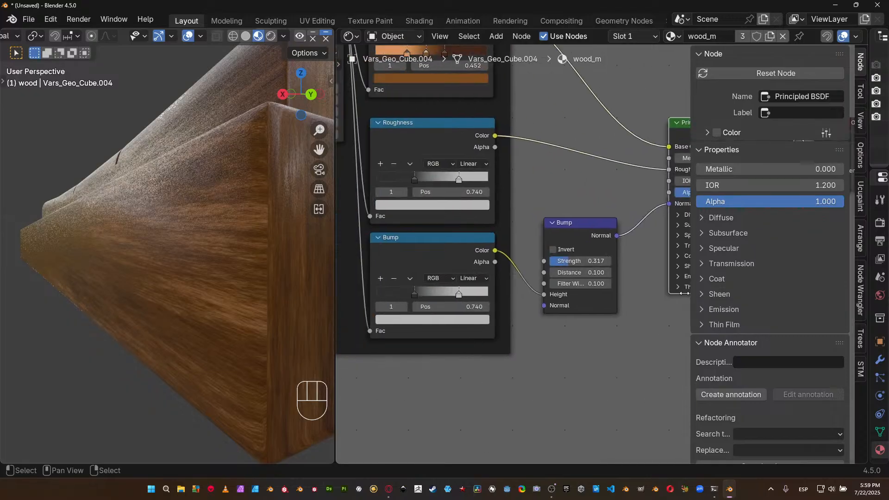
scroll(571, 296, up, 2)
middle_drag(414, 293, 612, 269)
click(585, 241)
key(x)
Add a new Color Ramp node below the Roughness ramp, beside the Bump node.
scroll(579, 240, down, 2)
middle_drag(572, 245, 444, 310)
key(shift+a)
mouse_move(446, 313)
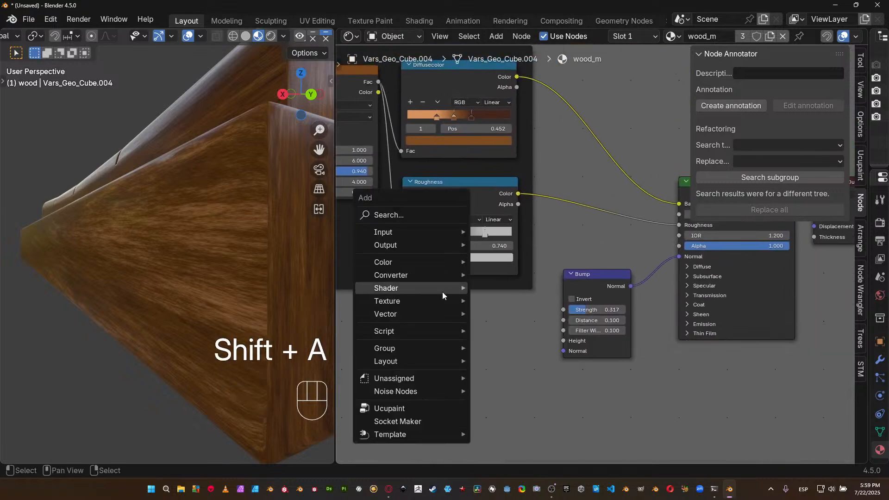
mouse_move(438, 274)
click(526, 120)
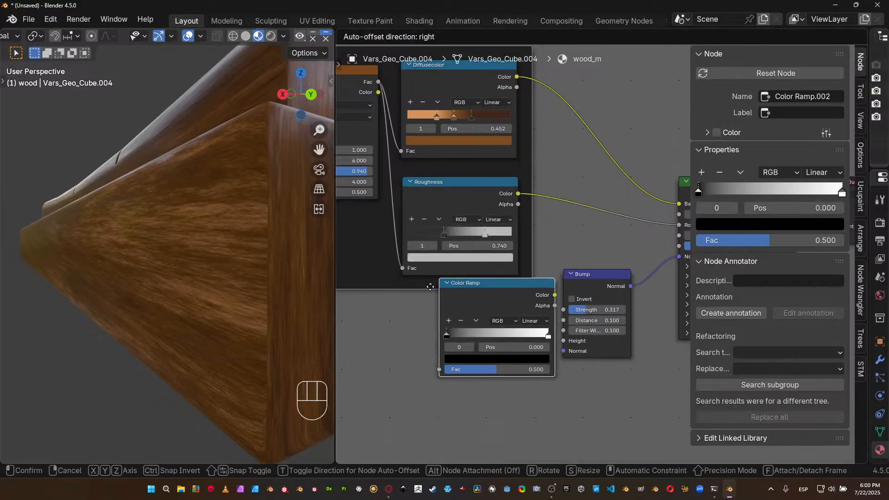
click(399, 319)
Feed the Noise Texture's Fac into the new Color Ramp and connect the ramp's Color to the Bump node's Height.
scroll(416, 278, down, 1)
drag(425, 118, 437, 374)
scroll(443, 370, up, 1)
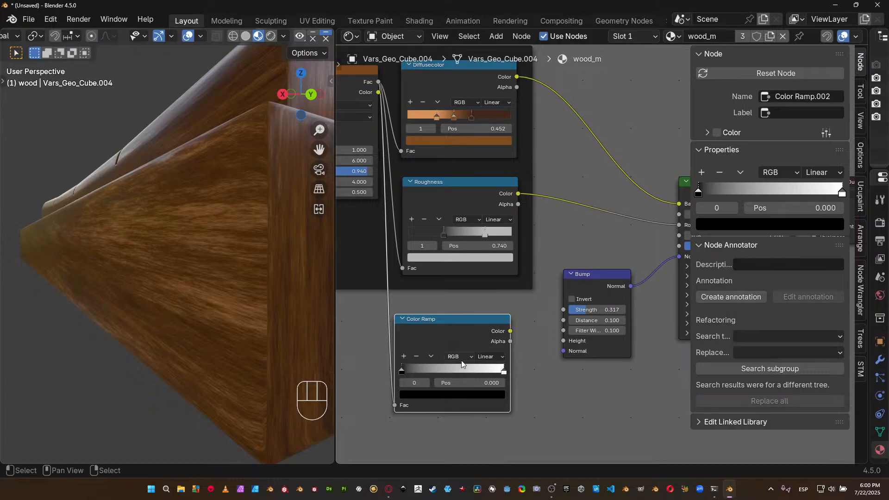
drag(507, 330, 571, 343)
Set UV Smooth to Keep Corners in the Subdivision modifier's advanced options on the Vars_Geo_Cube.004 object.
middle_drag(582, 327, 535, 358)
middle_drag(252, 225, 188, 253)
shift+middle_drag(166, 298, 271, 298)
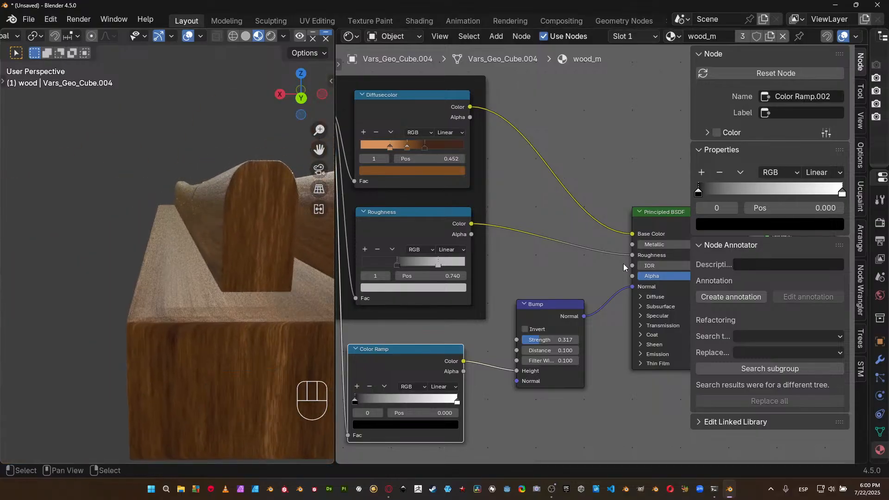
click(260, 307)
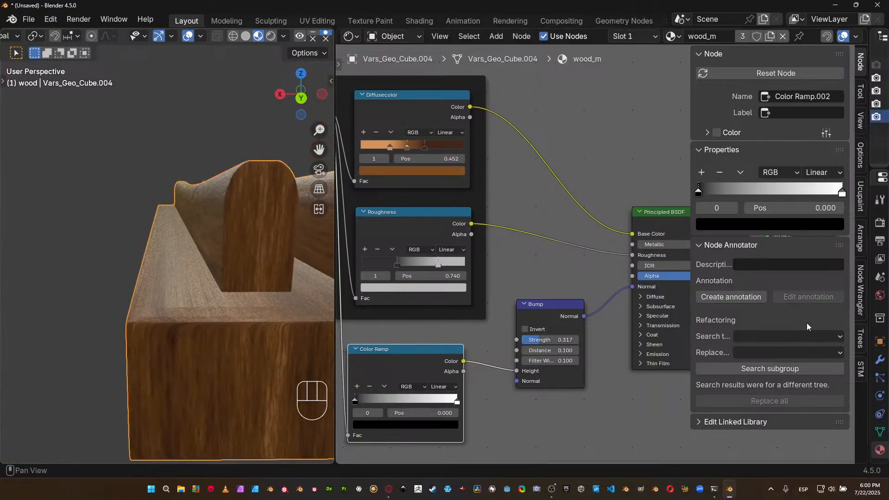
drag(870, 356, 597, 345)
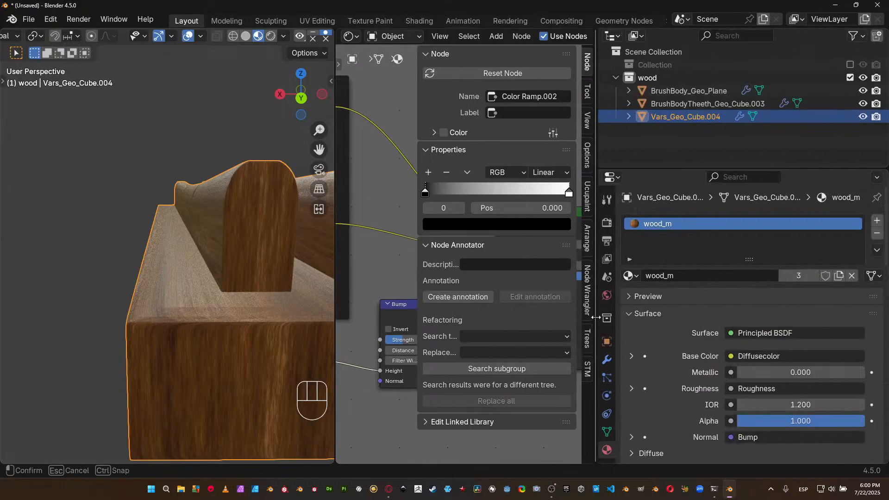
click(606, 359)
click(633, 322)
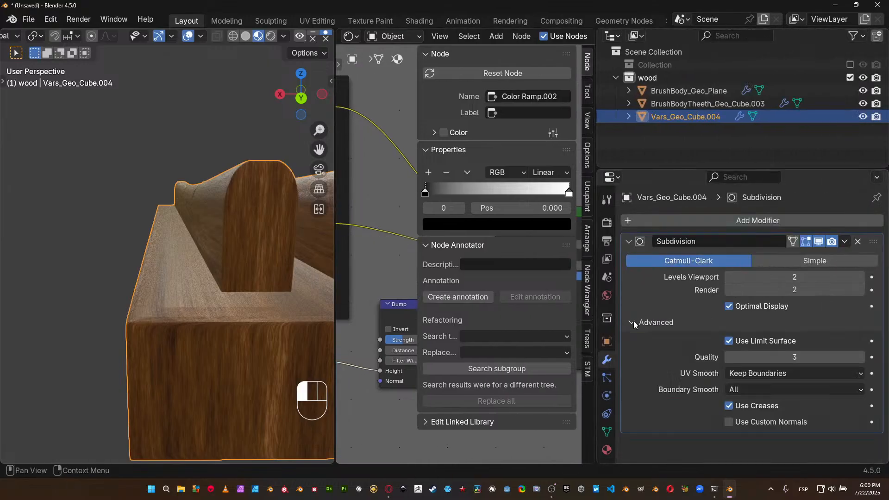
click(749, 374)
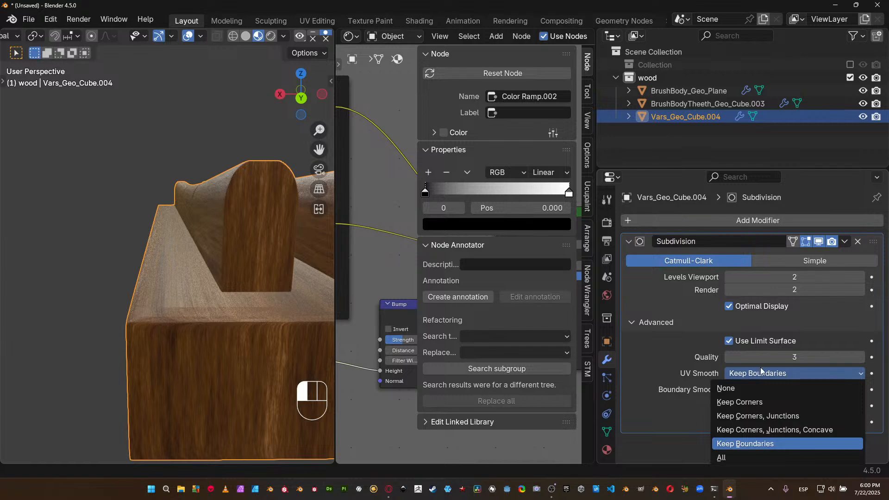
click(749, 403)
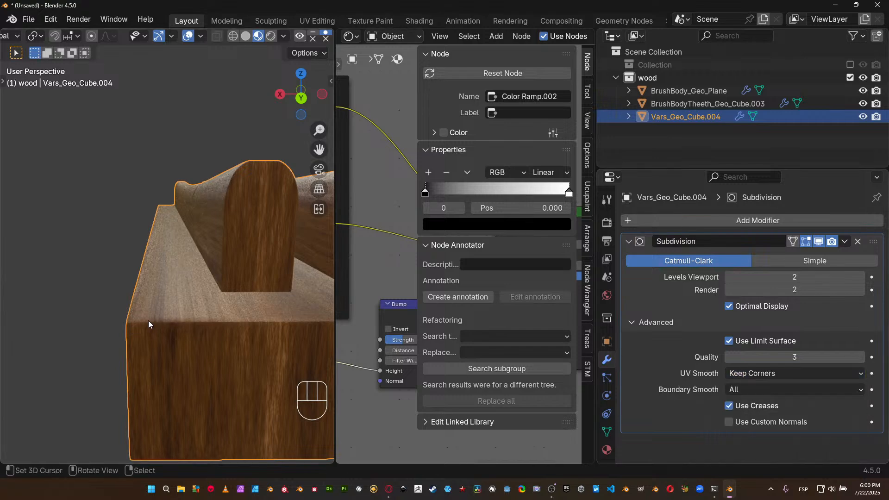
Inspect the wood's edges up close and set the Subdivision modifier's UV Smooth back to Keep Boundaries.
middle_drag(175, 300, 155, 315)
scroll(154, 315, up, 5)
scroll(154, 332, down, 5)
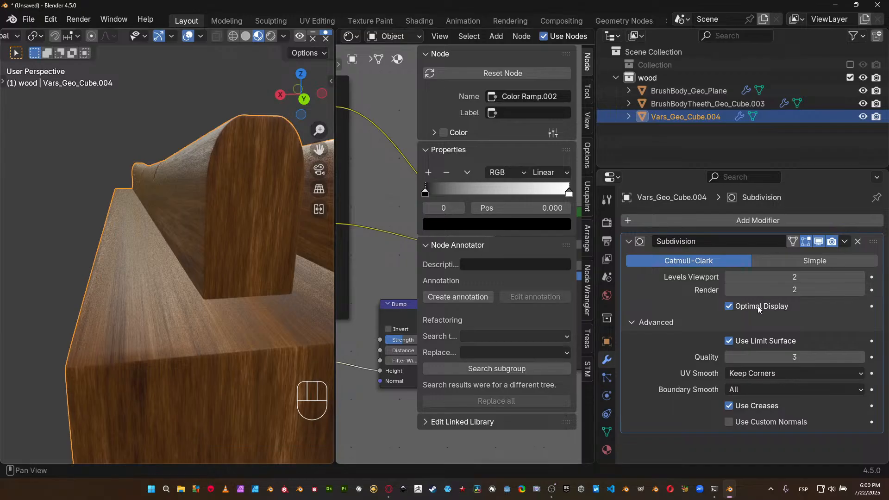
click(758, 373)
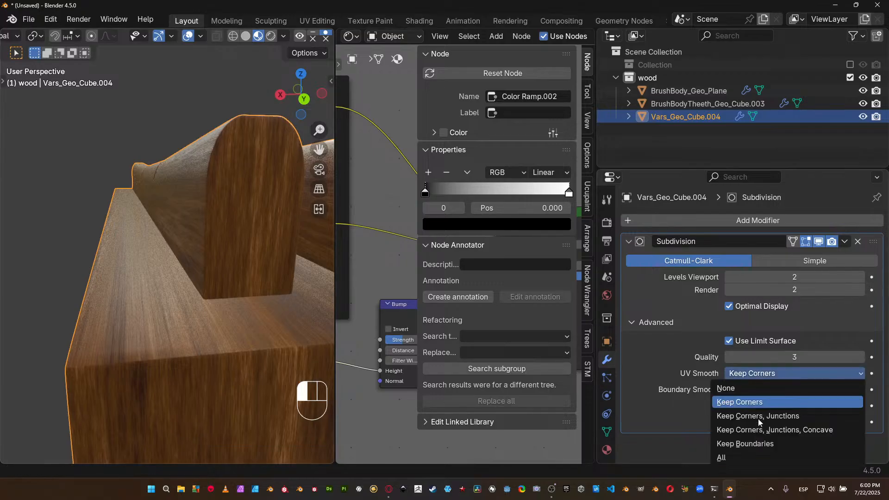
click(762, 443)
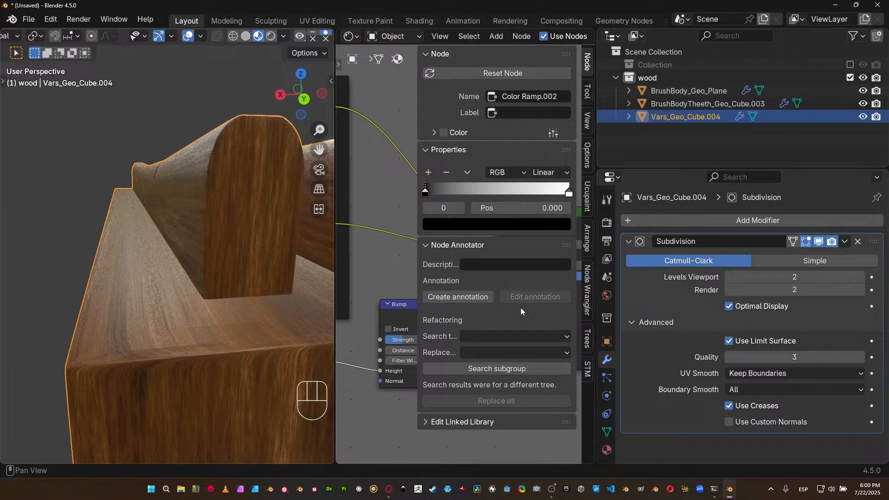
Set the Subdivision modifier's UV Smooth to Keep Corners, Junctions on the Vars_Geo_Cube.004 object.
click(753, 374)
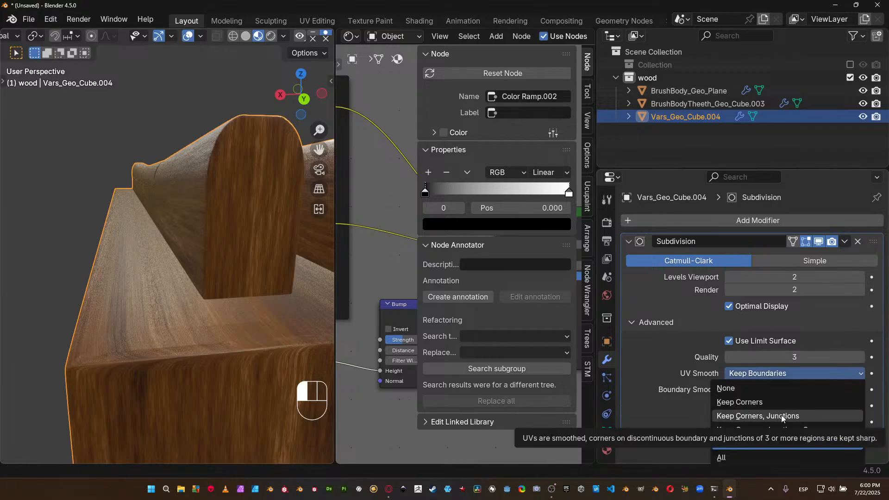
click(766, 415)
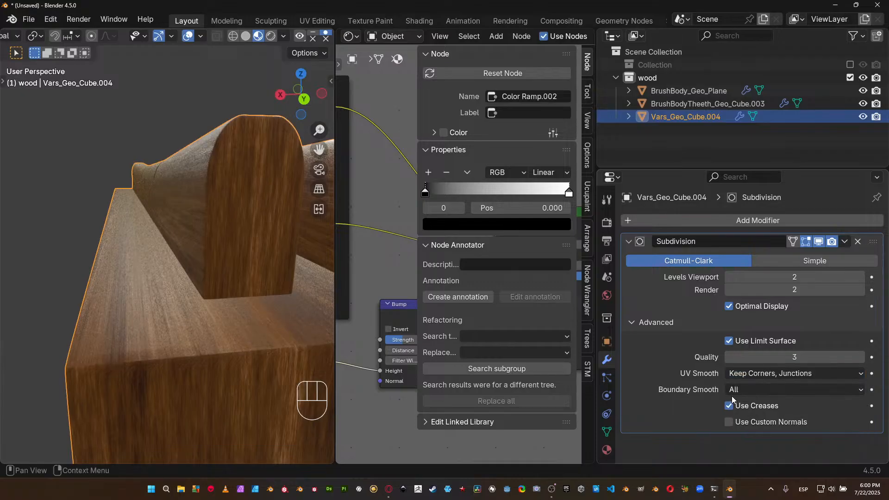
click(862, 357)
Enable Raytracing in the EEVEE render settings and apply its base preset.
click(605, 223)
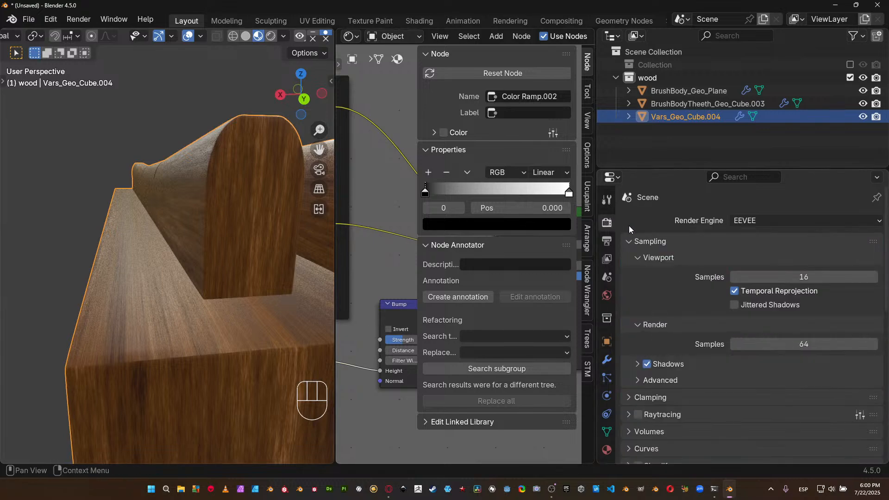
click(642, 414)
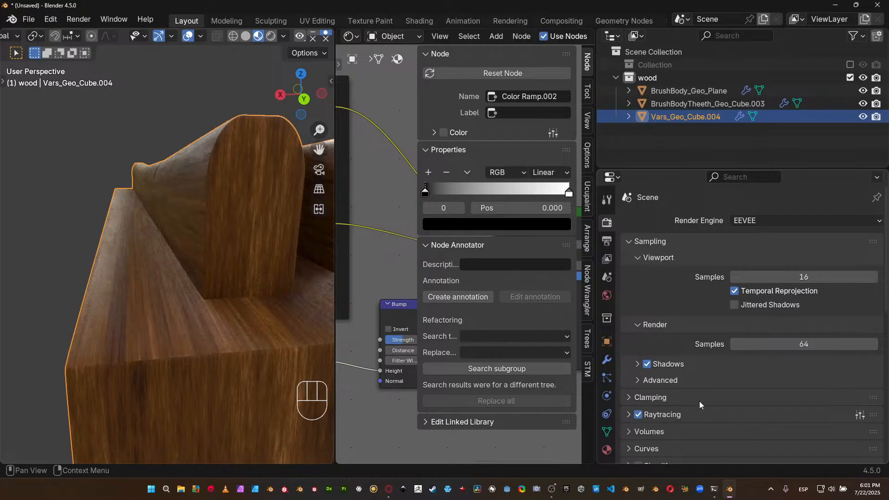
click(860, 415)
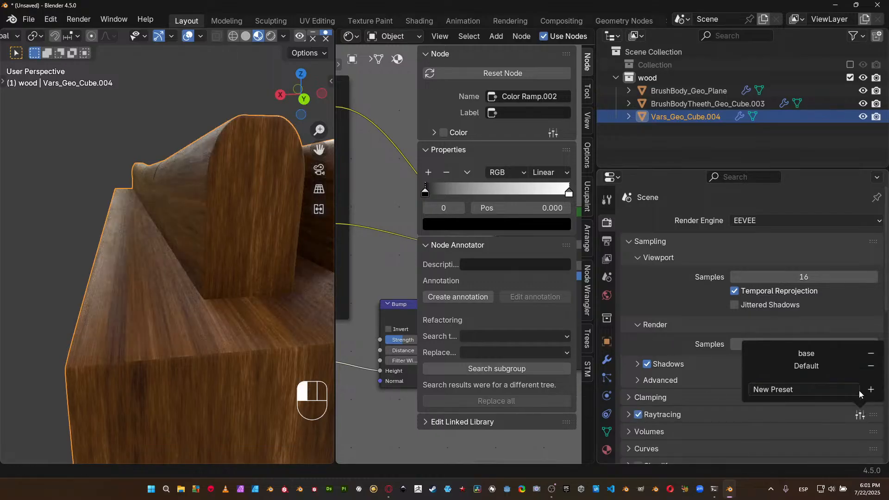
click(795, 358)
Set the Resolution of Raytracing's Fast GI Approximation to 1:1.
click(673, 412)
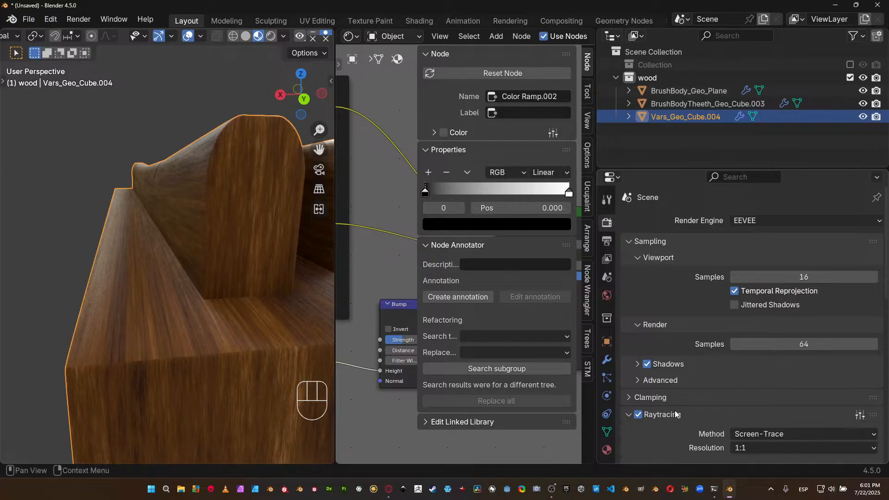
scroll(695, 396, down, 7)
click(700, 368)
scroll(700, 366, down, 5)
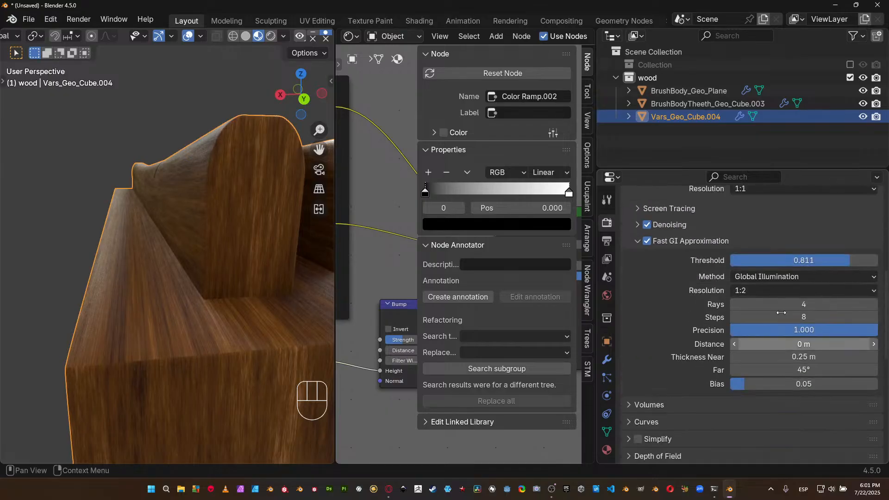
click(776, 291)
click(765, 307)
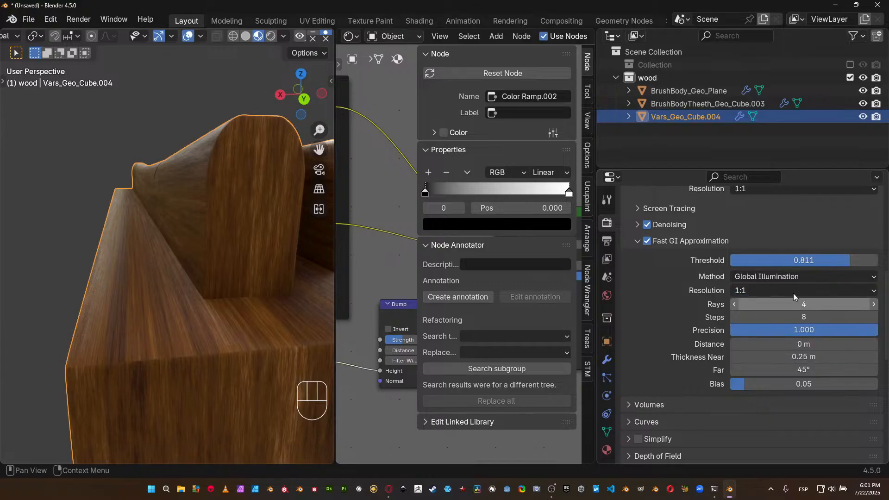
Check the wood's surface up close and disconnect the diffuse color link from the Principled BSDF's Base Color.
scroll(258, 291, down, 6)
middle_drag(257, 290, 203, 298)
scroll(171, 315, up, 5)
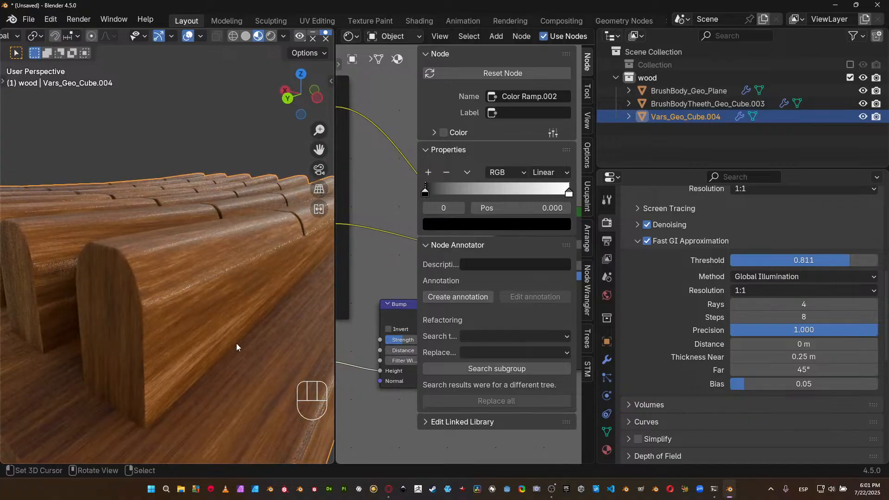
mouse_move(226, 348)
shift+middle_down()
mouse_move(204, 350)
mouse_move(214, 351)
mouse_move(197, 336)
shift+middle_up()
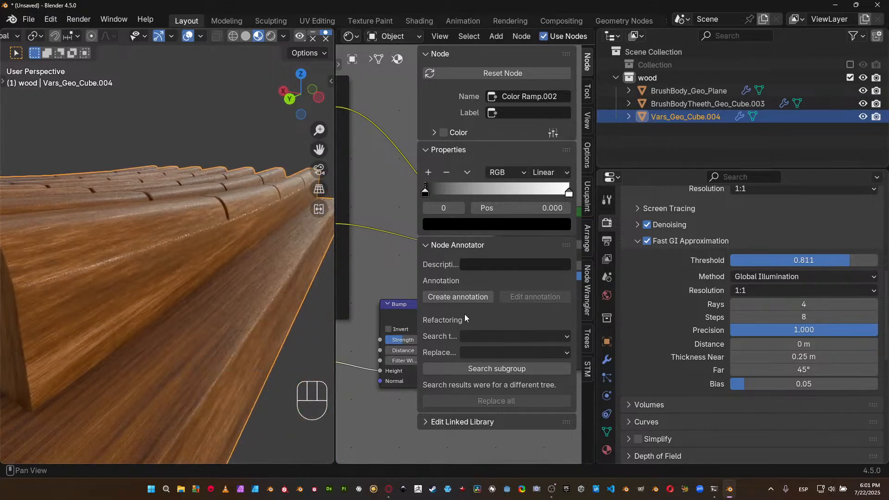
key(n)
scroll(463, 314, up, 2)
mouse_move(464, 315)
mouse_down()
mouse_move(502, 315)
mouse_move(468, 318)
mouse_up()
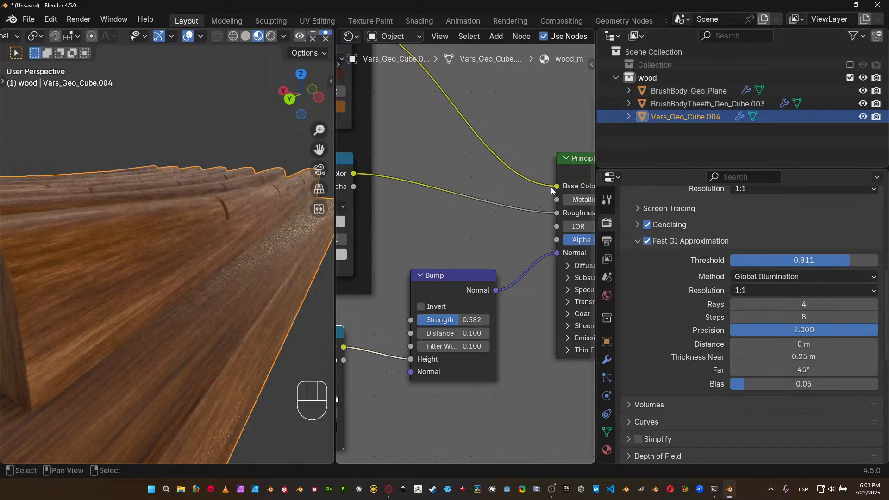
drag(553, 188, 522, 222)
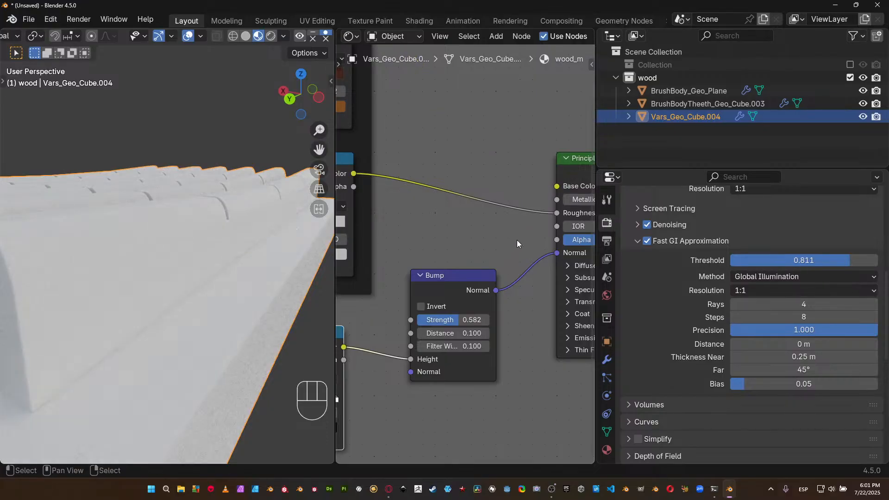
Darken the Principled BSDF's Base Color to a dark gray and disconnect the Roughness ramp from its Roughness input.
middle_drag(571, 184, 472, 219)
click(534, 220)
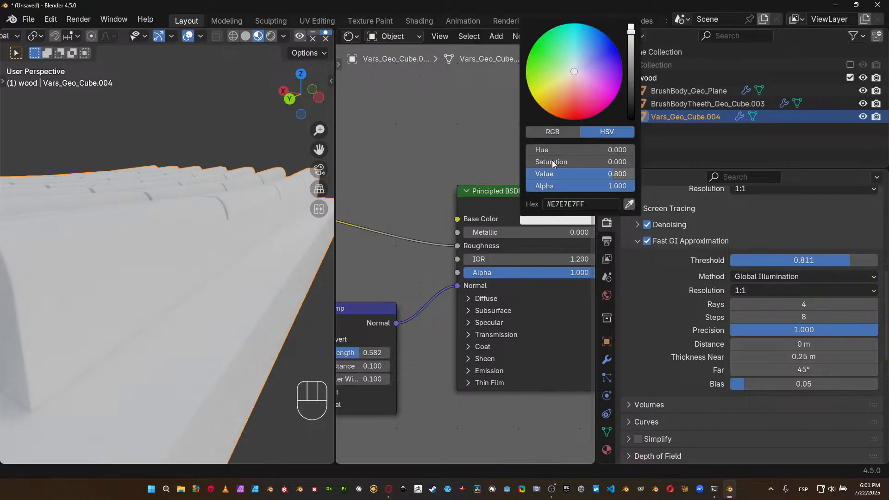
drag(591, 171, 507, 172)
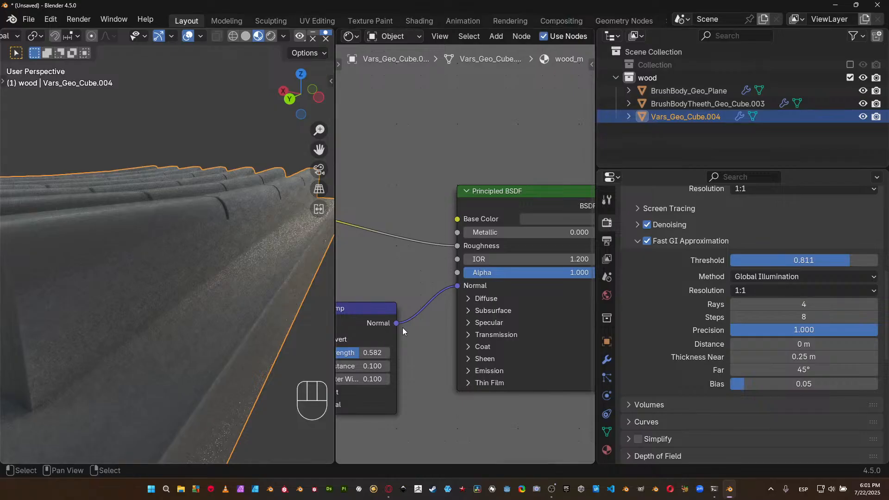
middle_drag(408, 287, 442, 296)
drag(490, 256, 437, 249)
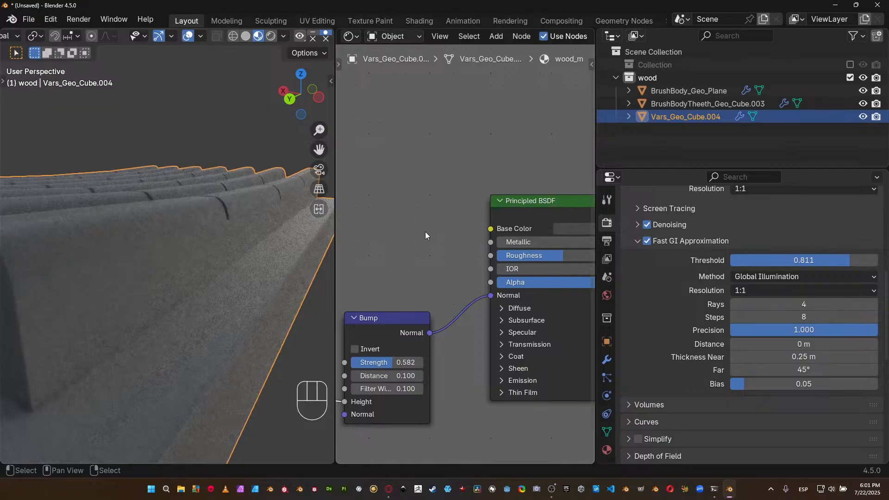
Flip the Color Ramp that feeds the Bump node so it runs from white to black.
middle_drag(427, 359, 543, 332)
middle_drag(453, 362, 512, 315)
middle_drag(359, 341, 391, 328)
click(381, 339)
click(397, 355)
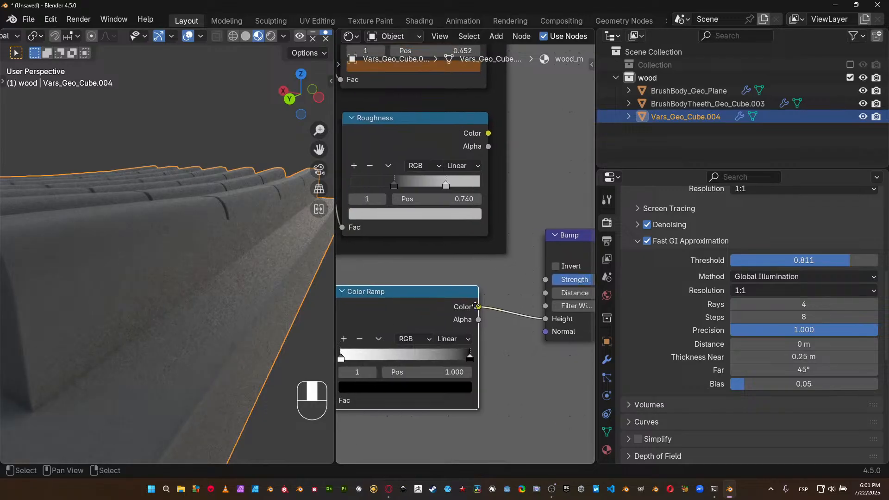
Lower the Bump node's Strength to 0.259.
middle_drag(577, 264, 518, 268)
drag(538, 285, 520, 285)
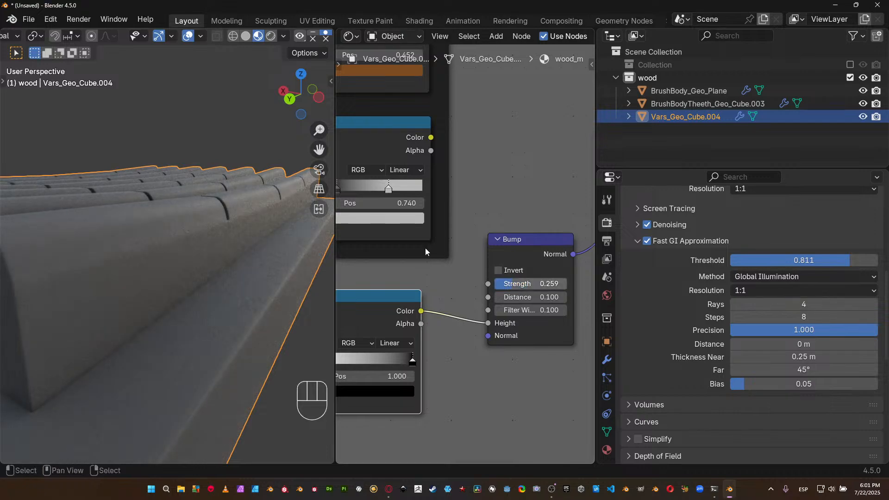
key(x)
click(273, 232)
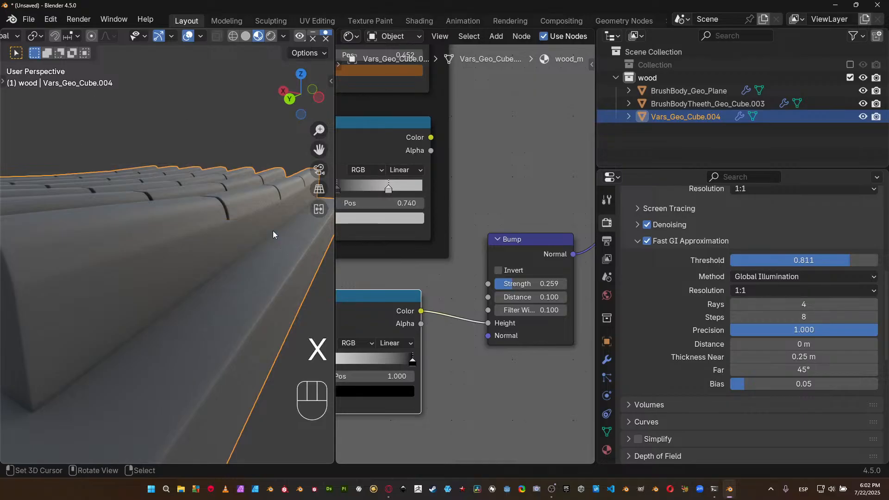
right_click(267, 223)
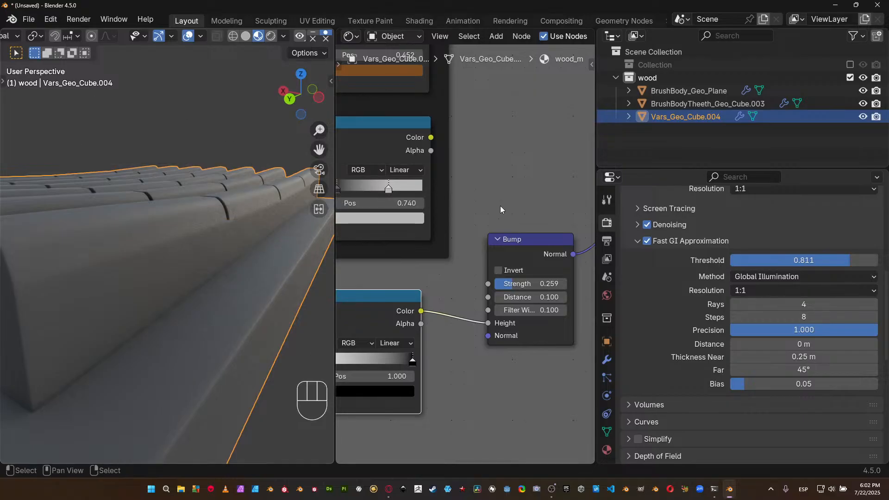
Add a new Noise Texture node below the wood frame, beside the bump's Color Ramp.
scroll(488, 290, down, 2)
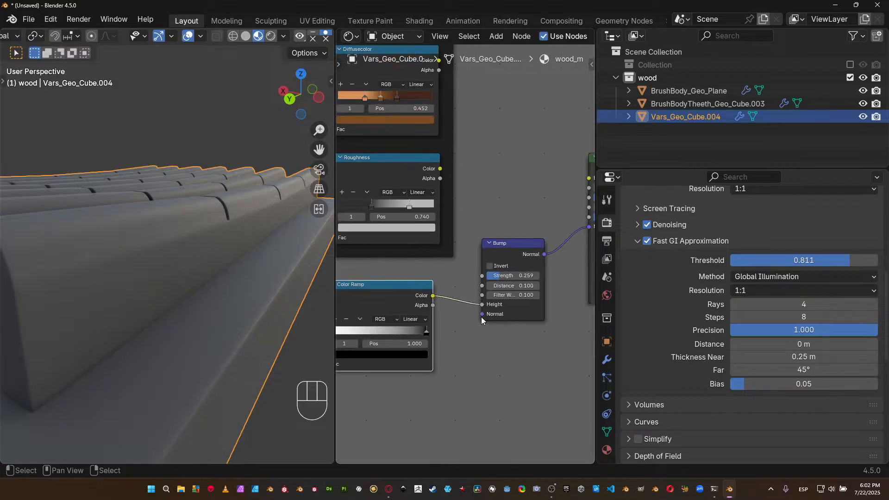
scroll(482, 272, left, 5)
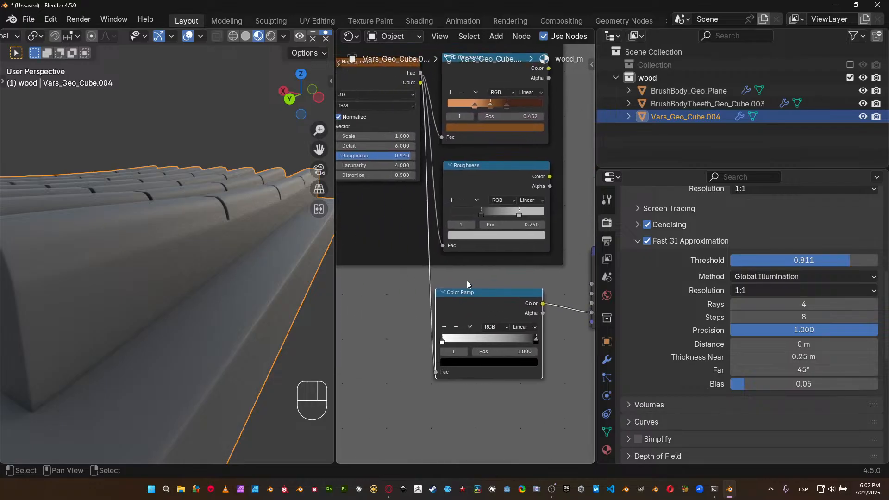
scroll(409, 288, down, 2)
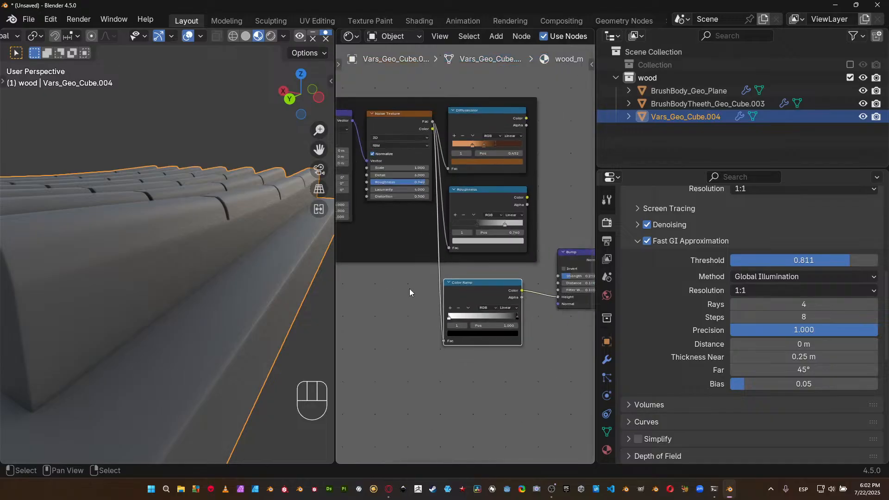
scroll(409, 288, left, 4)
key(shift+a)
mouse_move(507, 248)
mouse_move(505, 274)
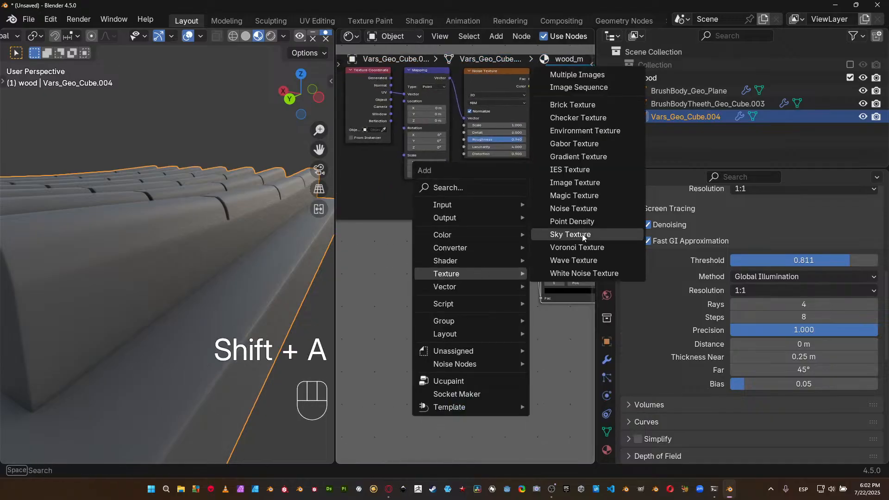
click(570, 208)
click(463, 285)
Connect the new Noise Texture's Fac to the bump's Color Ramp and the Mapping node's Vector to the noise's Vector.
ctrl+scroll(422, 286, right, 2)
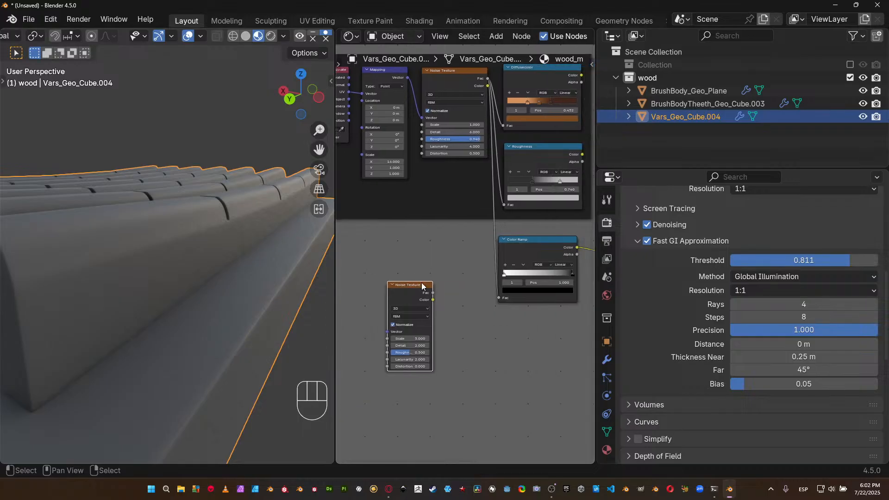
drag(432, 293, 500, 298)
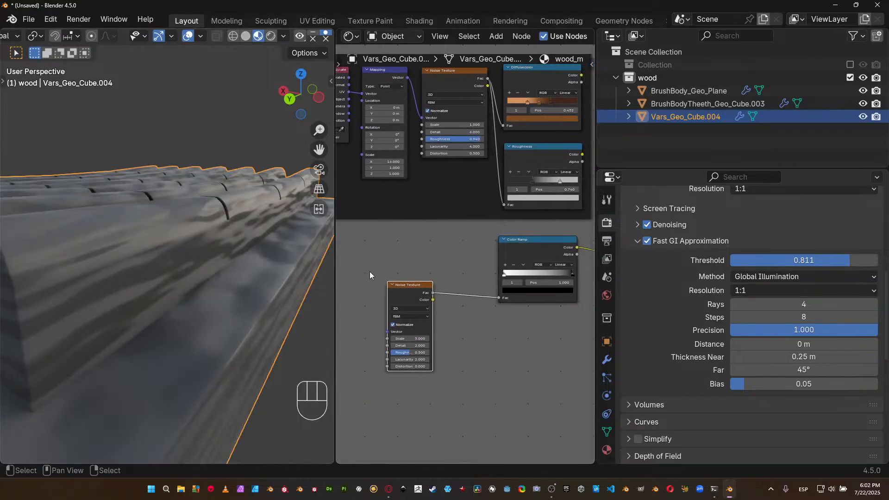
middle_drag(367, 272, 338, 271)
middle_drag(411, 302, 459, 300)
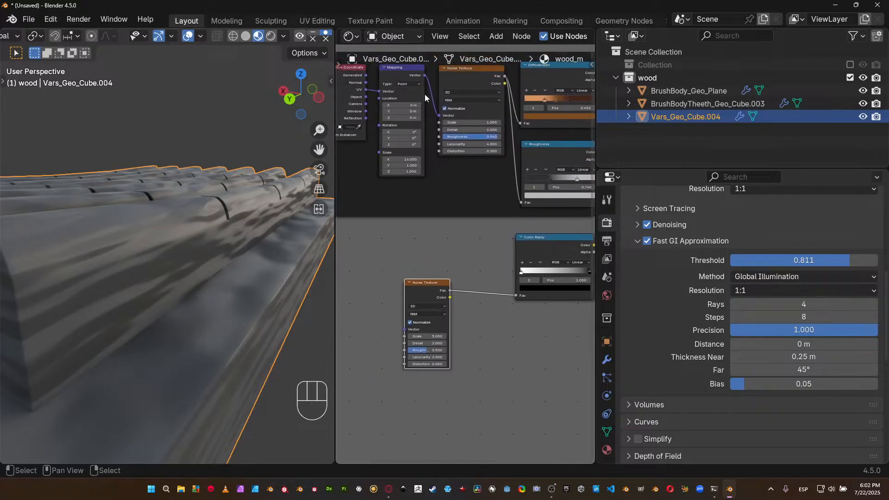
drag(425, 76, 408, 332)
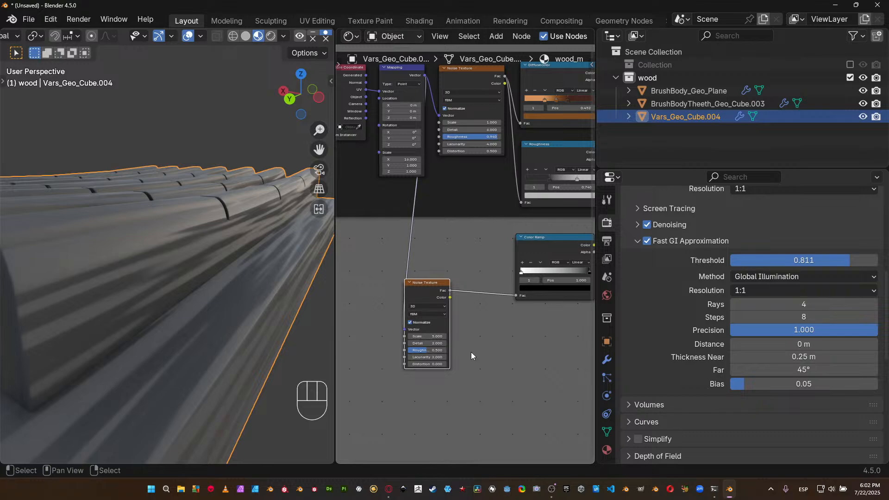
Set the new Noise Texture's Scale to 1 and Detail to 6.
scroll(471, 352, up, 2)
click(429, 357)
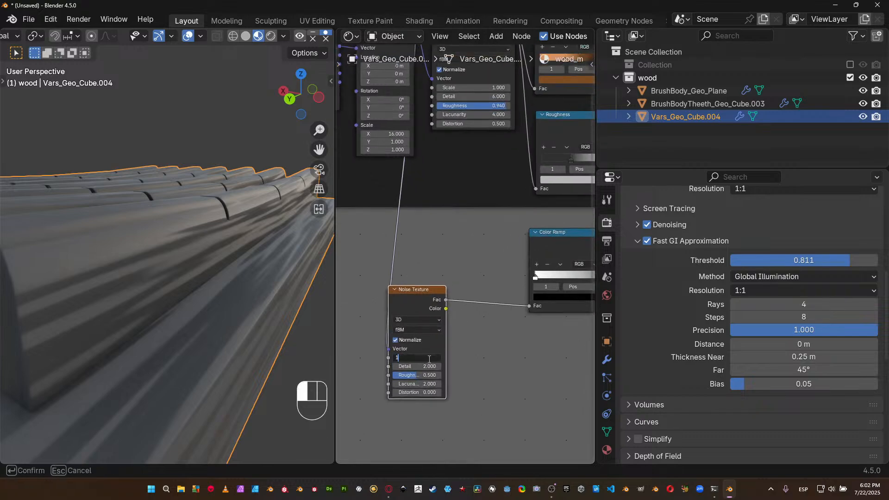
text(1)
key(Tab)
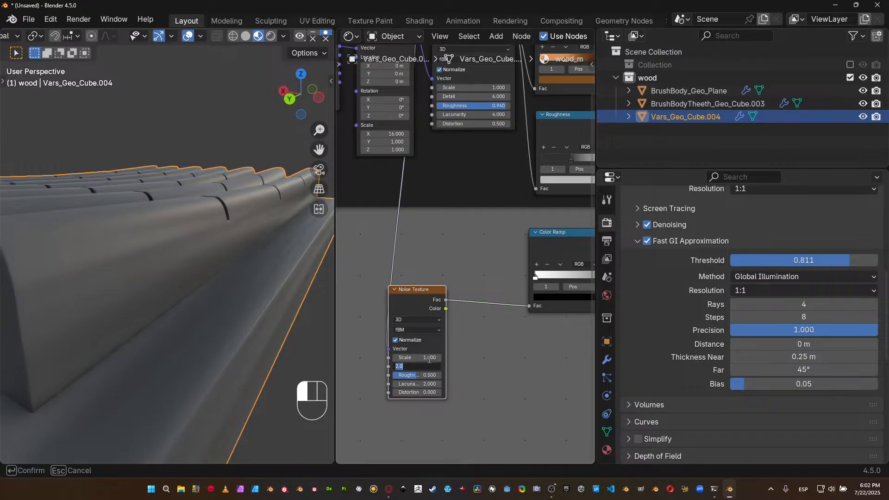
text(6)
key(Return)
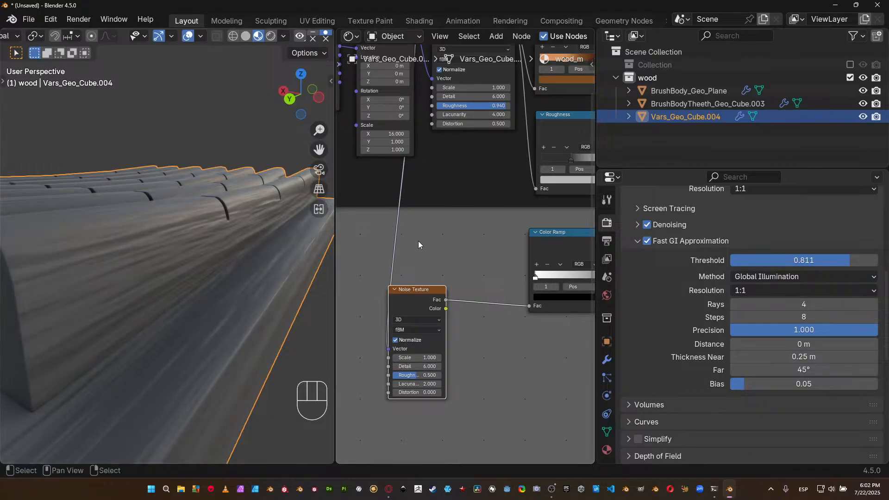
Set the new Noise Texture's Roughness to 0.94, Lacunarity to 4 and Distortion to 0.5.
click(431, 376)
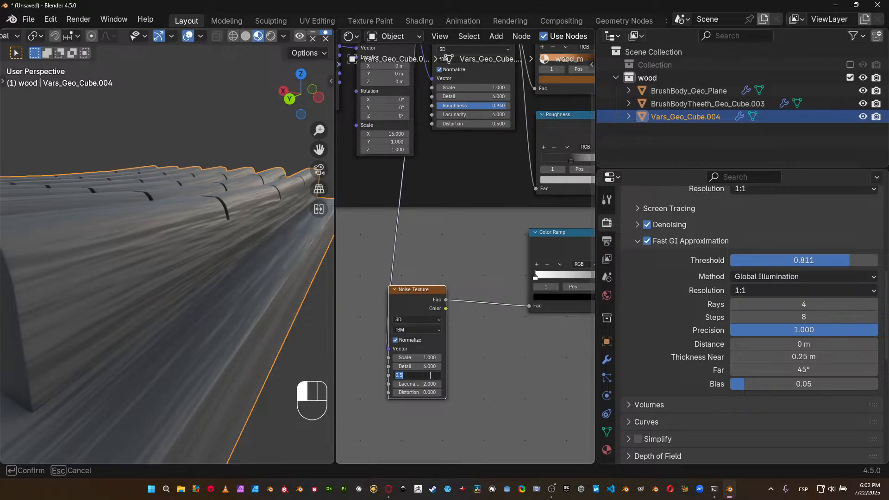
text(.94)
key(Return)
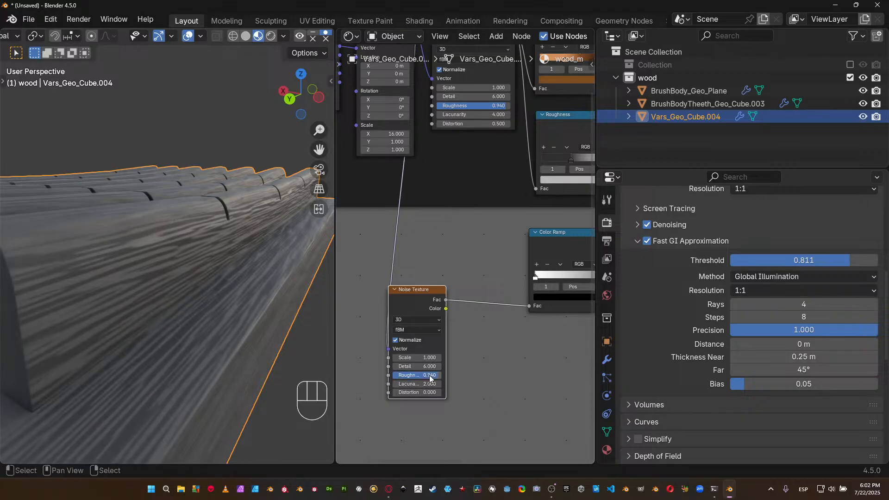
click(418, 384)
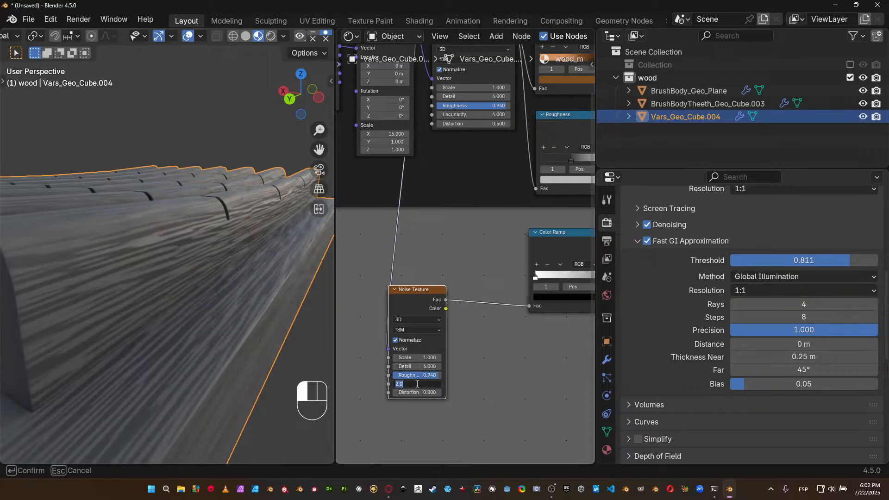
text(4)
key(Tab)
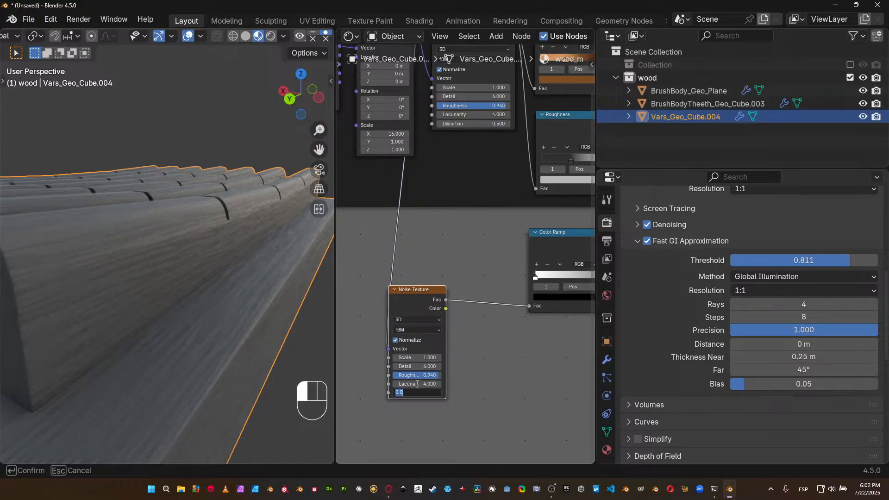
key(Return)
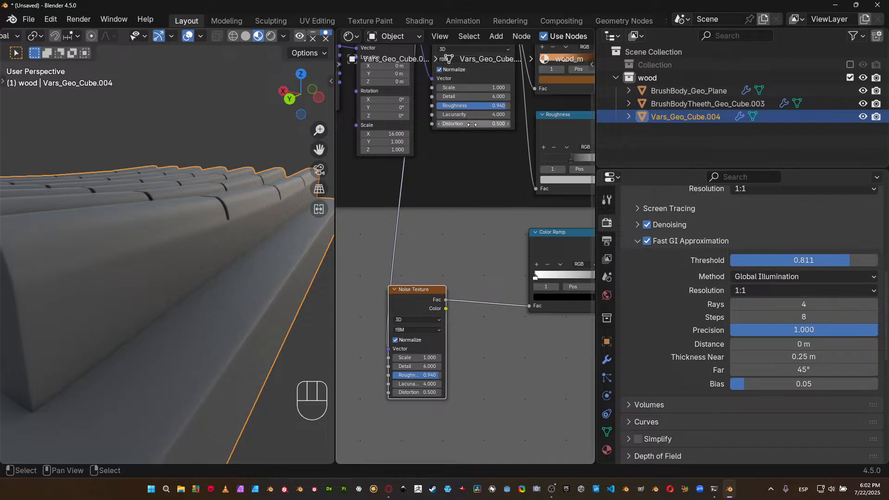
Undo the accidental change to the wood frame's noise, then set the lower Noise Texture's Lacunarity to 1 and Distortion to 0.
drag(470, 115, 456, 114)
key(ctrl+z)
click(417, 384)
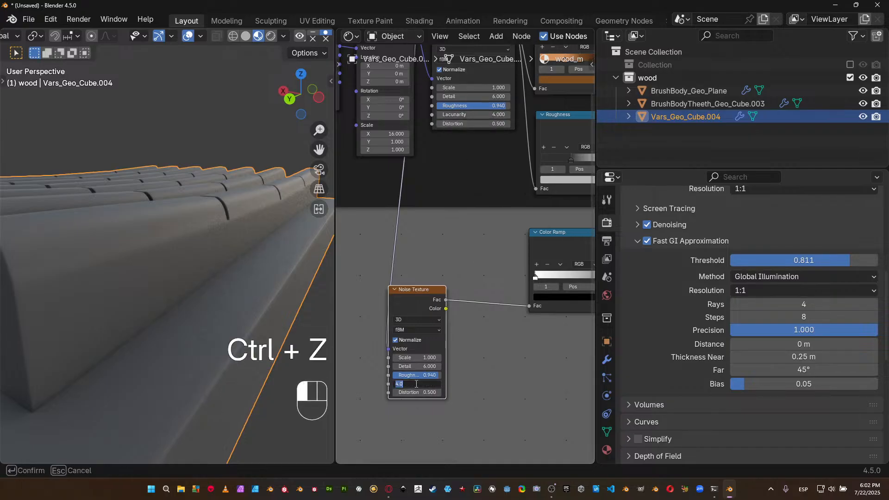
text(1)
key(Return)
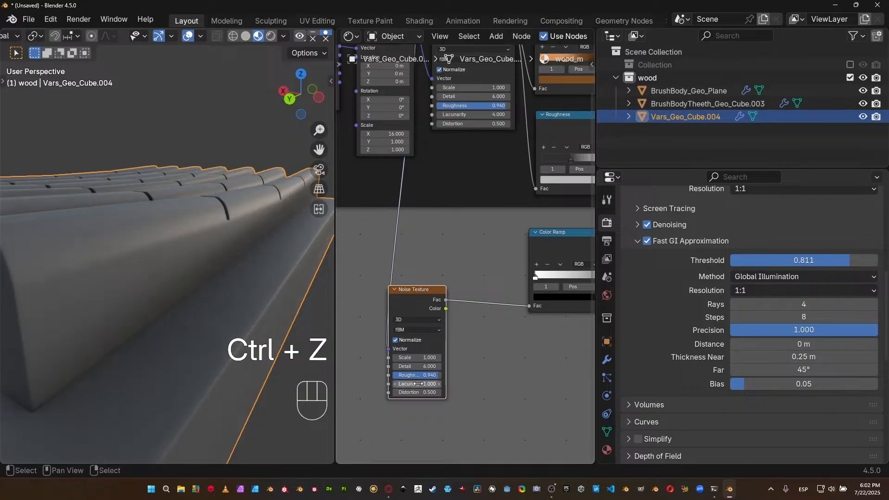
text(0)
key(Return)
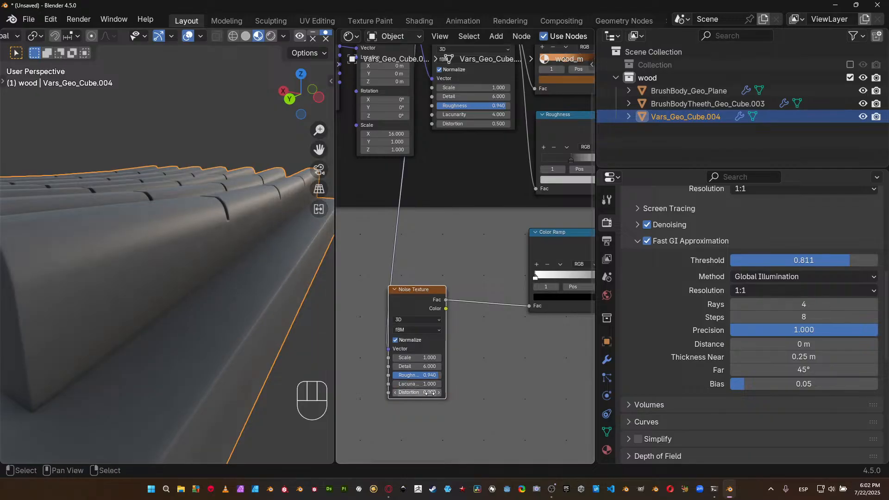
Set the lower Noise Texture's Lacunarity to 4 and Distortion to 0.5.
middle_drag(473, 205, 551, 266)
middle_drag(467, 341, 574, 290)
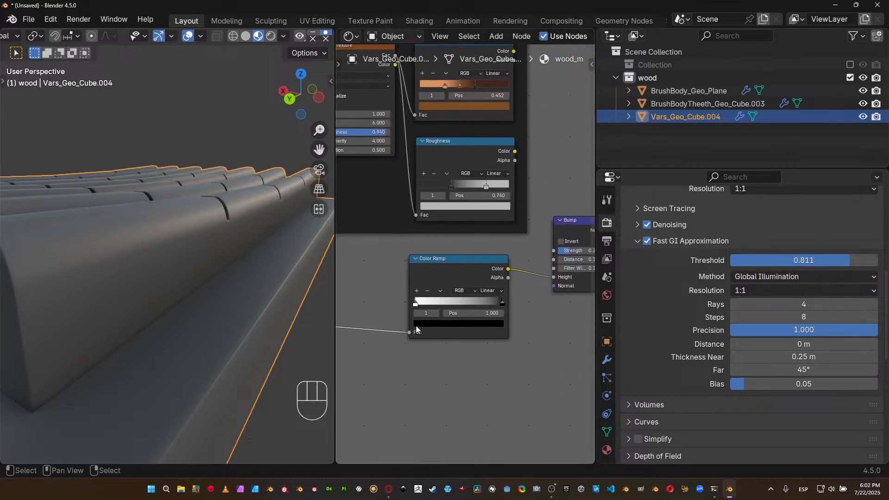
middle_drag(416, 330, 442, 332)
middle_drag(364, 321, 468, 294)
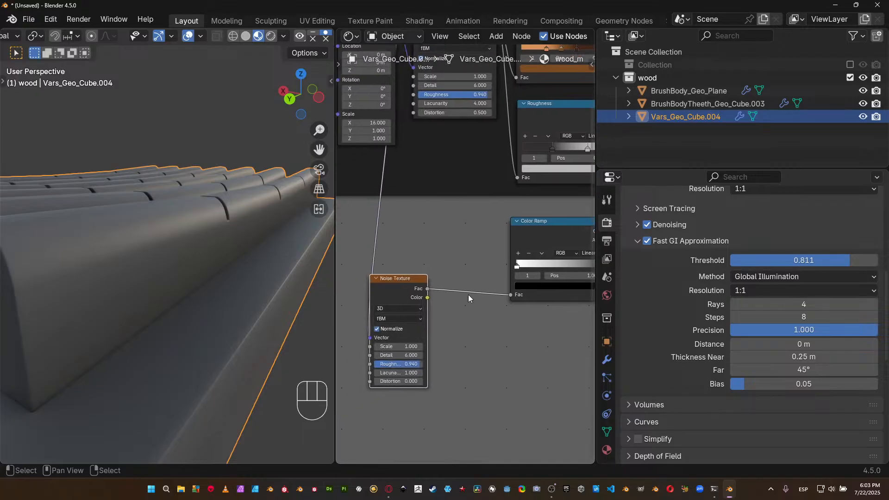
mouse_move(397, 376)
mouse_down()
mouse_move(369, 376)
mouse_move(442, 373)
mouse_up()
click(393, 374)
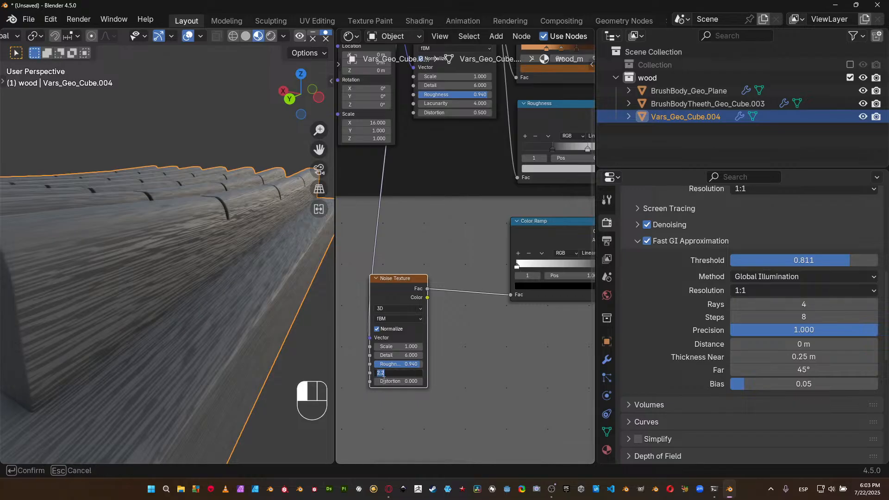
text(4)
key(Return)
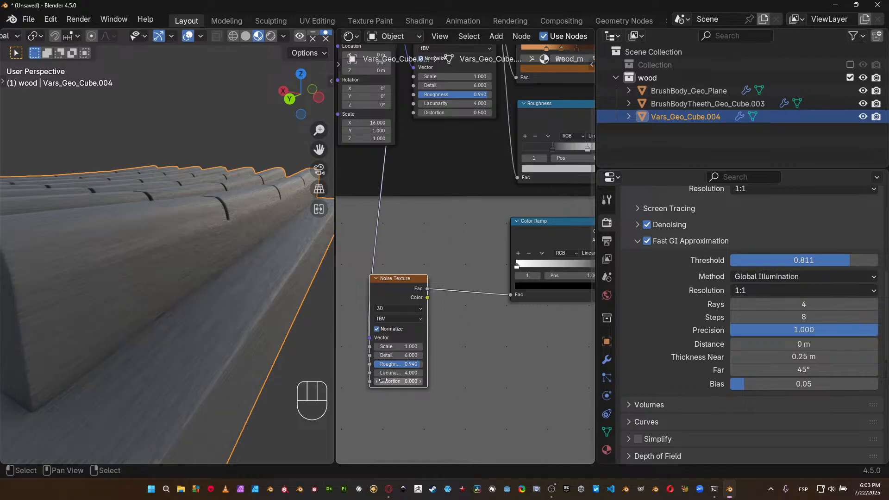
click(383, 380)
text(0.5)
key(Return)
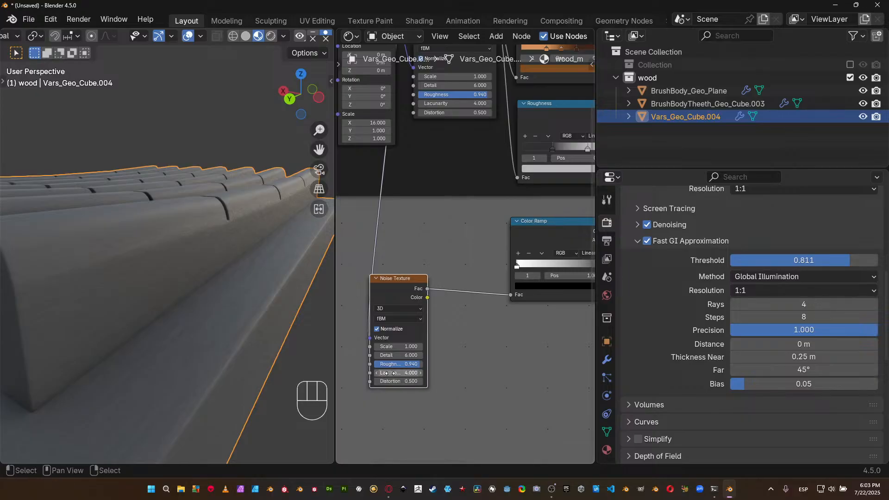
Try a Lacunarity of 8 on the lower Noise Texture, vary it, and reset it to 1.
click(391, 373)
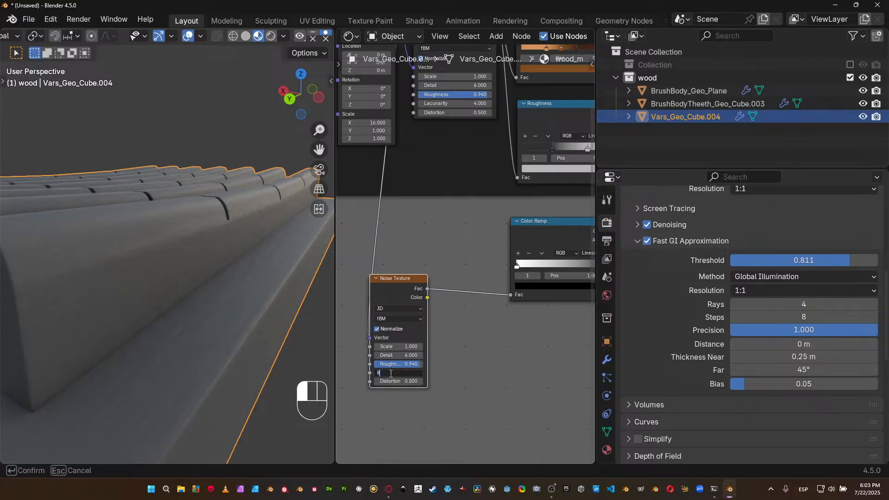
text(8)
key(Return)
mouse_move(390, 373)
mouse_down()
mouse_move(417, 372)
mouse_move(401, 373)
mouse_up()
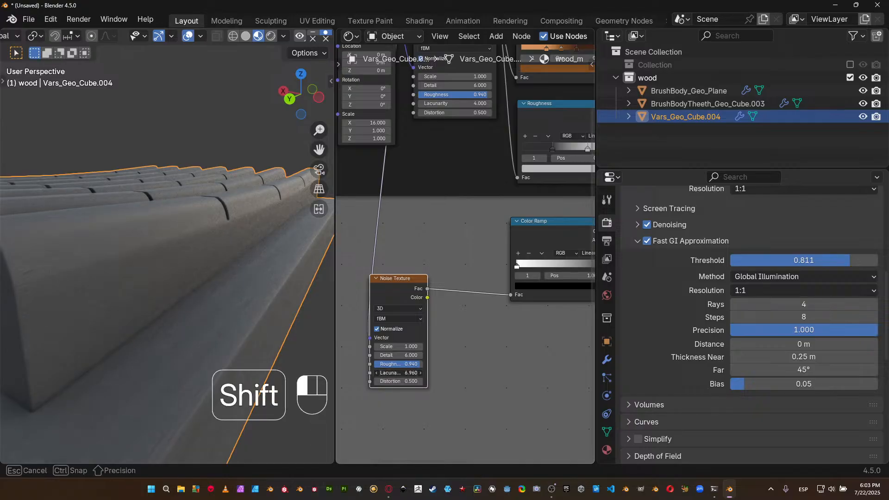
shift+drag(401, 373, 397, 373)
click(398, 372)
text(1)
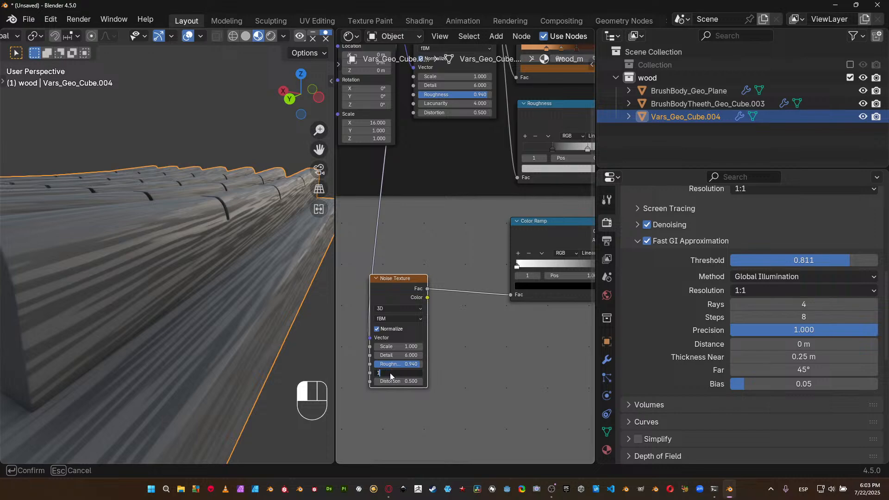
key(Return)
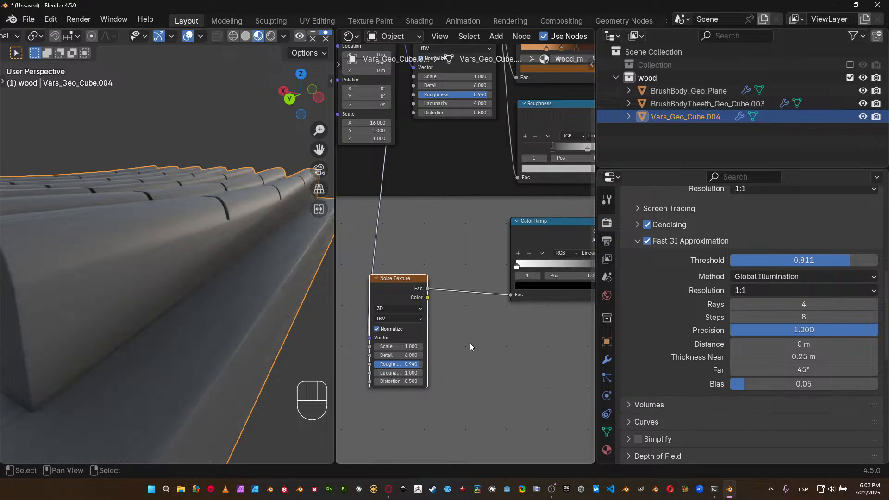
Raise the lower Noise Texture's Lacunarity in 0.1 increments to 2.2.
click(421, 373)
click(421, 373)
click(420, 373)
click(421, 373)
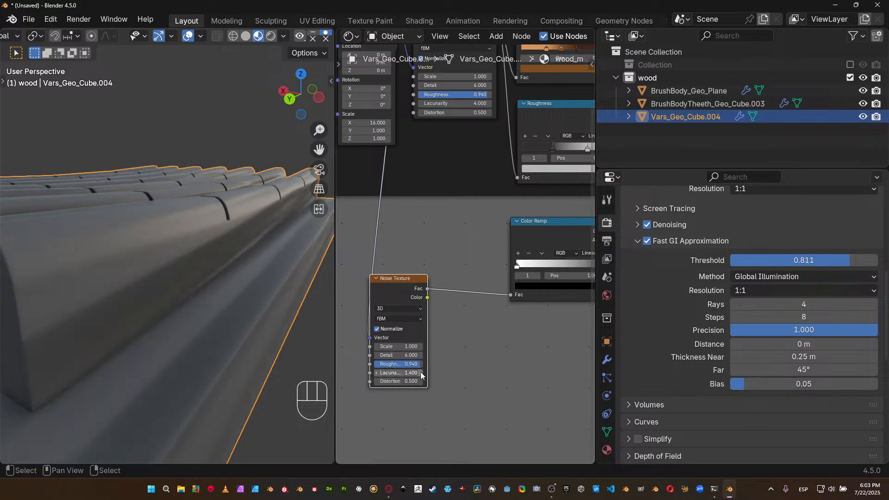
click(421, 372)
click(421, 373)
click(420, 373)
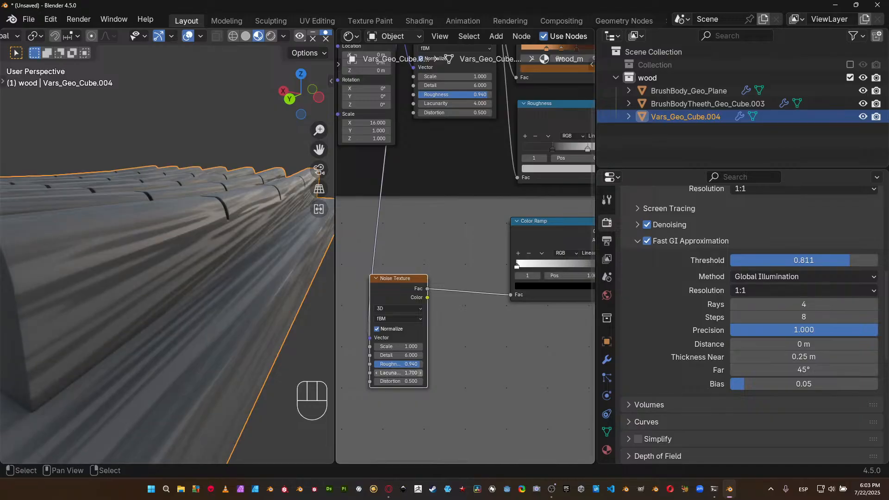
click(421, 373)
click(420, 373)
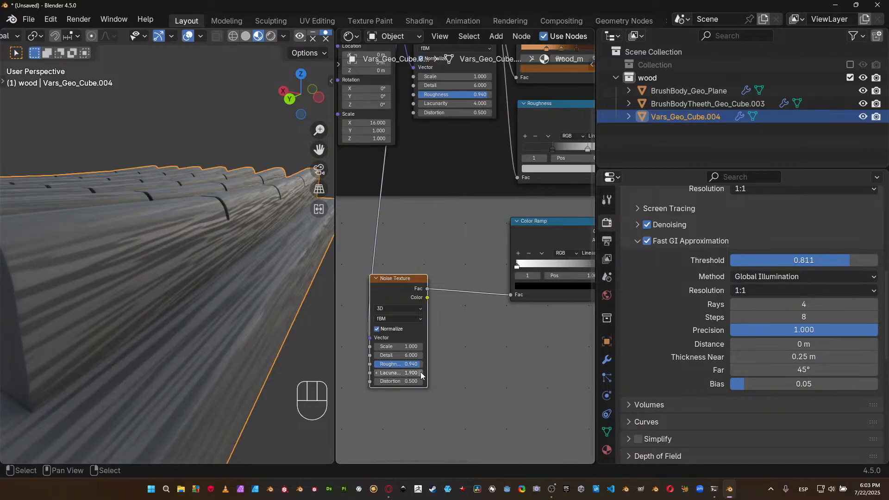
click(420, 373)
click(421, 373)
click(421, 373)
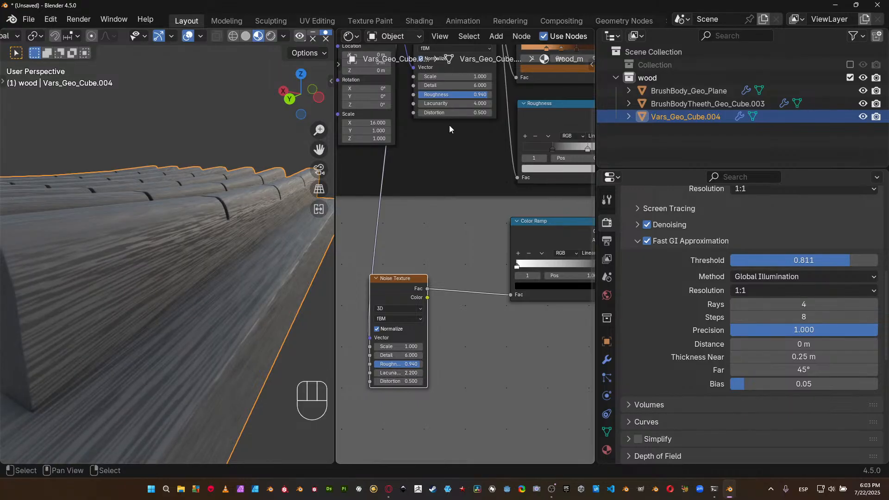
Set the Lacunarity of the Noise Texture inside the wood frame to 2.2.
middle_drag(451, 104, 420, 168)
click(446, 168)
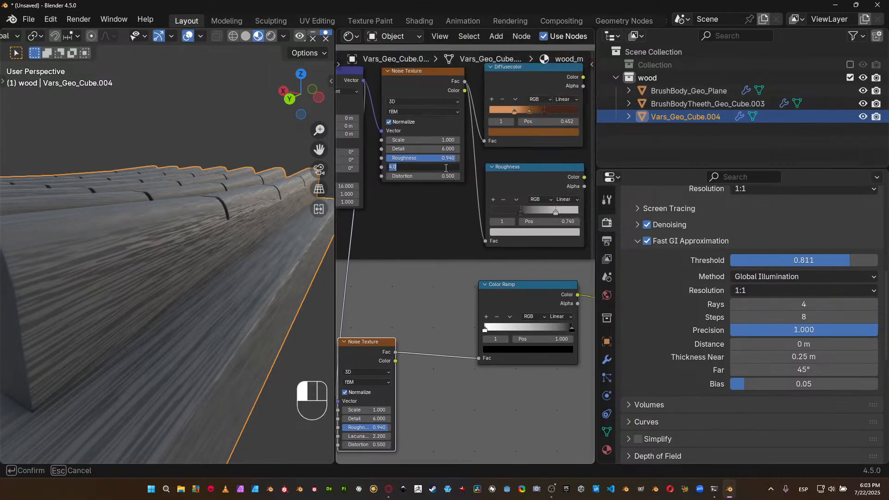
text(2.2)
key(Return)
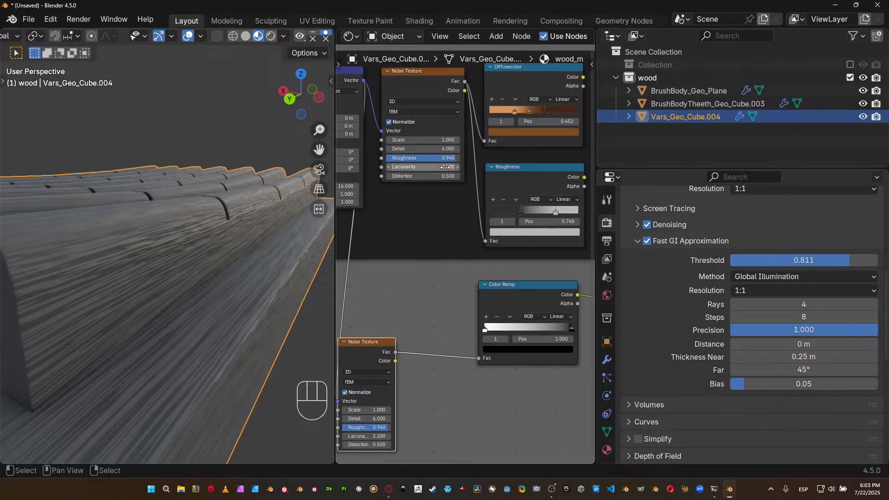
Delete the lower Noise Texture and connect the wood frame noise's Fac to the bump's Color Ramp.
key(x)
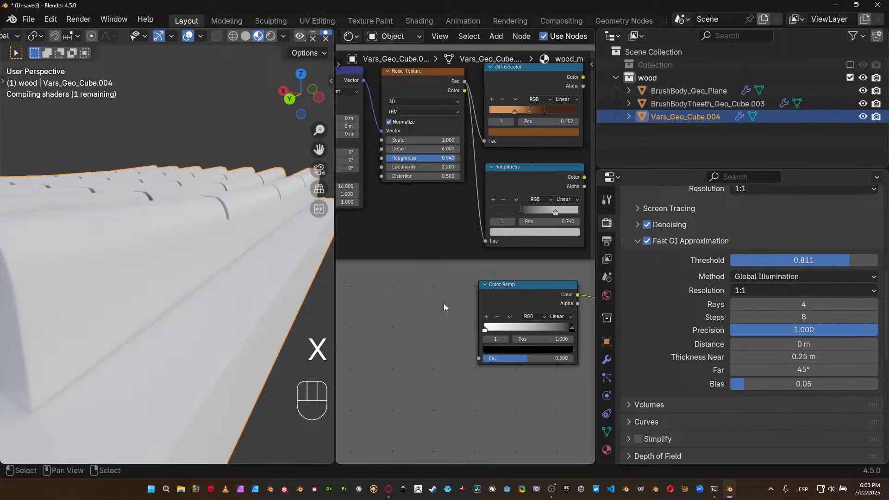
middle_drag(475, 284, 412, 315)
middle_drag(370, 216, 375, 187)
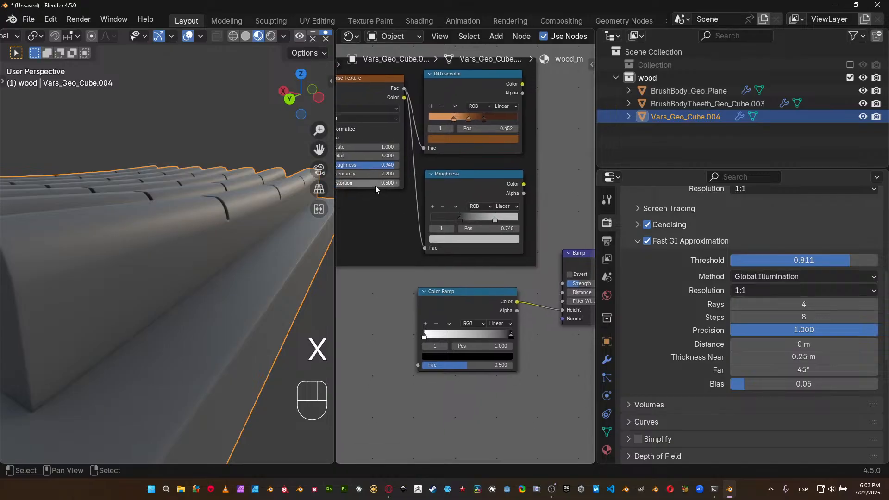
click(419, 367)
drag(419, 366, 403, 89)
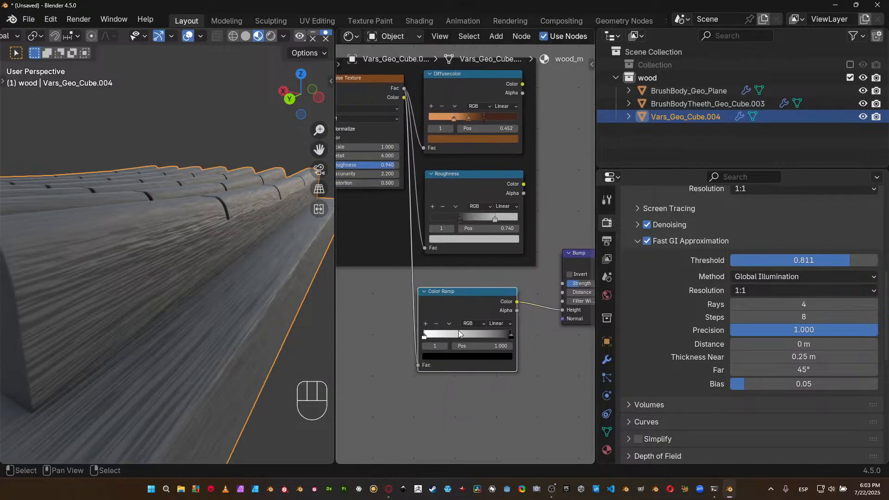
Set the Bump node's Distance to 0.01.
middle_drag(464, 284, 381, 281)
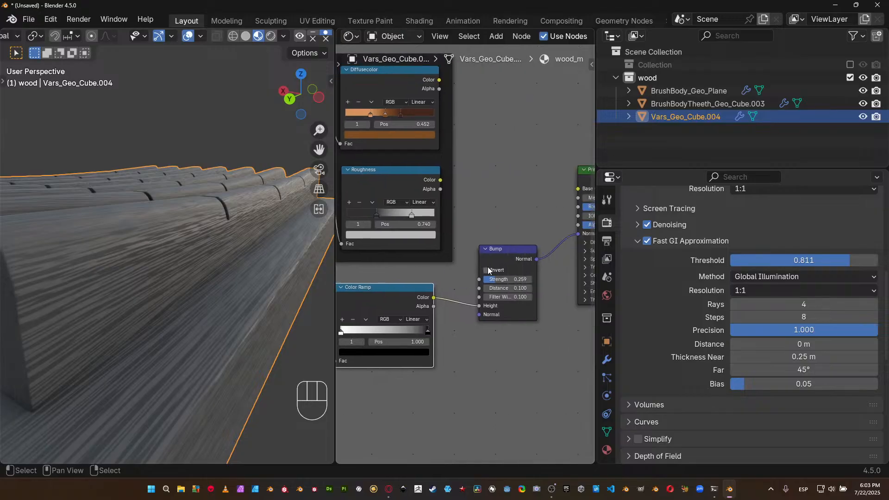
click(512, 287)
text(0.01)
key(Return)
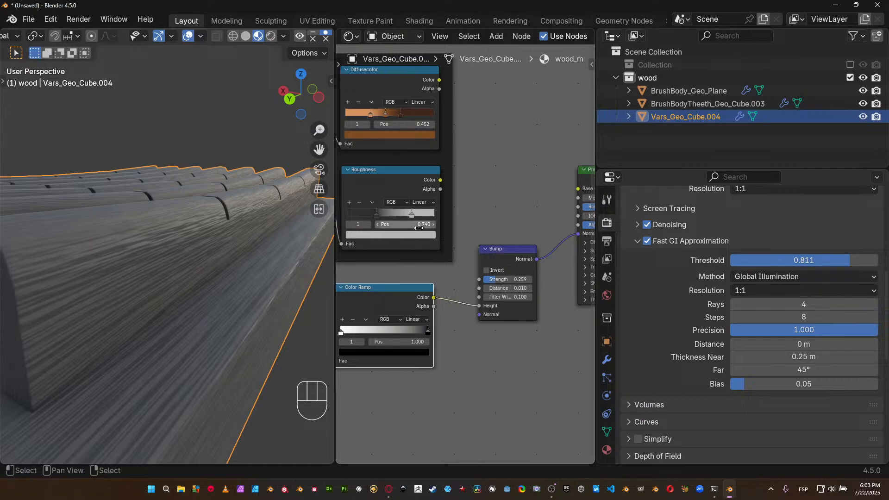
Try to change the Bump node's Filter Width to 0.2.
middle_drag(471, 104, 457, 121)
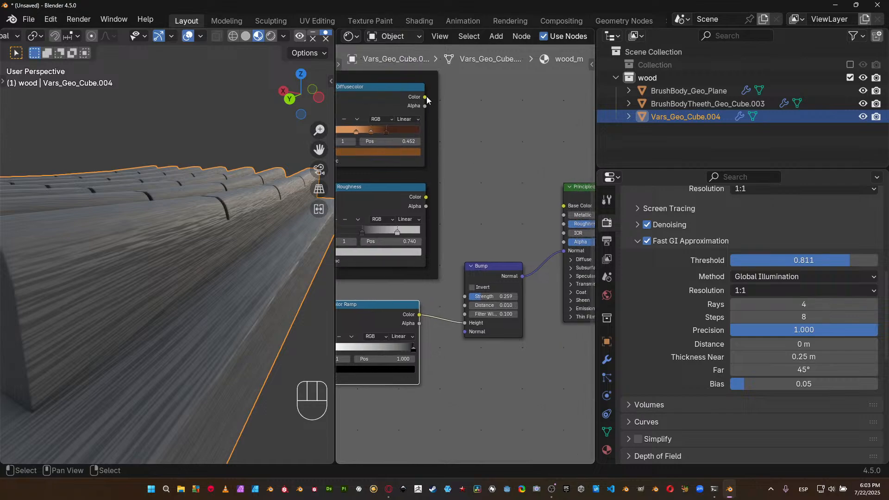
middle_drag(439, 347, 445, 346)
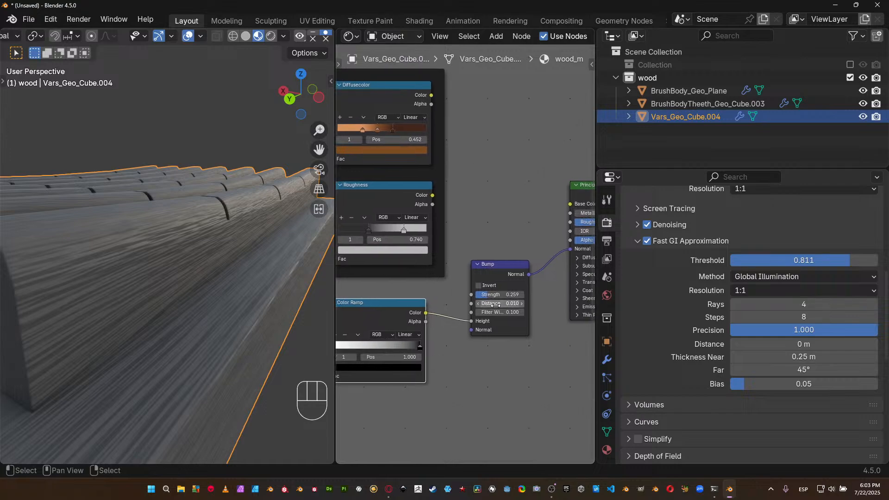
click(498, 313)
text(.2.)
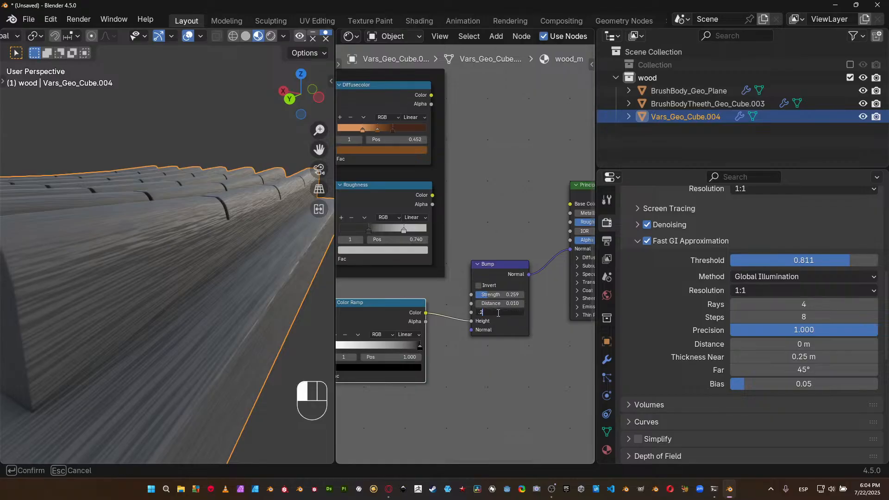
key(Return)
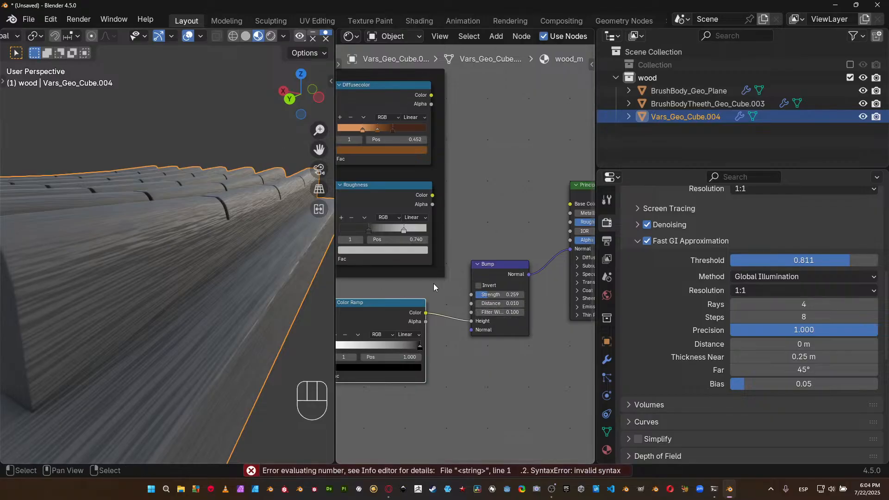
Flip the bump's Color Ramp so black comes first and set its interpolation to B-Spline.
middle_drag(423, 283, 477, 262)
click(412, 314)
click(423, 321)
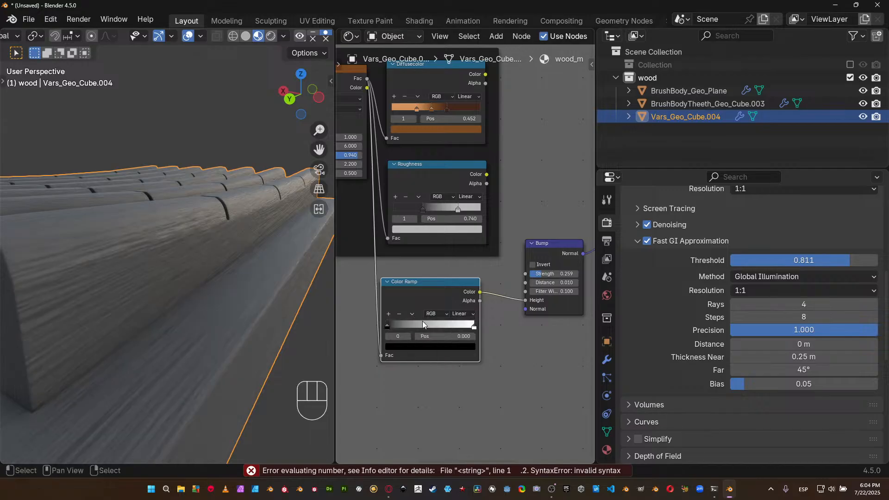
click(472, 315)
click(473, 360)
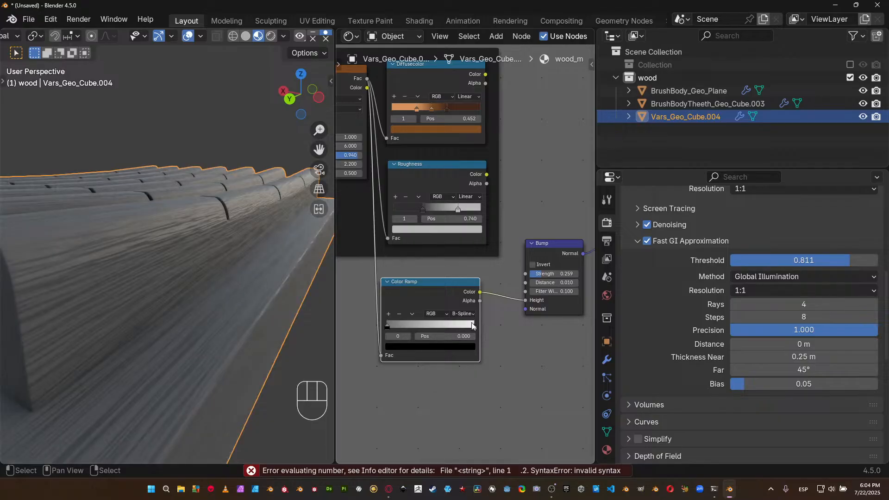
Connect the Diffusecolor ramp to the Principled BSDF's Base Color and the Roughness ramp to its Roughness.
middle_drag(484, 180, 435, 255)
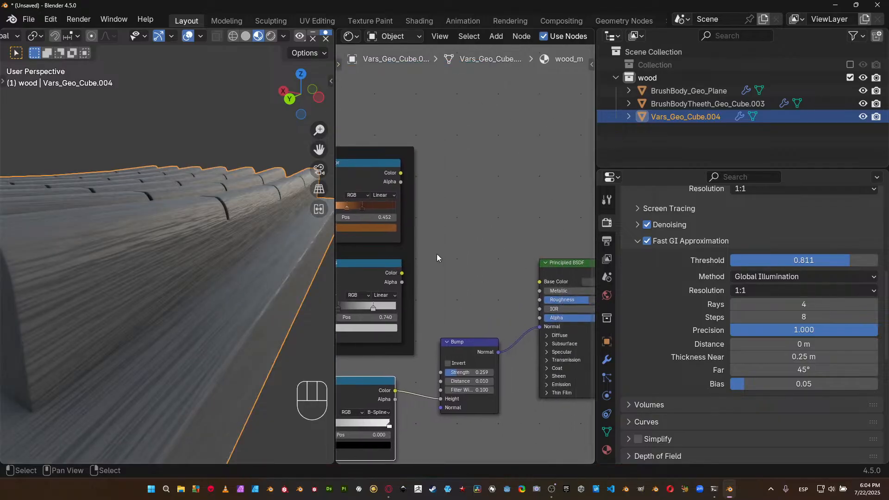
drag(532, 281, 401, 172)
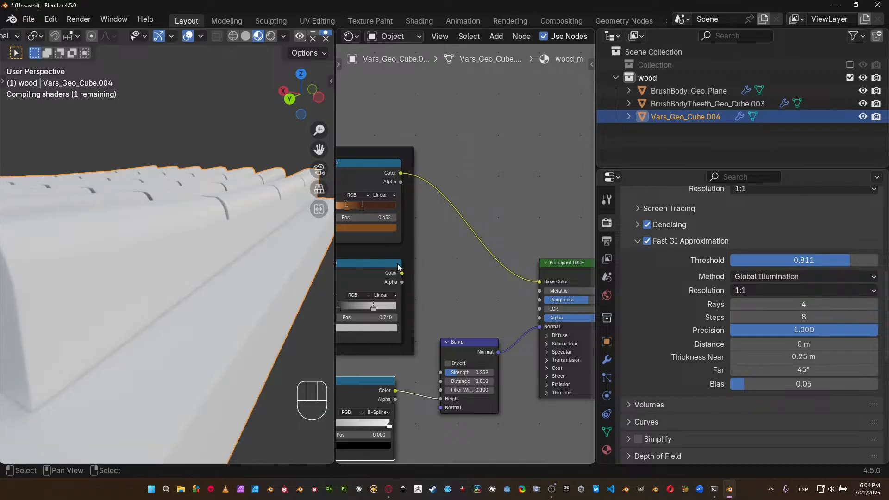
drag(402, 273, 539, 302)
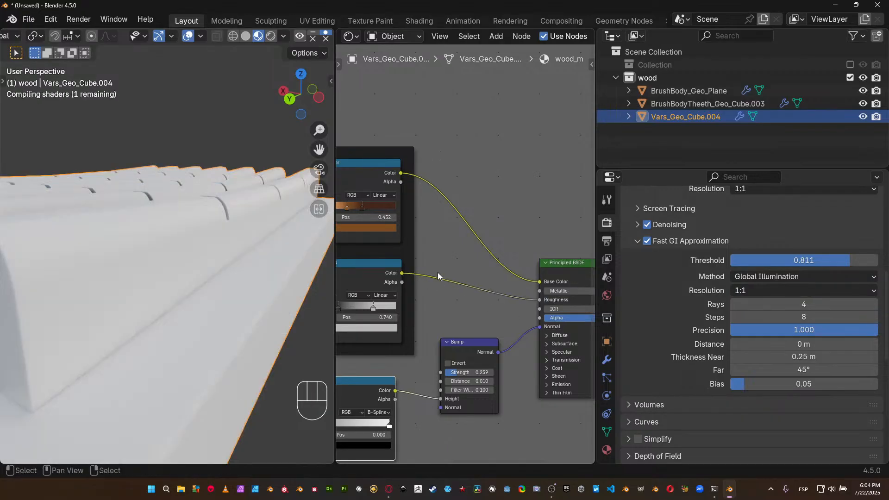
Set the Bump node's Strength to 0.1 and inspect the wood on the whole part.
click(482, 372)
key(BackSpace)
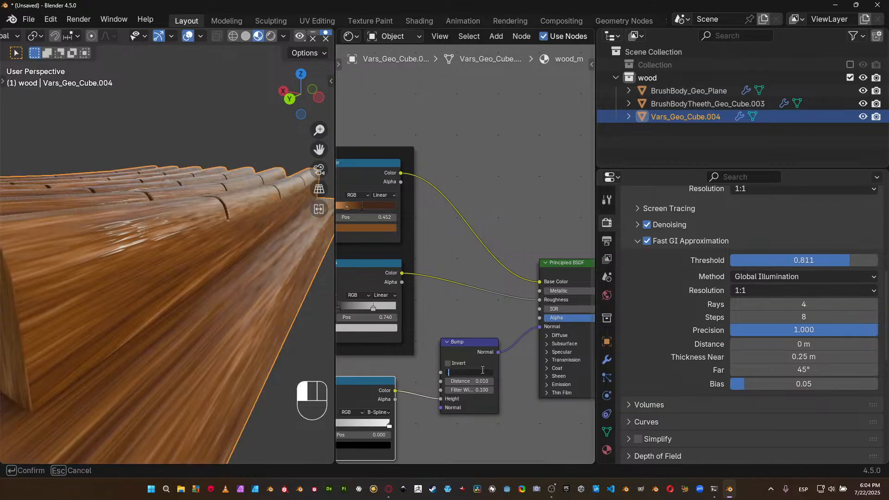
text(.1)
key(Return)
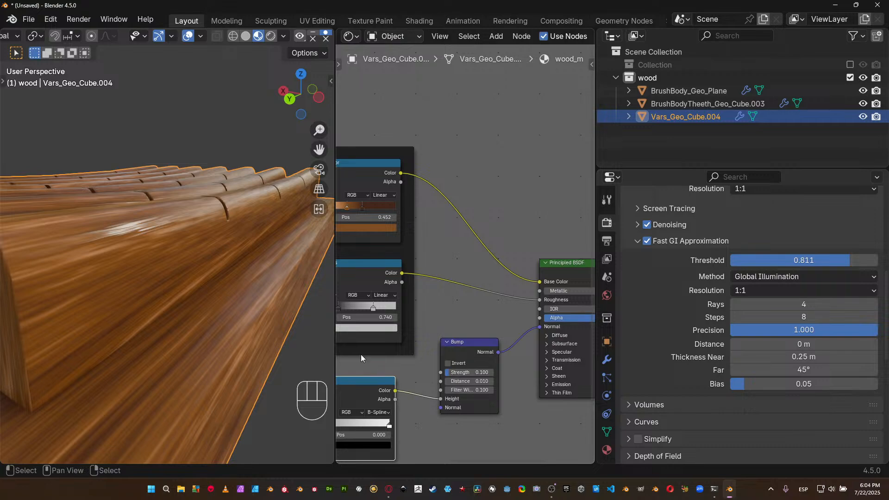
scroll(282, 291, down, 5)
middle_drag(243, 282, 215, 254)
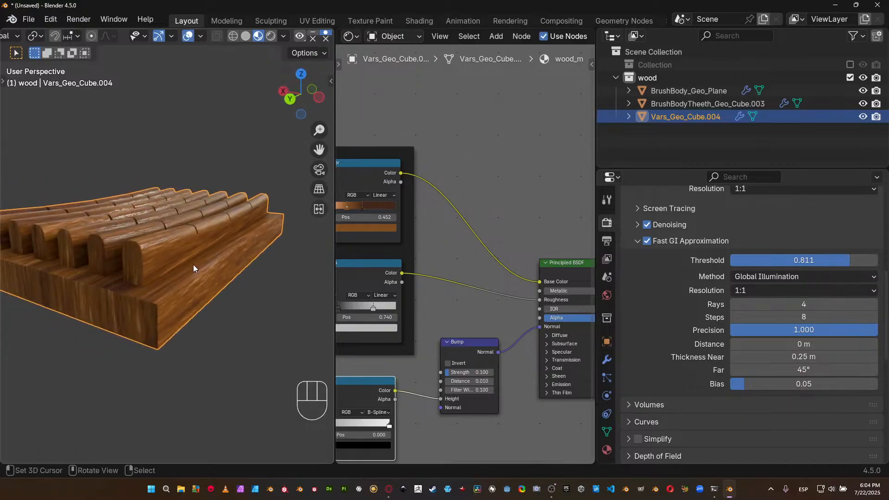
Copy the Roughness ramp's dark stop color onto the black stop of the bump's Color Ramp.
middle_drag(391, 408, 453, 377)
scroll(452, 376, up, 1)
middle_drag(386, 415, 444, 374)
scroll(445, 374, up, 2)
scroll(445, 378, up, 1)
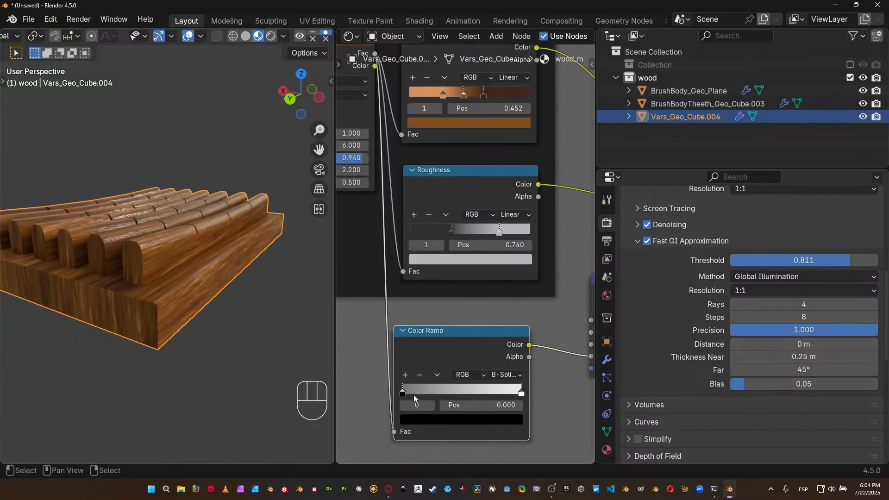
click(451, 232)
key(ctrl+c)
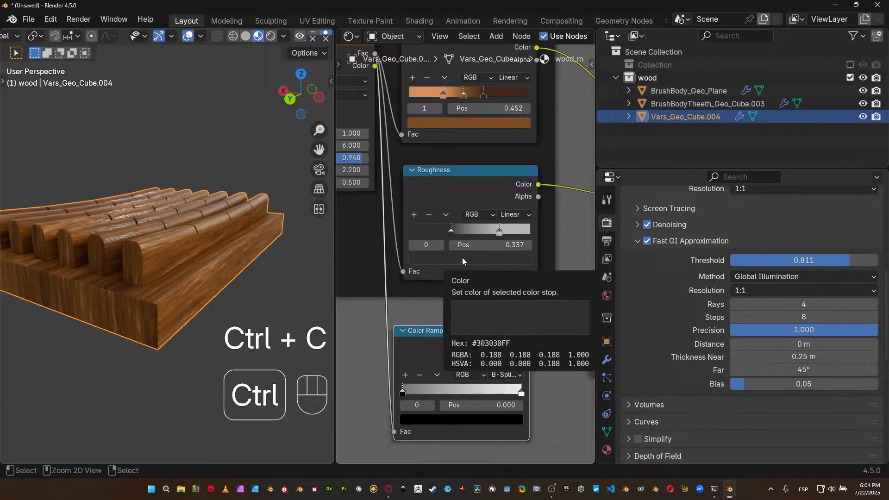
click(403, 393)
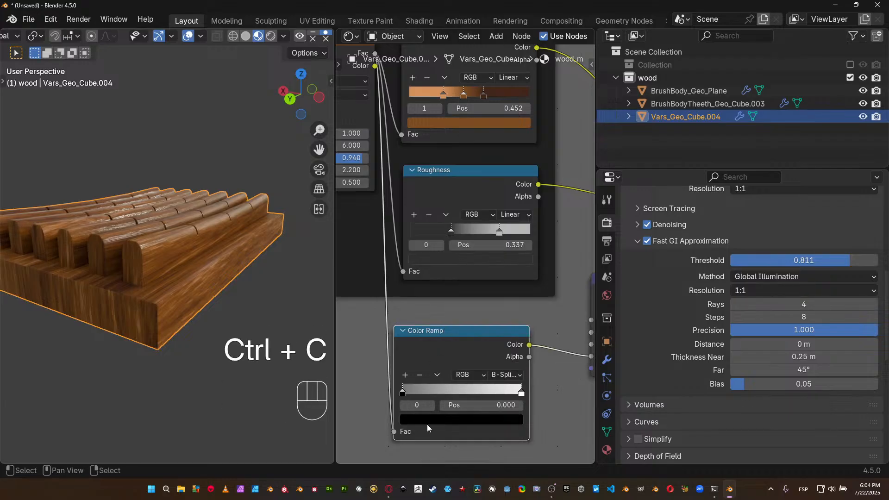
key(ctrl+v)
middle_drag(302, 298, 308, 317)
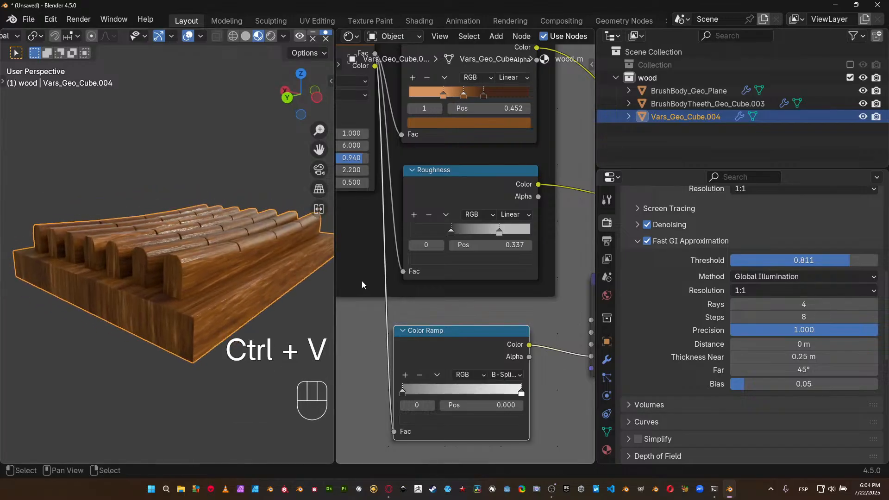
Move the dark stop of the bump's Color Ramp to position 0.362 while viewing the wood up close.
middle_drag(459, 313, 327, 332)
middle_drag(419, 356, 496, 299)
scroll(216, 304, up, 4)
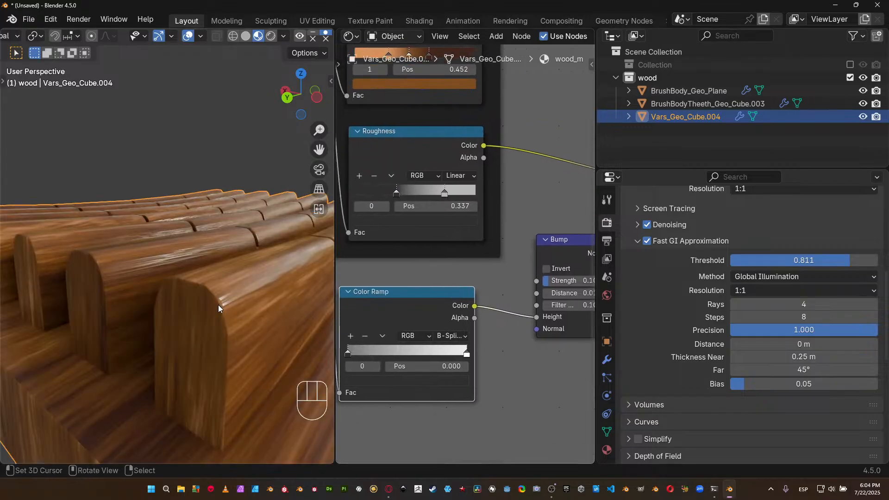
scroll(220, 305, up, 3)
click(351, 350)
drag(351, 351, 392, 355)
Set the Bump node's Distance to 0.025, raise it to 0.125, and check the relief on the ridged part.
middle_drag(538, 282, 485, 304)
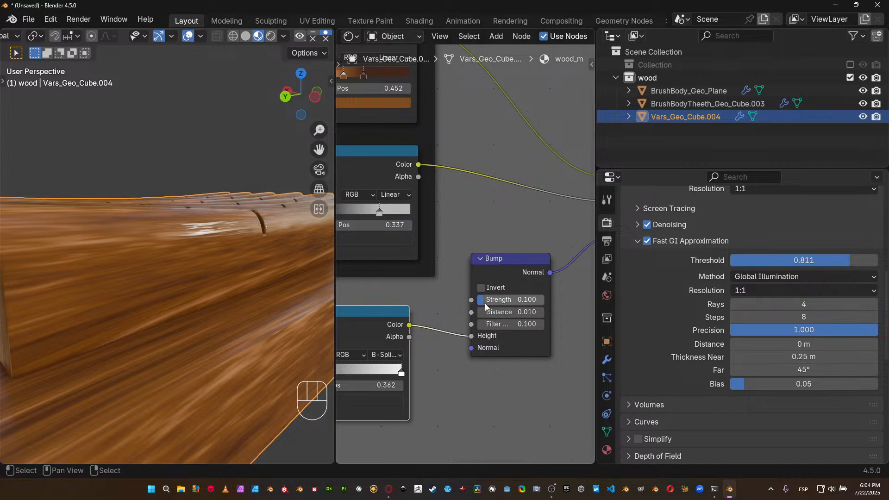
click(491, 312)
text(.0)
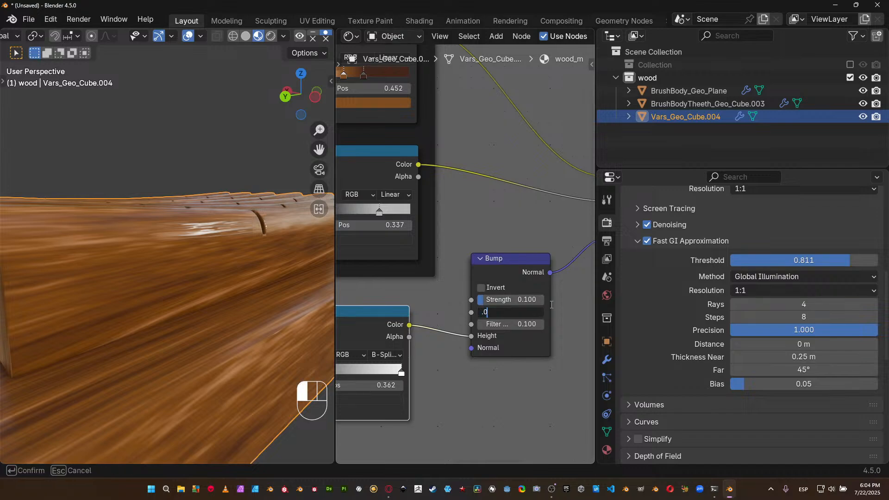
text(25)
key(Return)
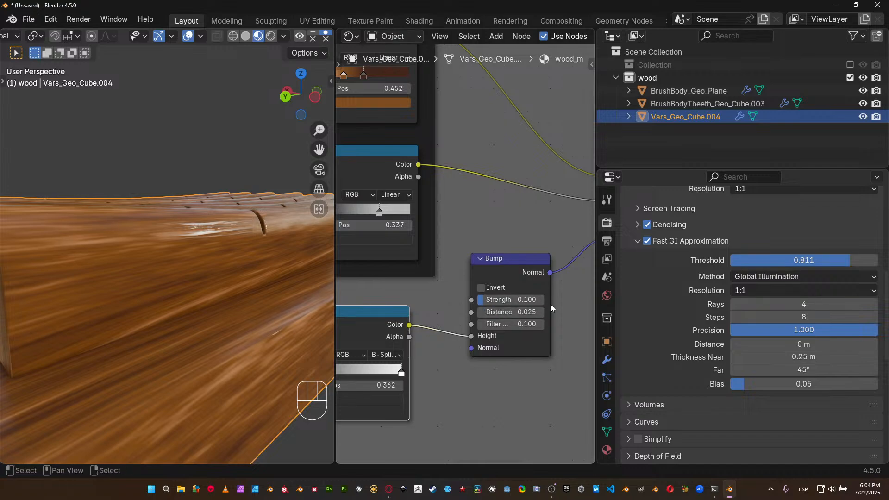
click(540, 314)
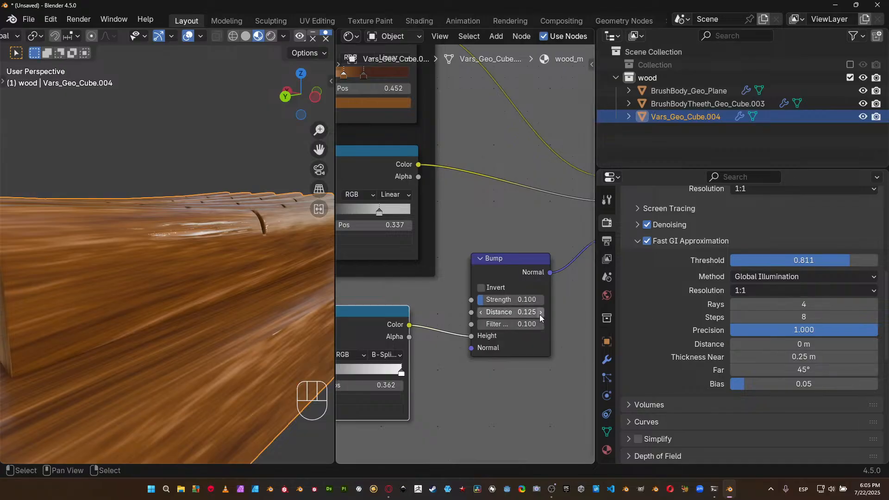
scroll(232, 263, down, 8)
middle_drag(241, 262, 198, 290)
scroll(258, 274, up, 4)
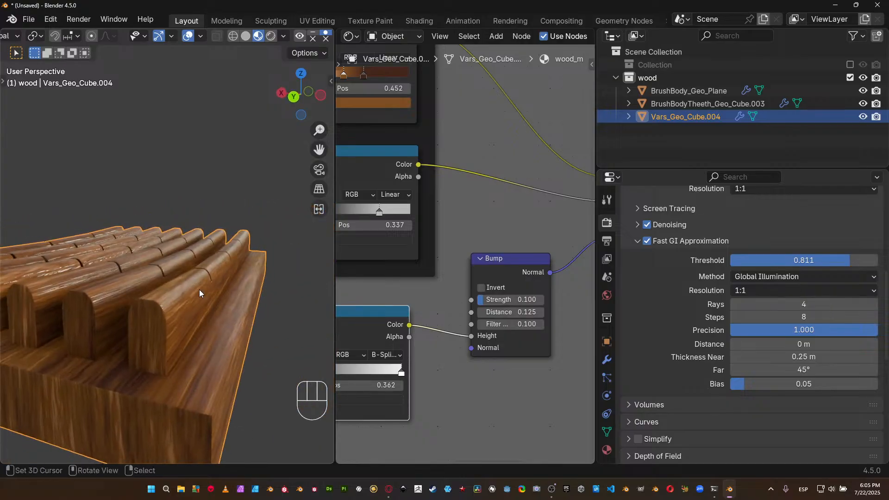
Move the Roughness ramp's dark stop to 0.298 and its light stop closer to it, and inspect the part in a maximized viewport.
middle_drag(414, 208, 446, 220)
click(371, 222)
mouse_move(371, 221)
mouse_down()
mouse_move(381, 222)
mouse_move(355, 222)
mouse_up()
drag(418, 223, 365, 222)
scroll(153, 320, down, 5)
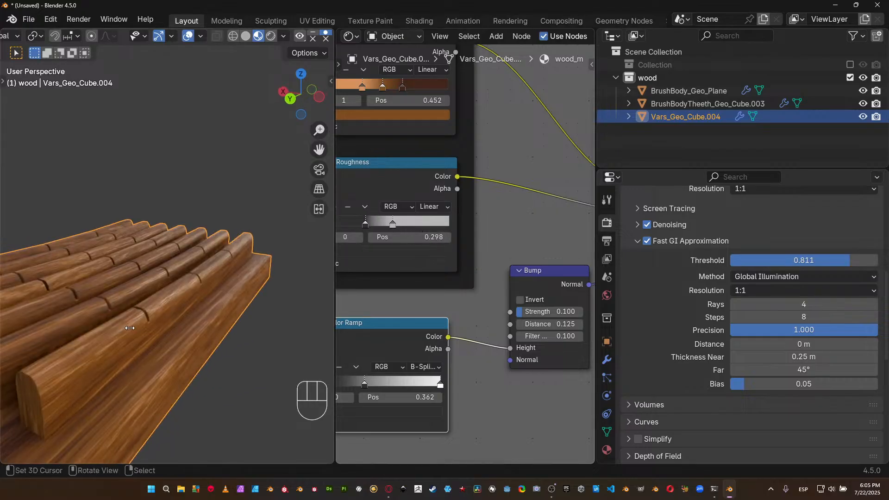
shift+middle_drag(182, 317, 238, 309)
key(ctrl+space)
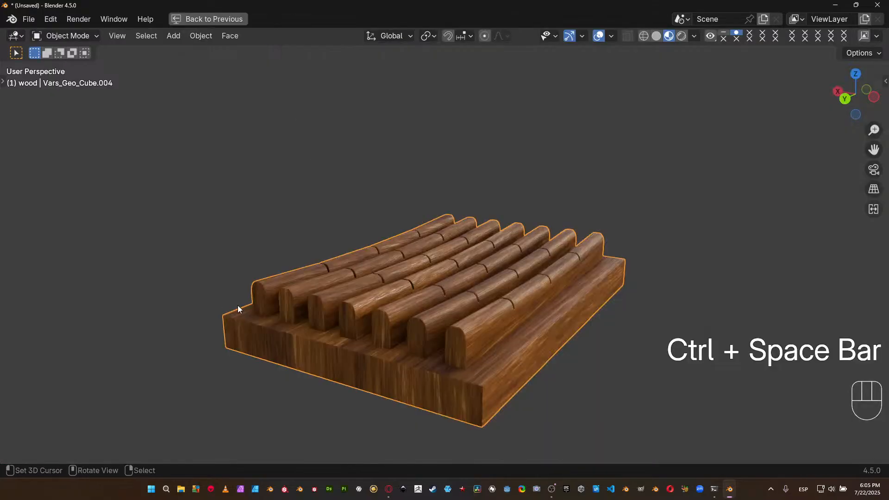
shift+middle_drag(439, 292, 471, 222)
scroll(452, 254, up, 2)
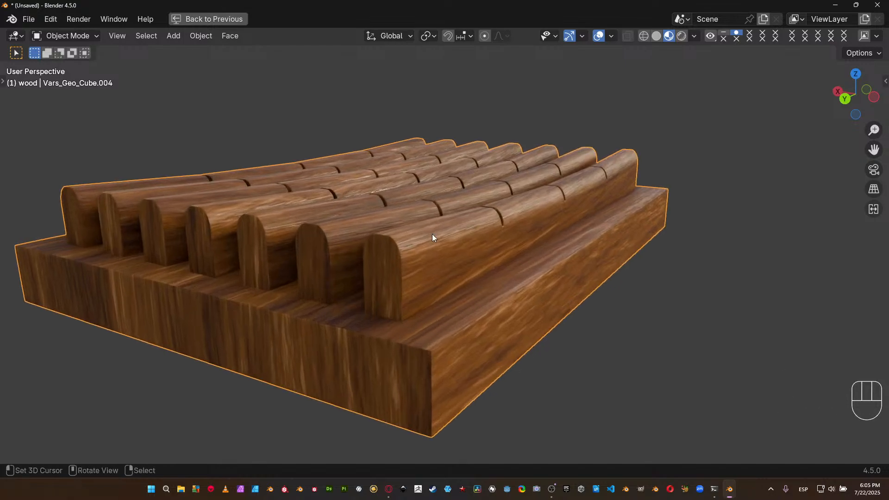
key(ctrl+space)
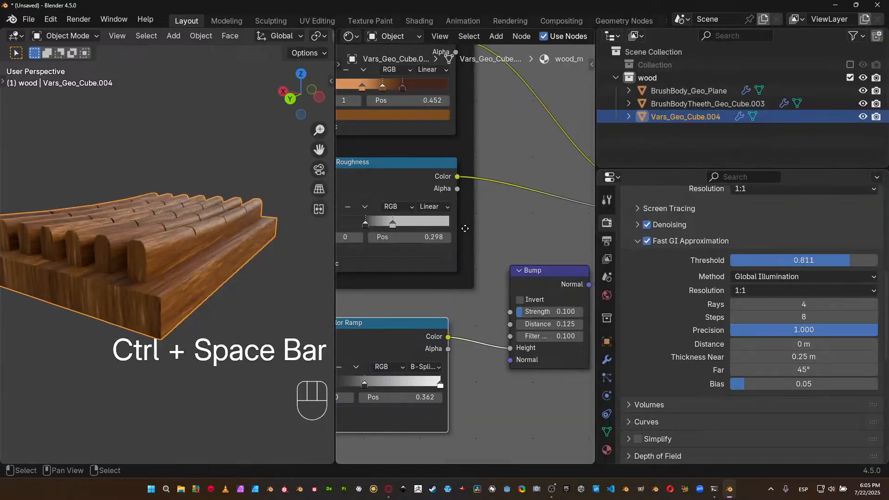
Move the dark brown stop of the Diffusecolor ramp to position 0.567.
scroll(465, 228, up, 3)
scroll(452, 276, up, 5)
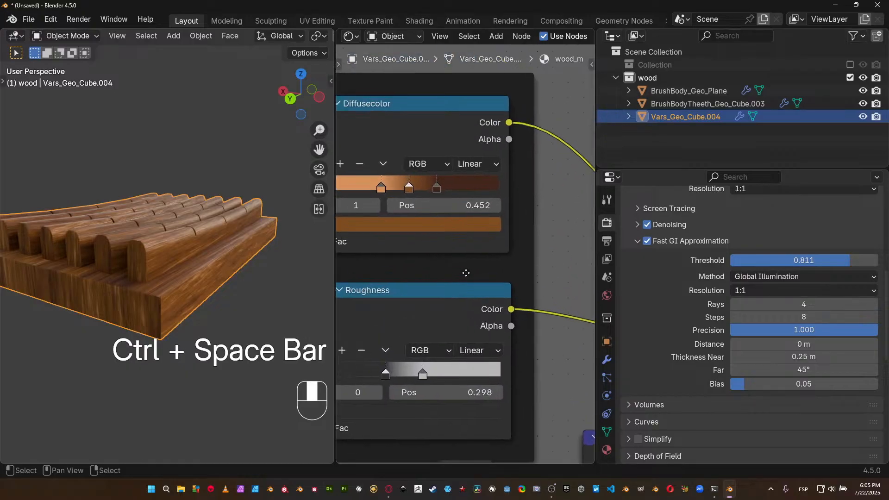
drag(469, 202, 496, 199)
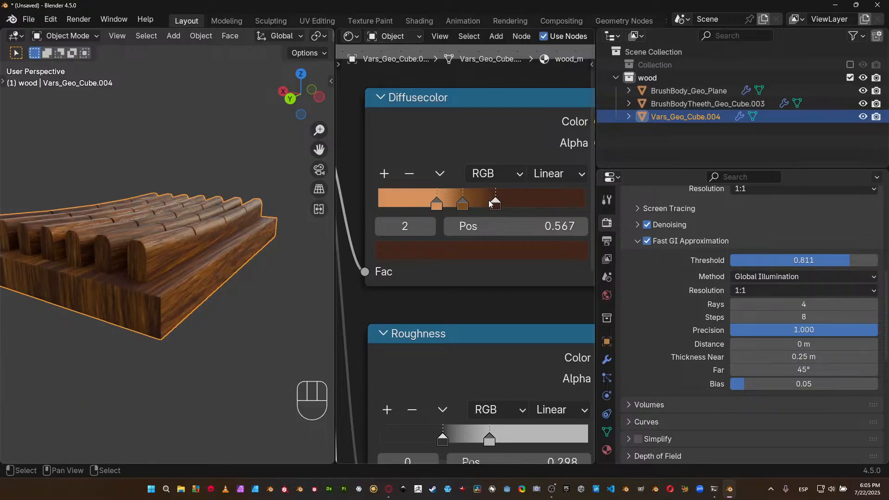
Try the Diffusecolor ramp's light stop at 0.317 with a slightly different color, and undo the color change.
click(438, 203)
drag(437, 201, 443, 202)
click(449, 250)
drag(441, 145, 442, 143)
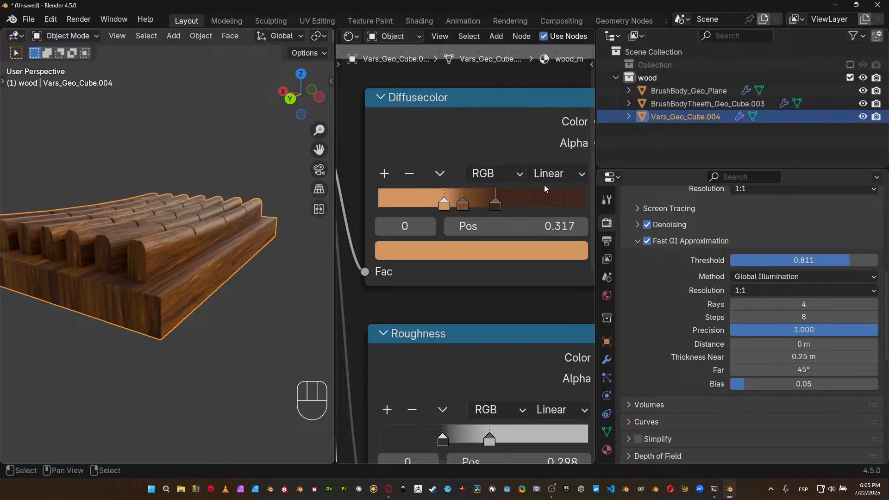
key(ctrl+z)
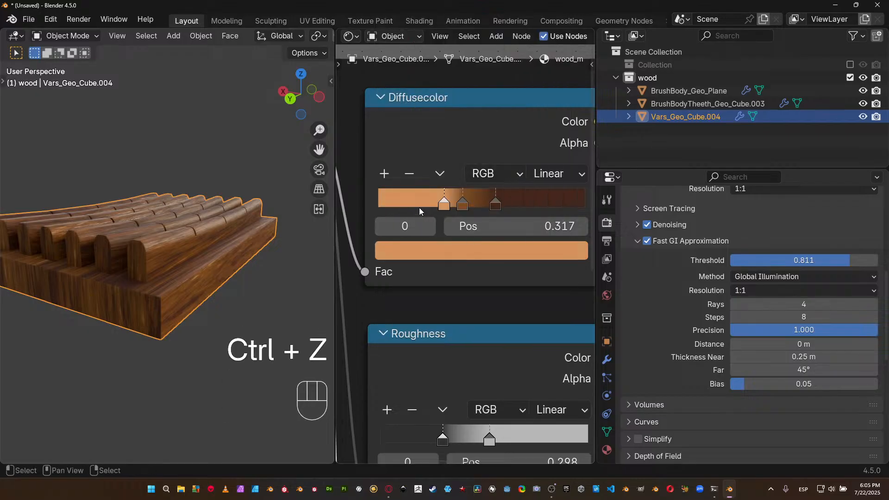
Move the light orange stop of the Diffusecolor ramp to position 0.125 and check the color on the part.
drag(462, 204, 404, 196)
middle_drag(180, 224, 172, 241)
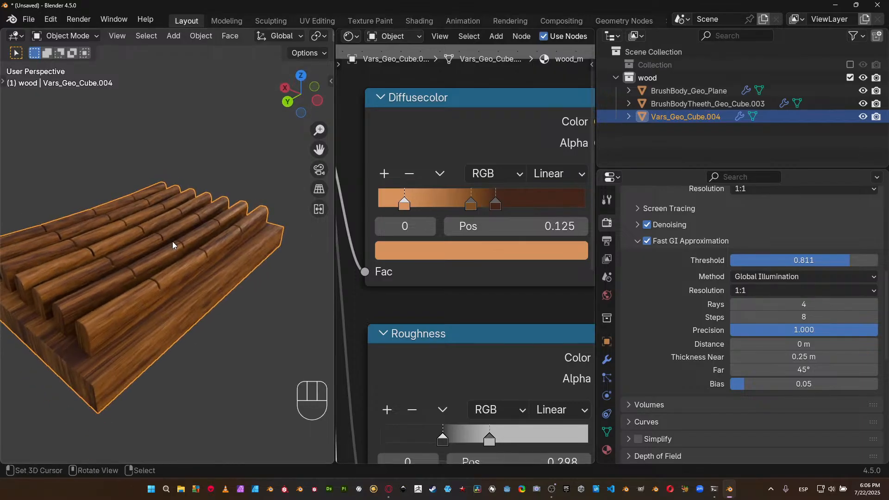
Examine the wood grain along the long wooden handle beside the ridged part.
scroll(174, 241, down, 8)
middle_drag(251, 251, 86, 251)
shift+middle_drag(112, 209, 236, 256)
scroll(206, 245, up, 5)
shift+middle_drag(209, 172, 200, 282)
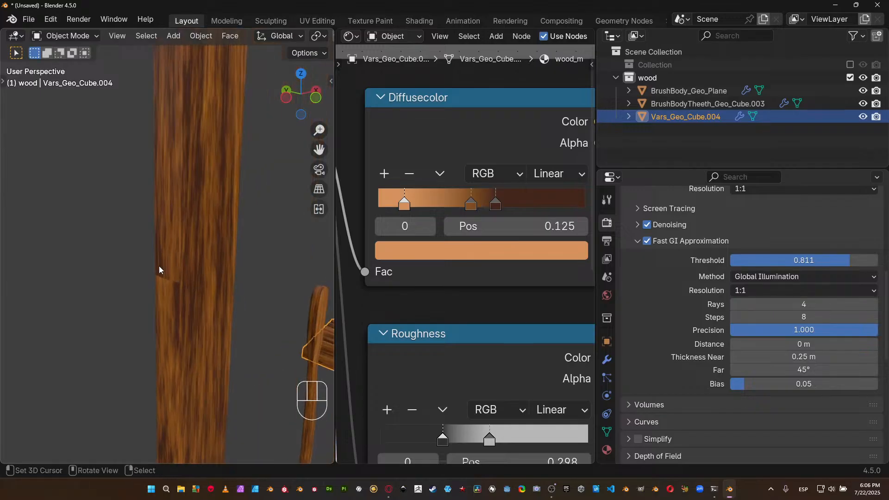
scroll(181, 276, down, 3)
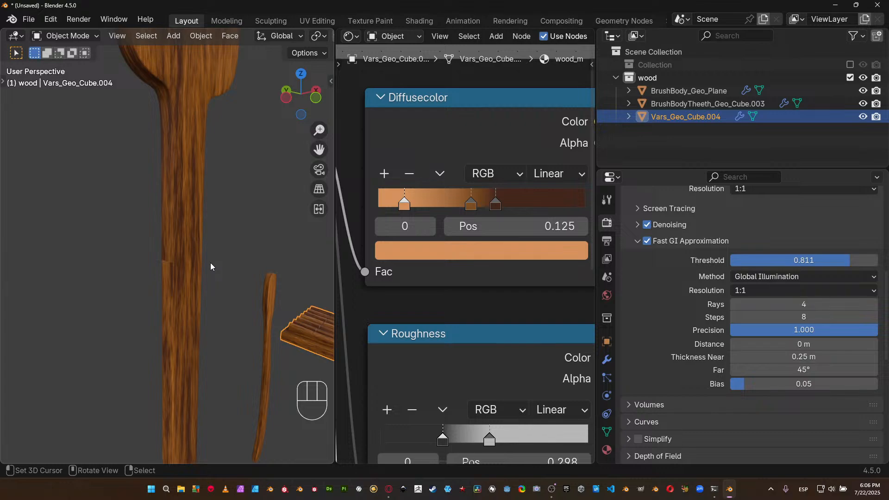
Widen the shader node area and frame the whole wood_m node tree from Texture Coordinate to Principled BSDF.
scroll(548, 239, down, 4)
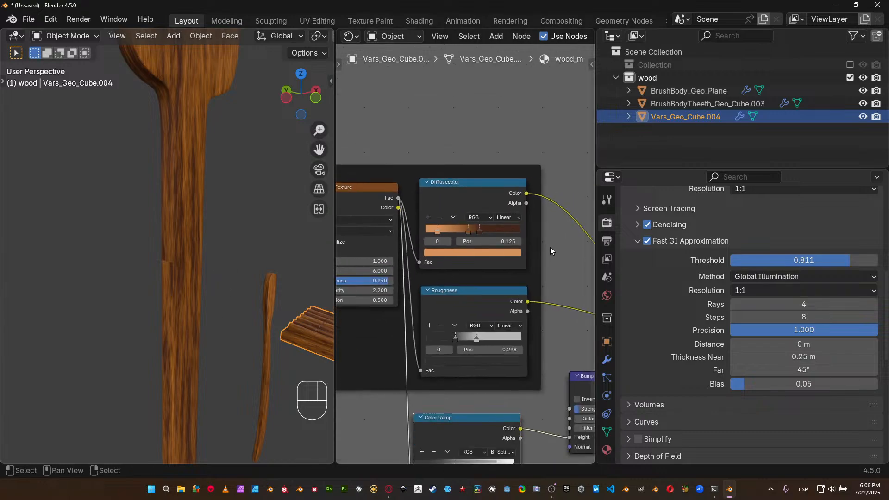
middle_drag(448, 267, 518, 220)
scroll(476, 222, down, 4)
drag(335, 304, 279, 296)
scroll(311, 293, down, 2)
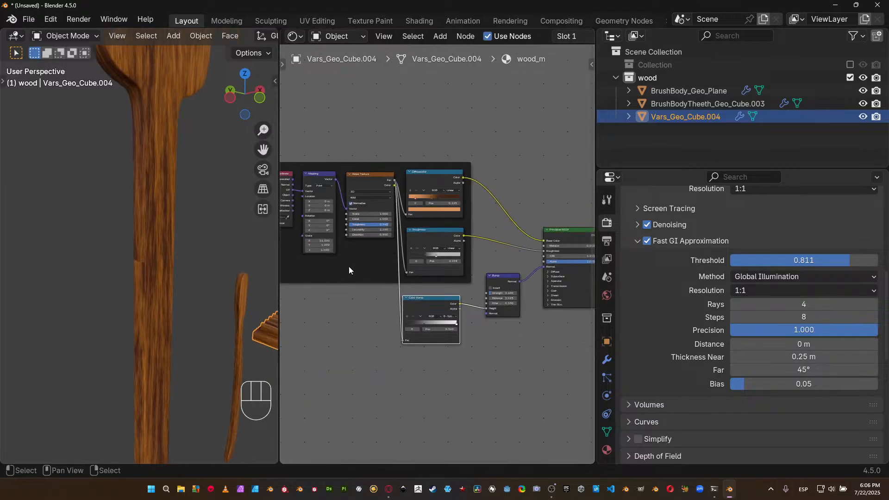
middle_drag(350, 268, 379, 270)
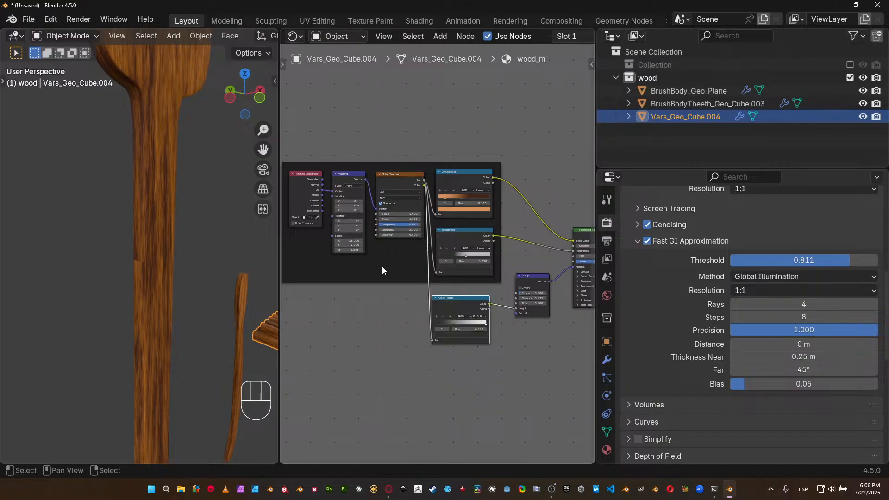
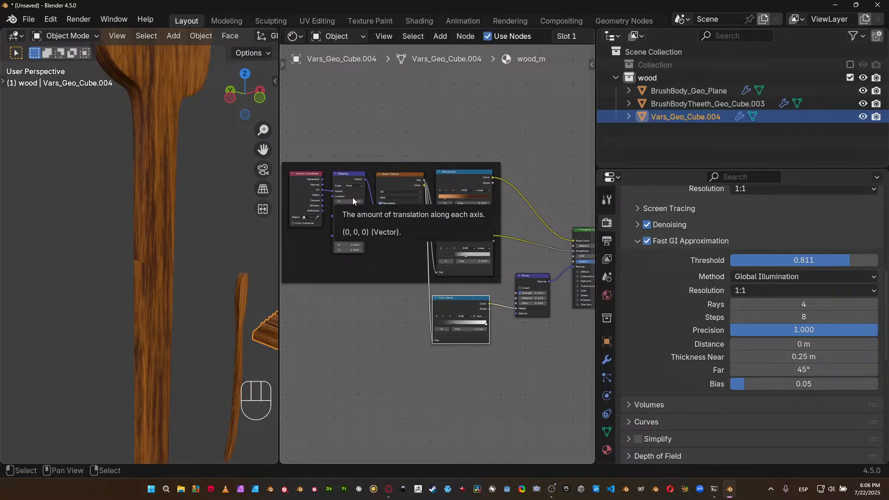
Extend the shader node area across the neighbouring properties area and fit the full wood_m node chain in it.
scroll(319, 188, up, 1)
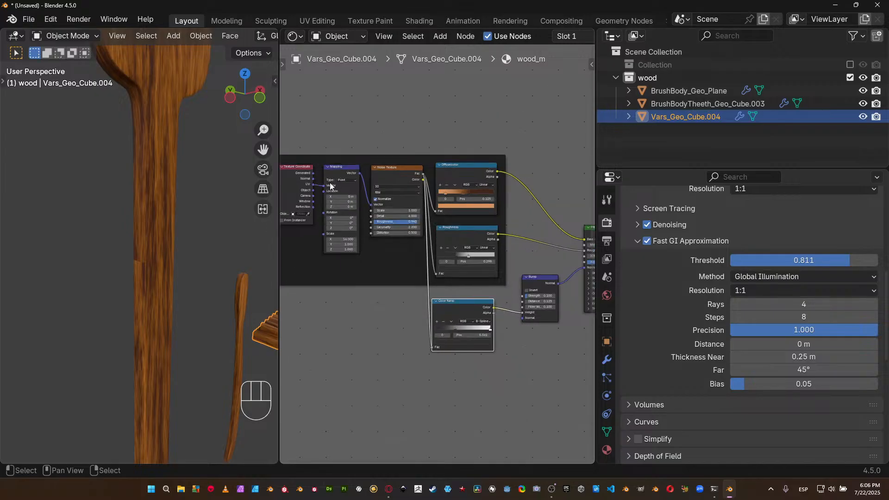
middle_drag(319, 187, 356, 184)
drag(598, 244, 728, 245)
middle_drag(605, 258, 563, 252)
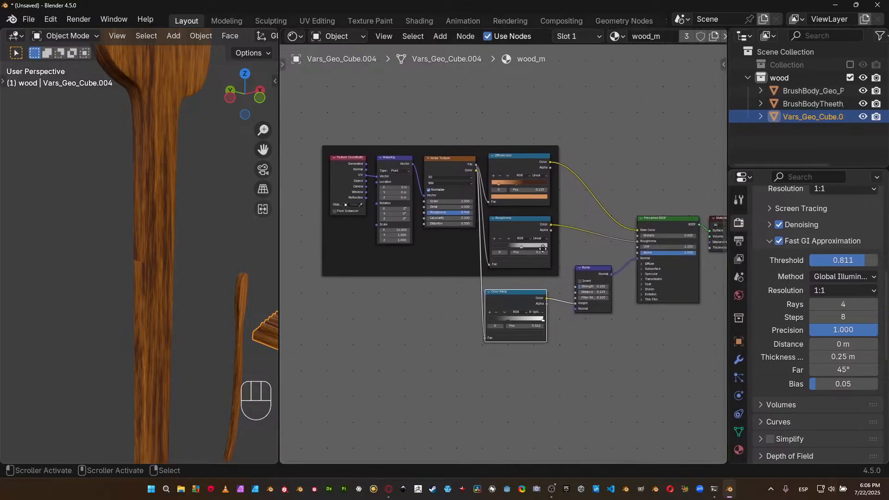
scroll(413, 266, up, 1)
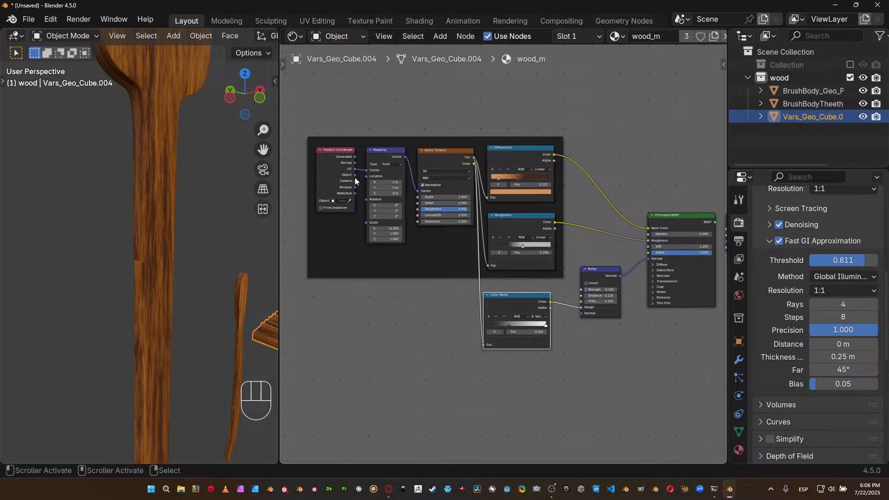
Review each wood_m node from Texture Coordinate through Mapping, Noise Texture and the ramps to Bump, and the grain on the long handle.
click(338, 160)
click(382, 155)
click(446, 152)
click(511, 150)
click(522, 231)
click(524, 311)
click(599, 269)
click(598, 270)
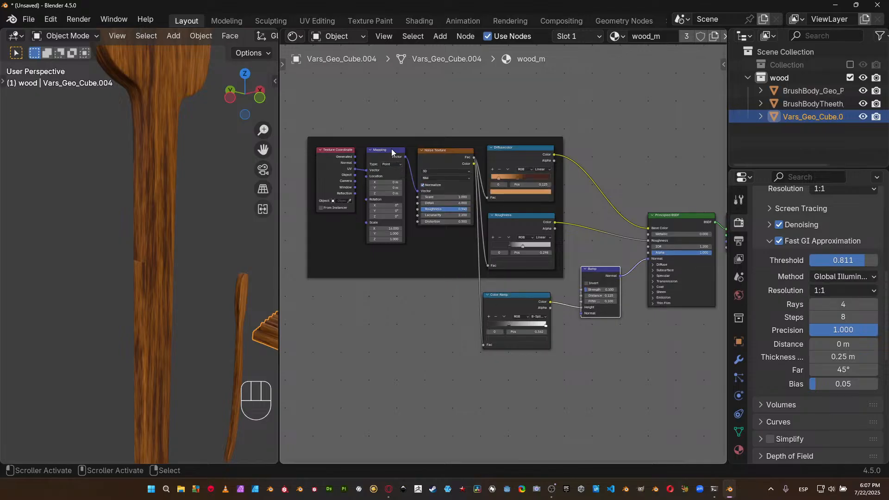
middle_drag(232, 306, 216, 302)
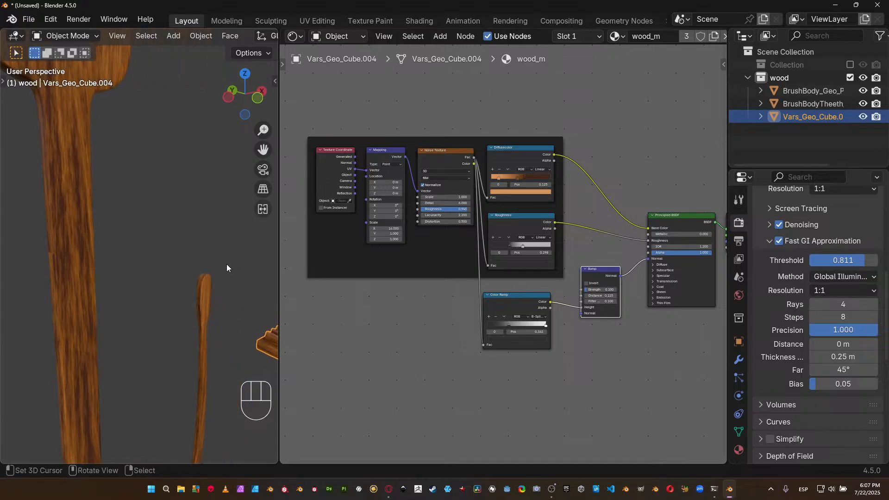
middle_drag(198, 253, 273, 263)
right_click(206, 272)
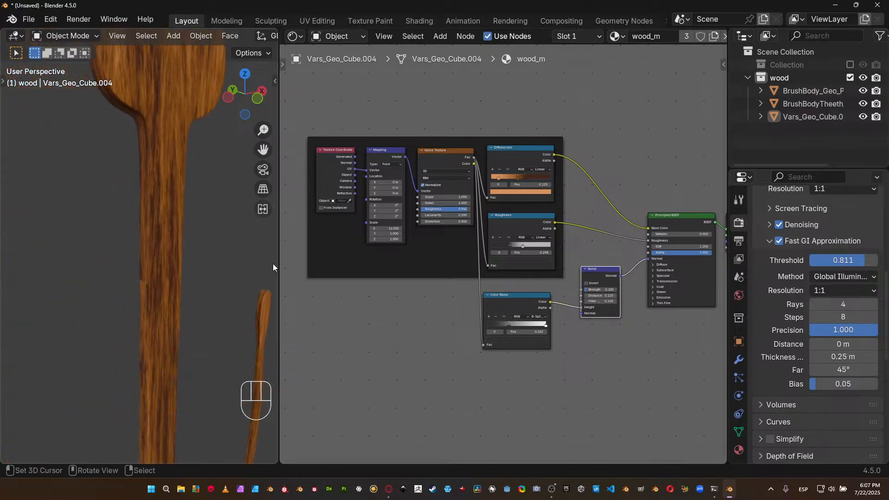
shift+middle_drag(174, 277, 176, 274)
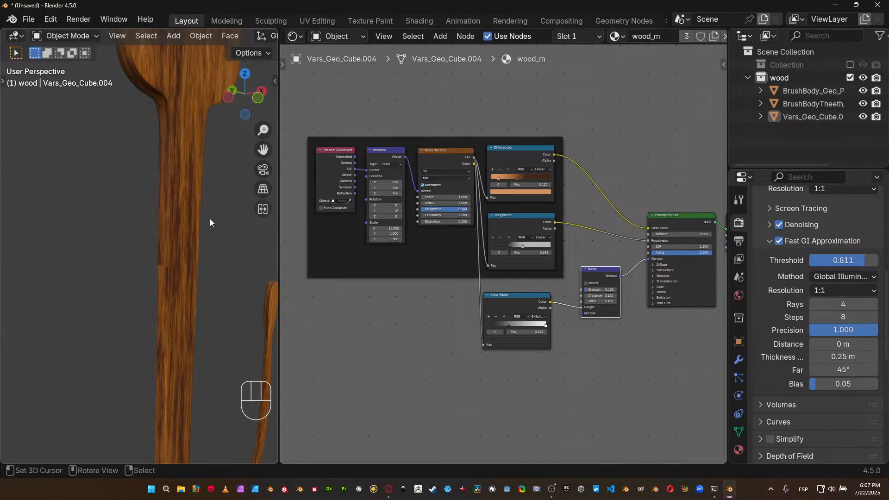
Set the render engine to Cycles on GPU Compute and apply the viewport sampling preset with 0.7400 noise threshold, 128 max and 32 min samples.
middle_drag(516, 211, 465, 276)
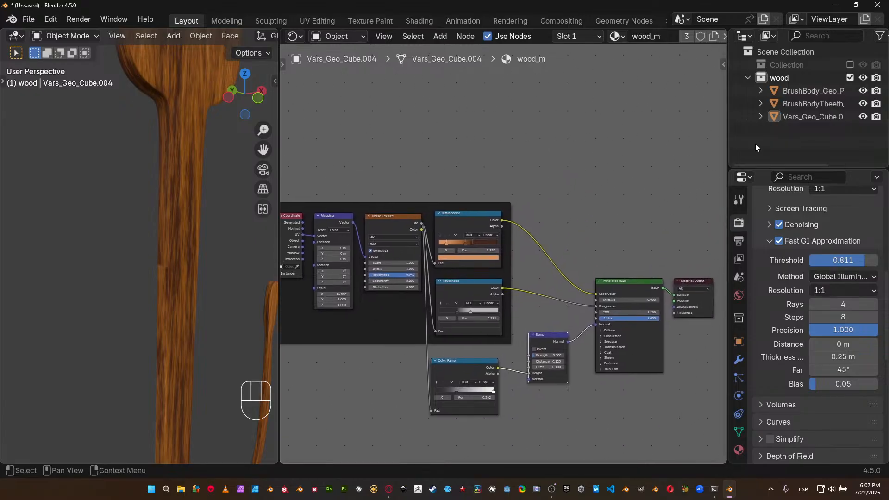
scroll(796, 221, up, 2)
scroll(797, 220, up, 8)
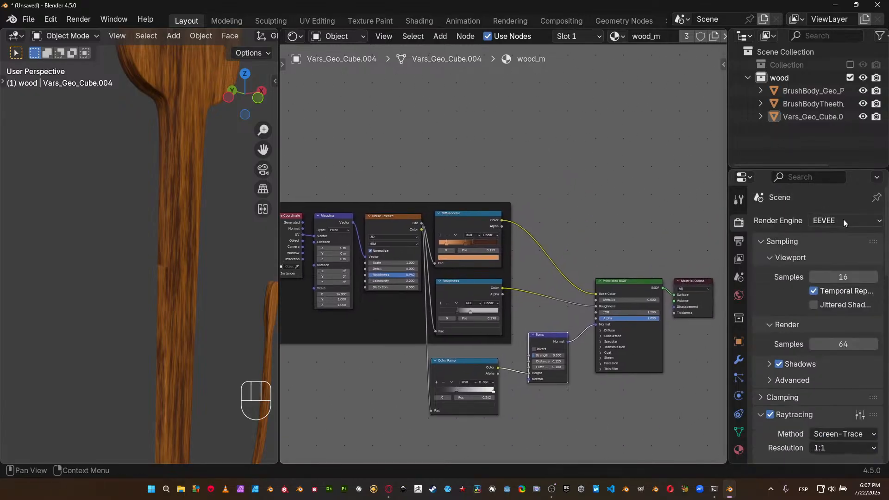
click(833, 220)
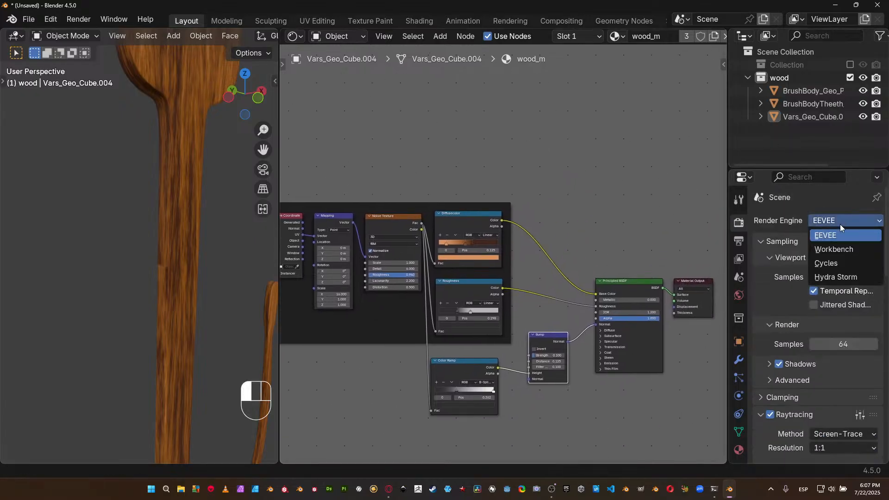
click(832, 264)
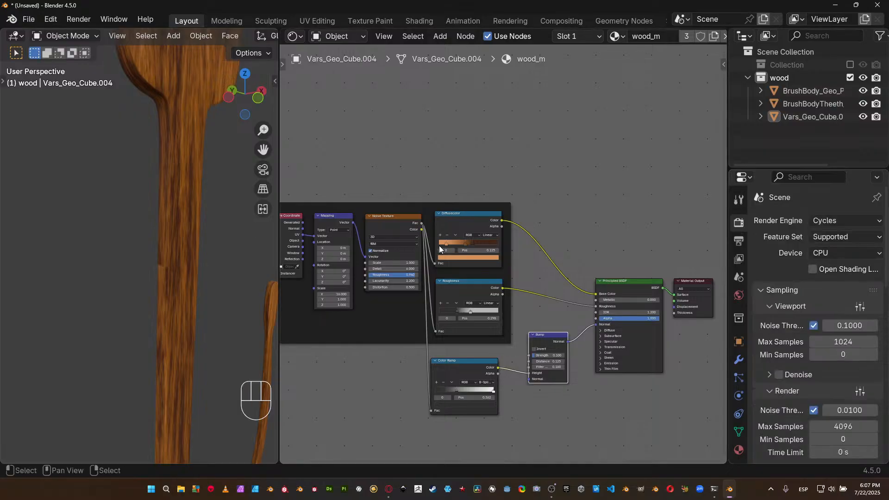
click(838, 253)
click(836, 281)
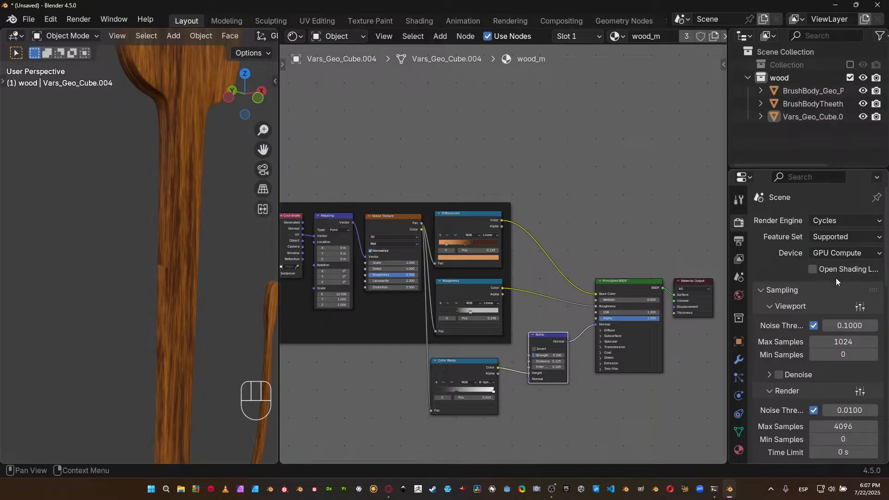
click(859, 305)
click(836, 233)
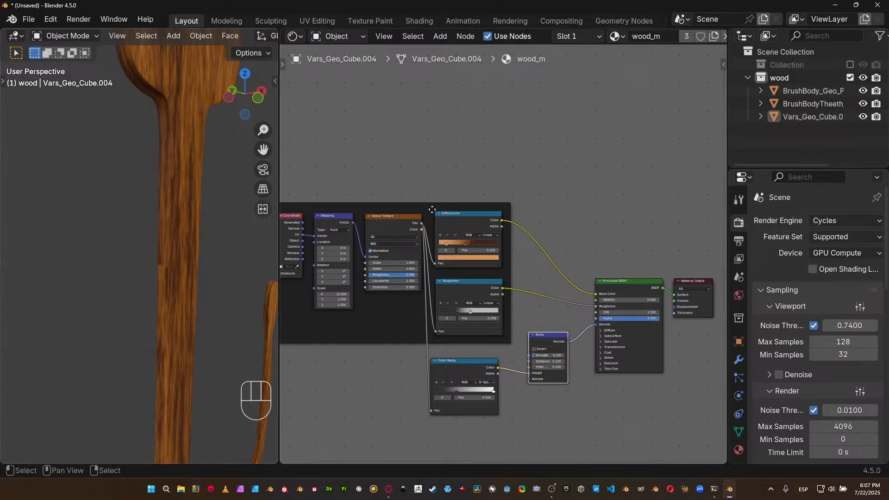
Add a Geometry input node in the empty space above the Principled BSDF.
key(shift+a)
mouse_move(532, 153)
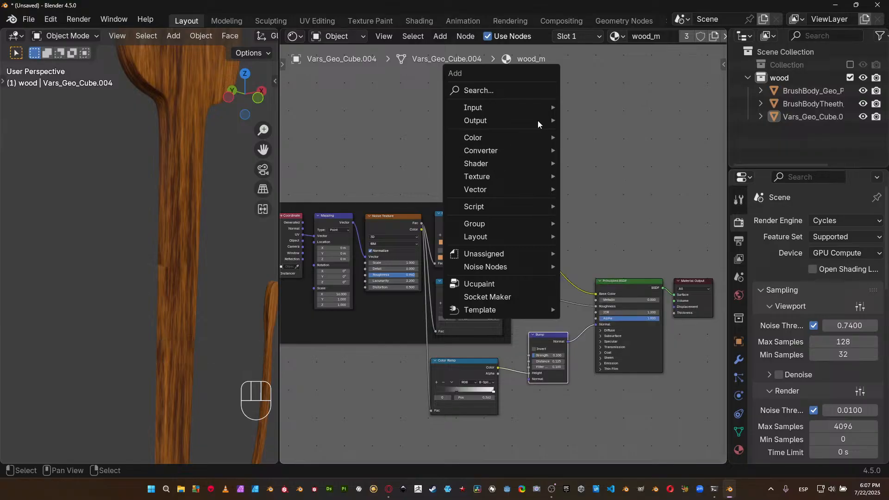
mouse_move(534, 108)
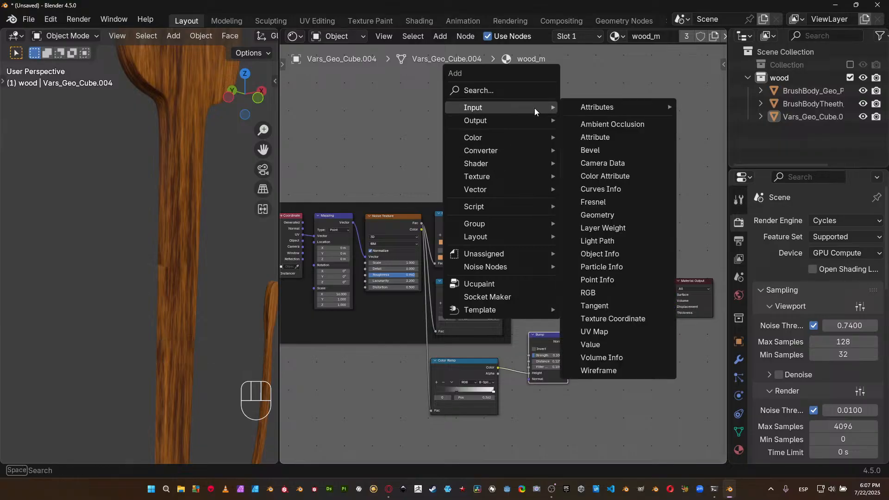
click(618, 215)
click(578, 163)
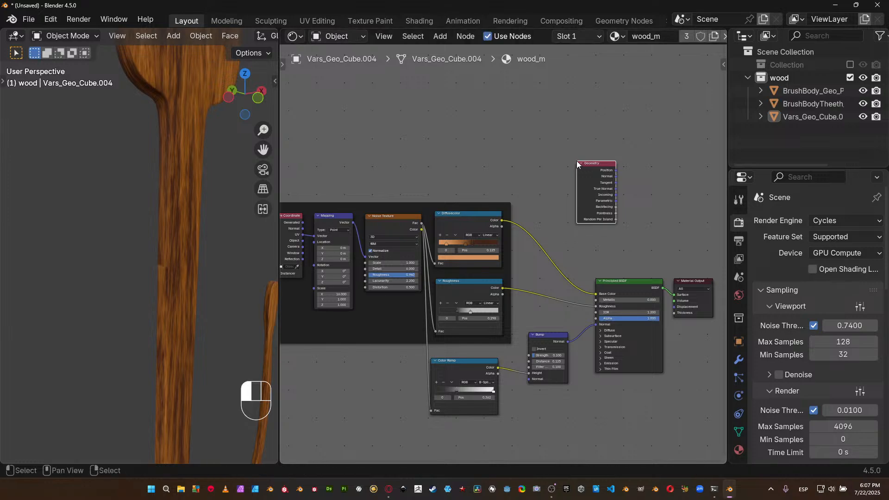
scroll(625, 206, up, 3)
drag(510, 239, 476, 255)
scroll(476, 259, up, 2)
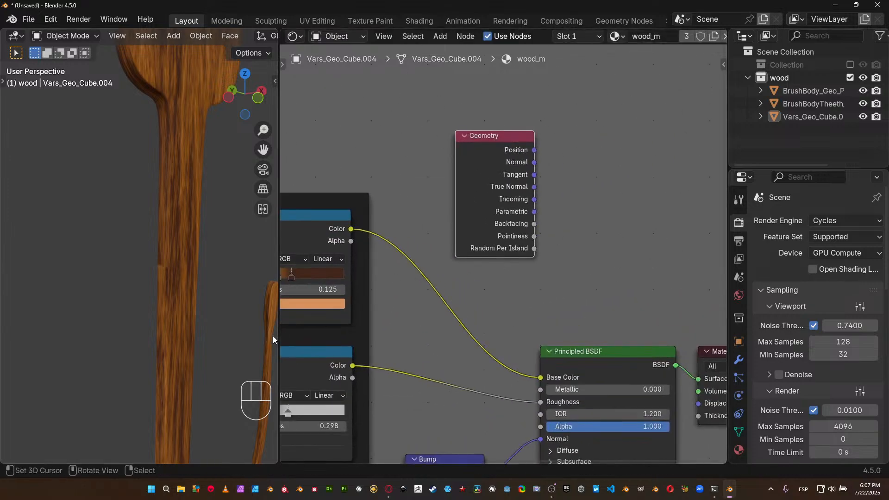
drag(494, 137, 480, 149)
scroll(513, 261, up, 1)
middle_drag(498, 258, 446, 248)
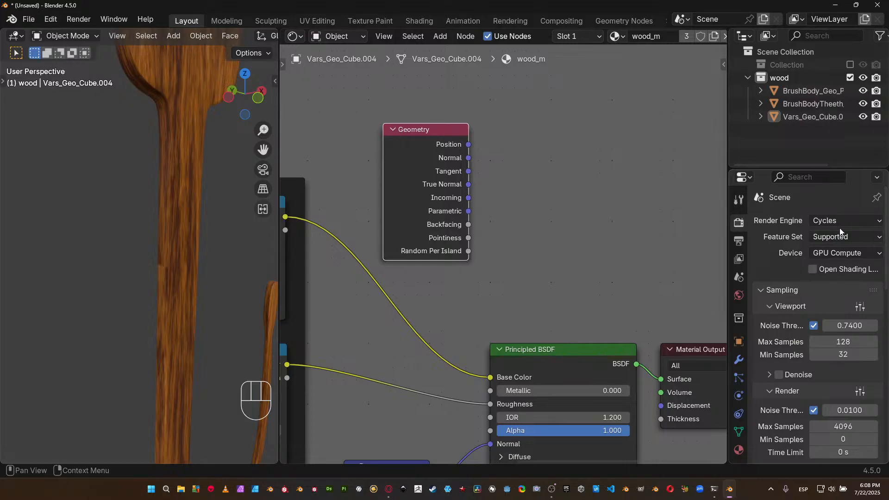
Add a Color Ramp beside the Geometry node and connect Pointiness to its Fac input.
key(shift+a)
mouse_move(652, 227)
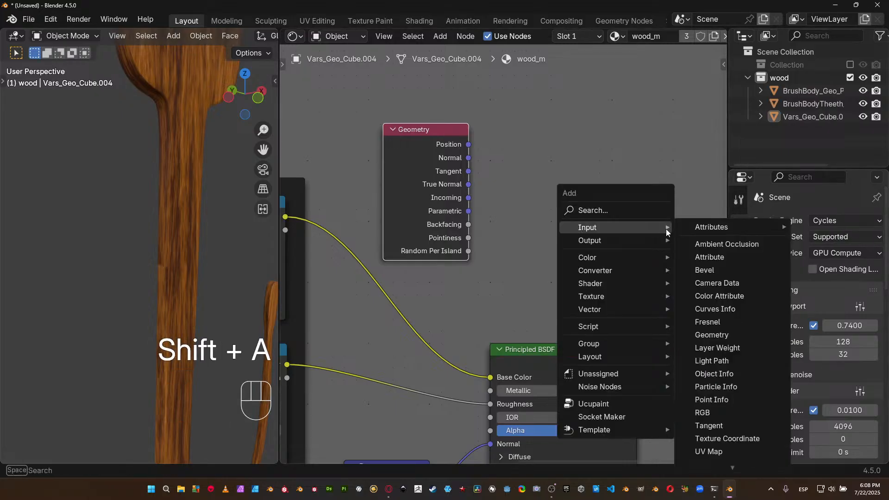
mouse_move(617, 281)
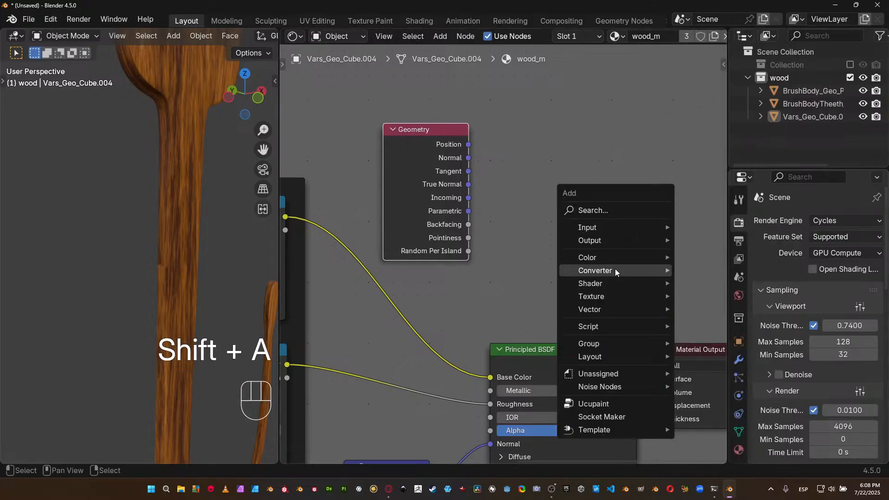
mouse_move(638, 270)
click(717, 290)
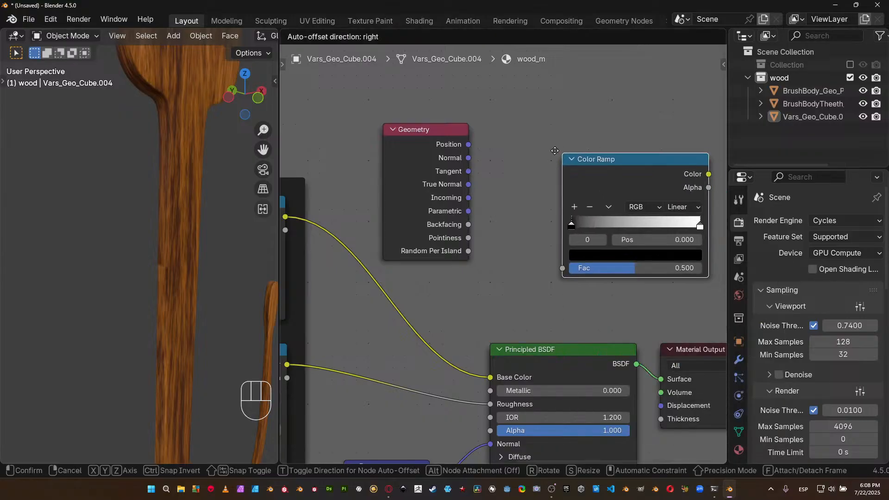
click(509, 136)
middle_drag(486, 185, 431, 187)
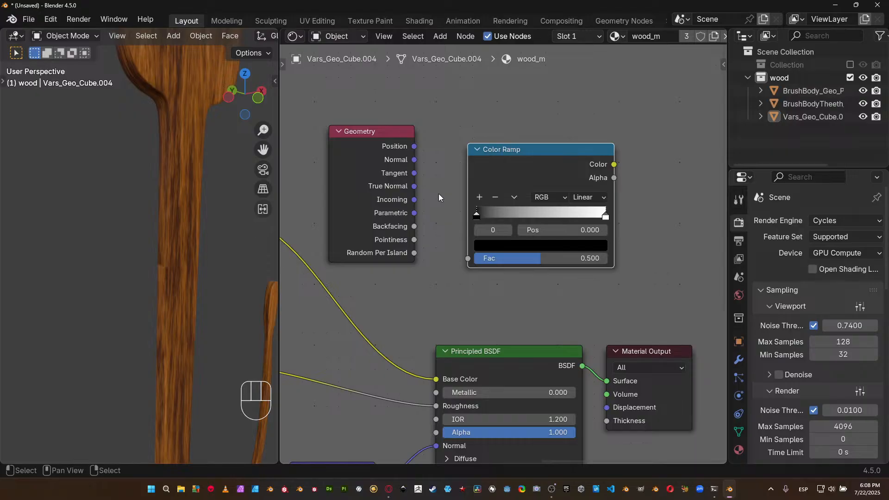
drag(414, 239, 467, 258)
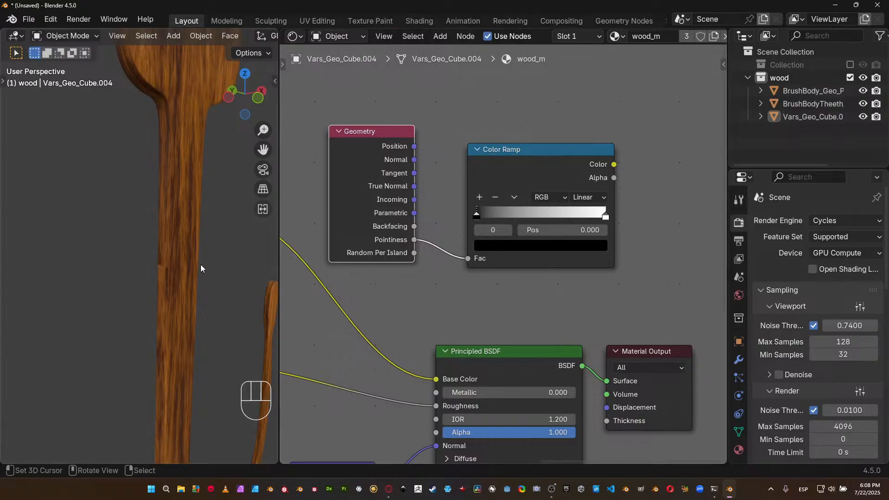
Change the render engine to EEVEE and preview the pointiness Color Ramp directly through the Material Output.
key(shift)
click(838, 219)
click(832, 228)
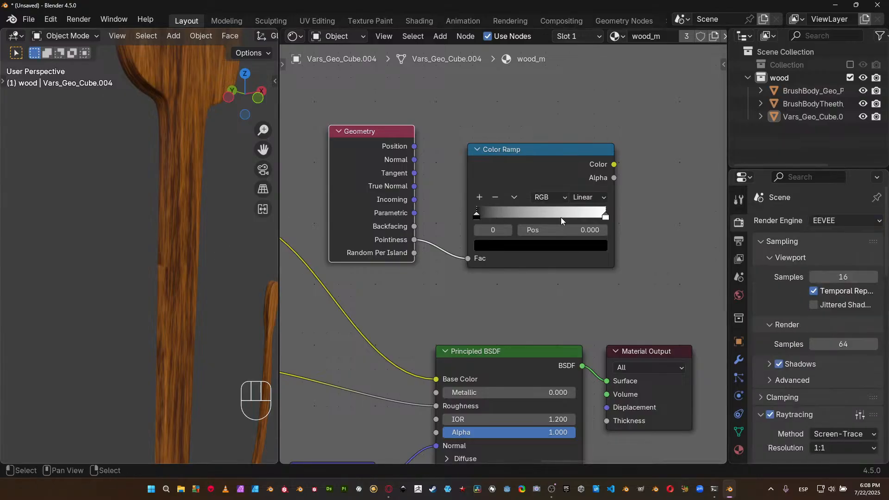
middle_drag(560, 220, 526, 217)
ctrl+shift+click(502, 180)
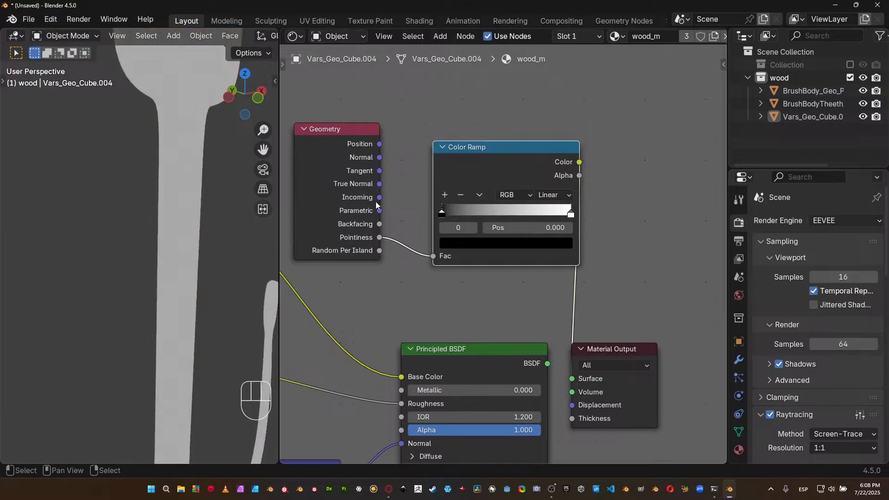
Move the pointiness Color Ramp's black stop to 0.381 and its white stop to 0.551.
shift+middle_drag(198, 176, 194, 200)
drag(443, 208, 493, 212)
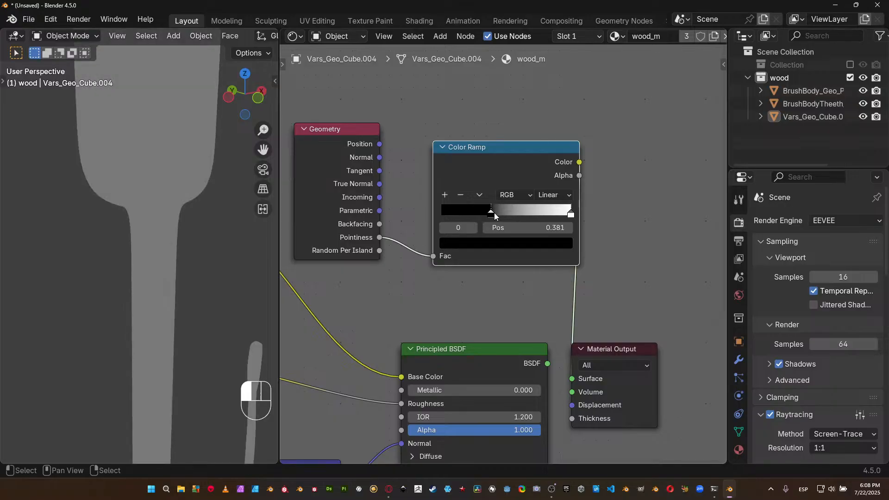
drag(571, 214, 511, 222)
Change the render engine back to Cycles and display the viewport in rendered shading.
click(827, 222)
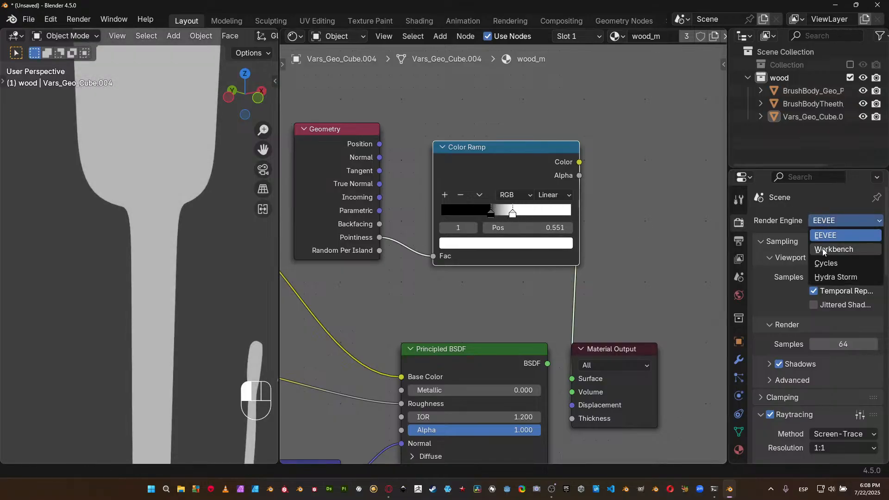
click(825, 263)
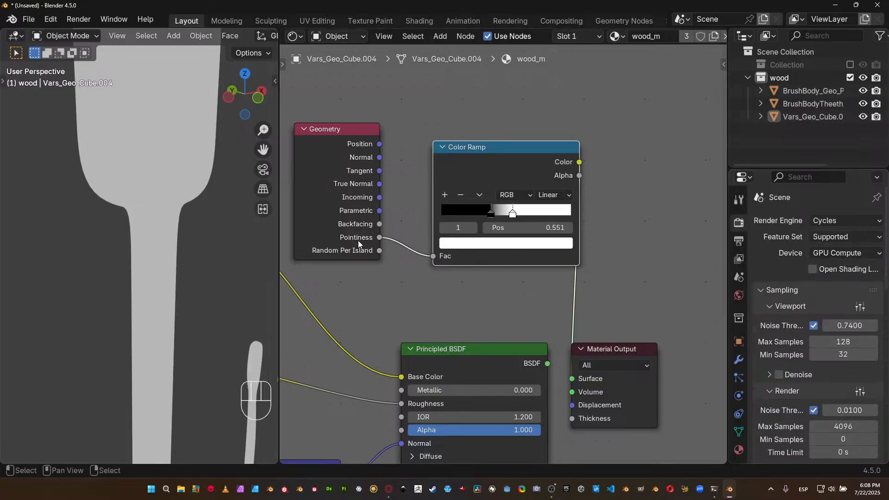
key(z)
click(249, 193)
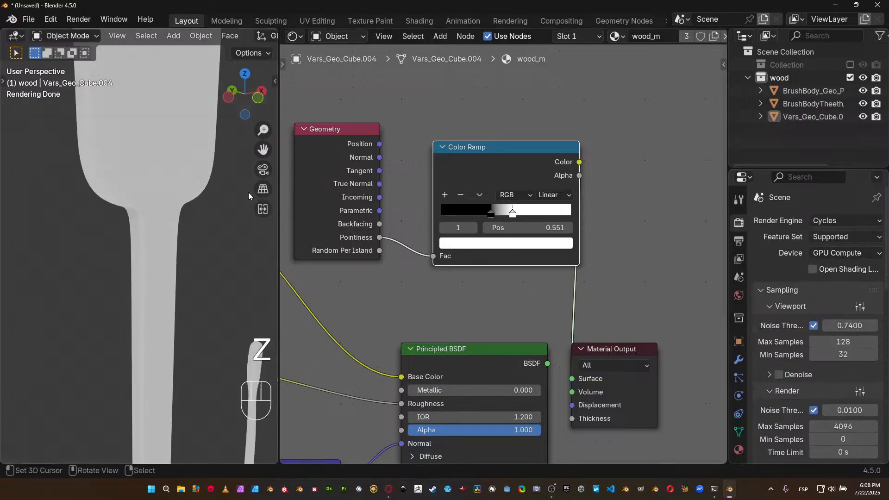
Move the pointiness ramp's black stop to 0.497 and check the edge mask on the wooden models.
drag(492, 213, 509, 216)
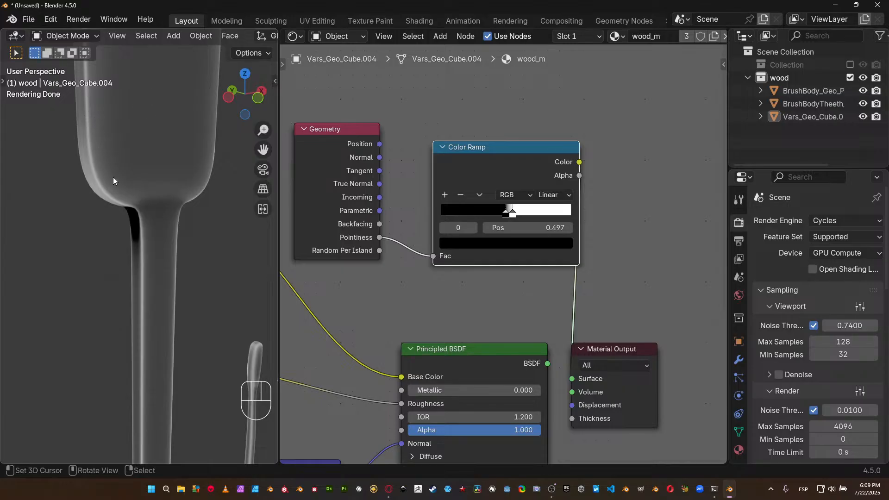
mouse_move(149, 252)
middle_down()
mouse_move(176, 240)
mouse_move(148, 246)
middle_up()
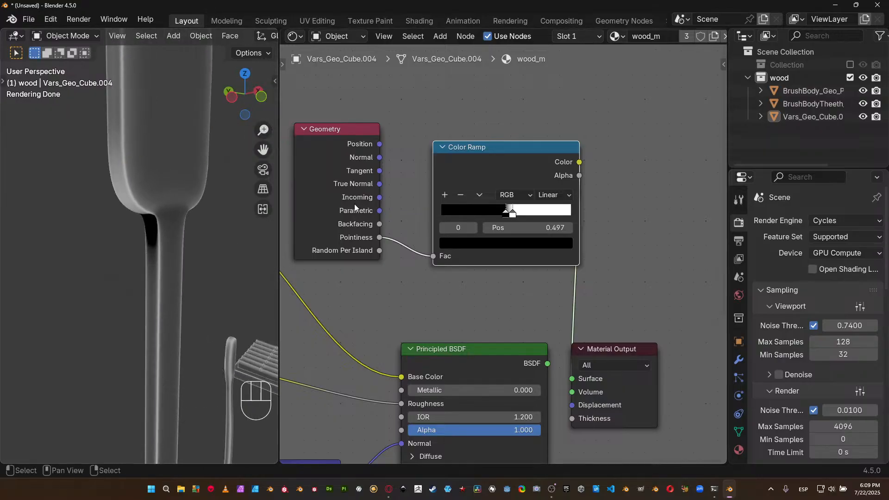
scroll(354, 203, down, 2)
scroll(220, 287, down, 5)
mouse_move(219, 286)
middle_down()
mouse_move(190, 280)
mouse_move(199, 262)
mouse_move(226, 271)
middle_up()
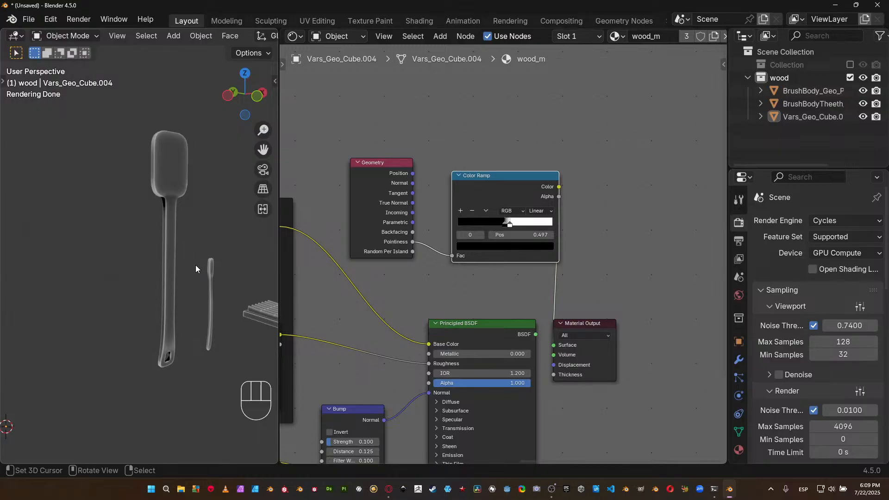
scroll(197, 252, up, 4)
shift+middle_drag(203, 229, 182, 251)
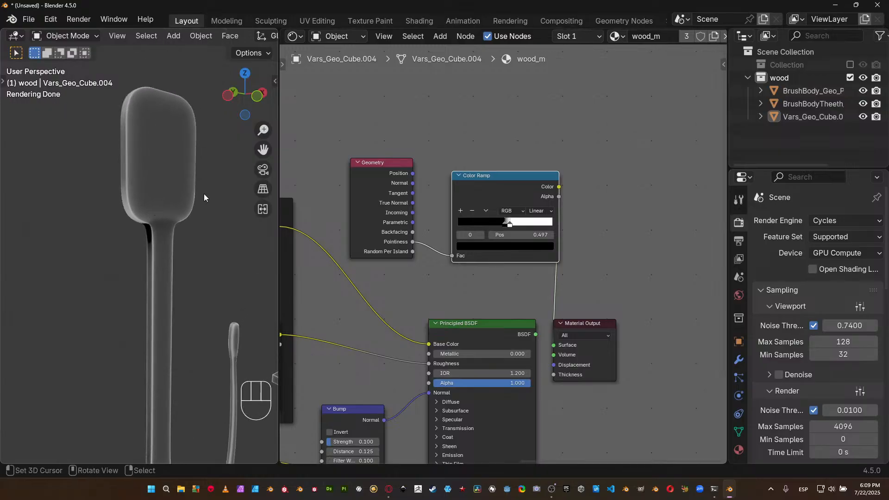
Move the Geometry node up and farther away from its Color Ramp, bringing the Diffusecolor and Roughness ramps into view.
middle_drag(444, 207, 479, 184)
middle_drag(499, 268, 568, 258)
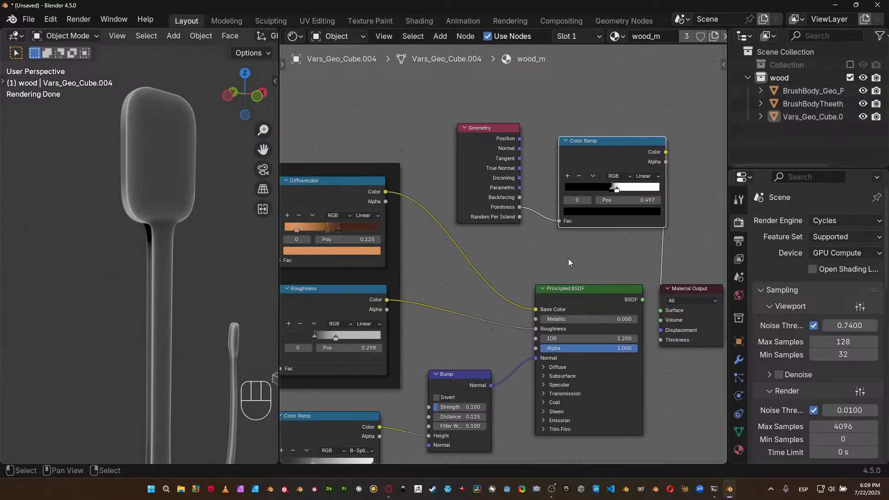
drag(484, 154, 448, 111)
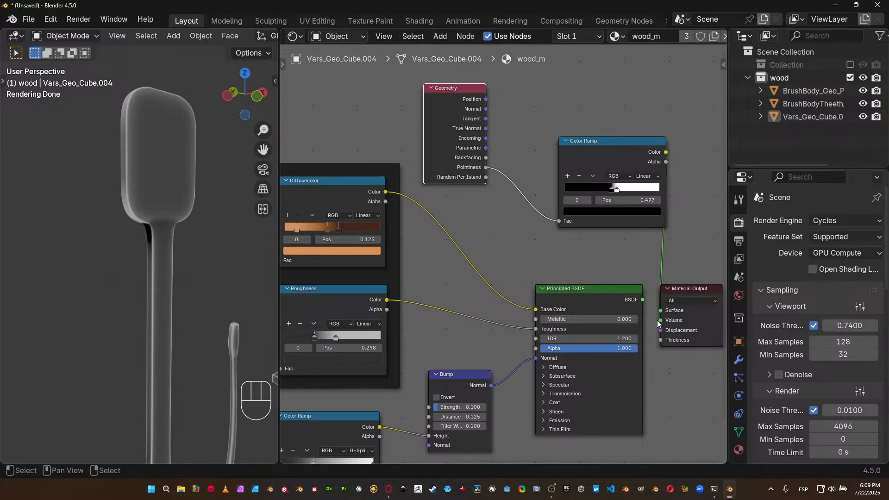
Set the Cycles direct light clamping to 4 in the Light Paths settings.
scroll(820, 372, down, 5)
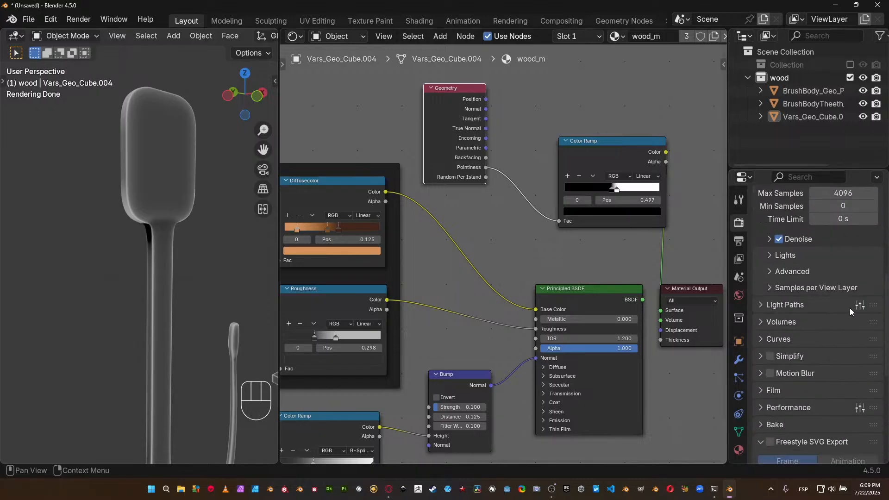
click(860, 305)
click(785, 304)
scroll(804, 318, down, 5)
drag(846, 347, 846, 345)
text(4)
key(Return)
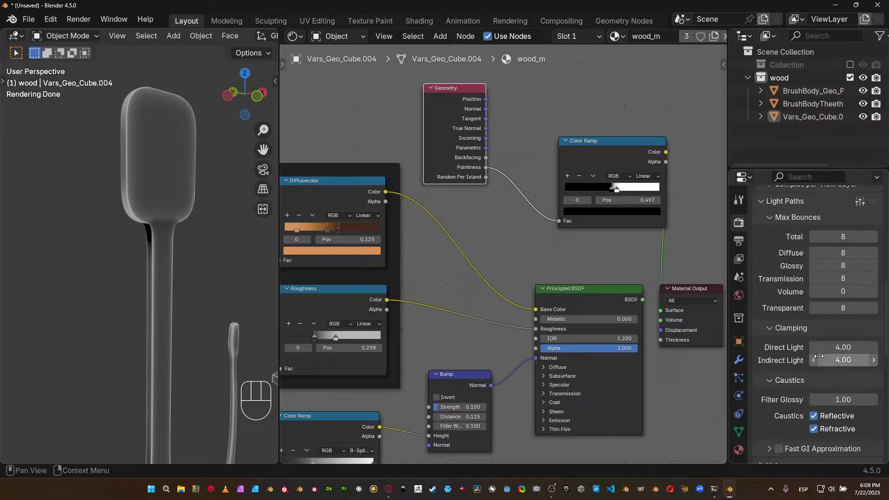
Set the pointiness Color Ramp's black stop to 0.5 and move its white stop to 1.000.
mouse_move(230, 273)
shift+middle_down()
mouse_move(107, 188)
mouse_move(196, 268)
mouse_move(147, 275)
mouse_move(188, 266)
mouse_move(223, 208)
mouse_move(174, 331)
mouse_move(171, 313)
shift+middle_up()
scroll(570, 224, up, 2)
middle_drag(571, 223, 488, 274)
mouse_move(550, 221)
mouse_down()
mouse_move(558, 219)
mouse_move(551, 224)
mouse_up()
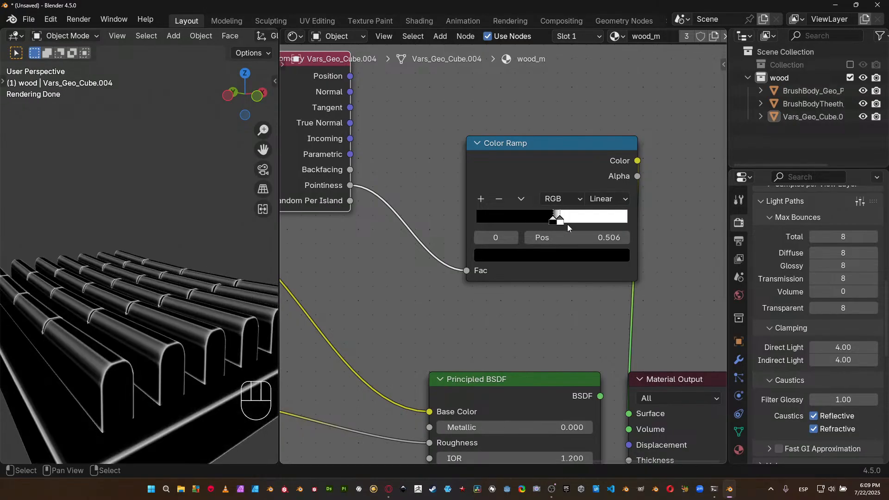
click(580, 236)
text(0.5)
key(Return)
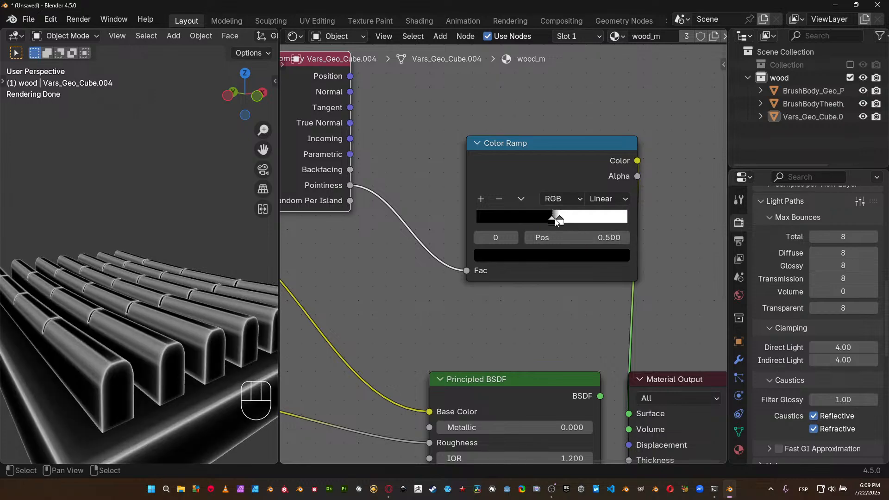
drag(563, 221, 646, 219)
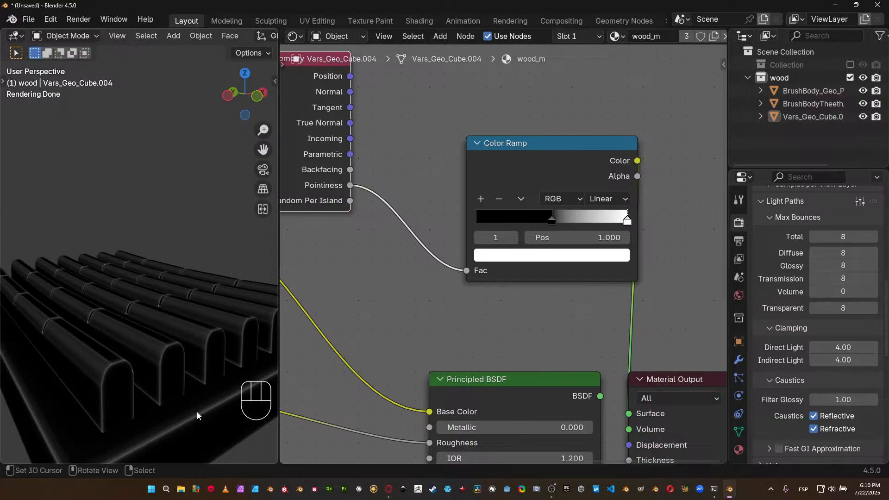
scroll(150, 424, down, 3)
scroll(520, 262, down, 3)
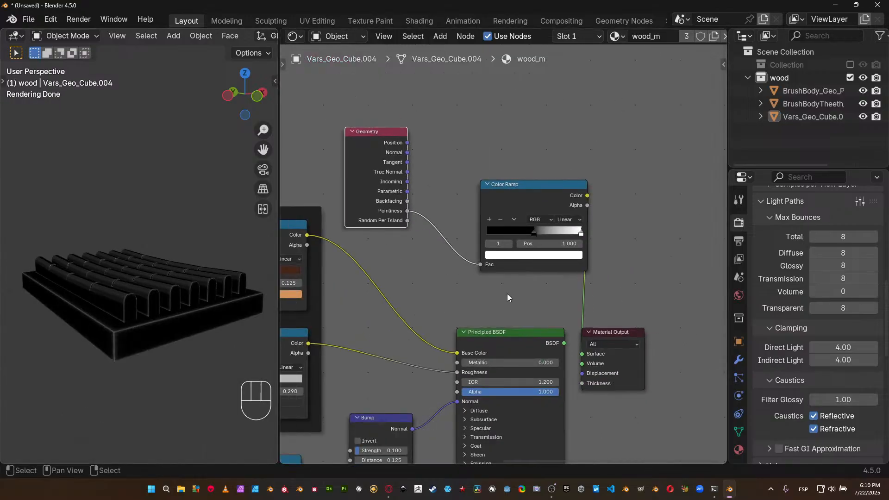
Move the Material Output node farther from the Principled BSDF to make room in the node tree.
middle_drag(507, 293, 572, 246)
middle_drag(612, 285, 532, 252)
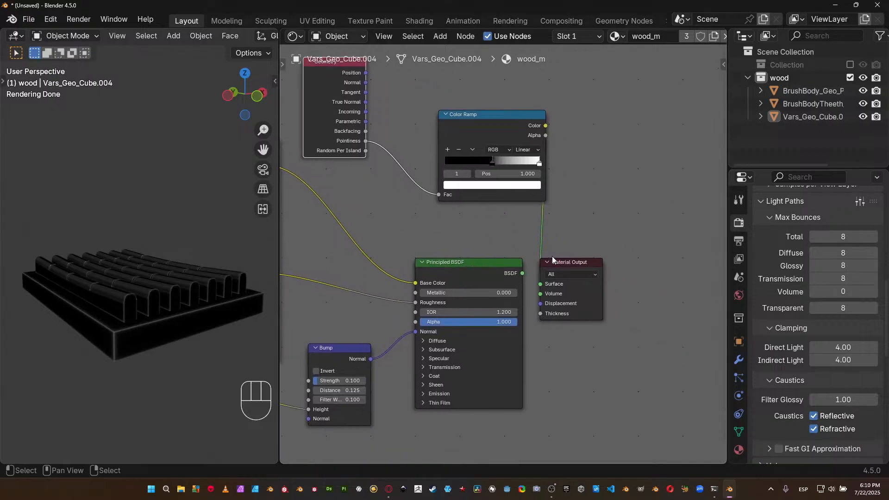
drag(568, 261, 672, 260)
middle_drag(405, 205, 523, 224)
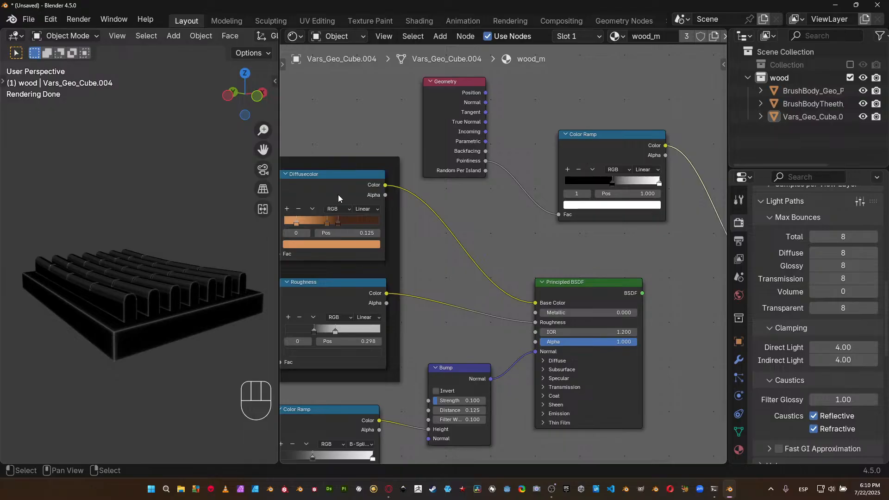
Combine the Diffusecolor ramp and the pointiness Color Ramp through a Mix node and bring that node closer to the ramps.
ctrl+shift+right_drag(340, 195, 612, 165)
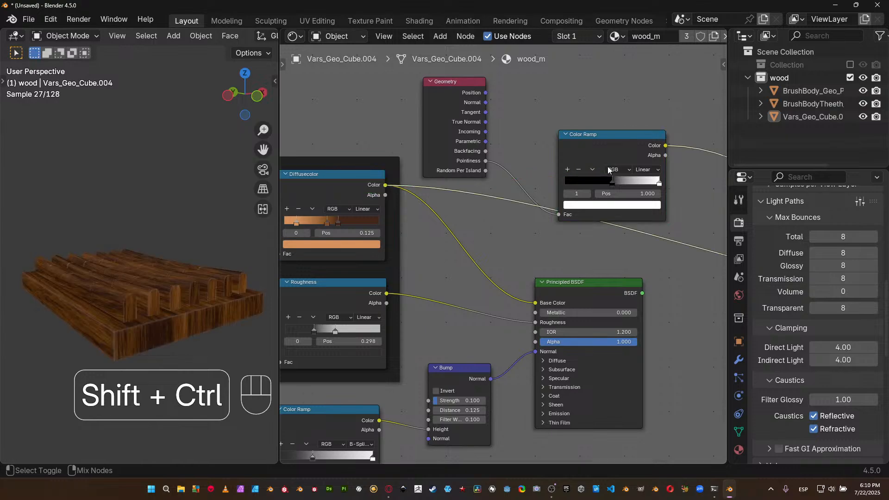
key(z)
key(z)
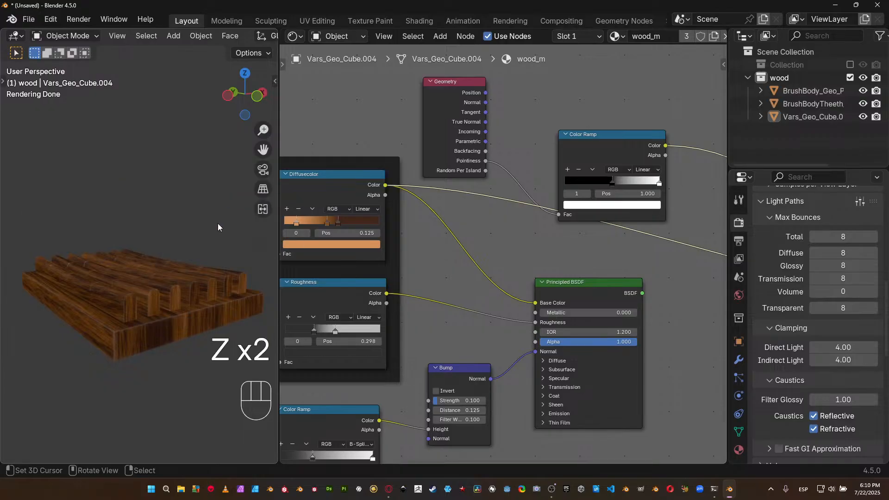
middle_drag(627, 154, 515, 155)
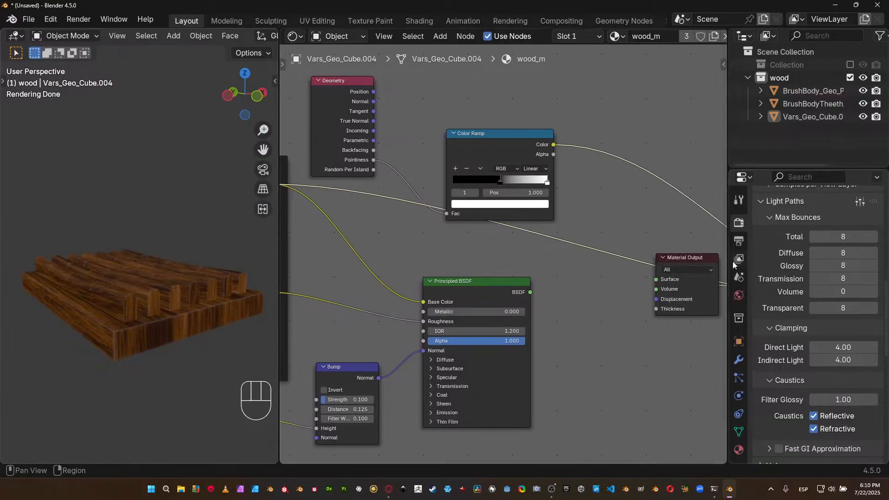
middle_drag(692, 231, 536, 238)
scroll(638, 262, down, 3)
drag(672, 292, 296, 229)
middle_drag(296, 228, 449, 200)
Arrange the Geometry node and pointiness Color Ramp side by side above the Diffusecolor frame, with the Mix node beyond them.
scroll(476, 215, up, 4)
middle_drag(412, 121, 517, 204)
drag(503, 186, 312, 136)
drag(635, 191, 389, 102)
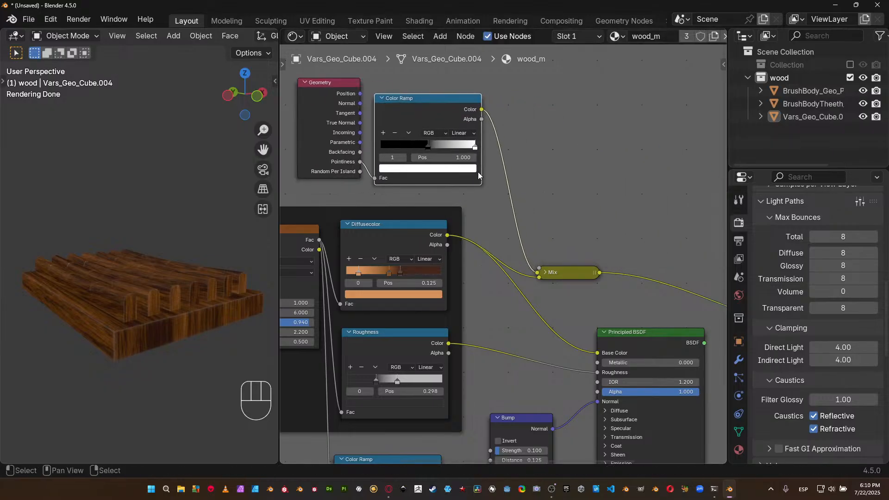
drag(553, 274, 545, 204)
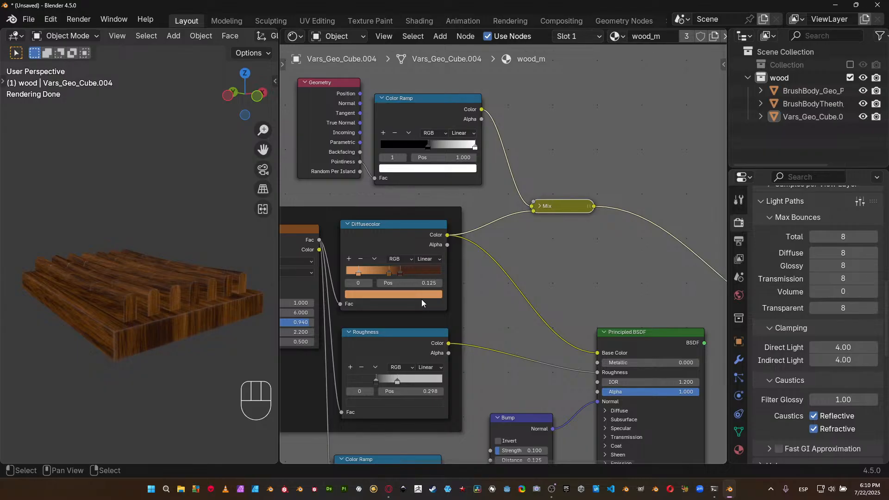
Expand the Mix node, change its blending mode to Add and set its factor to 1.000.
scroll(423, 301, up, 2)
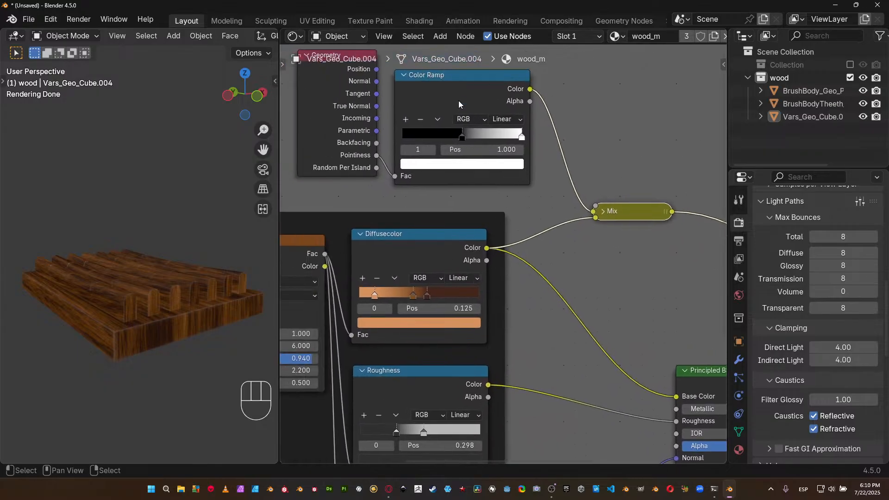
middle_drag(594, 212, 516, 208)
click(543, 210)
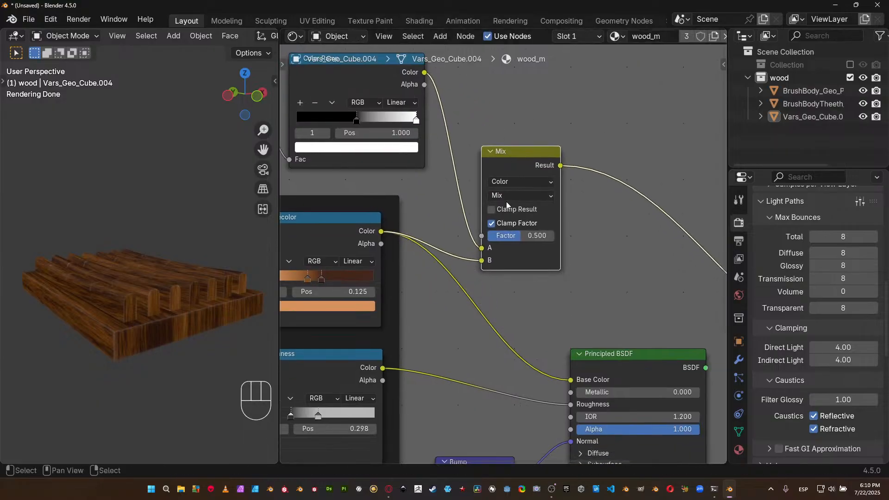
click(505, 197)
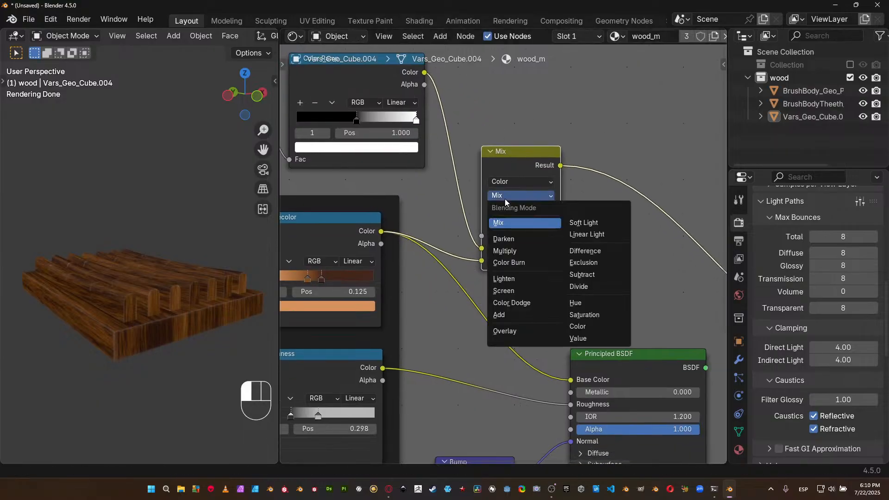
click(516, 222)
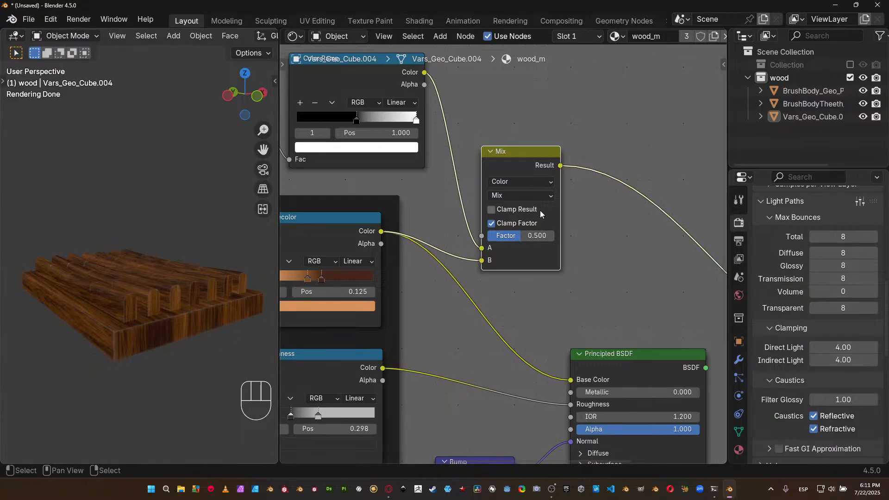
click(536, 197)
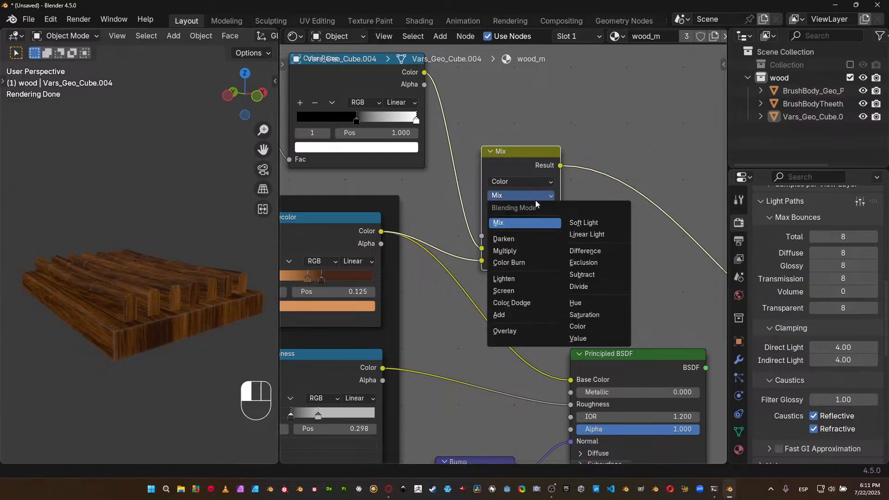
click(519, 312)
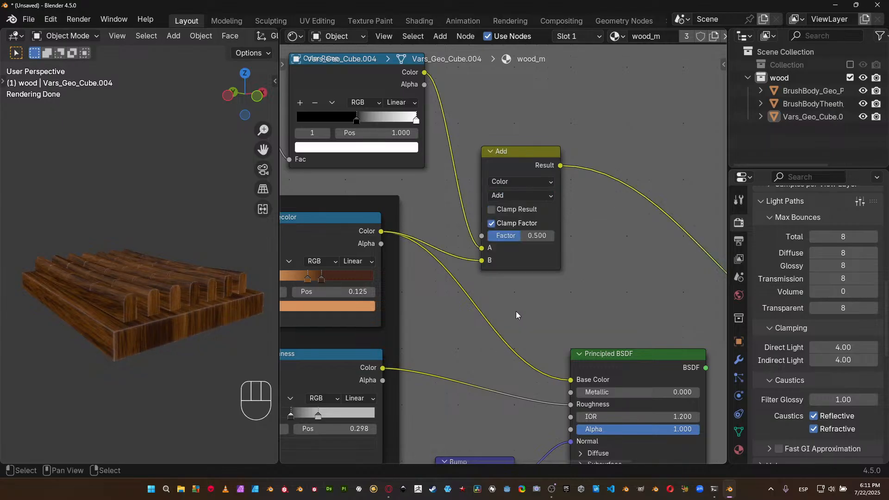
drag(533, 236, 551, 235)
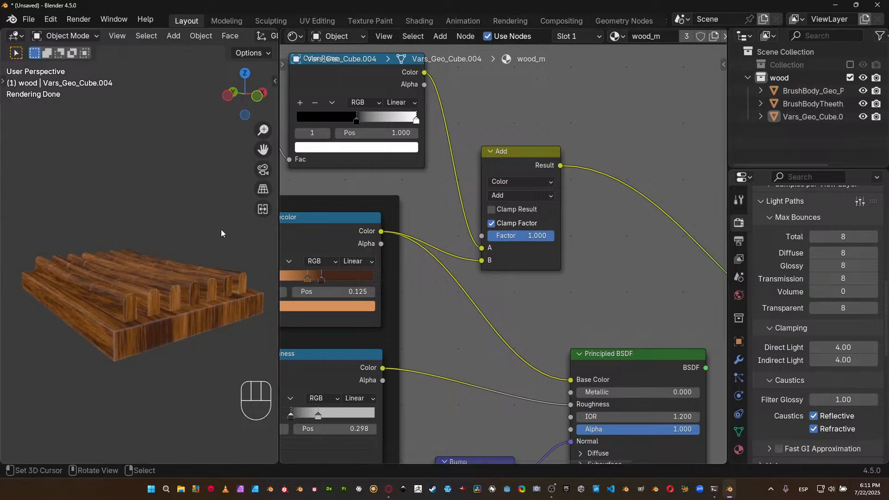
Compare the wooden model in solid and rendered shading and inspect its edge highlights up close.
scroll(816, 238, up, 15)
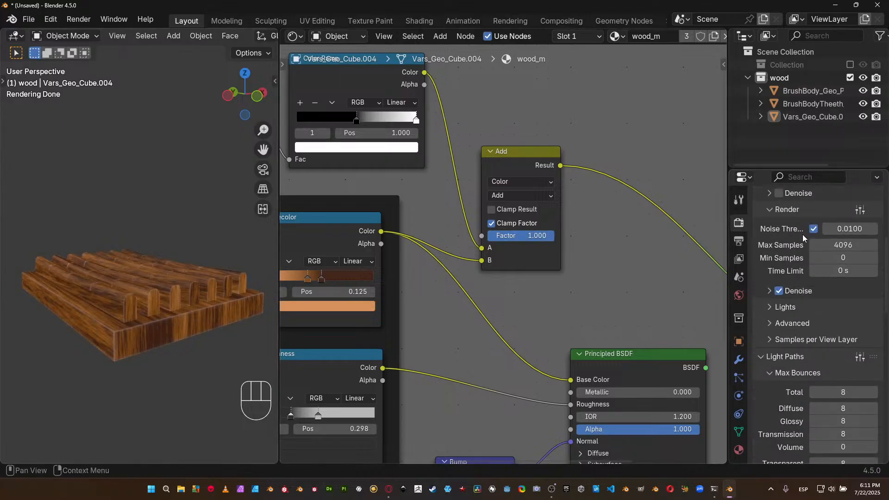
scroll(816, 238, up, 2)
key(z)
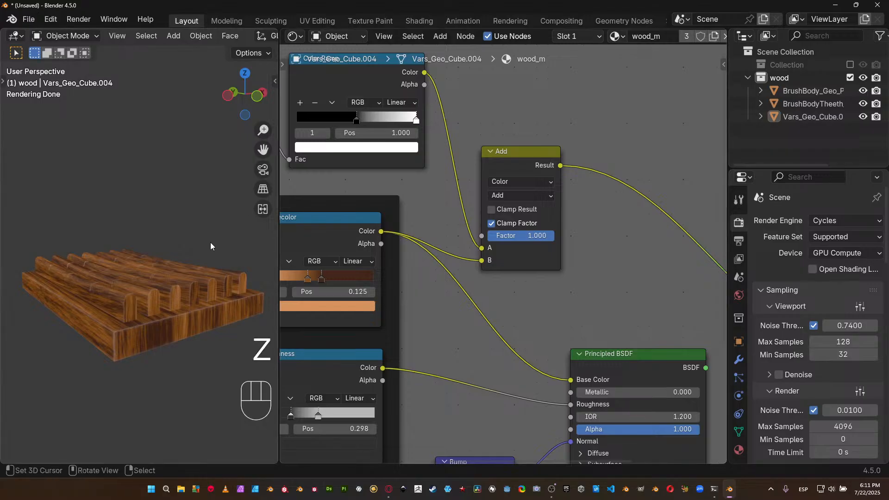
click(299, 241)
key(z)
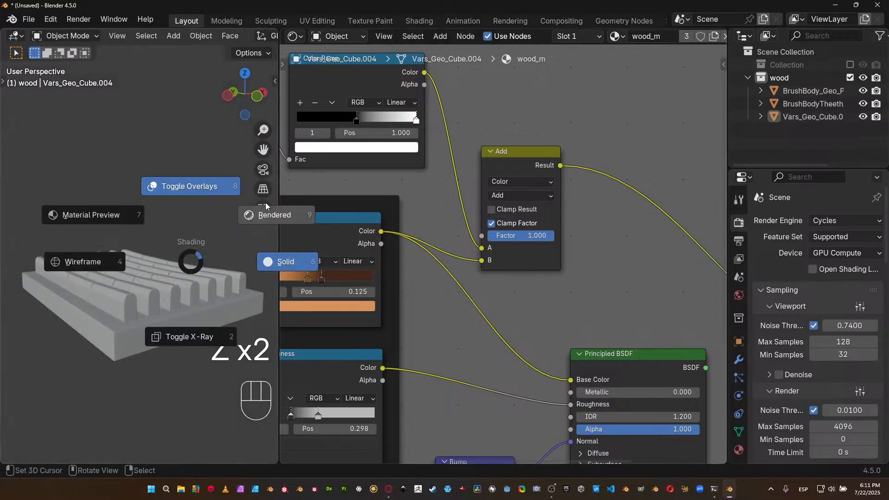
click(265, 202)
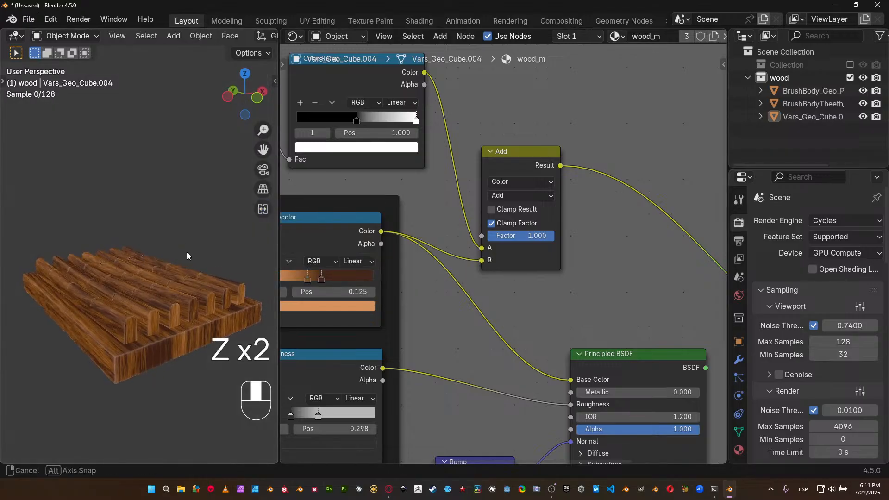
shift+middle_drag(173, 291, 155, 233)
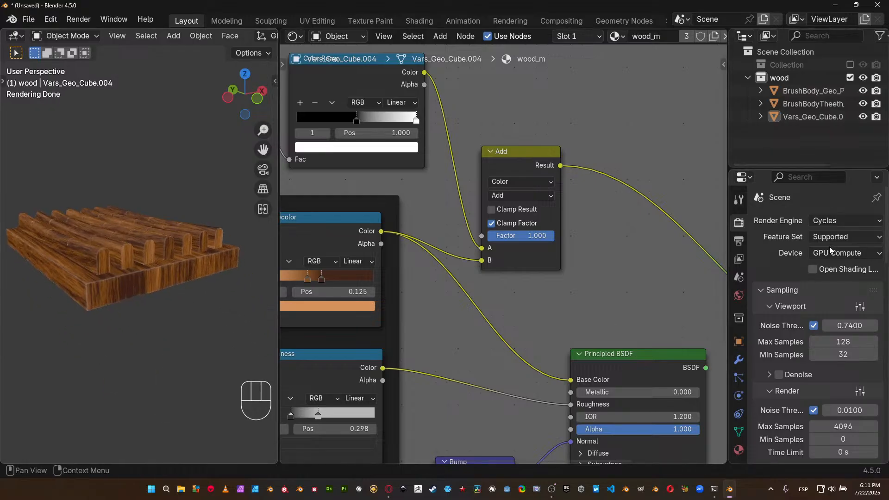
scroll(181, 272, up, 2)
scroll(190, 273, up, 3)
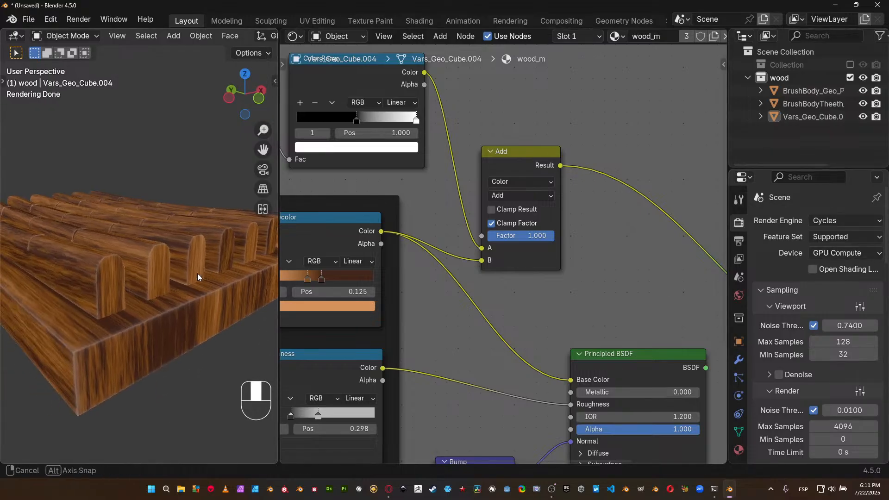
middle_drag(183, 275, 209, 260)
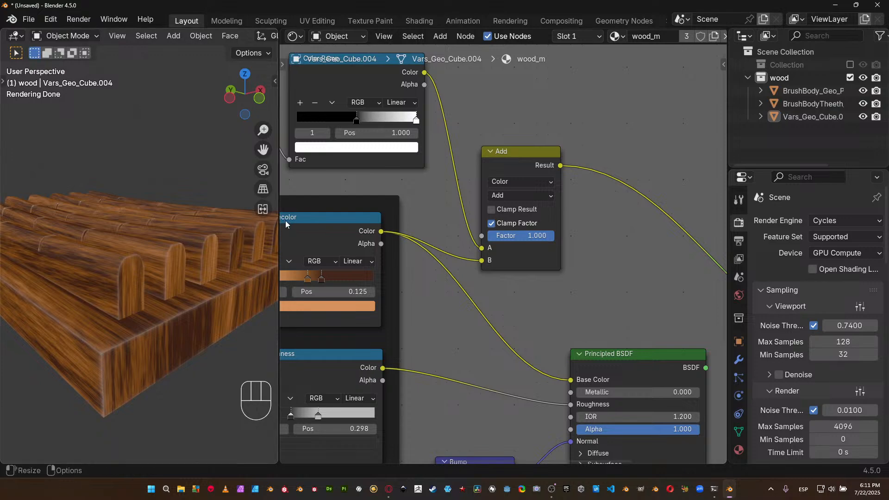
Widen the 3D viewport and display the wooden model in Material Preview shading for comparison.
drag(280, 291, 505, 287)
key(z)
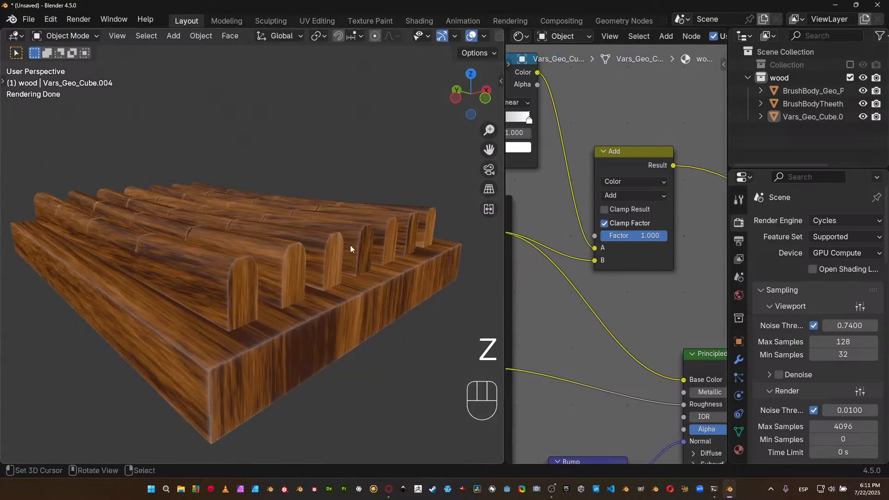
click(276, 186)
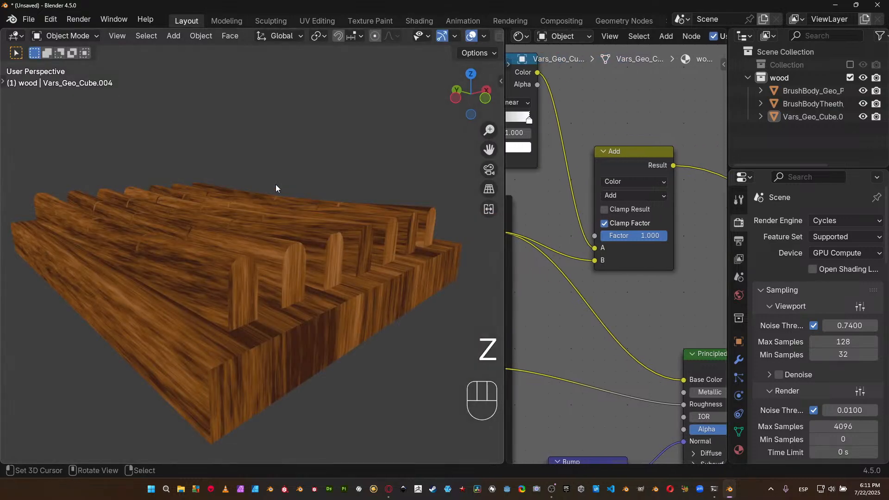
key(z)
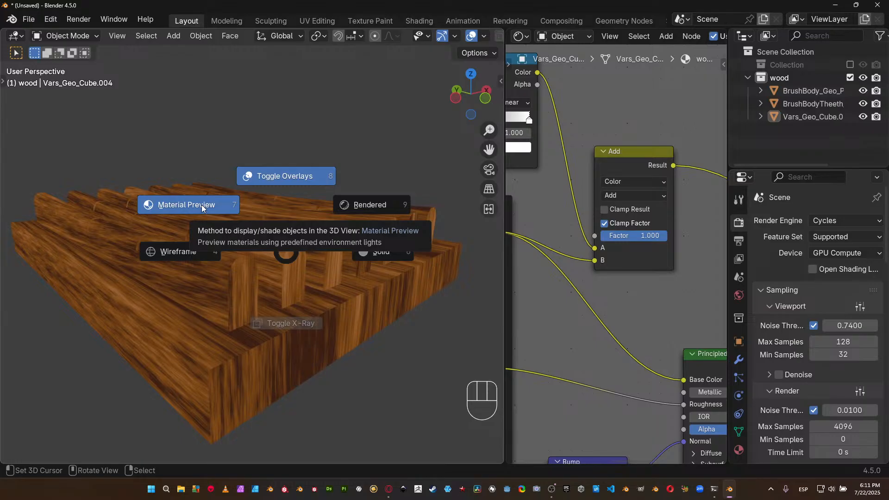
click(201, 204)
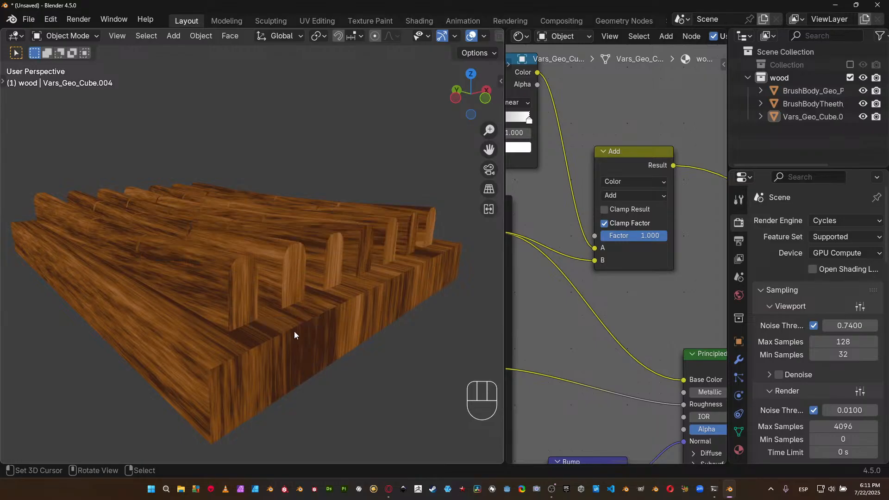
middle_drag(638, 185, 602, 243)
mouse_move(371, 278)
middle_down()
mouse_move(254, 305)
mouse_move(218, 299)
mouse_move(324, 318)
mouse_move(359, 302)
middle_up()
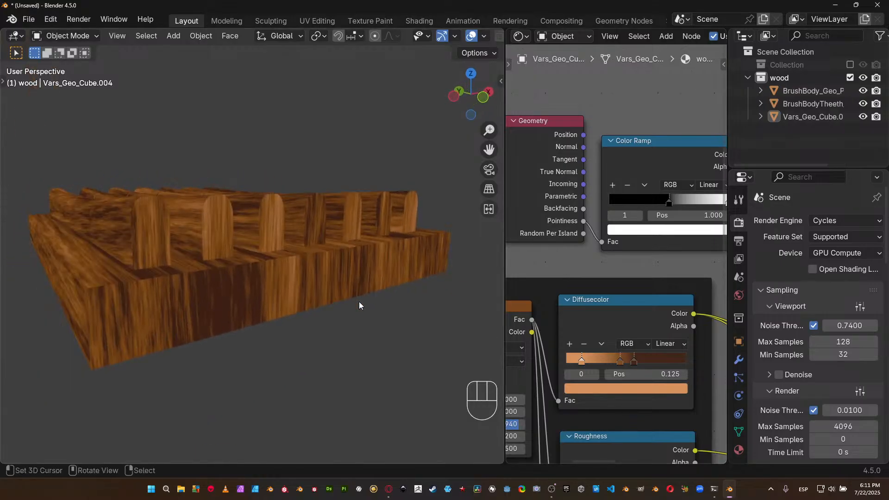
Return the viewport to rendered shading and examine the added edge highlights on the model's slats and base.
key(z)
click(449, 241)
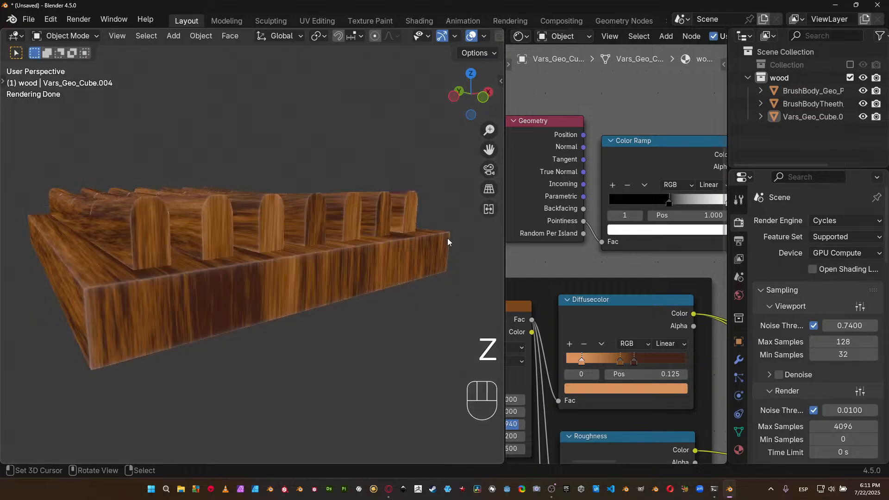
scroll(447, 238, down, 4)
scroll(235, 287, up, 8)
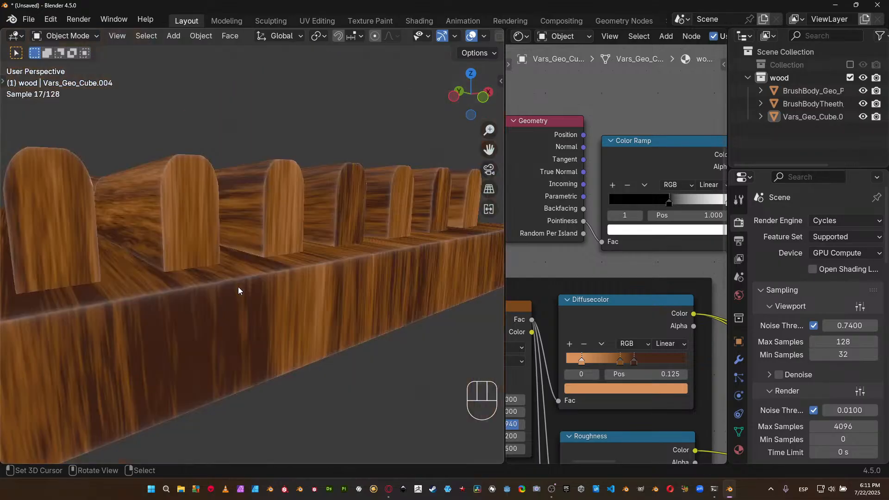
middle_drag(227, 295, 229, 356)
middle_drag(667, 240, 594, 249)
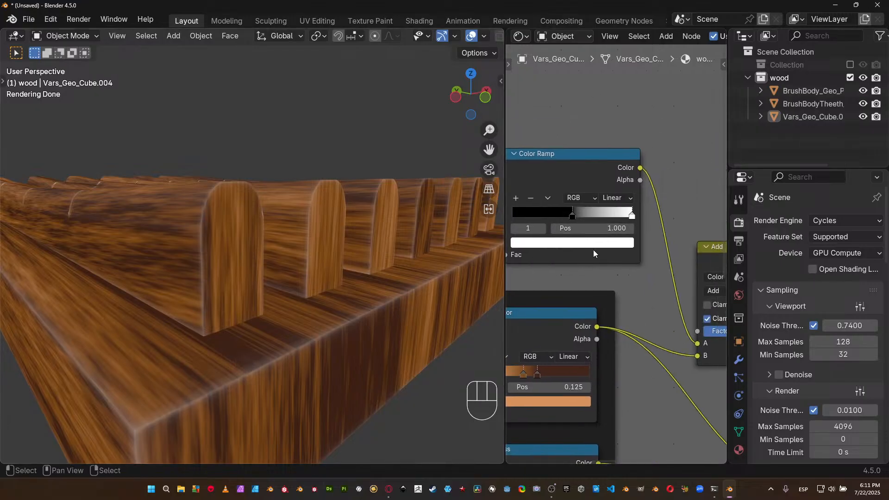
Recolour the white stop of the pointiness Color Ramp with a brown sampled from the diffuse colour ramp.
click(593, 244)
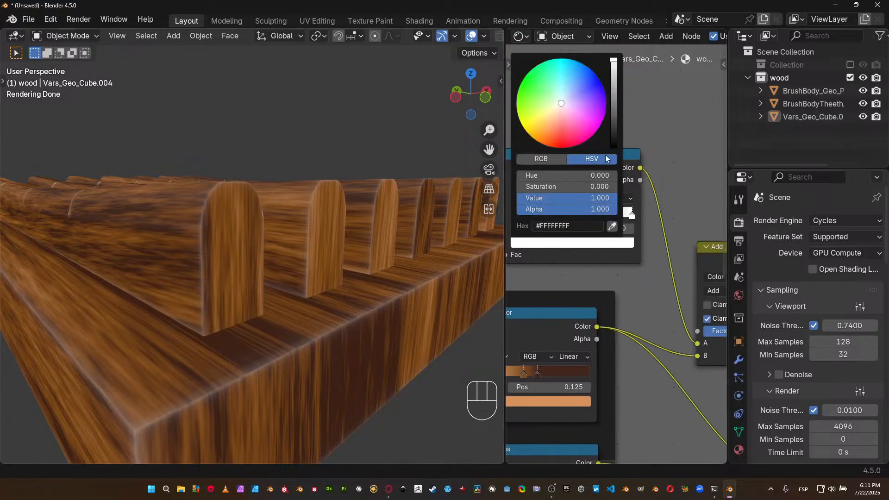
click(613, 226)
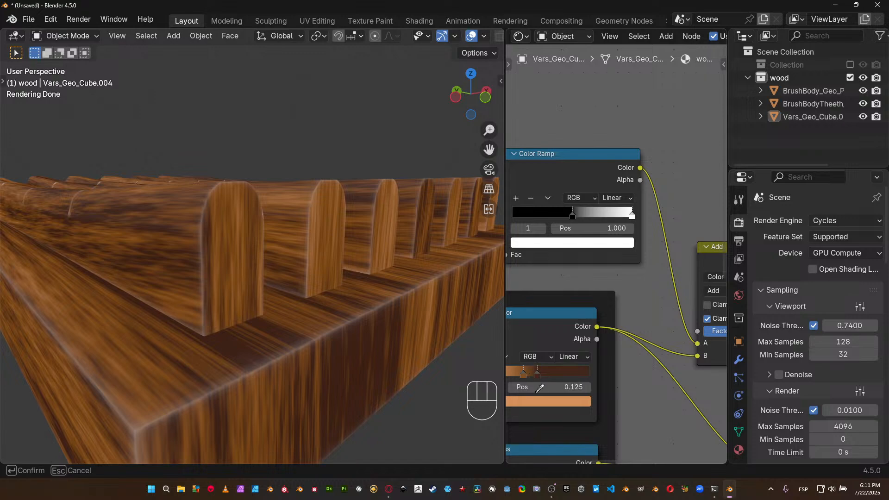
click(518, 369)
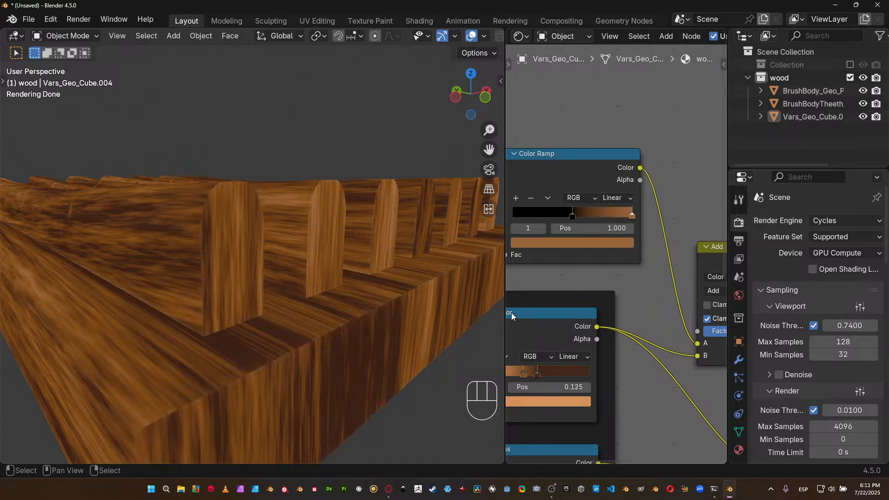
Adjust the sampled stop colour of the pointiness Color Ramp to saturation 0.584 and value 0.811.
click(614, 242)
click(598, 241)
click(592, 187)
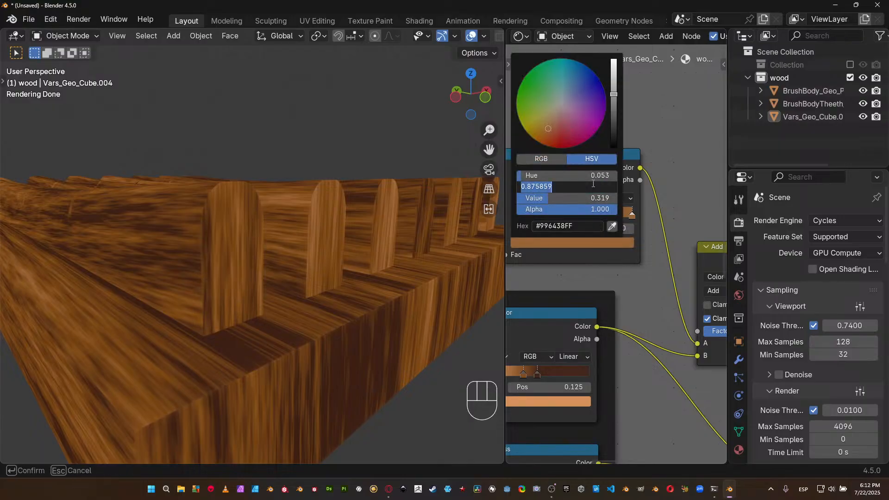
key(BackSpace)
text(.584)
key(Return)
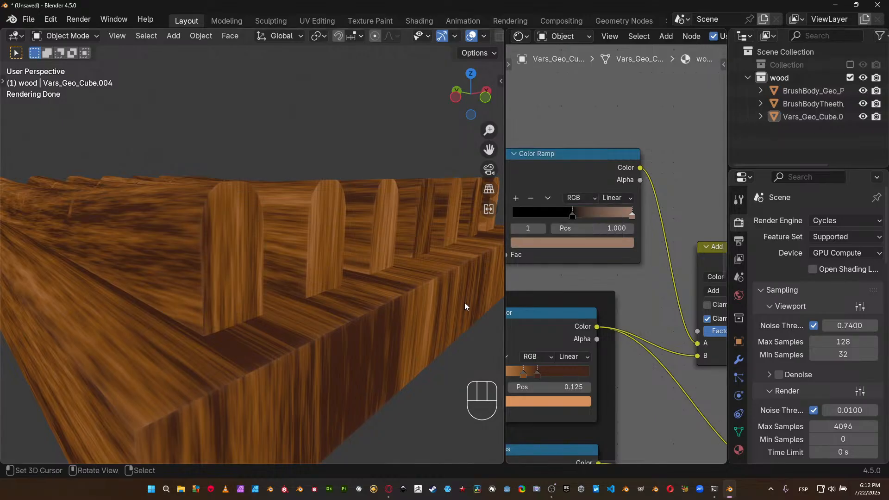
click(626, 241)
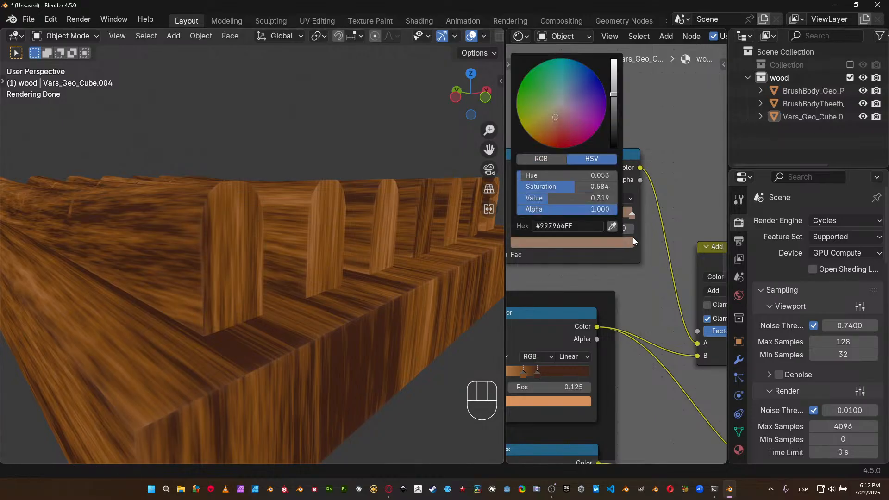
click(595, 199)
key(BackSpace)
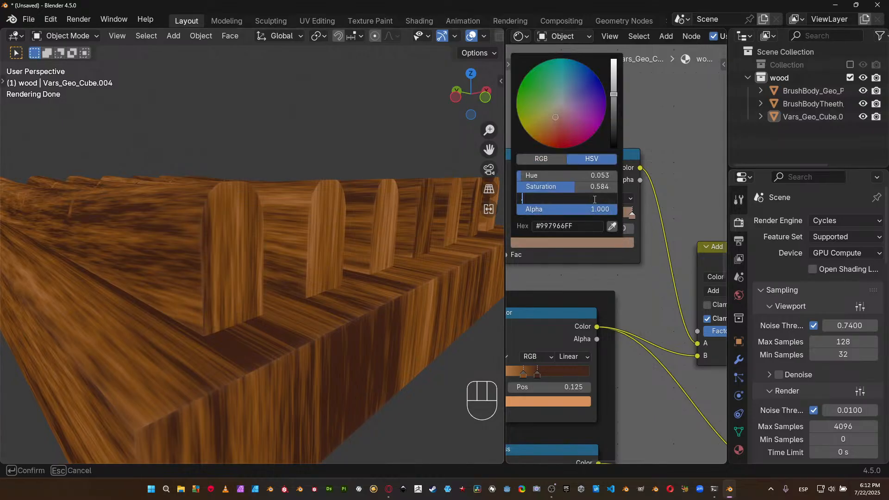
text(.811)
key(Return)
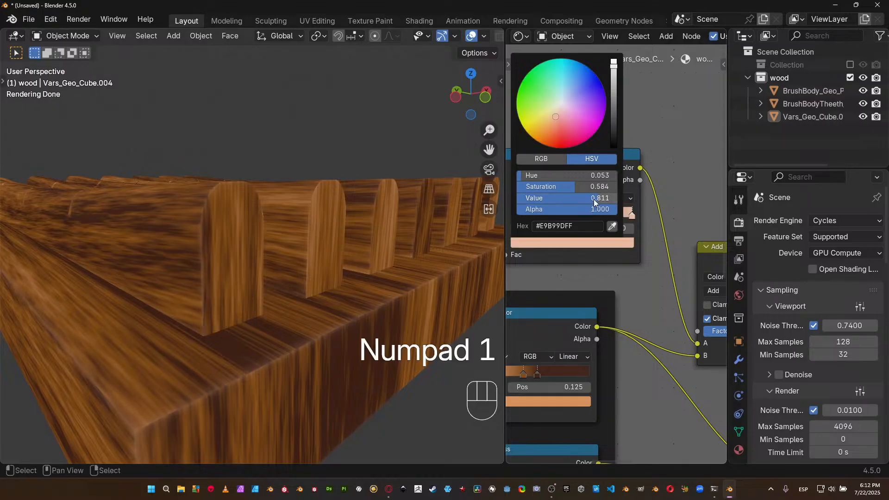
Shift the light stop of the pointiness Color Ramp to about position 0.596, close to the black stop.
scroll(324, 256, down, 5)
middle_drag(324, 255, 321, 277)
scroll(310, 293, up, 4)
shift+middle_drag(320, 277, 344, 243)
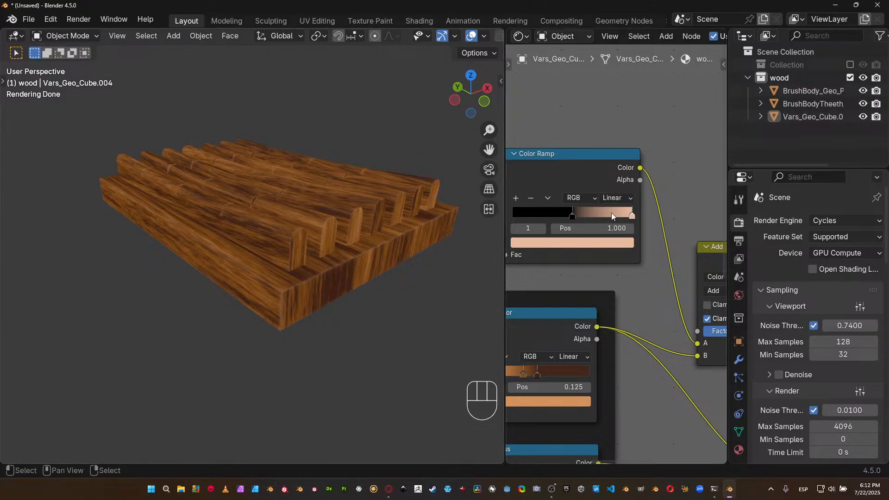
click(631, 215)
drag(631, 215, 579, 213)
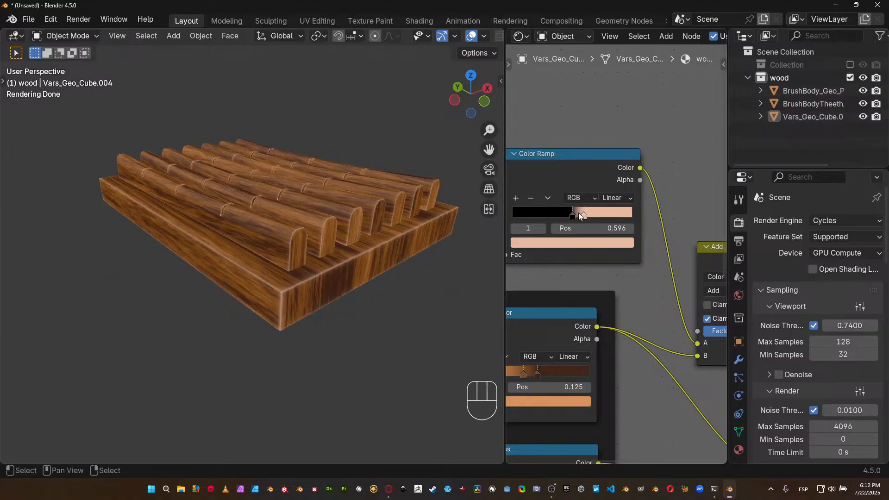
Examine the tinted edge highlights on the wooden brush's handle and body from several angles.
mouse_move(421, 277)
ctrl+middle_down()
mouse_move(427, 257)
mouse_move(382, 269)
mouse_move(424, 266)
ctrl+middle_up()
scroll(284, 245, down, 3)
mouse_move(270, 229)
shift+middle_down()
mouse_move(473, 300)
mouse_move(494, 298)
shift+middle_up()
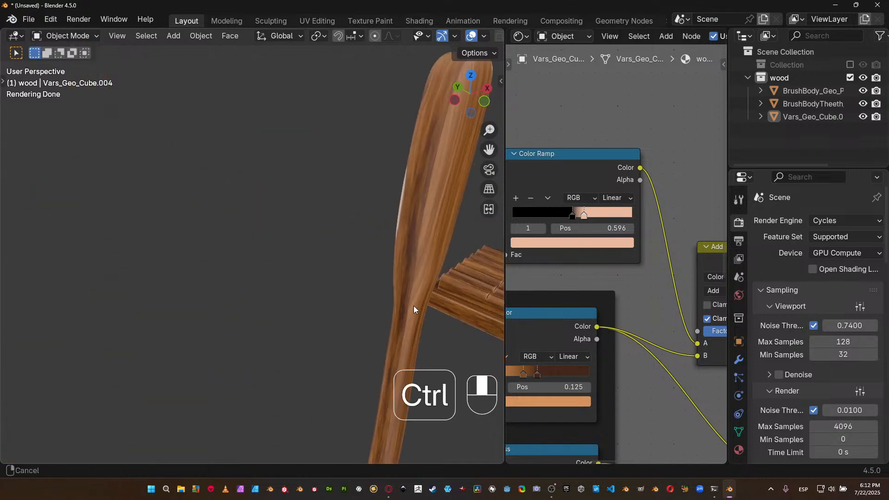
ctrl+middle_drag(415, 302, 404, 325)
shift+middle_drag(293, 290, 331, 275)
ctrl+middle_drag(324, 231, 313, 290)
mouse_move(290, 179)
shift+middle_down()
mouse_move(301, 256)
mouse_move(304, 241)
shift+middle_up()
mouse_move(303, 241)
shift+middle_down()
mouse_move(329, 189)
mouse_move(326, 212)
shift+middle_up()
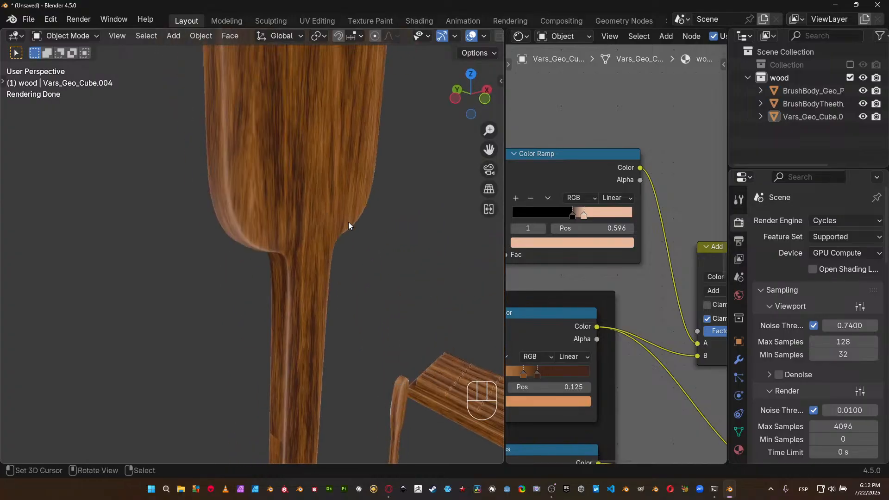
Widen the shader editor to give the wood_m node tree more room.
scroll(587, 231, down, 4)
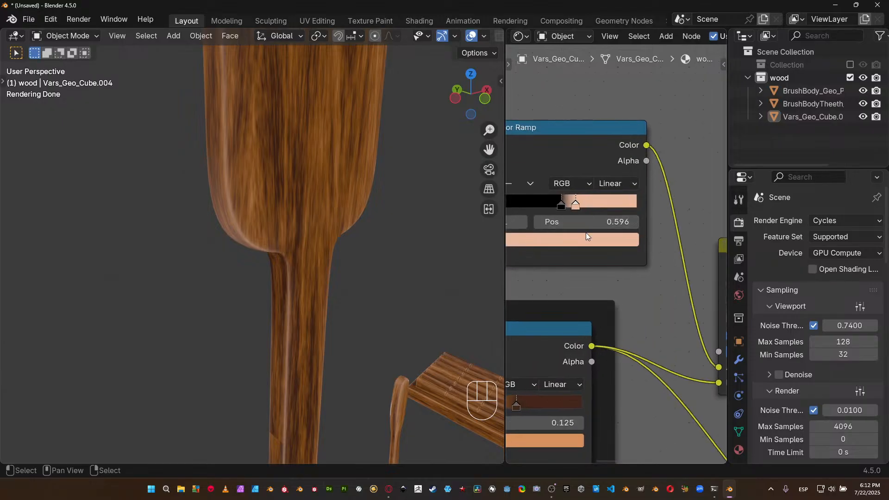
scroll(611, 252, down, 2)
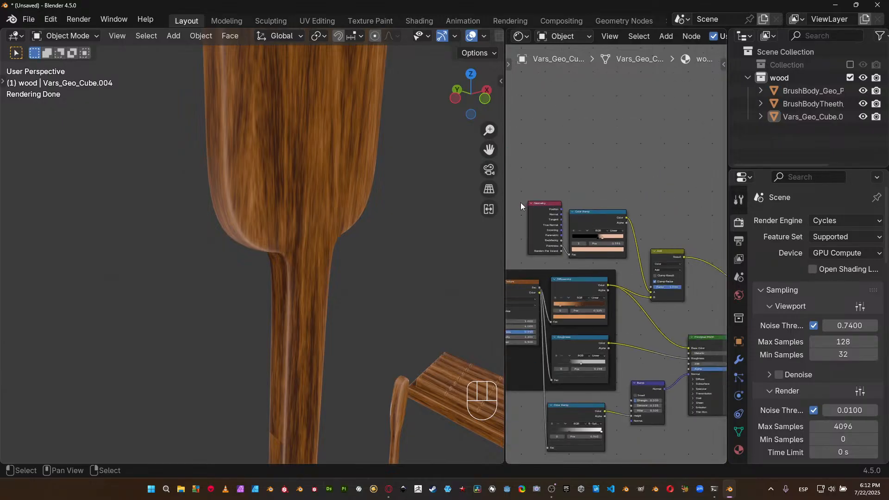
drag(506, 201, 391, 202)
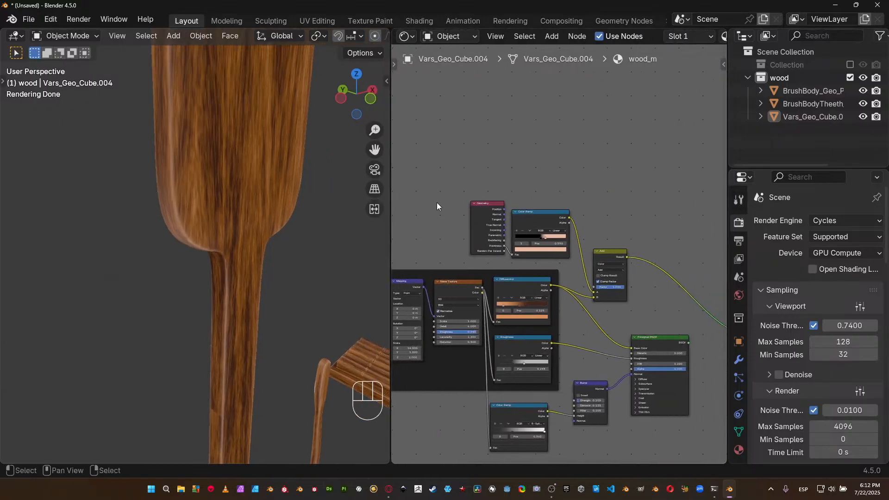
Add a reroute to the link from the pointiness Color Ramp, move it near the Add node and raise the Add node.
scroll(434, 206, down, 2)
middle_drag(482, 193, 516, 182)
drag(516, 182, 490, 220)
scroll(549, 235, up, 1)
shift+right_drag(549, 235, 551, 226)
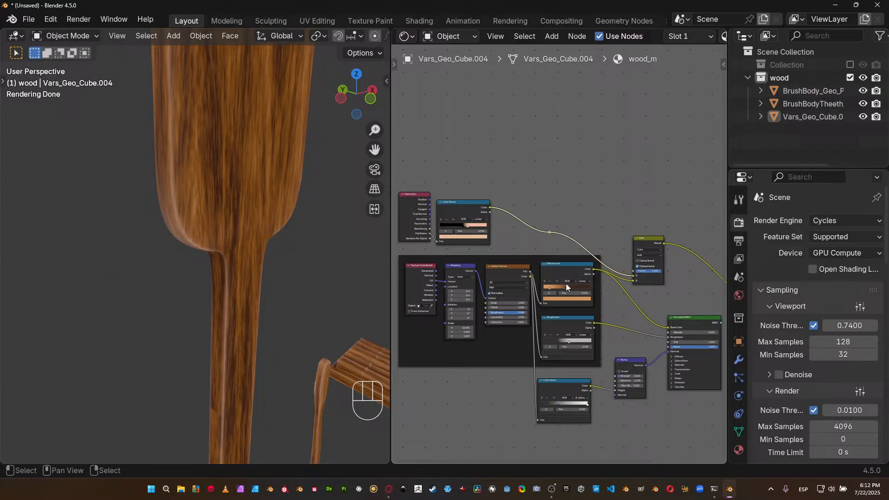
key(g)
click(618, 274)
drag(642, 251, 646, 231)
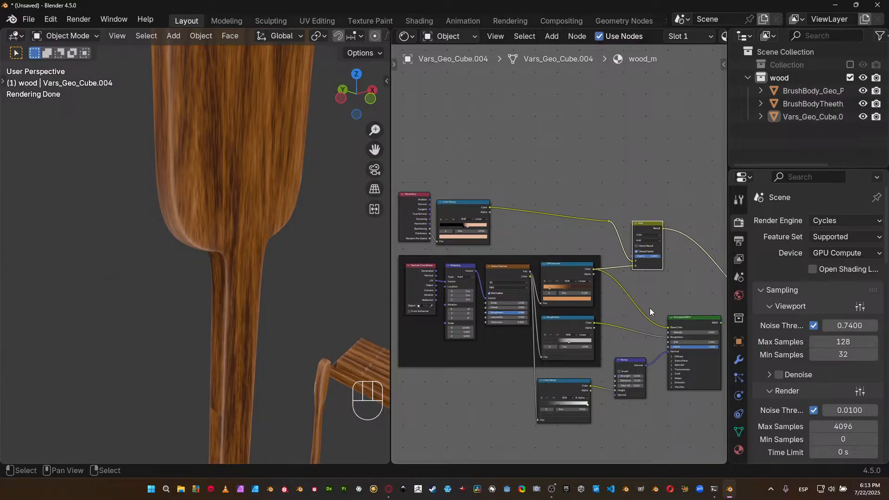
Enclose the Geometry node and its Color Ramp in a frame labelled "curvature maps".
middle_drag(575, 366, 574, 287)
drag(418, 135, 469, 174)
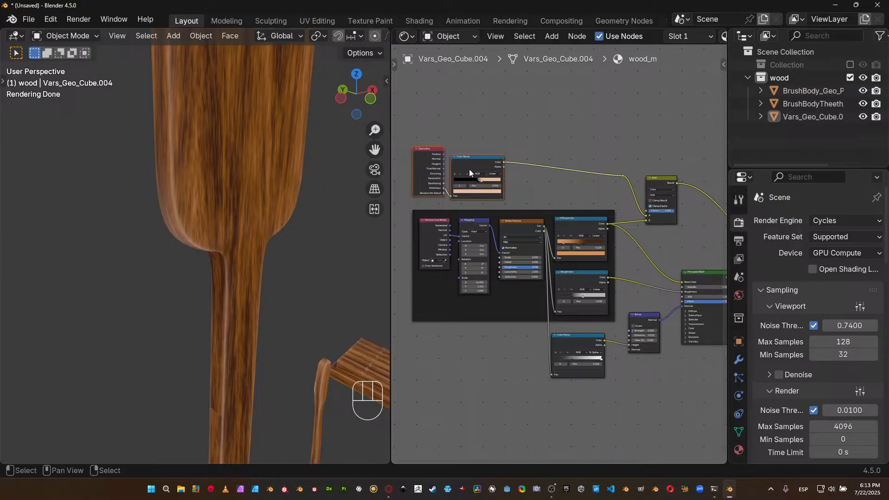
key(shift+p)
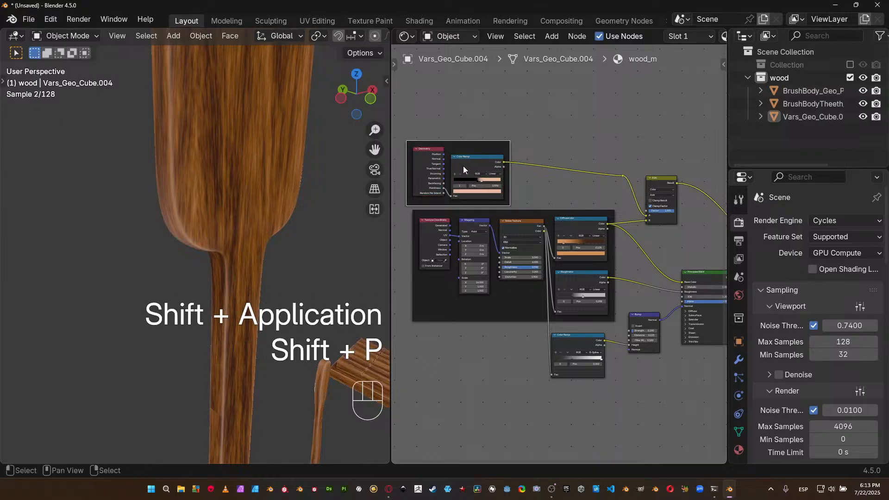
drag(485, 145, 491, 140)
key(n)
click(665, 114)
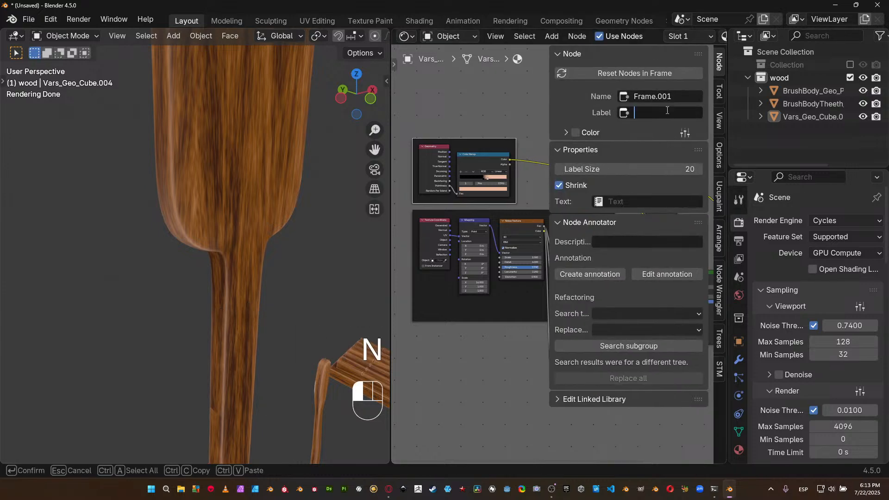
text(curvature maps)
key(Return)
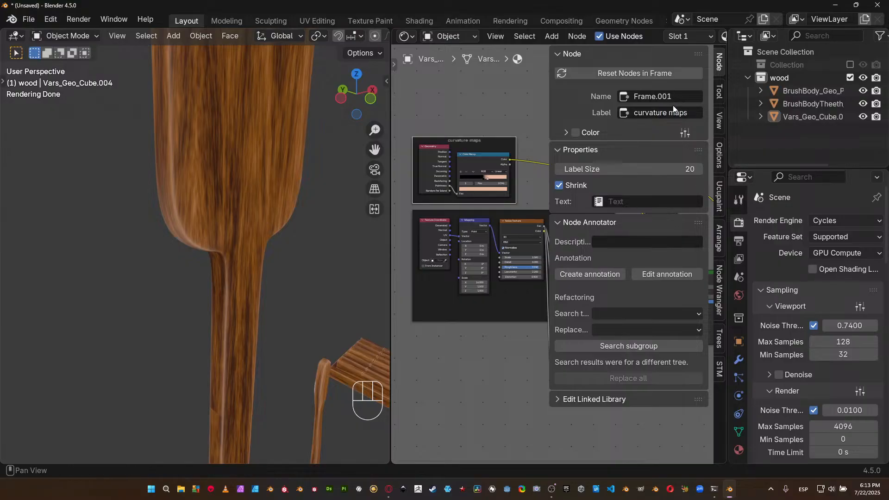
Label the frame around the noise, diffuse and roughness nodes "Main system".
click(468, 212)
click(643, 112)
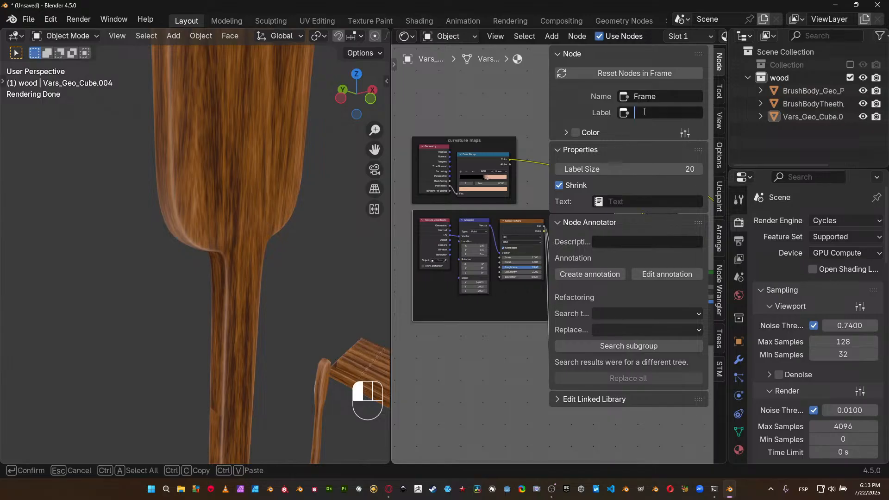
text(Main system)
key(Return)
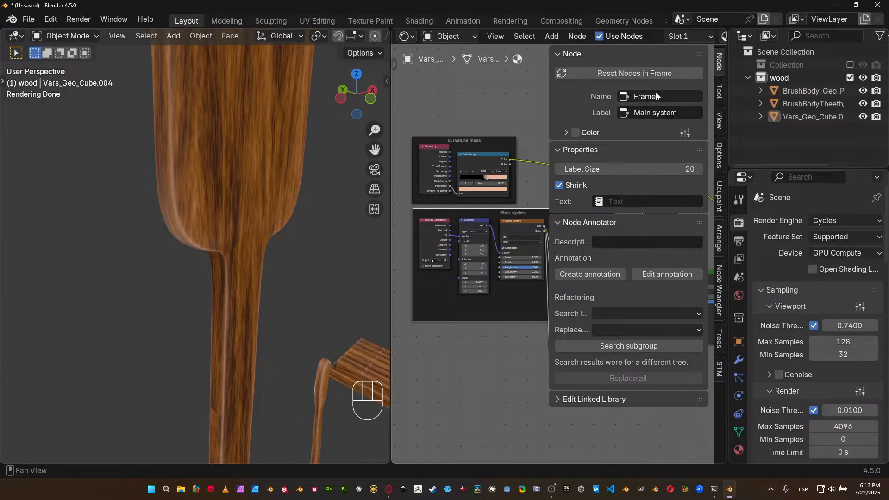
key(n)
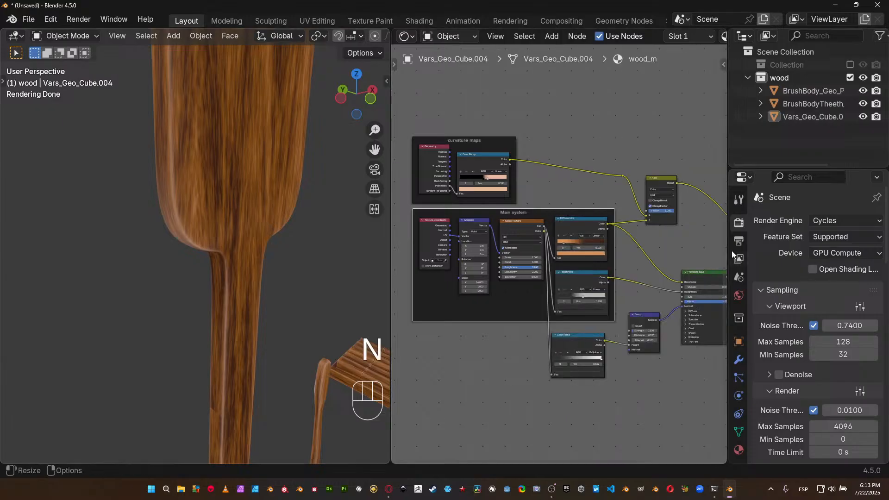
Move the Bump node beside the lower Color Ramp and enclose both nodes in a frame.
middle_drag(558, 273, 575, 205)
scroll(493, 251, up, 3)
scroll(563, 255, up, 2)
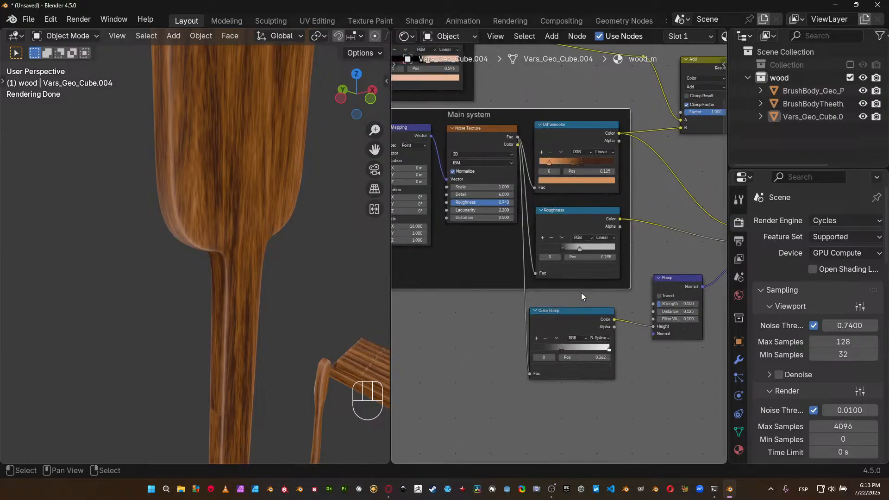
drag(562, 334, 569, 336)
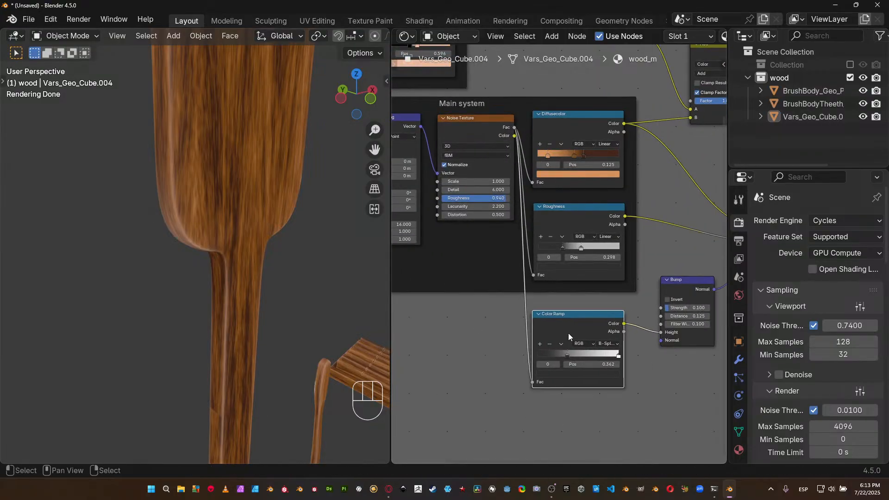
drag(677, 290, 665, 328)
middle_drag(552, 301, 526, 274)
drag(521, 277, 699, 385)
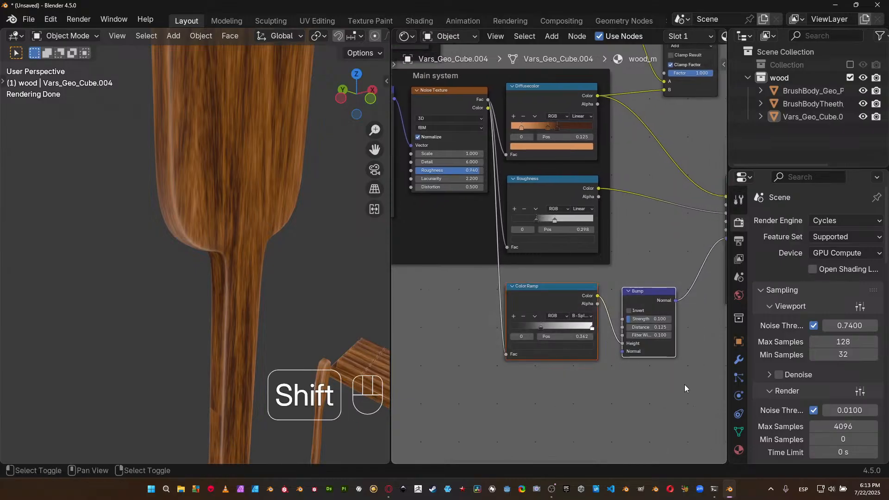
key(shift+p)
Label the frame around the lower Color Ramp and Bump node "heights".
middle_drag(661, 184, 484, 182)
click(464, 269)
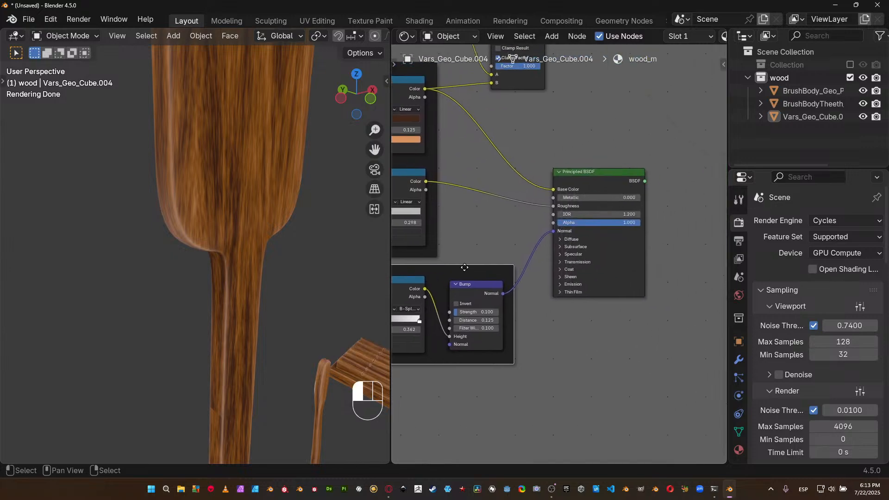
key(n)
click(645, 113)
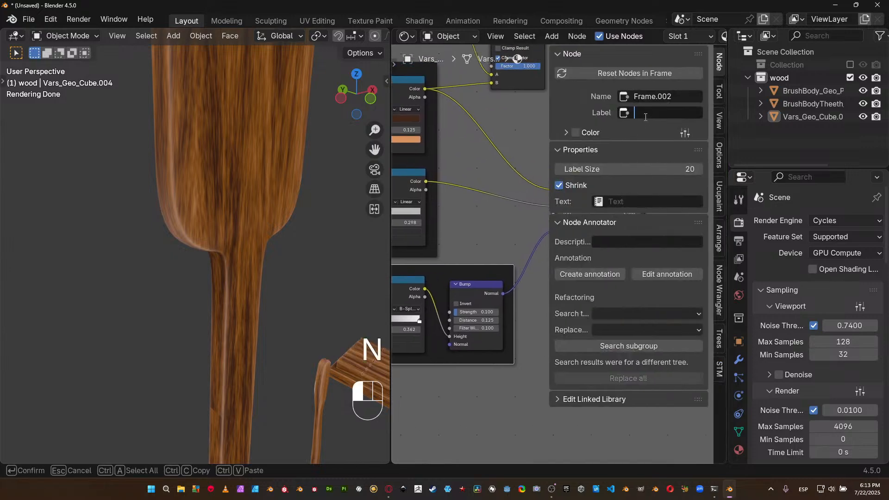
text(heights)
key(Return)
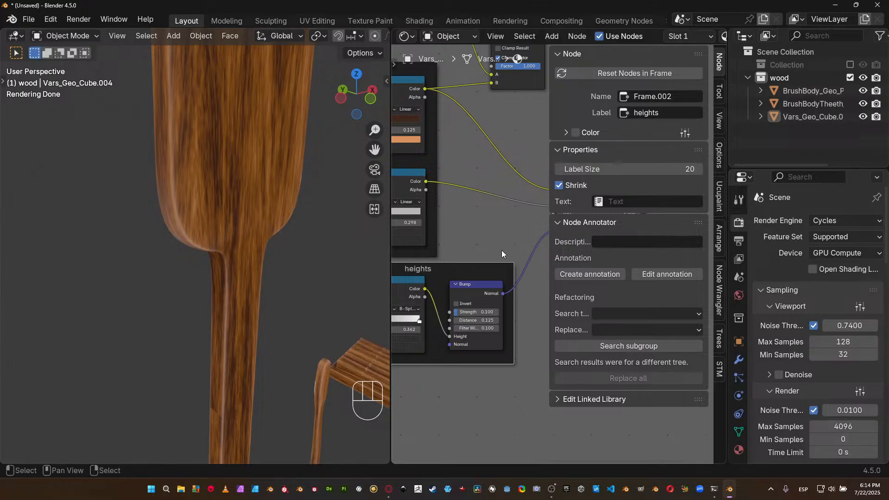
scroll(493, 232, down, 2)
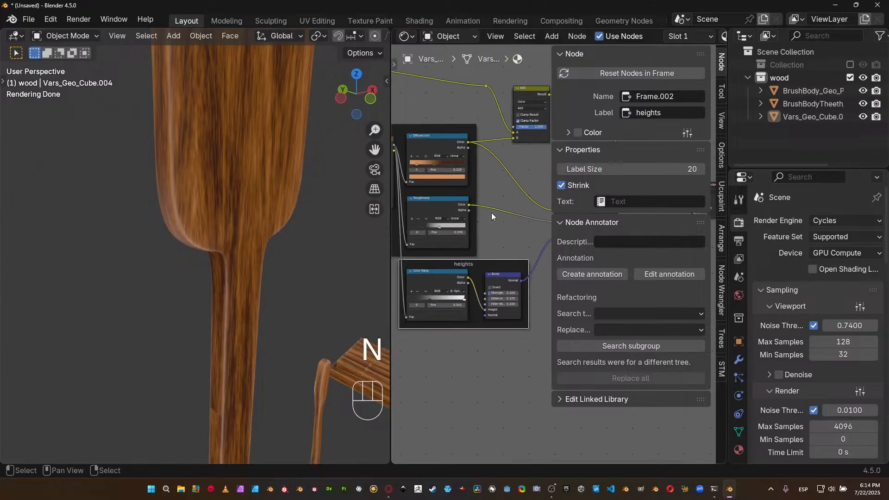
key(n)
Move the heights frame beneath the start of the Main system frame and add a reroute to its noise link, below the Noise Texture output.
middle_drag(504, 210, 649, 217)
drag(693, 277, 537, 291)
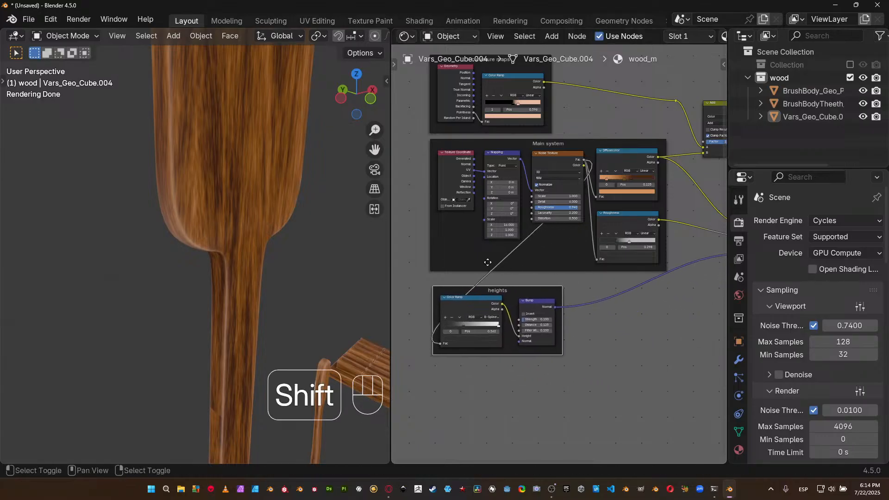
shift+right_drag(467, 281, 505, 279)
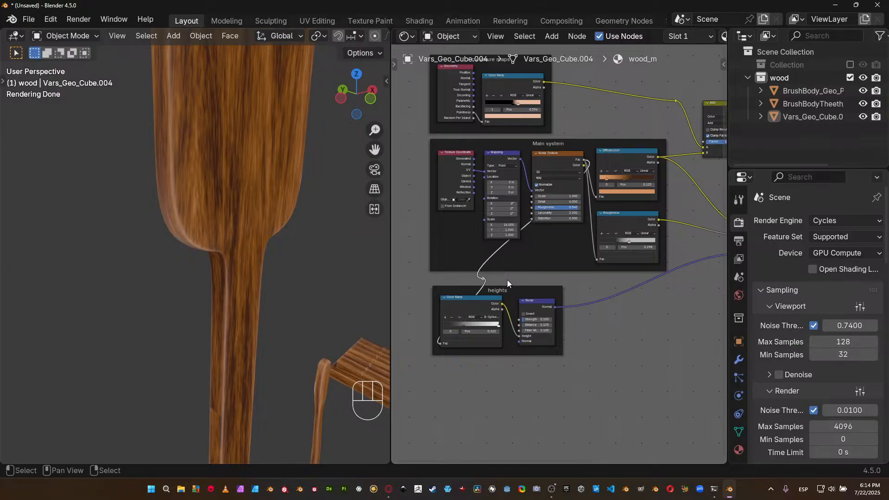
key(g)
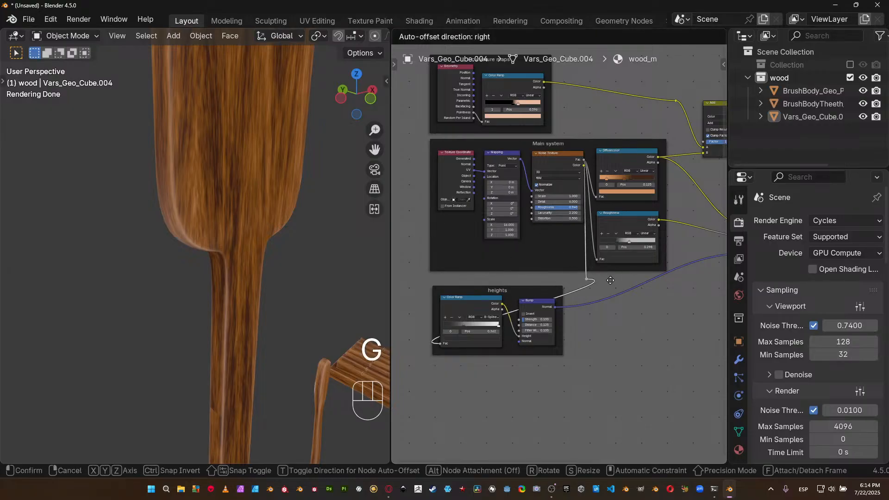
click(611, 280)
Reroute the noise link horizontally between the Main system and heights frames, to a point above the start of the heights frame.
mouse_move(585, 291)
shift+right_down()
mouse_move(595, 309)
mouse_move(594, 292)
shift+right_up()
key(ctrl+z)
key(g)
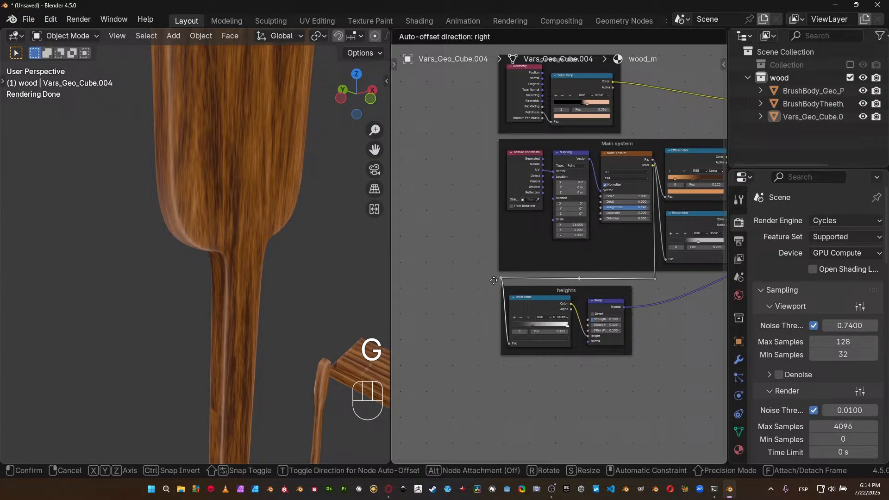
click(542, 275)
middle_drag(542, 275, 465, 249)
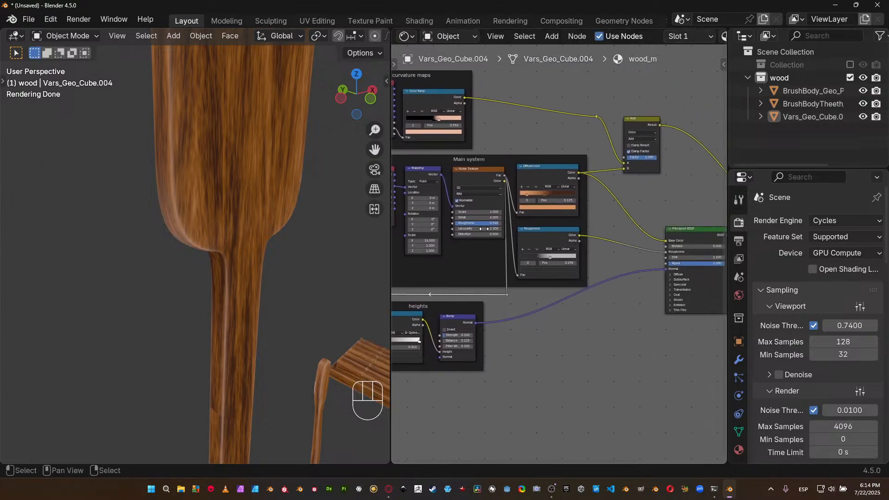
Shift the Diffusecolor and Roughness ramps slightly farther from the Noise Texture node.
drag(554, 177, 557, 187)
drag(541, 231, 554, 229)
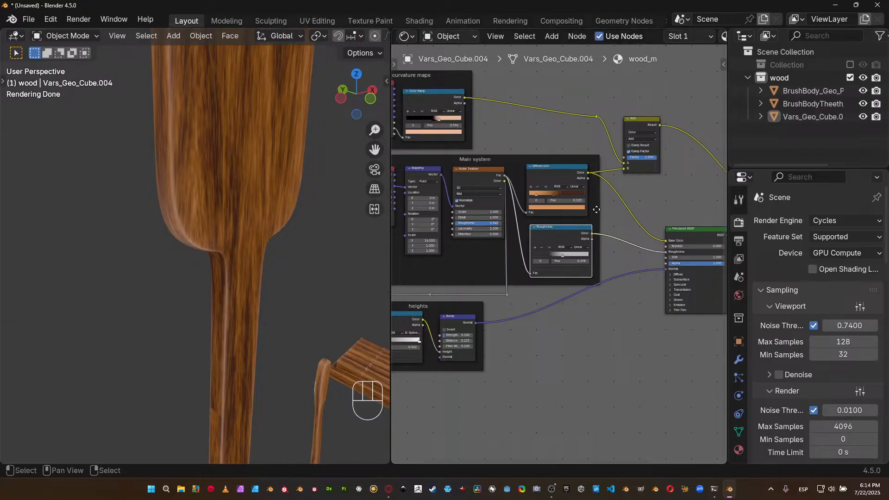
middle_drag(594, 212, 573, 210)
middle_drag(514, 193, 596, 211)
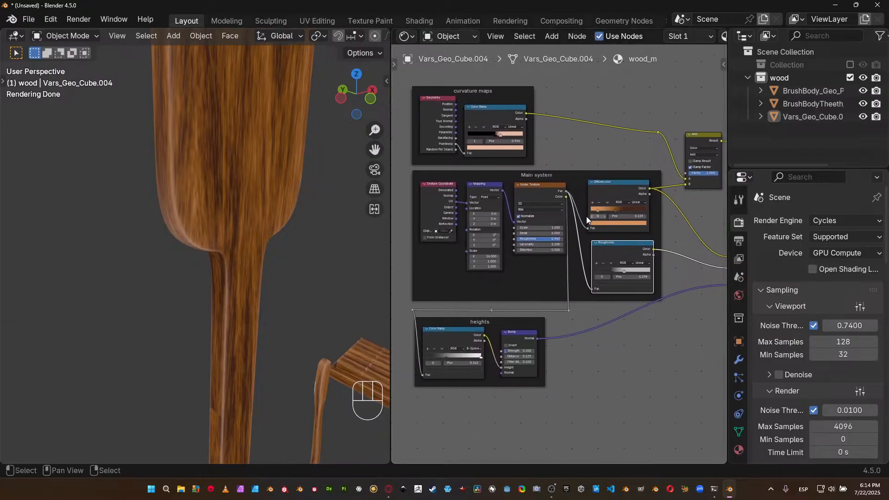
middle_drag(471, 199, 452, 189)
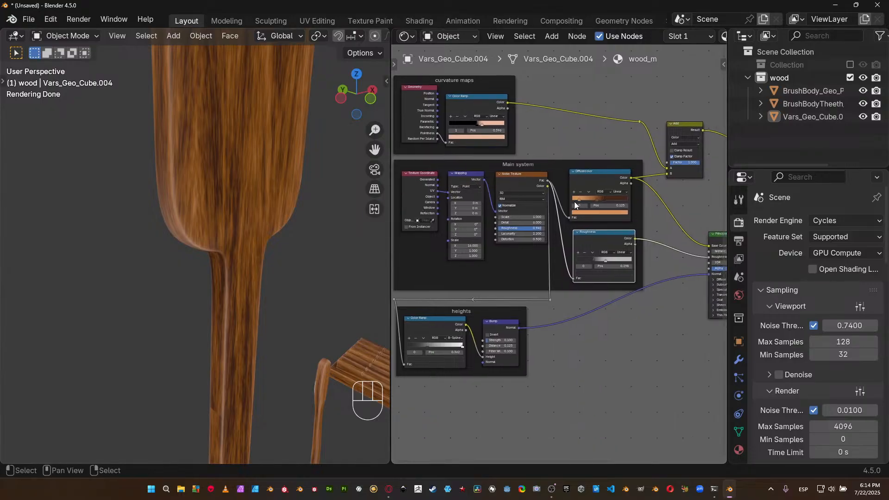
Move the curvature maps frame slightly up to widen the gap above the Main system frame.
click(478, 84)
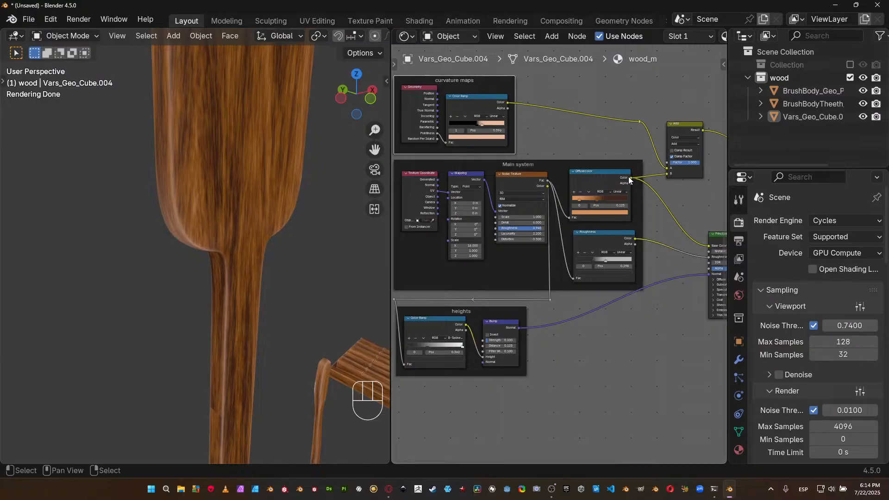
middle_drag(591, 213, 586, 193)
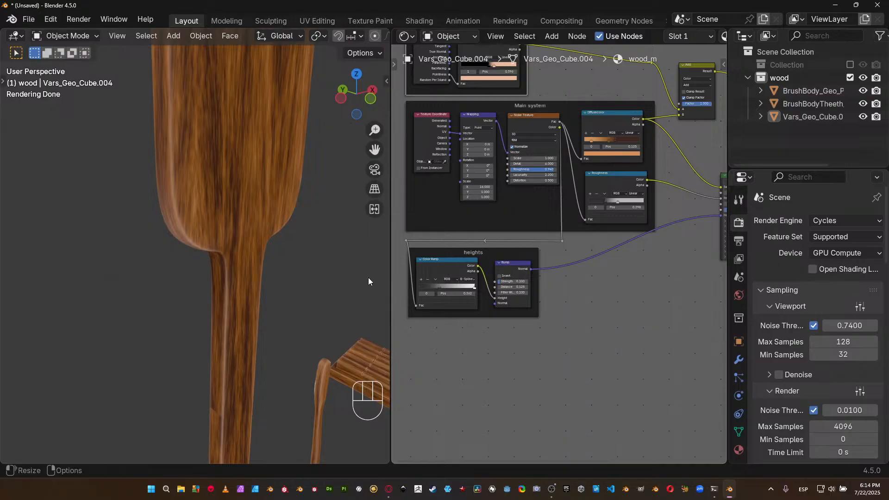
middle_drag(532, 182, 521, 211)
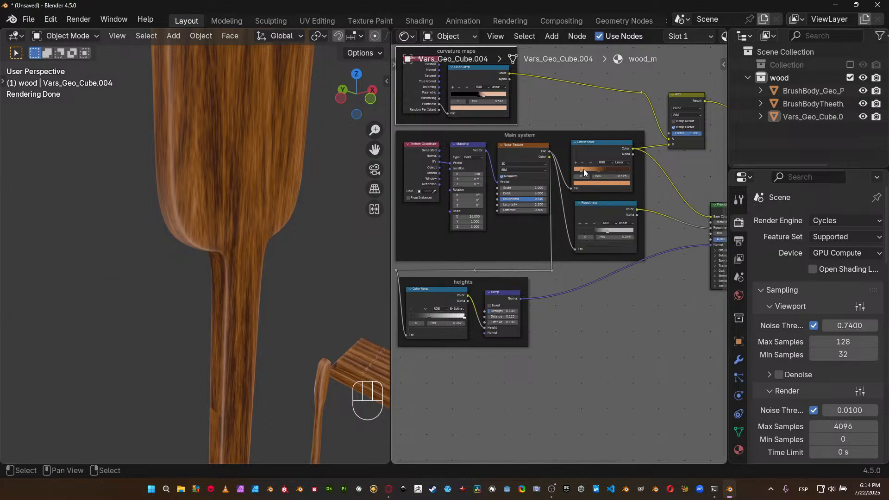
middle_drag(629, 259, 567, 305)
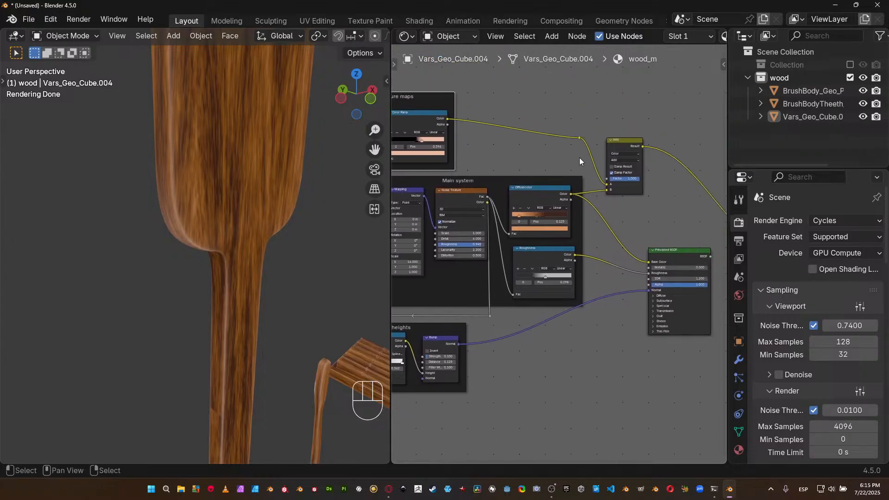
middle_drag(447, 114, 542, 138)
drag(534, 122, 523, 107)
middle_drag(586, 160, 580, 174)
Inspect the Main system nodes and the rendered wood edges close up on the brush.
scroll(546, 324, up, 3)
mouse_move(542, 300)
middle_down()
mouse_move(560, 304)
mouse_move(558, 296)
middle_up()
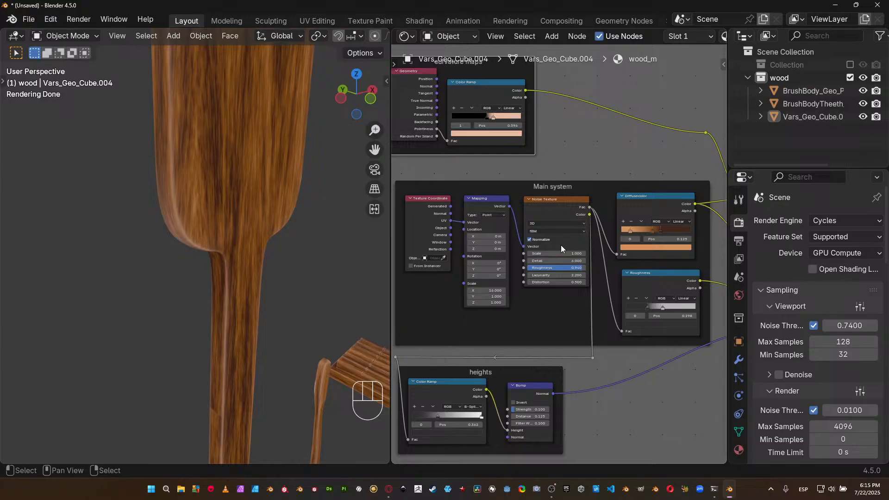
middle_drag(566, 237, 529, 284)
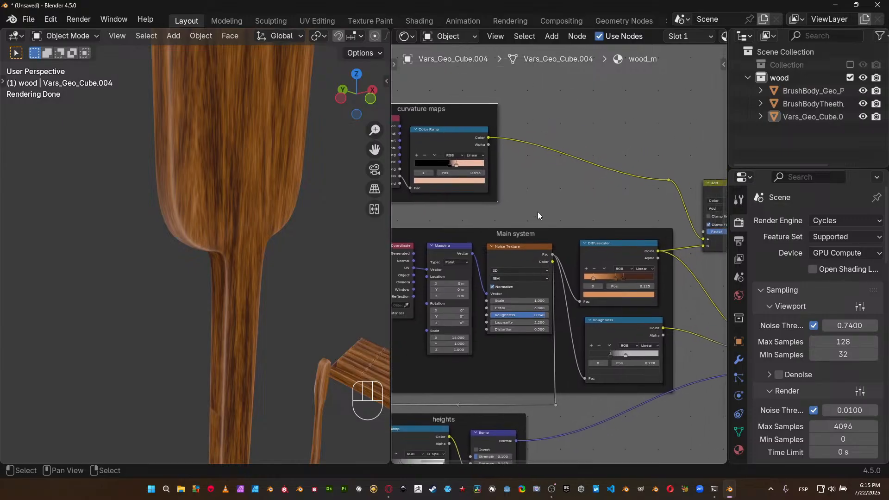
scroll(182, 154, up, 5)
mouse_move(174, 161)
ctrl+middle_down()
mouse_move(181, 171)
mouse_move(162, 168)
ctrl+middle_up()
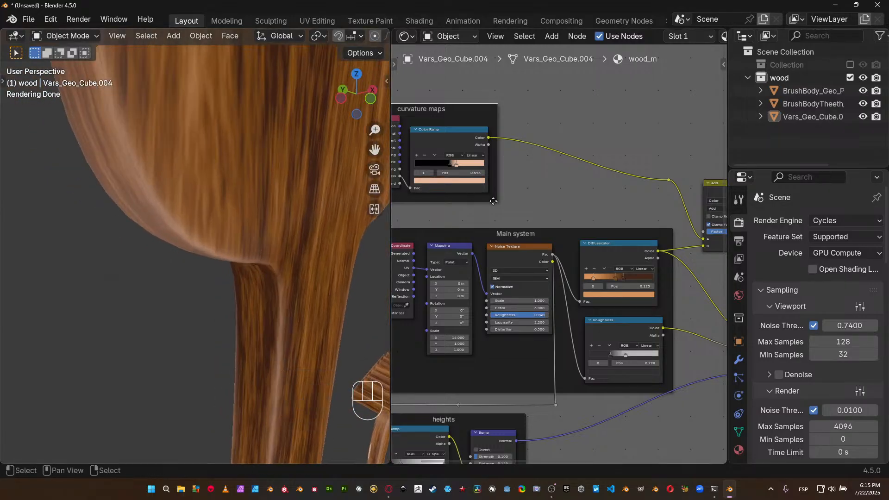
Duplicate the Roughness Color Ramp and place the copy above the Noise Texture inside the Main system frame.
middle_drag(588, 207, 617, 253)
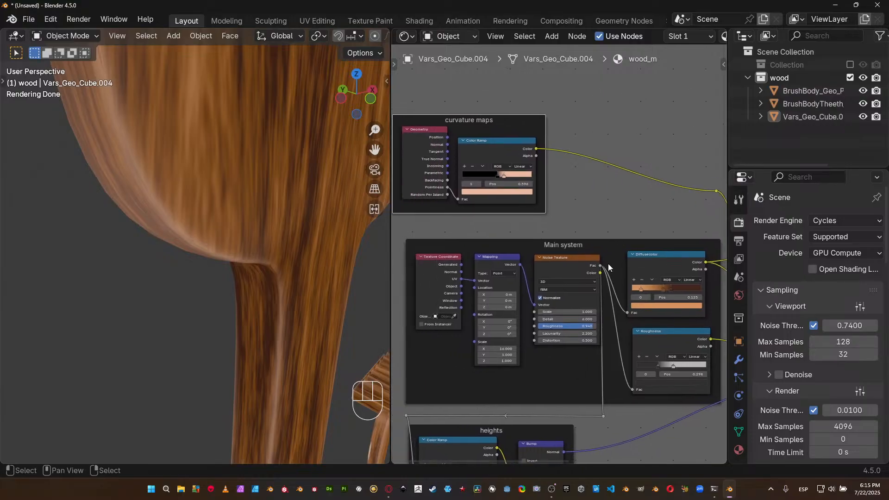
click(646, 333)
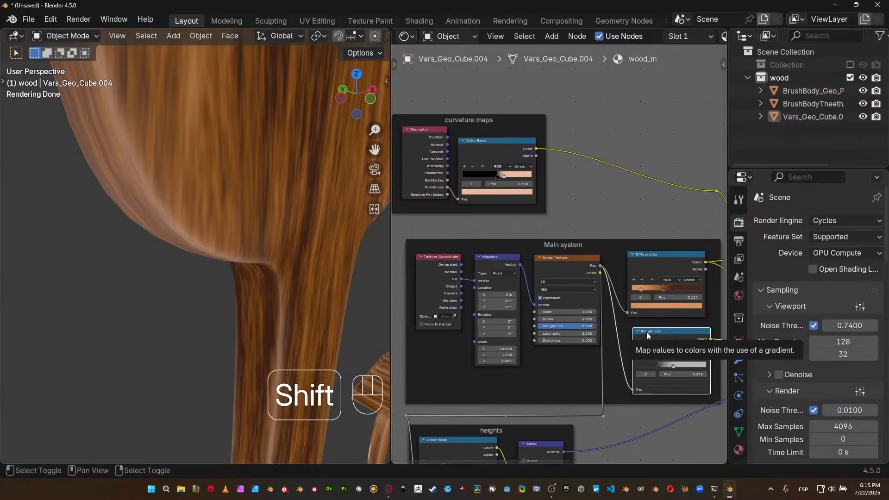
key(shift+d)
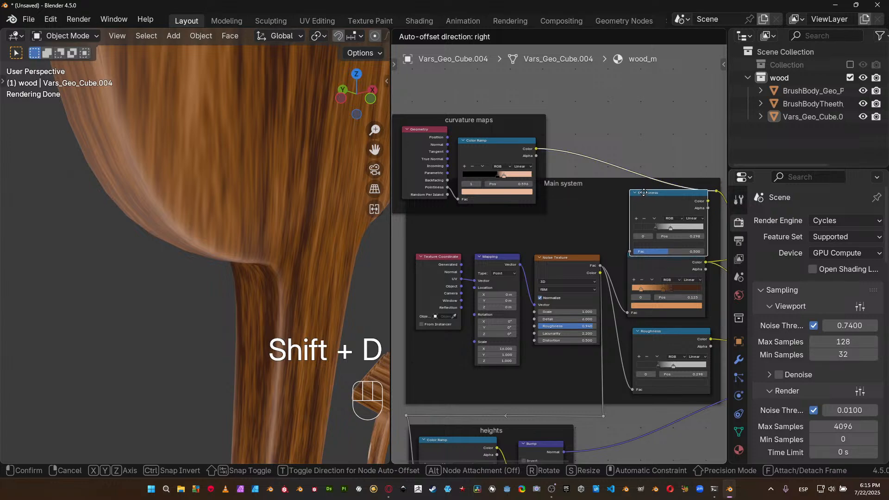
click(586, 187)
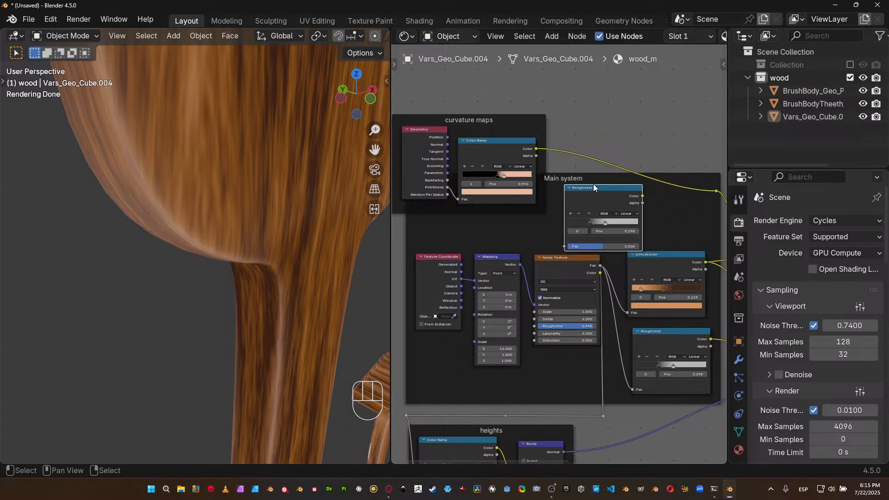
click(665, 200)
Move the heights frame with its reroutes straight down, and lower the Main system frame until it sits clear beneath curvature maps.
ctrl+middle_drag(641, 285, 574, 356)
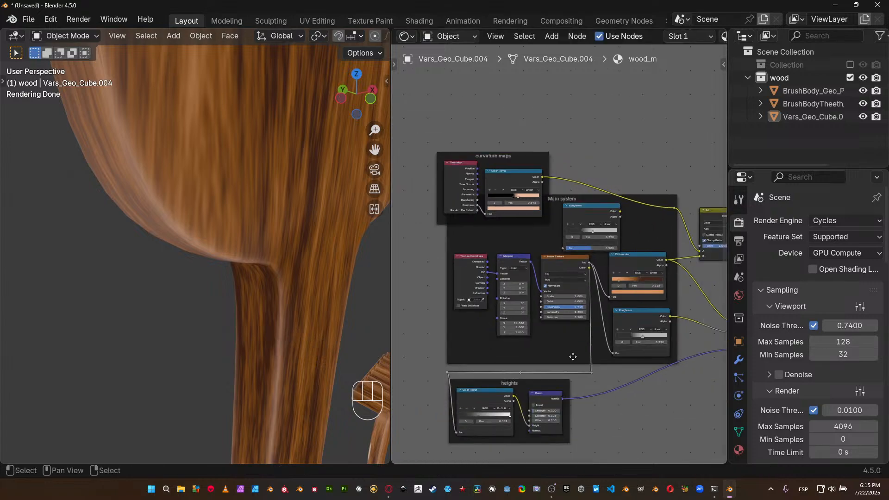
drag(422, 366, 629, 450)
key(g)
key(y)
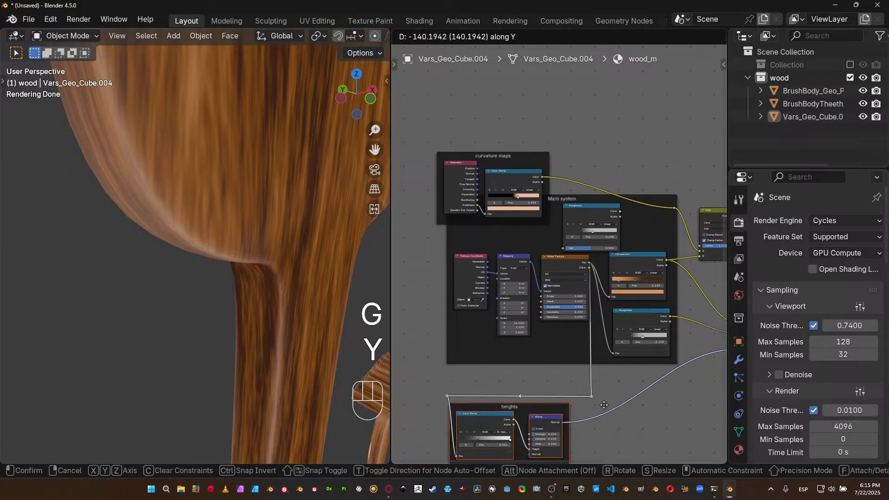
click(605, 420)
click(581, 355)
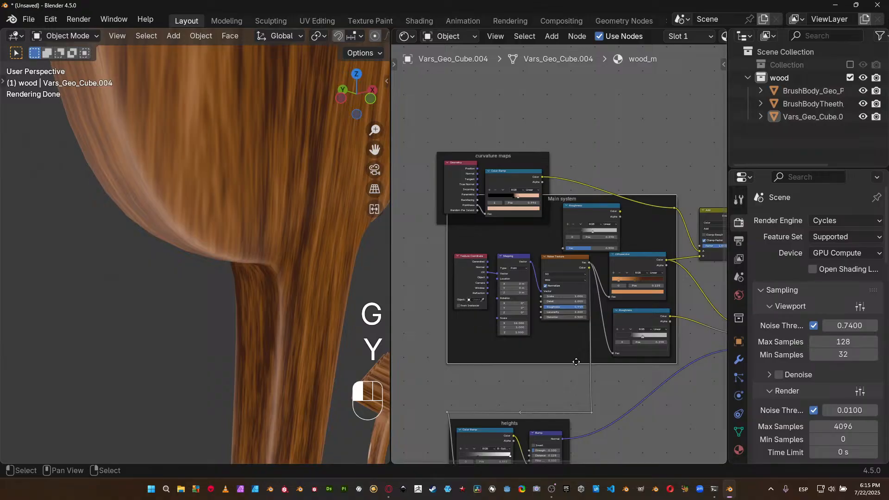
key(g)
click(578, 393)
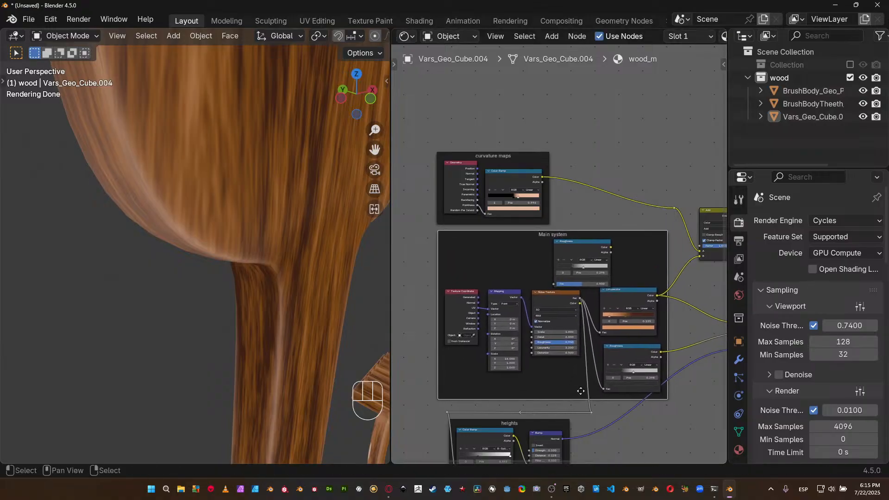
Place the duplicated Color Ramp above Diffusecolor and connect the Noise Texture's Fac output to its Fac input.
scroll(578, 238, up, 1)
drag(594, 244, 650, 236)
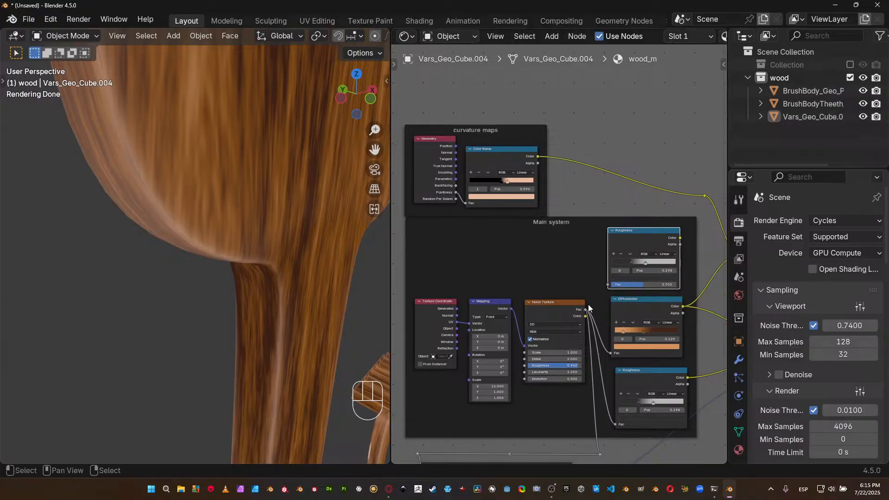
drag(586, 309, 609, 285)
Relabel the duplicated Color Ramp "Noise curv".
middle_drag(660, 237, 576, 245)
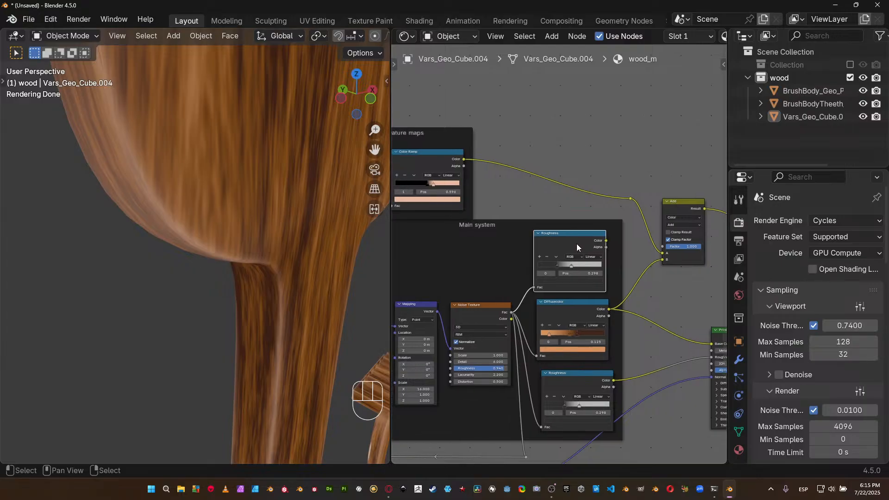
key(n)
click(661, 116)
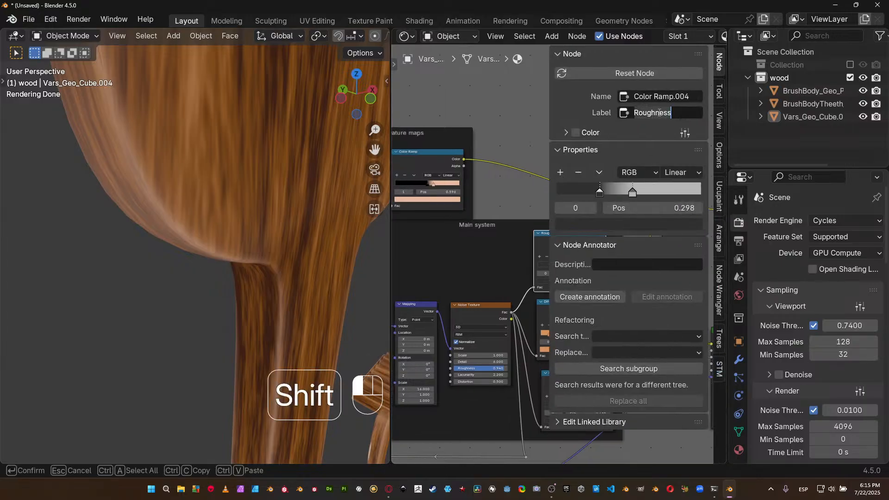
key(shift+Home)
key(BackSpace)
text(Noise cu)
key(Return)
key(n)
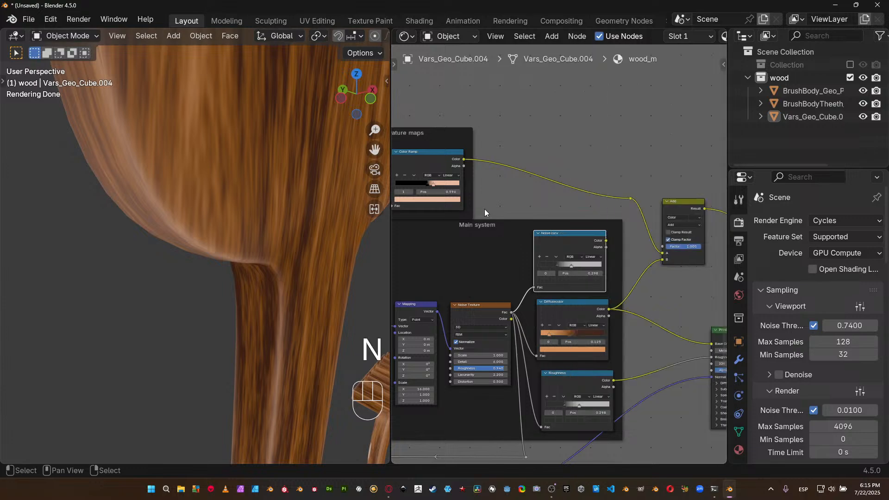
Align the Noise curv ramp with the ramps below it and move the curvature maps frame closer to the Add node.
drag(557, 240, 569, 238)
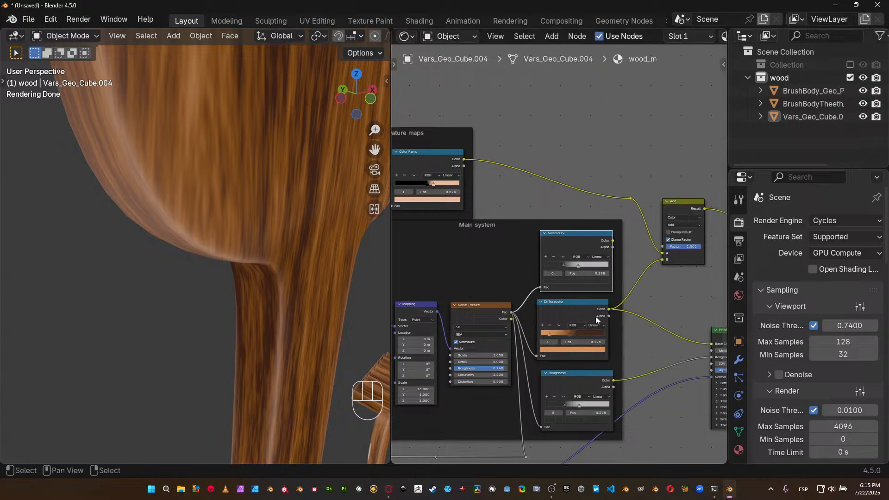
middle_drag(451, 122, 484, 126)
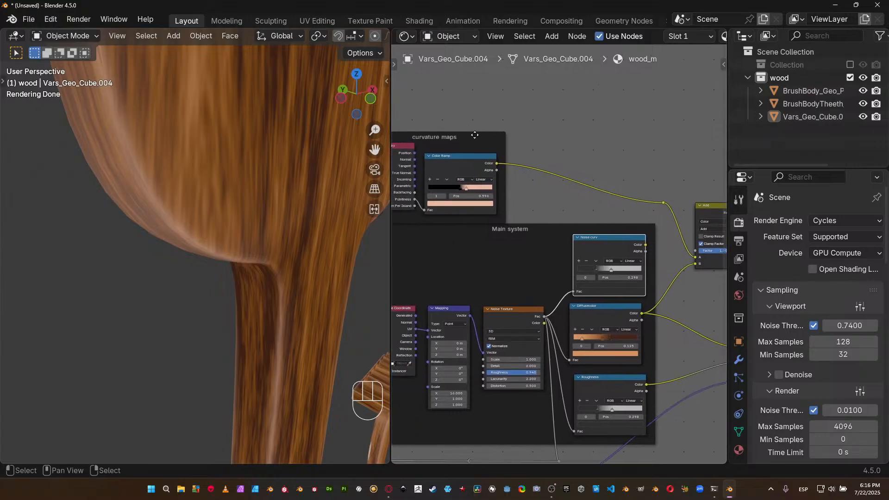
drag(477, 137, 577, 129)
scroll(629, 239, up, 1)
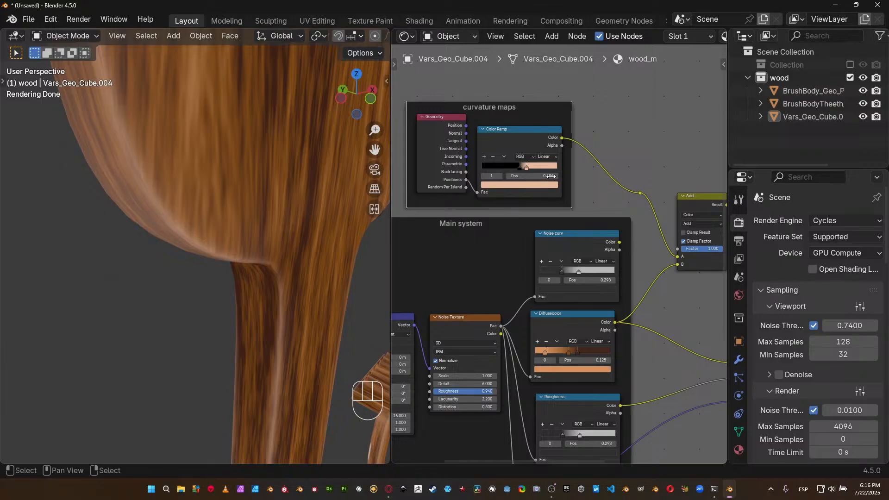
Preview the Noise curv ramp's output directly on the model.
middle_drag(540, 190, 484, 208)
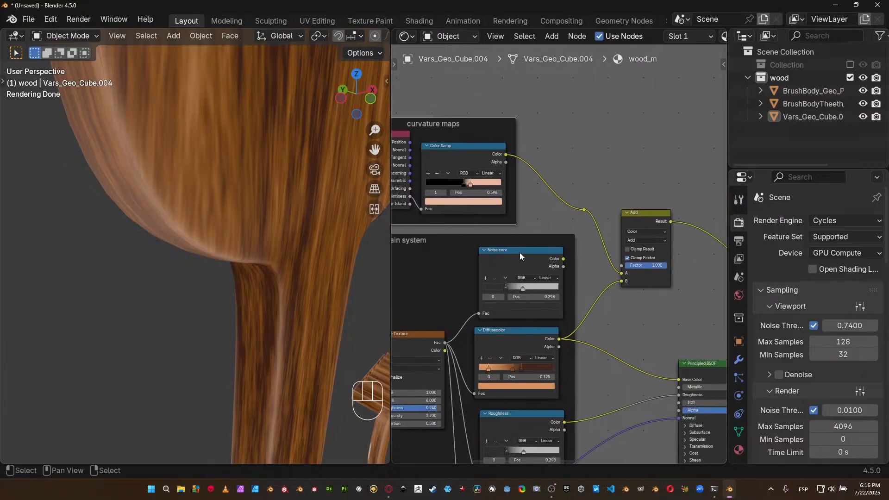
ctrl+shift+click(552, 254)
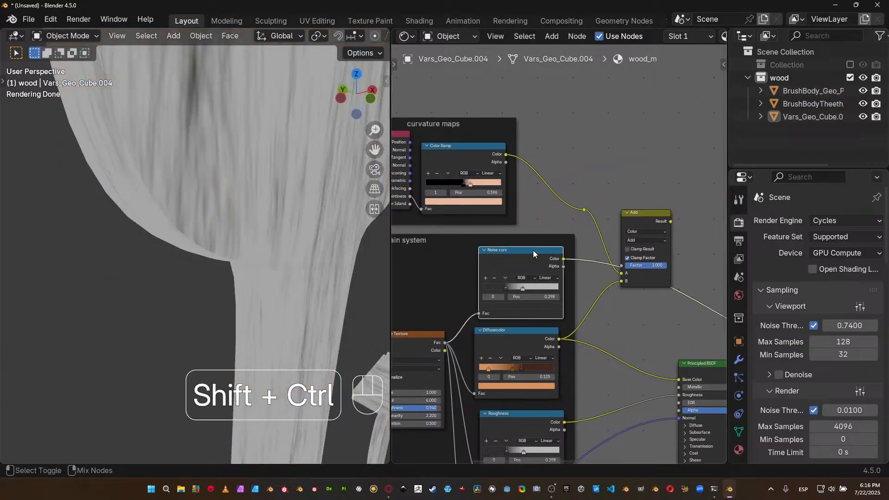
Move the Texture Coordinate, Mapping and Noise Texture nodes lower inside the Main system frame.
middle_drag(451, 347, 565, 270)
scroll(565, 270, down, 2)
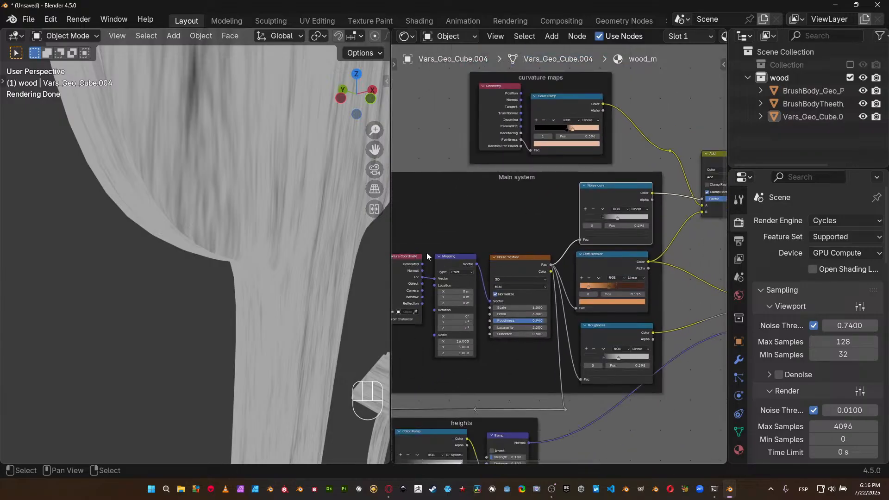
drag(408, 242, 504, 285)
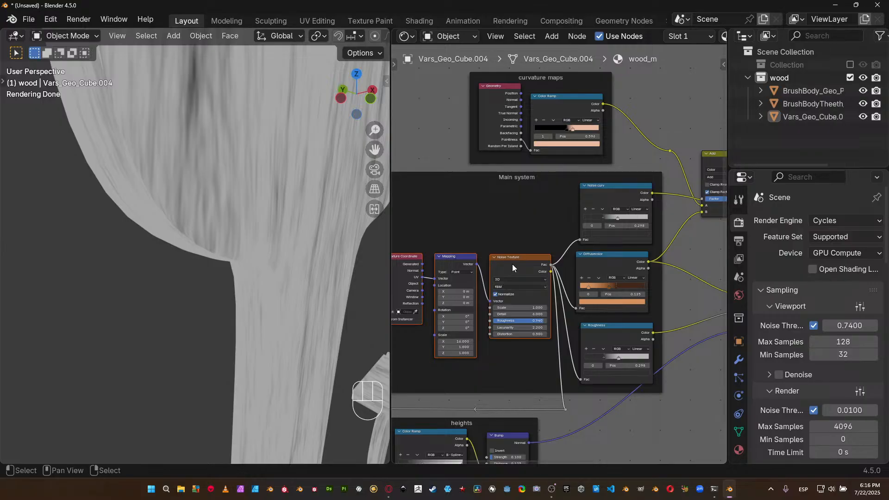
key(g)
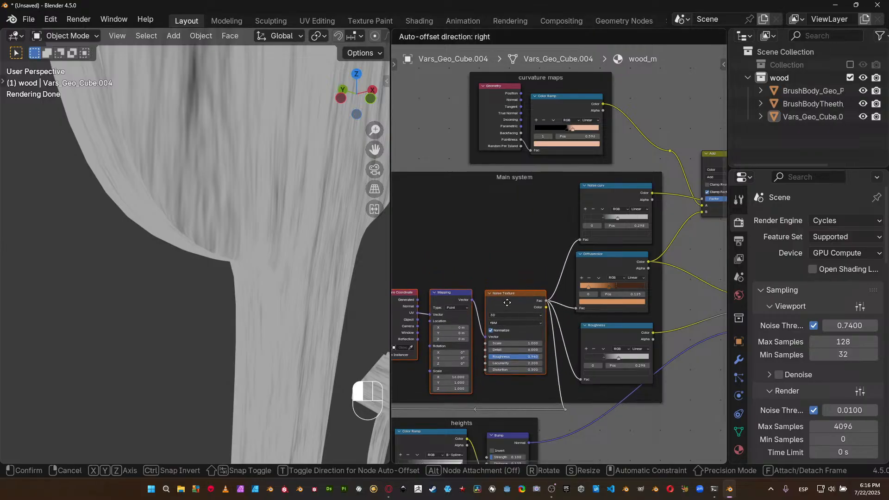
click(505, 301)
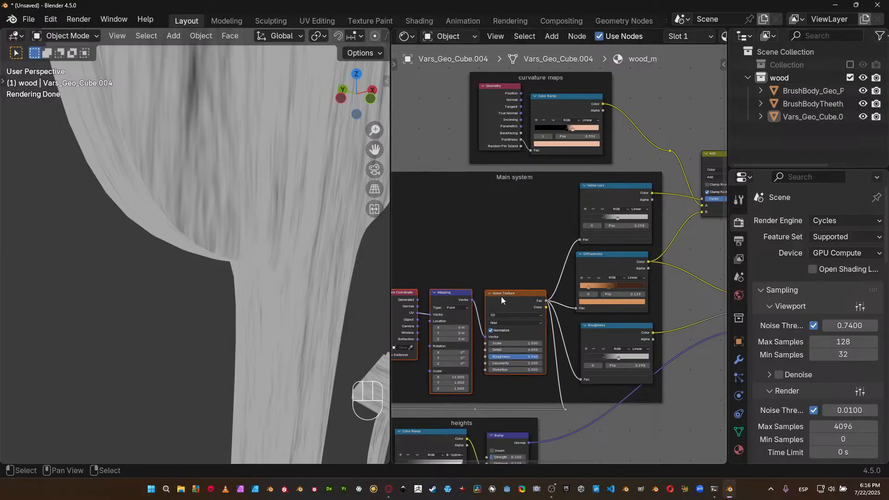
Add a second Noise Texture node above the existing one inside the Main system frame.
middle_drag(499, 296, 526, 315)
key(shift+a)
mouse_move(519, 276)
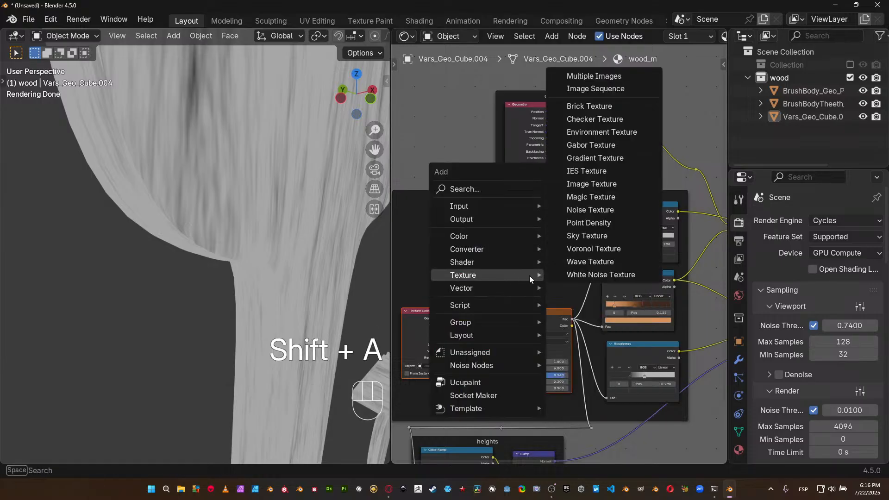
click(596, 208)
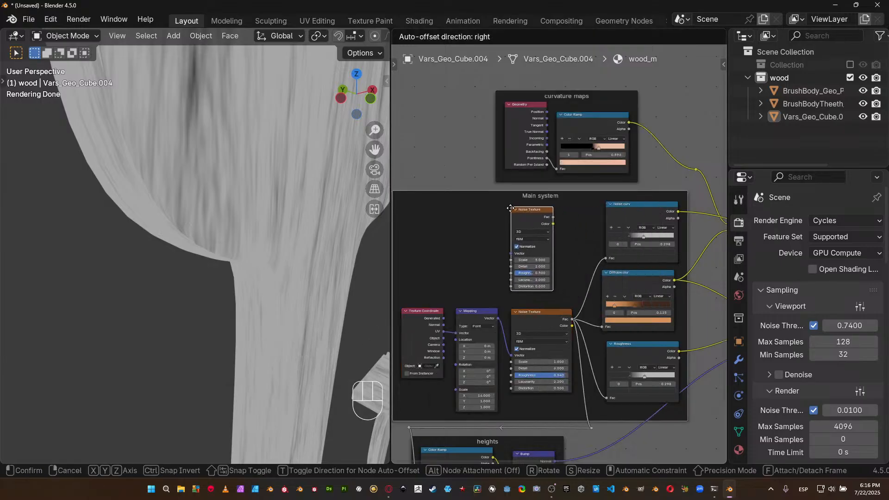
click(514, 214)
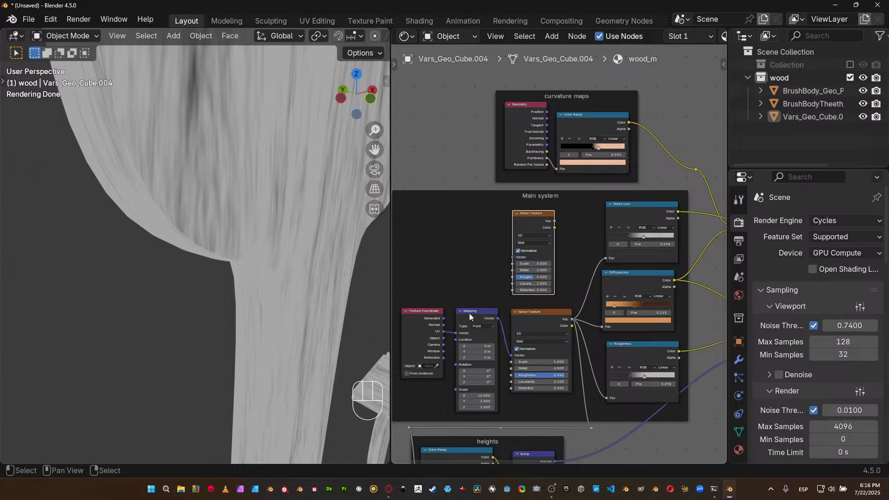
drag(532, 220, 533, 212)
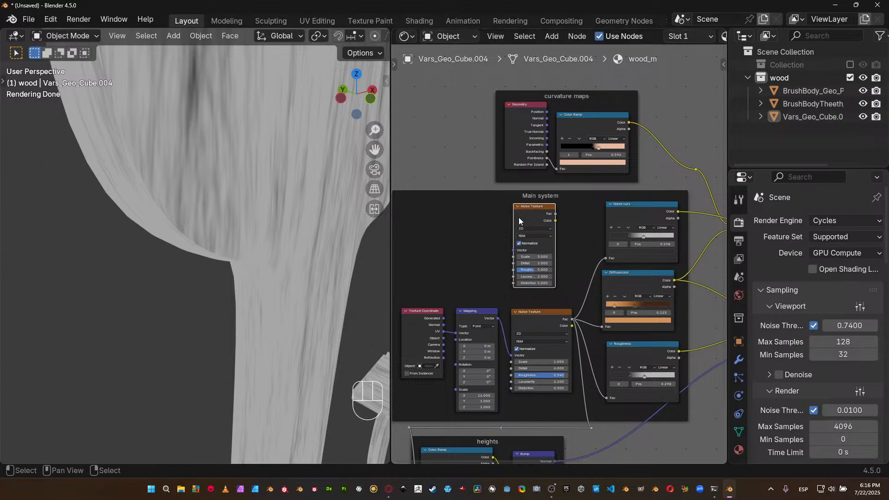
Give the new Noise Texture its own Texture Coordinate and Mapping setup and place it beside the node in the Main system frame.
key(ctrl+t)
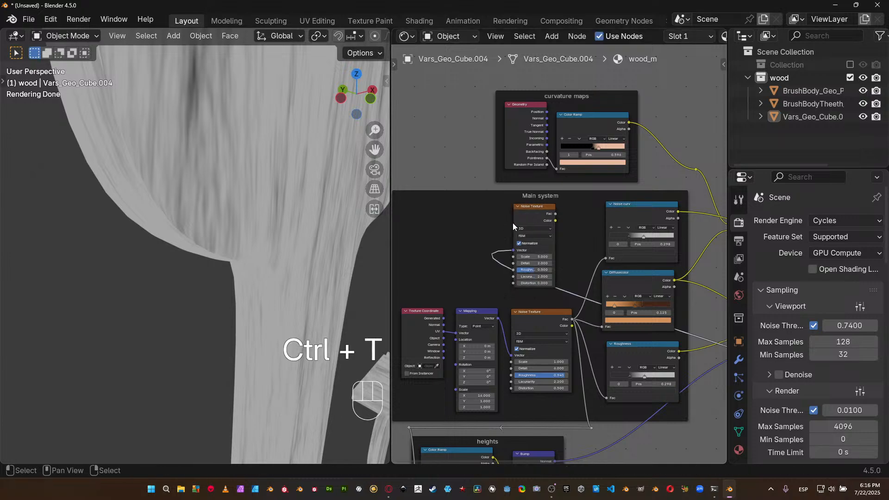
key(F2)
click(472, 197)
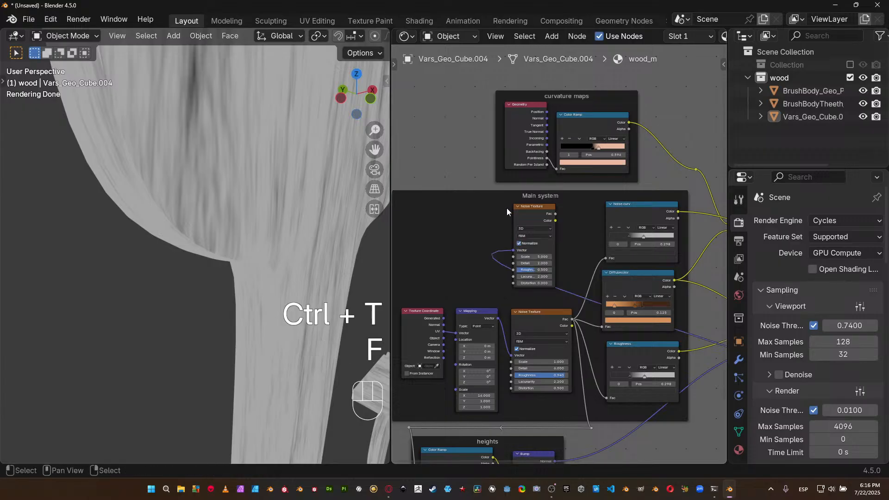
key(g)
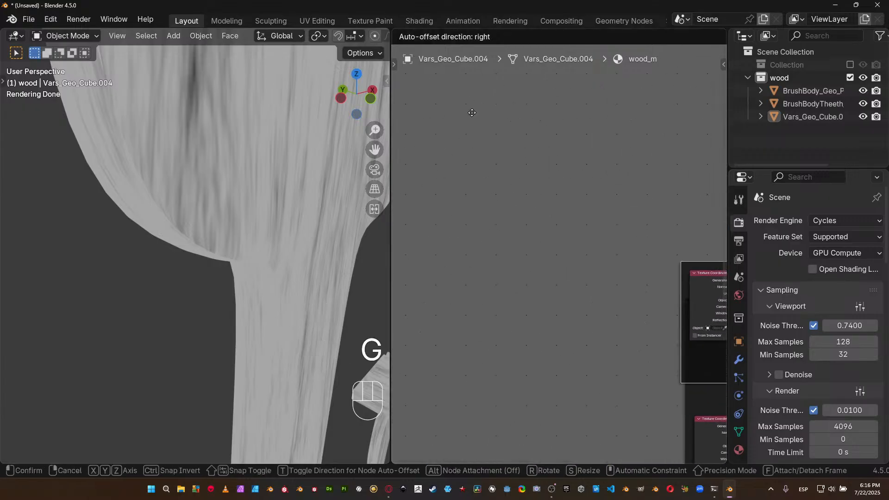
click(459, 122)
middle_drag(638, 214, 392, 150)
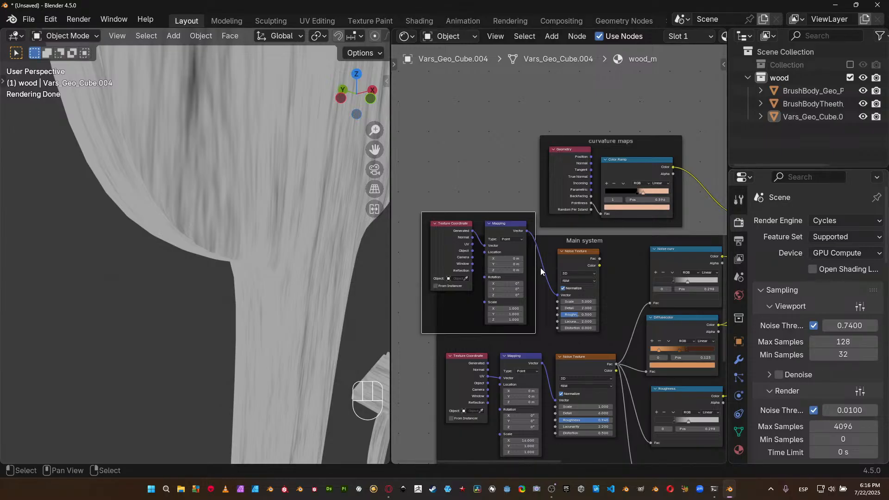
key(g)
click(535, 295)
key(g)
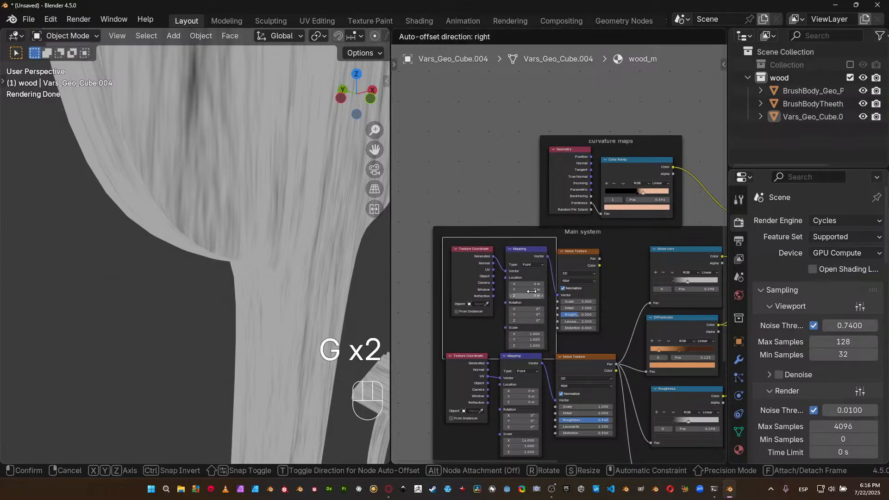
click(521, 279)
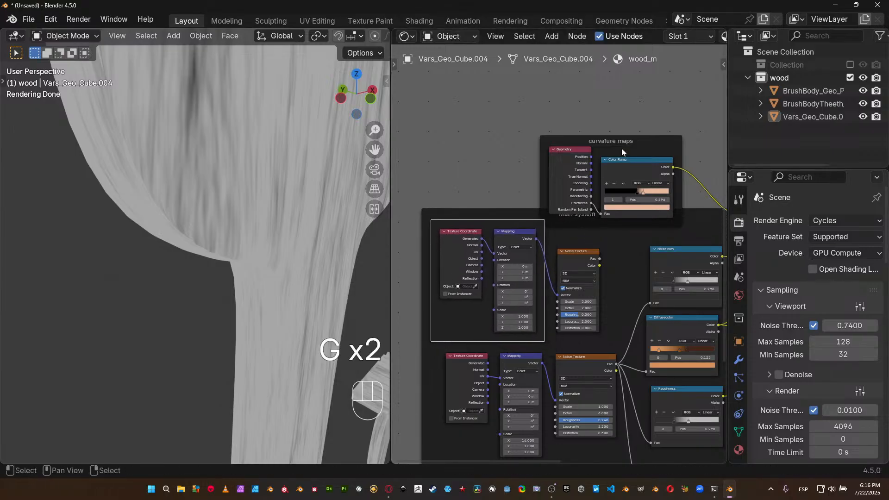
Move the curvature maps frame higher so it clears the enlarged Main system frame.
drag(653, 136, 673, 86)
middle_drag(629, 171, 542, 143)
middle_drag(558, 212, 608, 178)
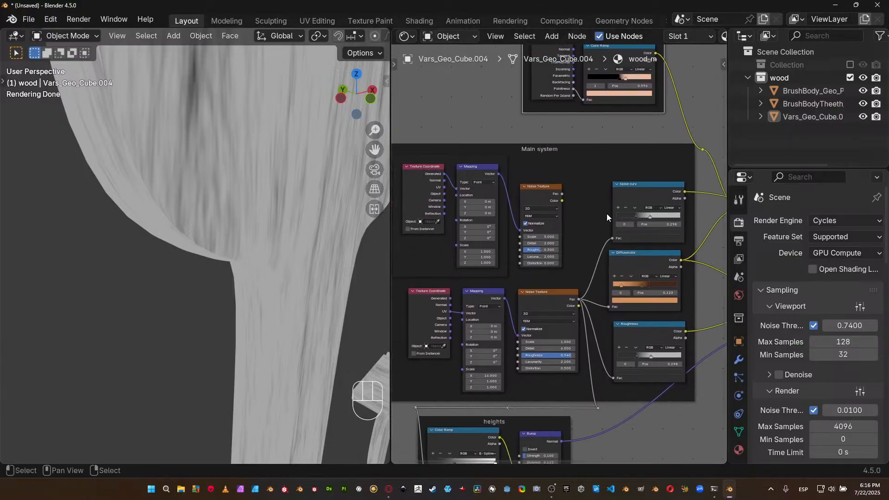
Feed the new Noise Texture's Fac output into the Noise curv ramp.
drag(563, 193, 612, 234)
middle_drag(573, 229, 497, 276)
scroll(287, 221, down, 10)
middle_drag(278, 225, 222, 228)
scroll(463, 281, up, 1)
Drive the new Mapping node with Object coordinates and set the new Noise Texture's Scale to 16.
middle_drag(462, 281, 654, 261)
scroll(523, 214, up, 1)
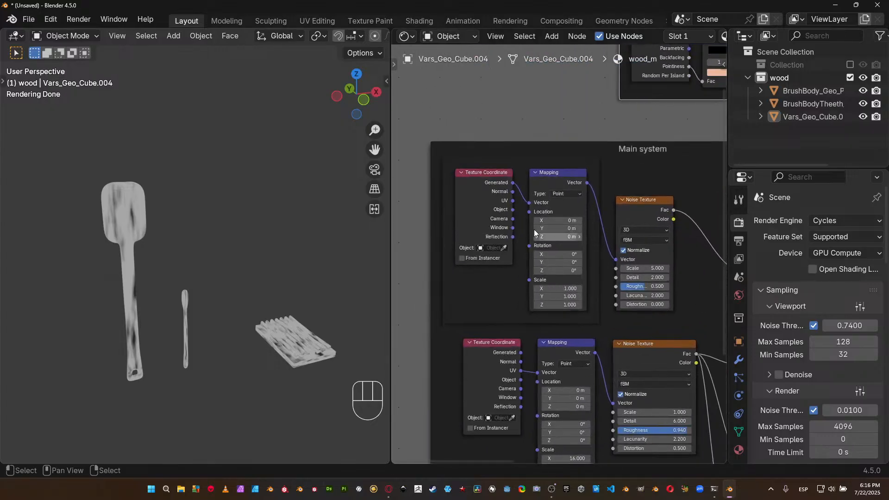
drag(513, 209, 530, 204)
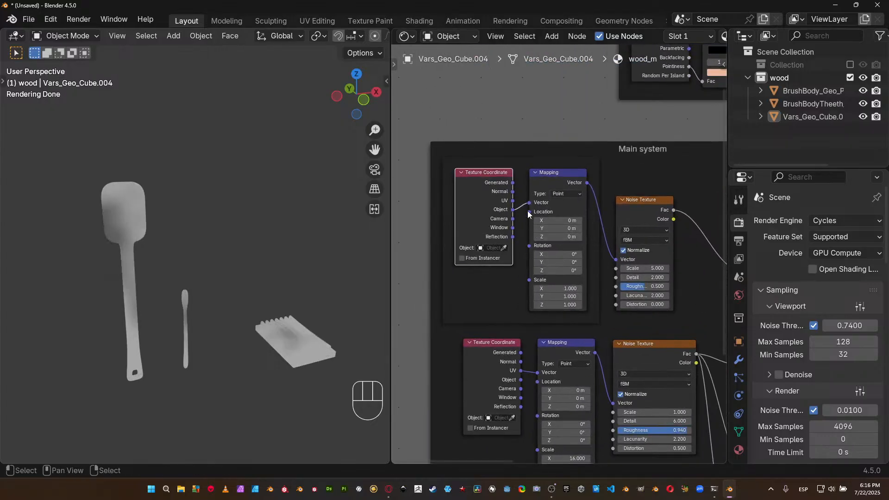
middle_drag(680, 291, 639, 286)
double_click(612, 263)
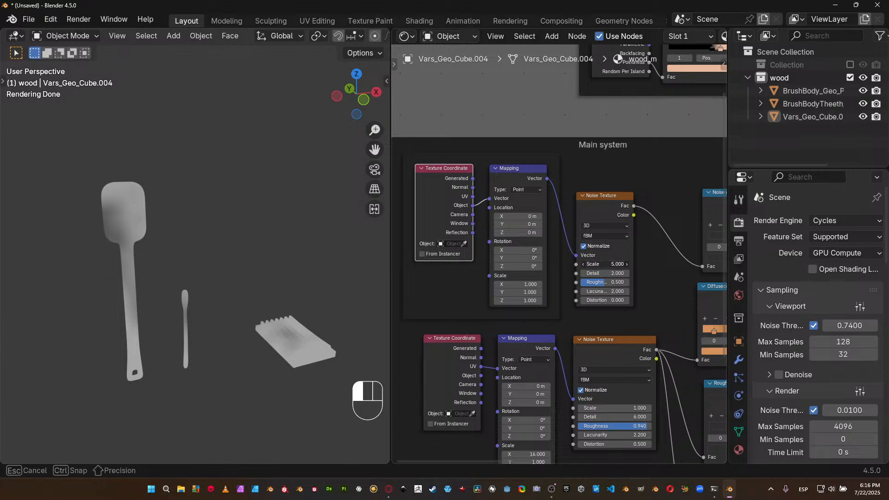
key(Return)
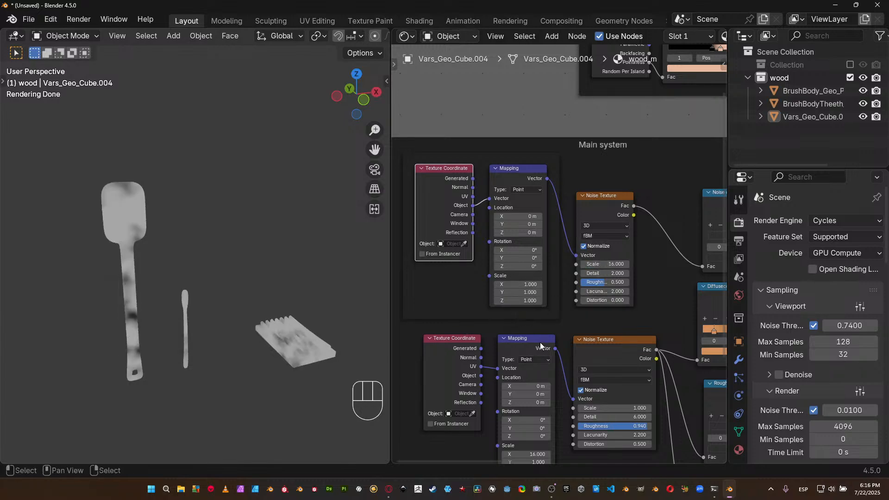
Add a Value node, connect it to the new Mapping node's Scale and set it to 4.
key(shift+a)
mouse_move(492, 217)
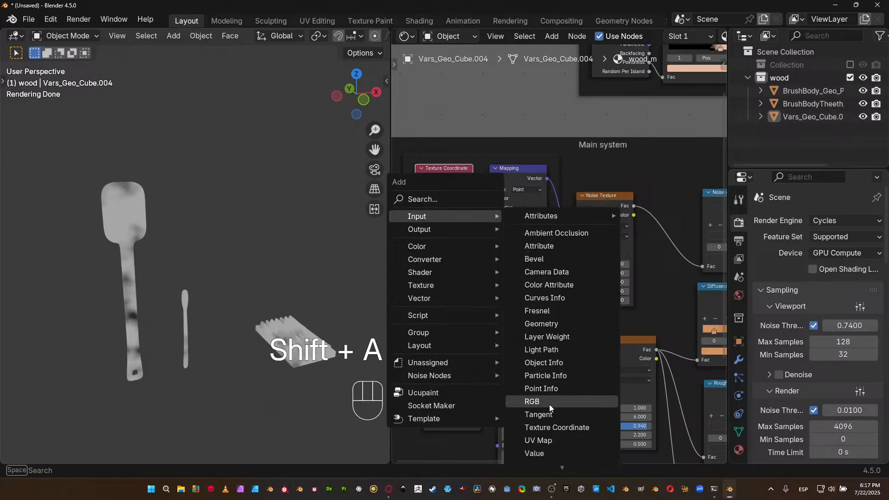
click(535, 453)
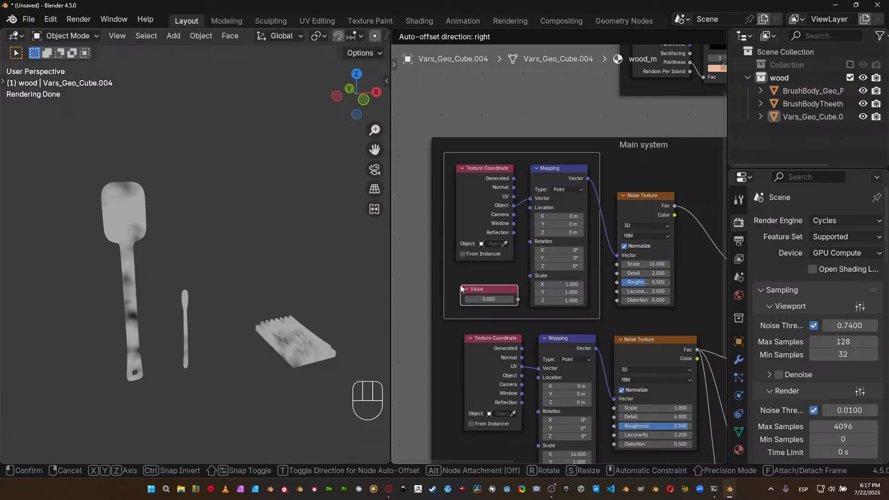
click(457, 284)
drag(518, 300, 531, 275)
click(488, 299)
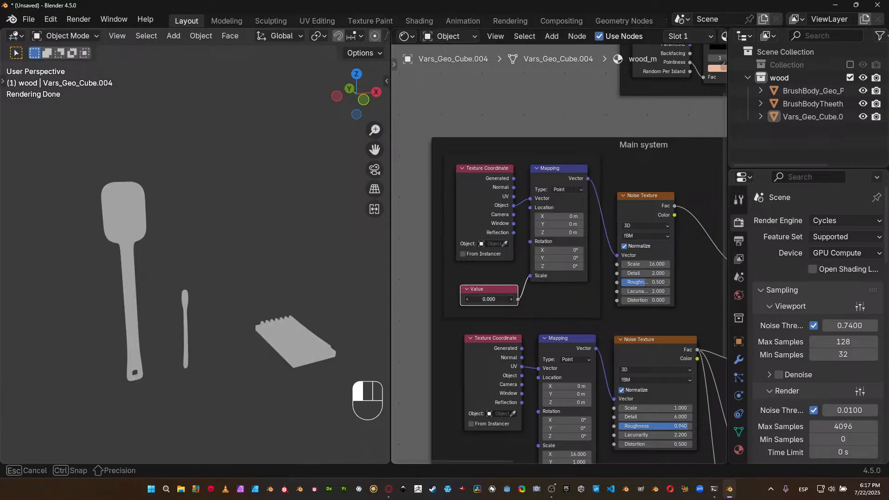
key(Return)
Set the new Noise Texture's Detail to 8 and raise its Roughness.
middle_drag(274, 298, 264, 241)
scroll(302, 287, up, 3)
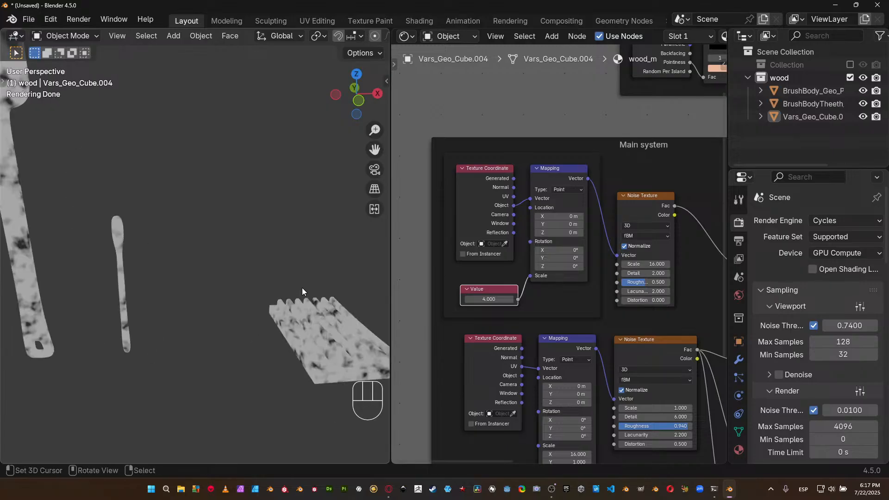
middle_drag(302, 288, 278, 289)
shift+middle_drag(287, 365, 238, 329)
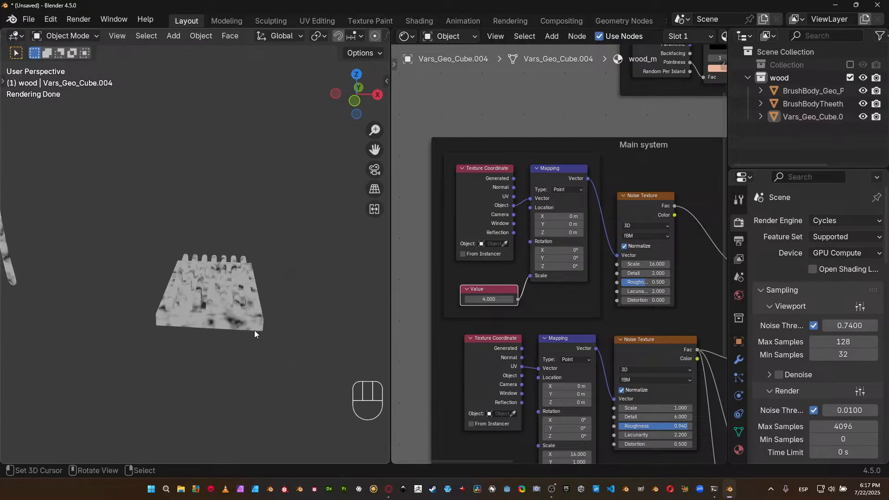
scroll(253, 330, up, 3)
click(651, 273)
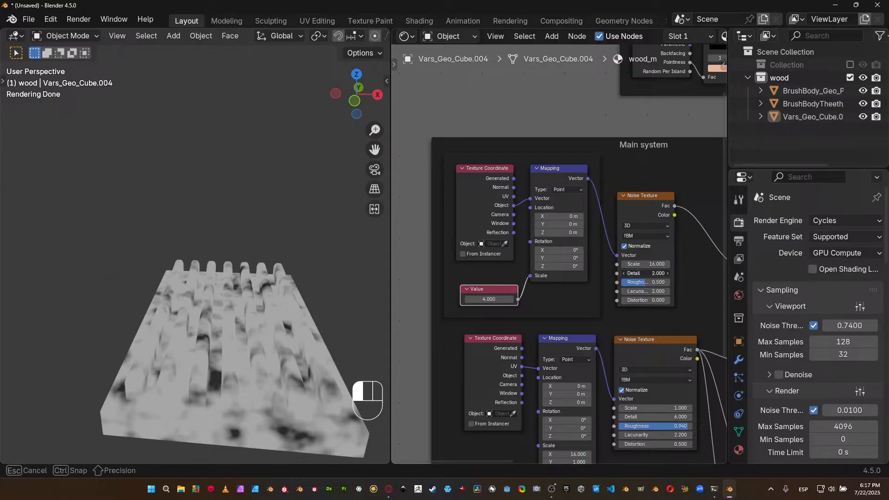
text(8)
click(646, 269)
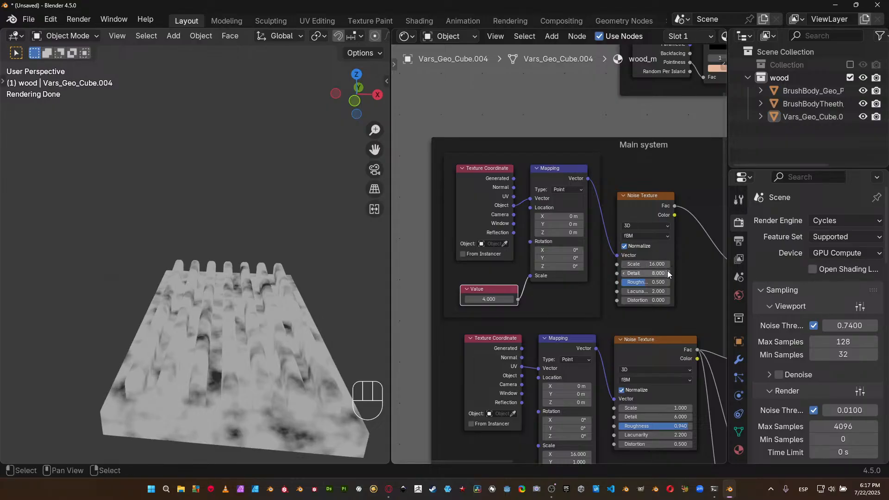
drag(653, 281, 674, 281)
Adjust the Noise curv ramp by moving the light stop to about 0.75 and the dark stop to 0.429.
middle_drag(672, 277, 537, 291)
middle_drag(648, 286, 577, 298)
scroll(586, 240, up, 4)
middle_drag(590, 227, 527, 216)
drag(527, 216, 518, 206)
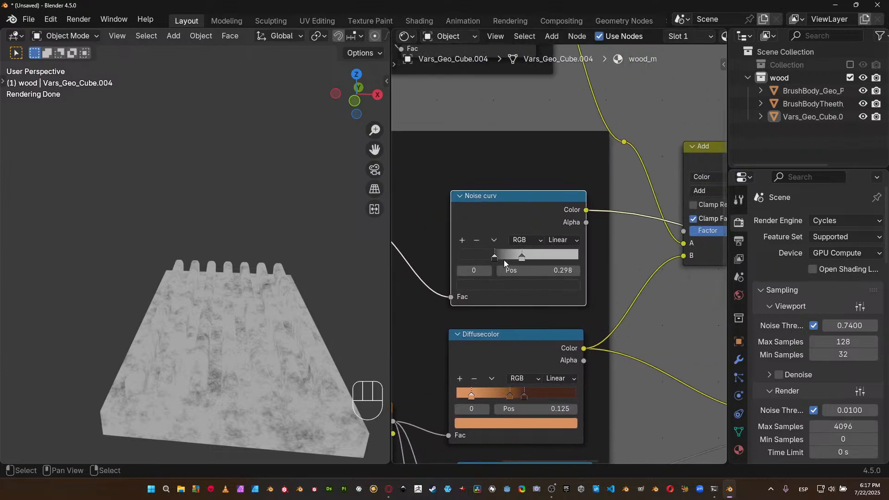
drag(523, 255, 551, 254)
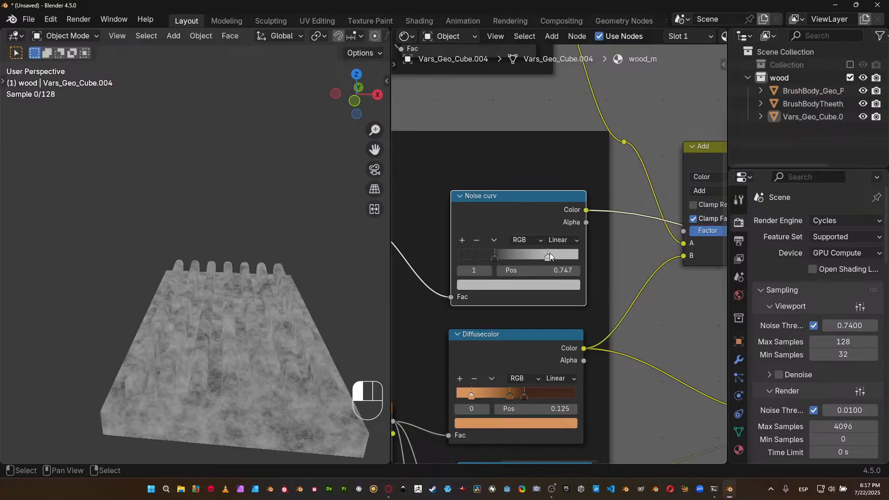
drag(495, 256, 510, 256)
Restore the Principled BSDF as the material's surface output and view the wooden brush part with it.
middle_drag(522, 244, 437, 284)
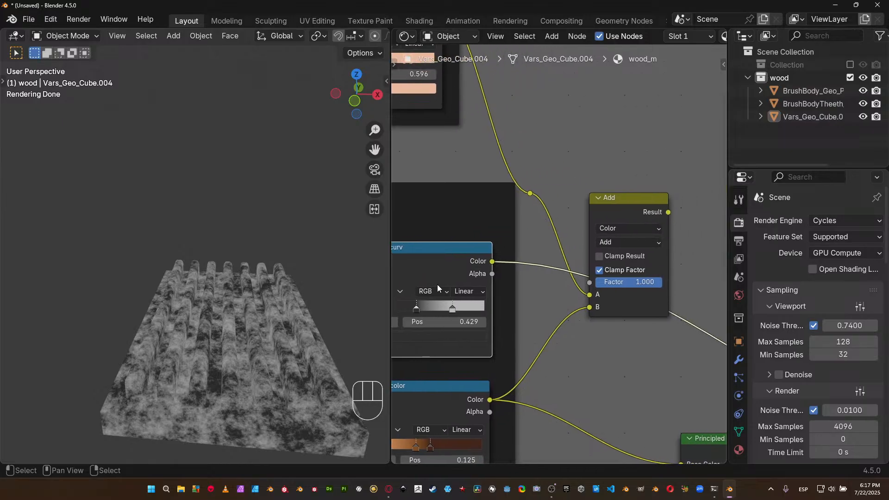
scroll(551, 240, down, 2)
middle_drag(510, 209, 563, 223)
scroll(566, 268, down, 1)
middle_drag(567, 271, 425, 224)
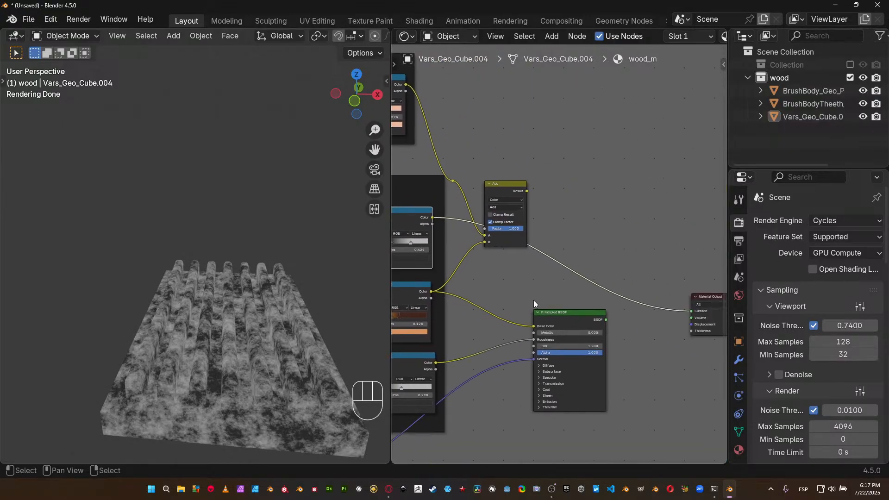
ctrl+shift+click(576, 316)
middle_drag(193, 257, 204, 274)
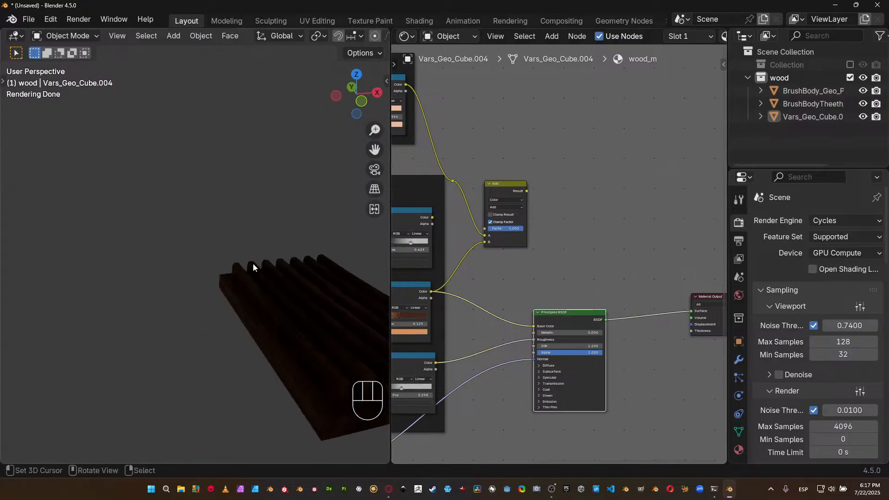
shift+middle_drag(218, 214, 212, 184)
Assign an Environment Texture to the World background's color.
key(z)
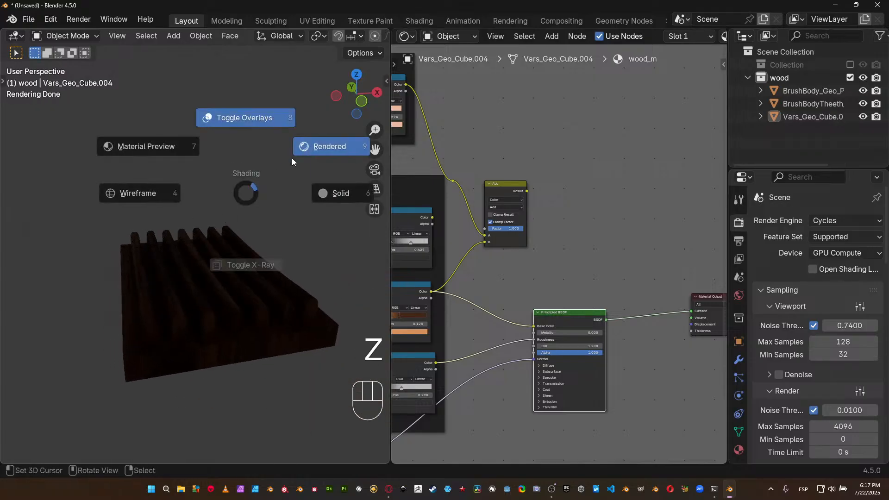
click(739, 296)
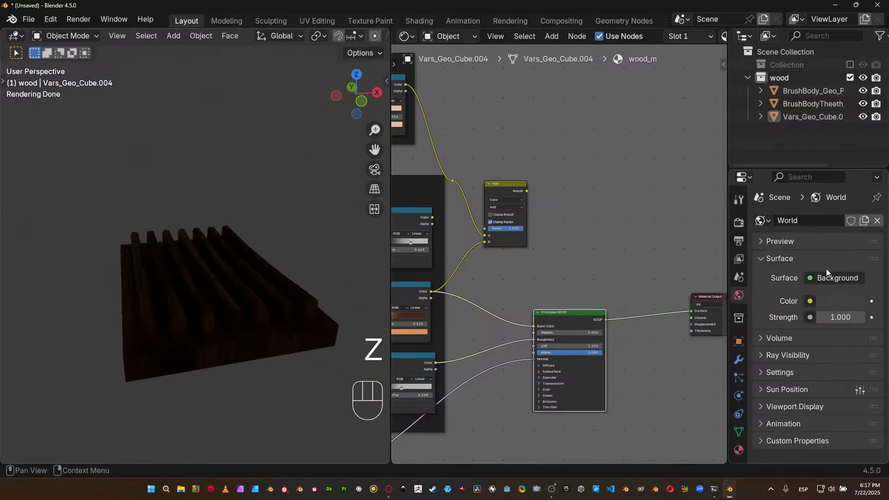
click(811, 301)
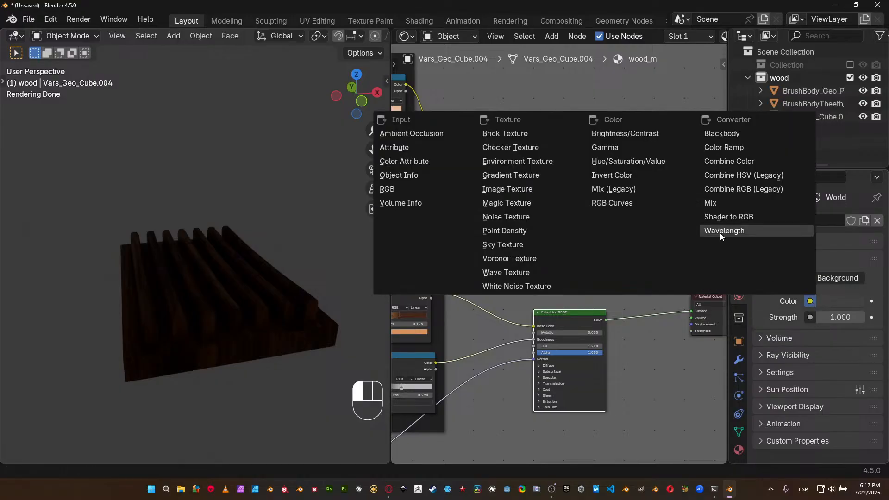
click(560, 162)
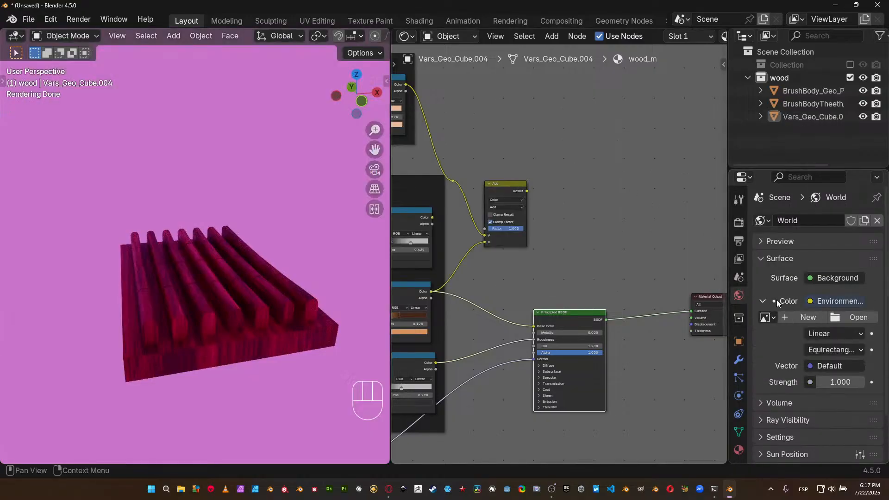
Load forest.exr from the hdri folder as the environment image and inspect the wood under its lighting.
click(843, 318)
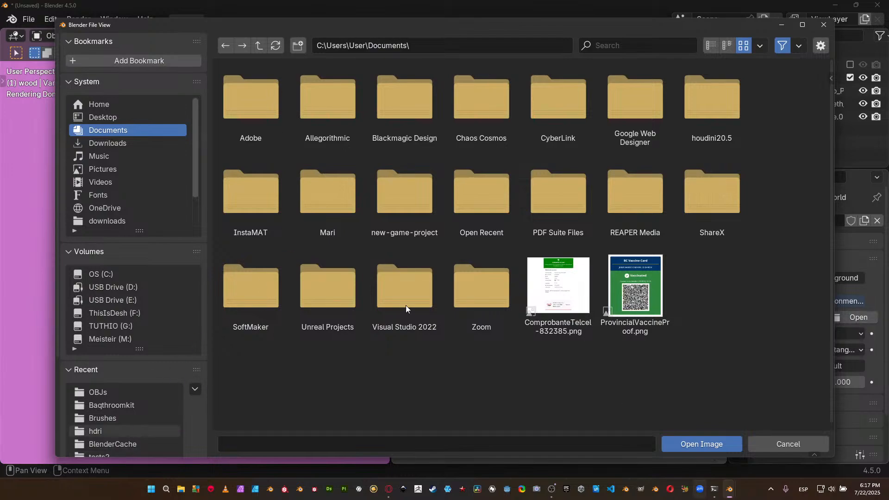
click(126, 431)
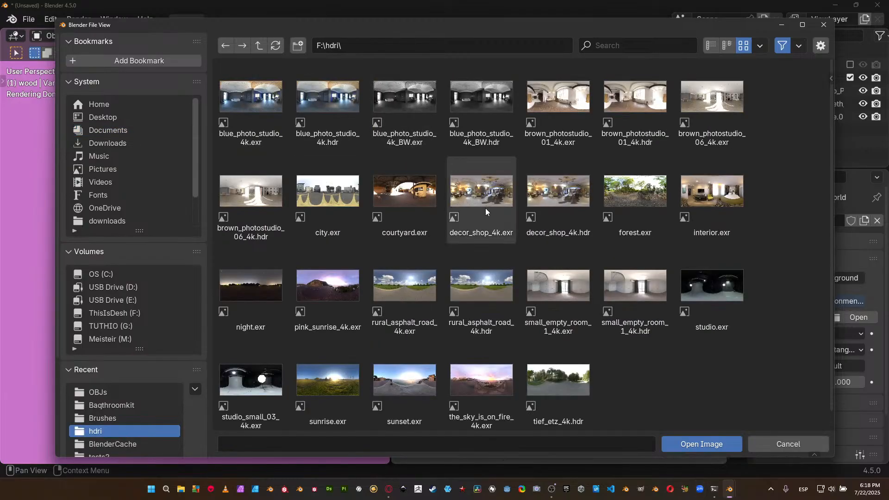
double_click(648, 185)
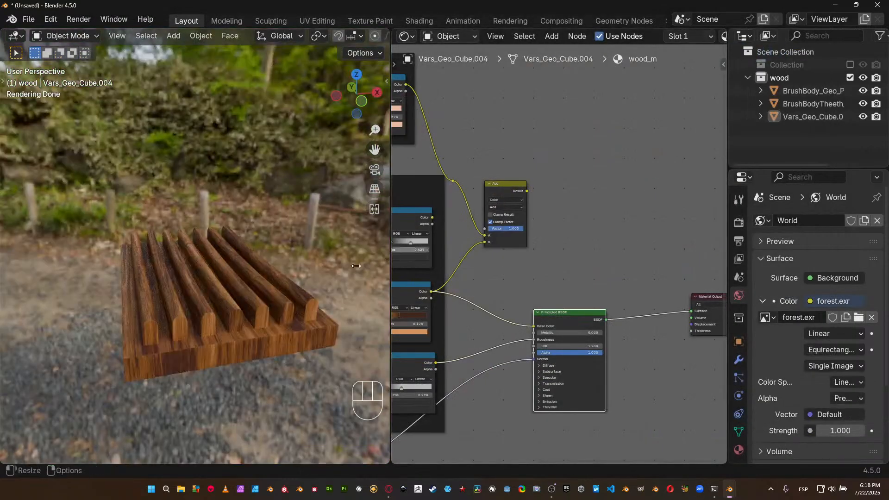
middle_drag(199, 274, 304, 218)
middle_drag(261, 262, 243, 259)
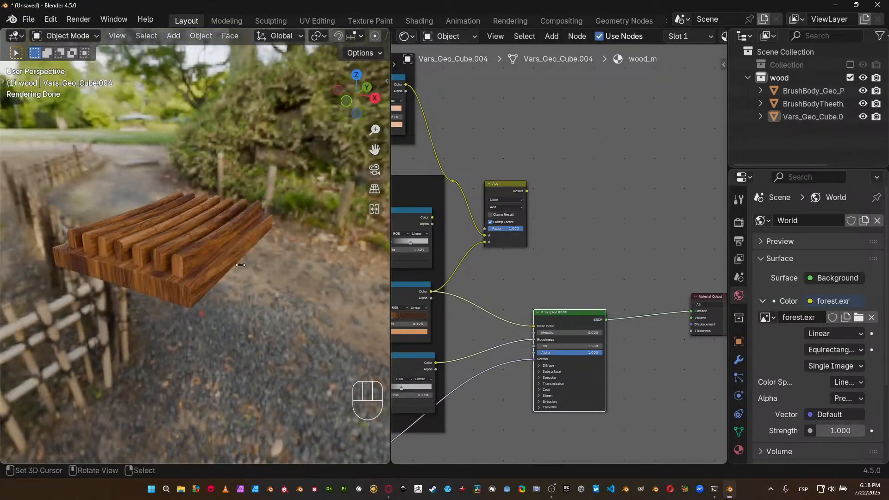
Connect the Add node's result to the Principled BSDF's Base Color and inspect the tinted edges on the slatted wooden part.
scroll(240, 265, up, 2)
middle_drag(546, 277, 647, 297)
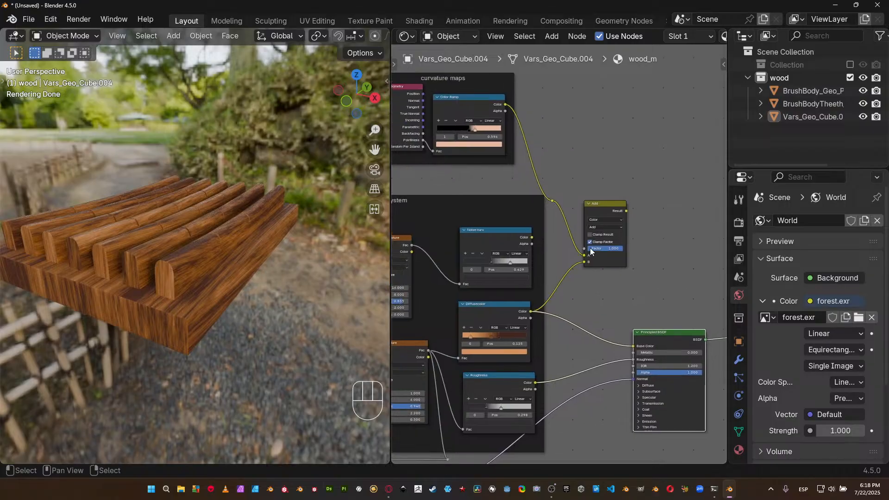
scroll(597, 218, up, 2)
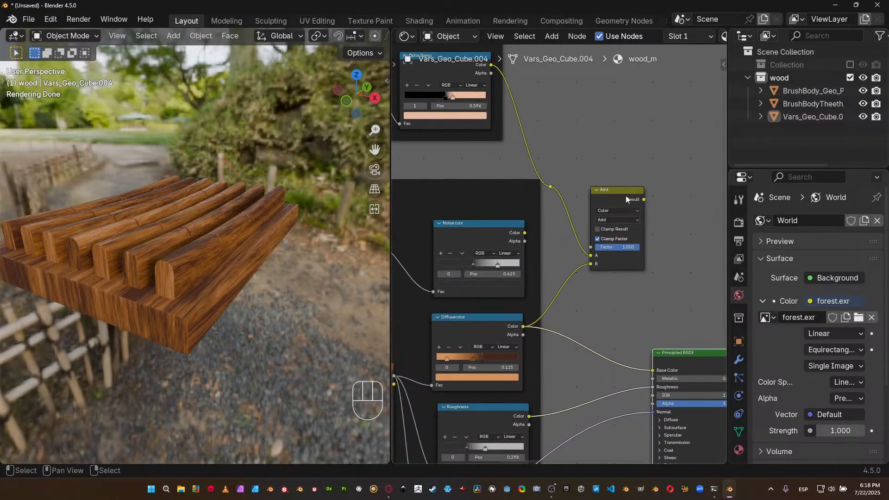
drag(643, 200, 652, 370)
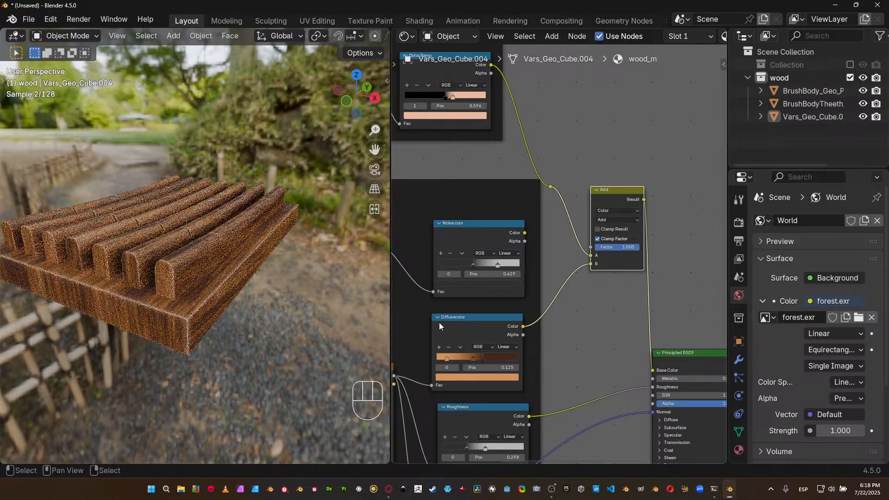
middle_drag(262, 302, 202, 303)
scroll(277, 279, up, 3)
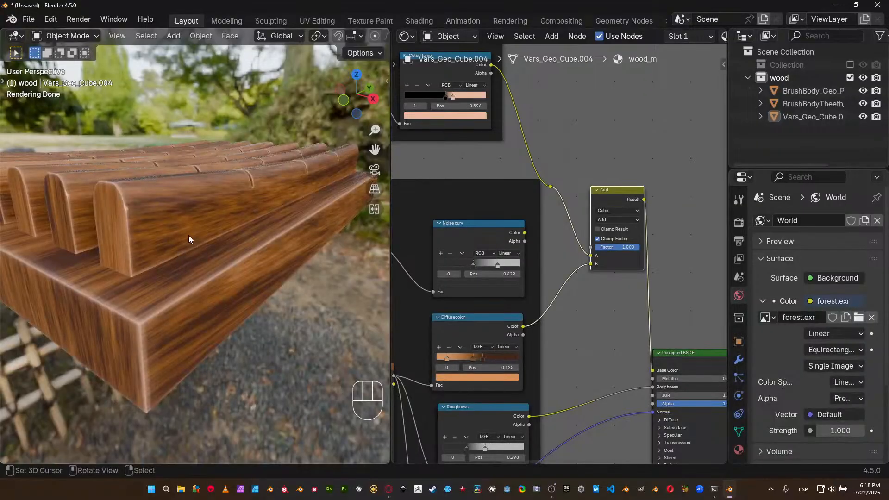
Combine the curvature Color Ramp and Noise curv ramp outputs in a new Mix node placed between the two frames.
middle_drag(499, 168, 574, 209)
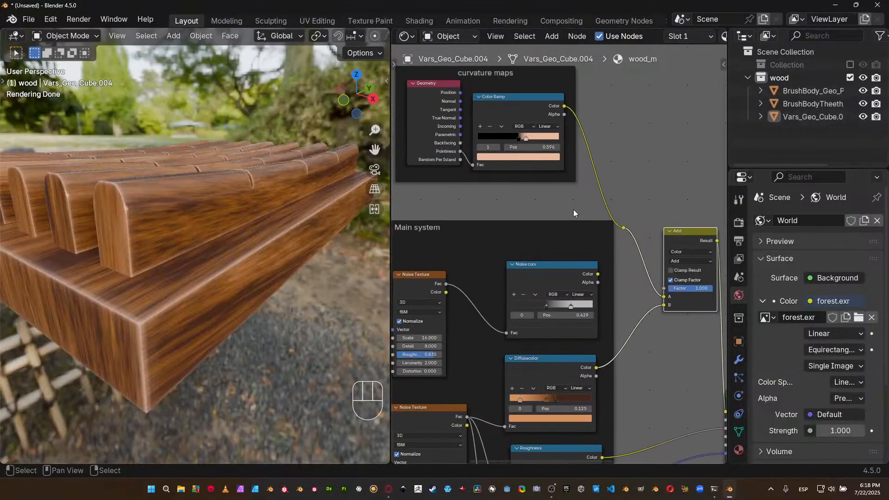
drag(524, 116, 553, 114)
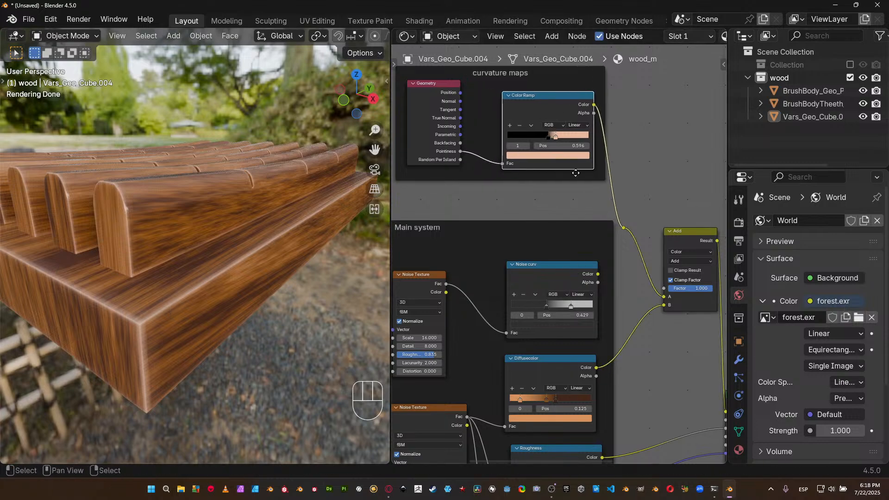
ctrl+shift+right_drag(562, 117, 560, 280)
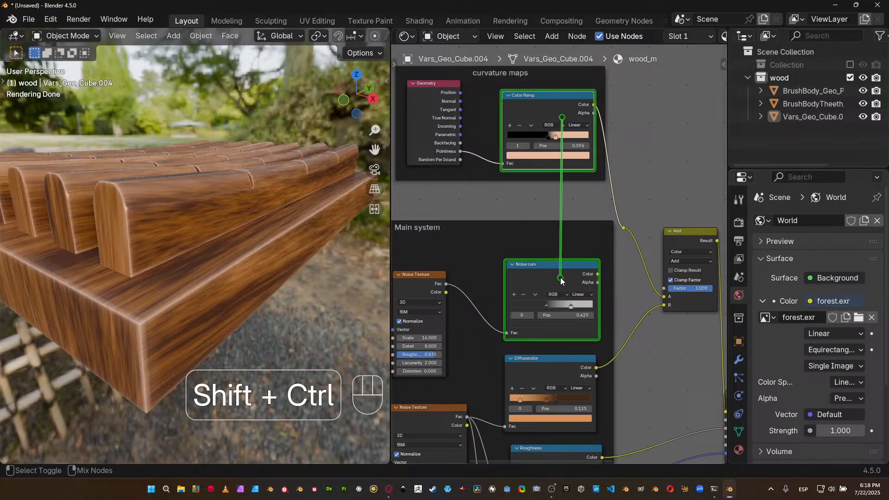
scroll(635, 234, down, 3)
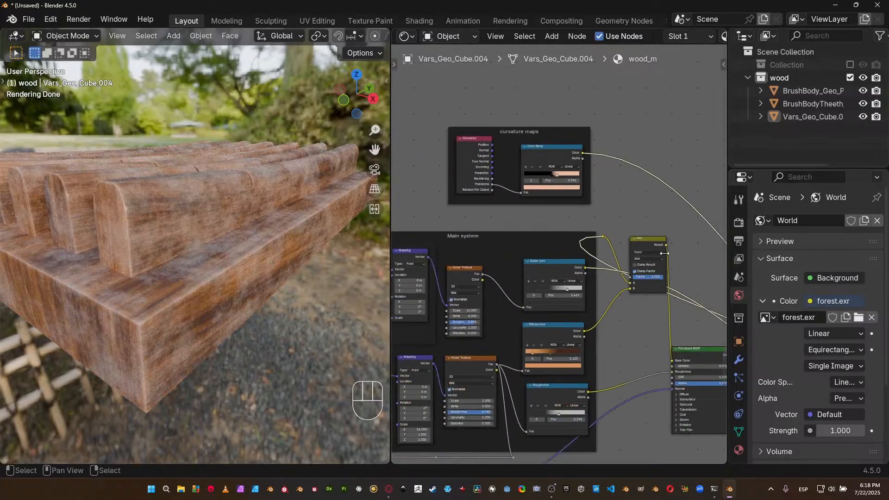
key(g)
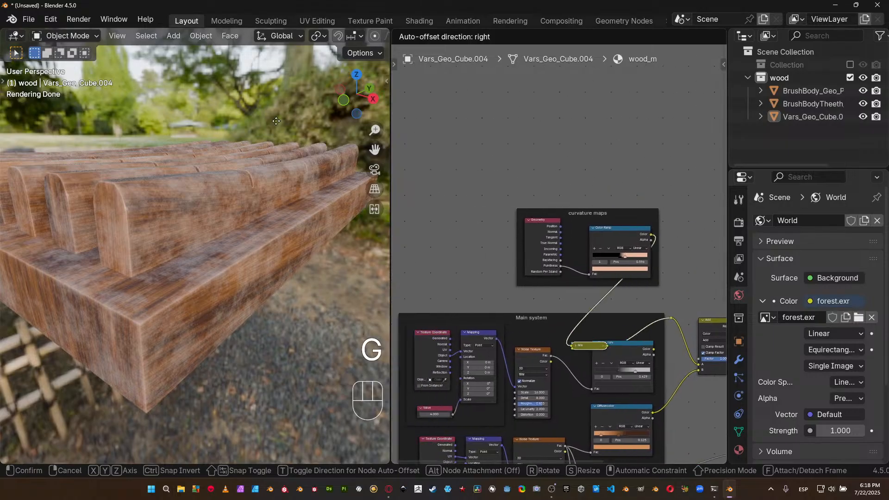
click(453, 98)
middle_drag(578, 228, 382, 199)
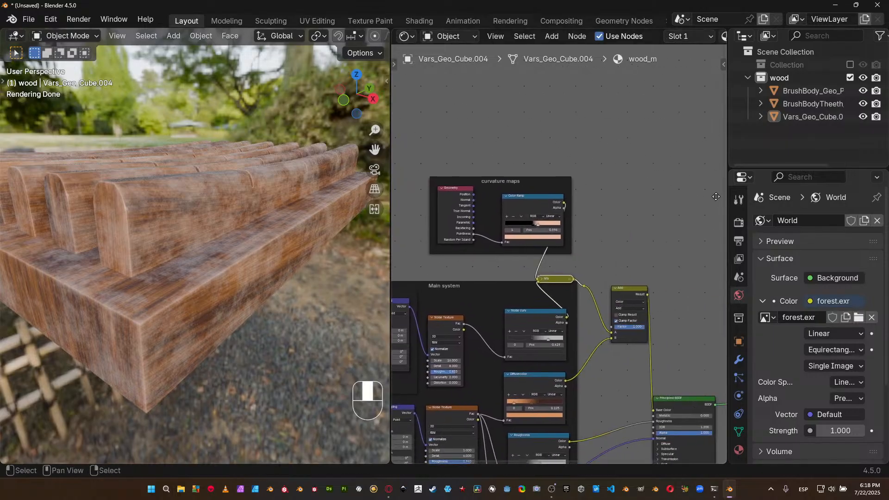
scroll(579, 264, up, 2)
key(g)
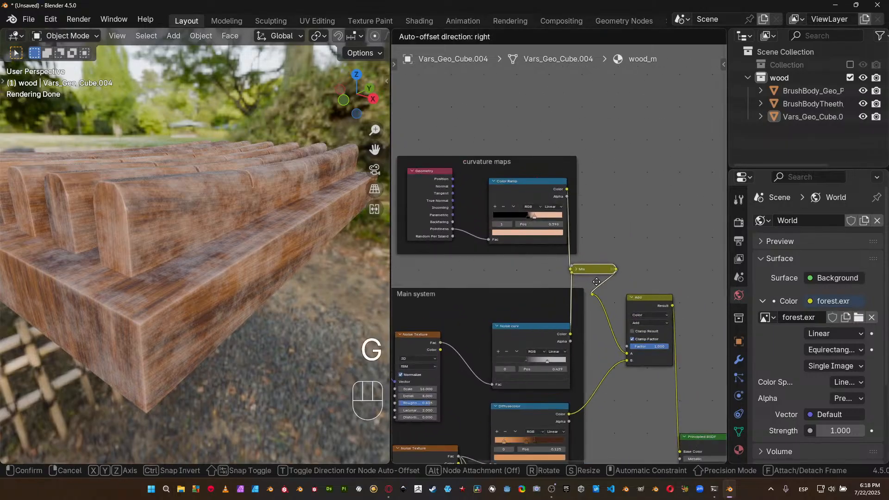
click(558, 283)
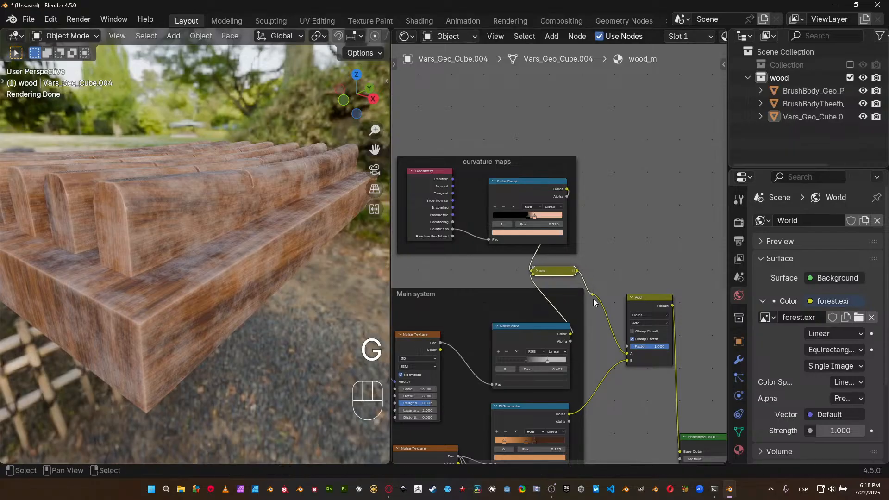
Replace the reroute with a direct link from the Mix node to the Add node's A input and place the Mix node beside the ramps.
scroll(592, 302, up, 2)
key(g)
click(611, 316)
key(x)
drag(584, 278, 643, 387)
drag(568, 280, 650, 270)
shift+scroll(545, 320, down, 2)
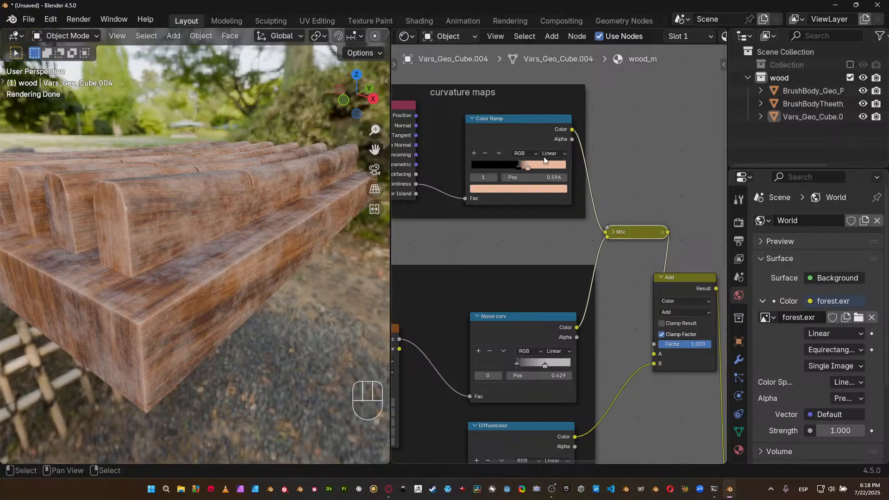
Set the Mix node's blending mode to Multiply with a factor of 1.000 and check the block's edges up close.
click(614, 232)
click(647, 269)
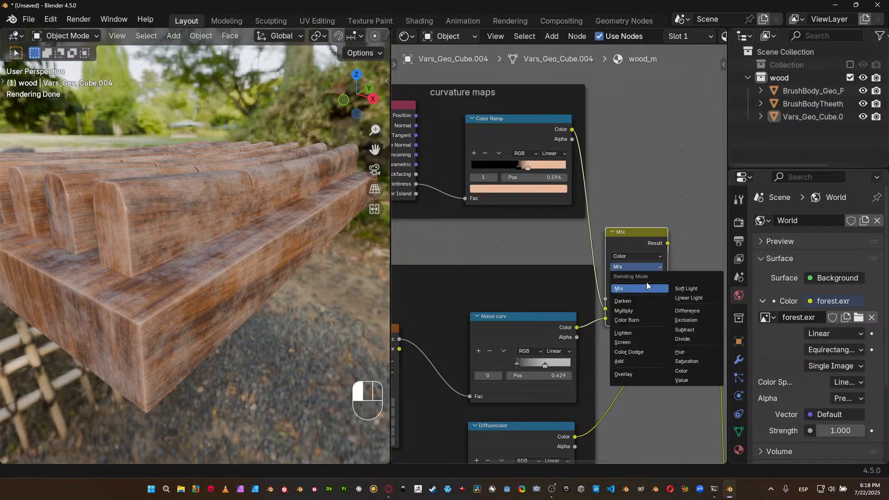
click(640, 307)
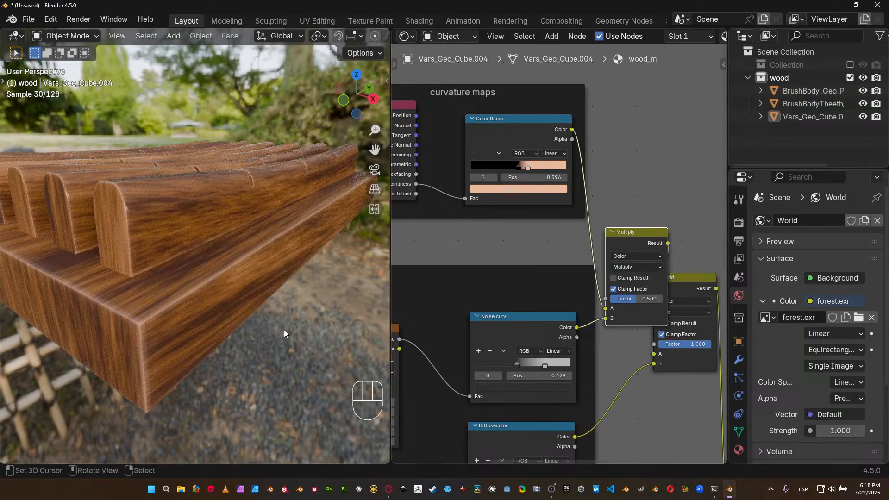
drag(640, 298, 663, 300)
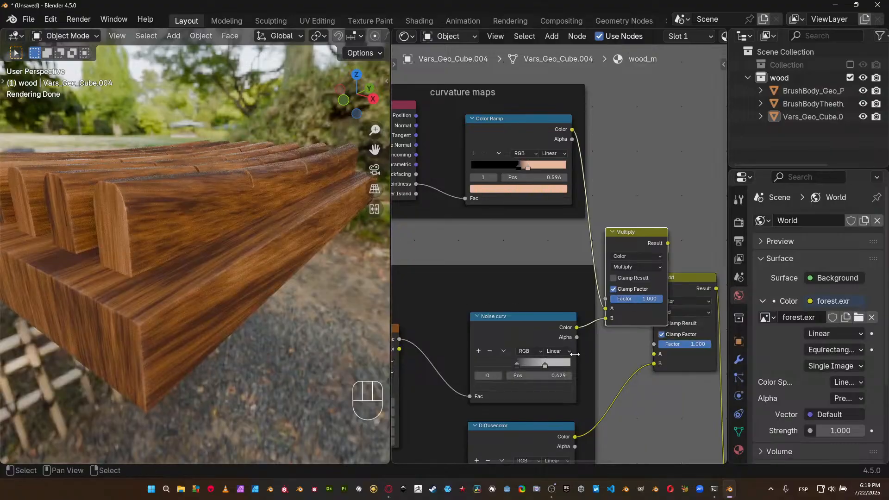
shift+middle_drag(224, 295, 191, 218)
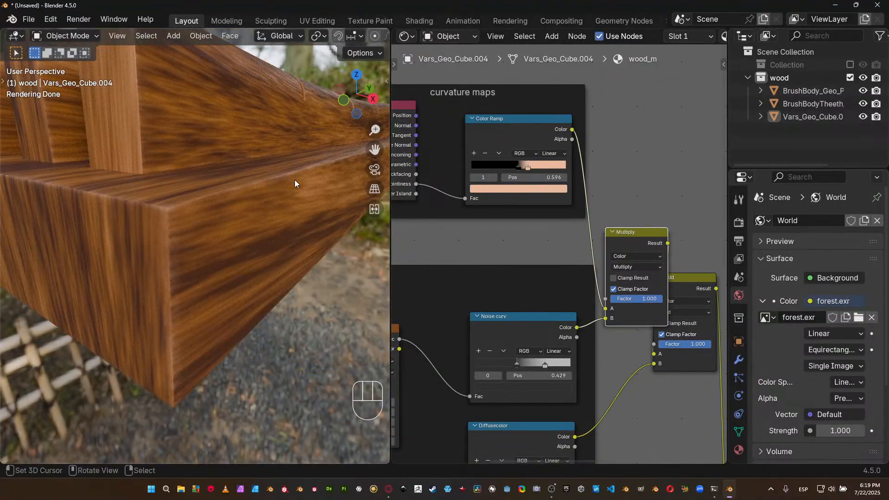
Move the light stop of the curvature maps Color Ramp to 0.535.
scroll(538, 230, up, 3)
middle_drag(555, 277, 591, 378)
scroll(586, 343, up, 2)
scroll(566, 237, up, 1)
drag(555, 230, 546, 230)
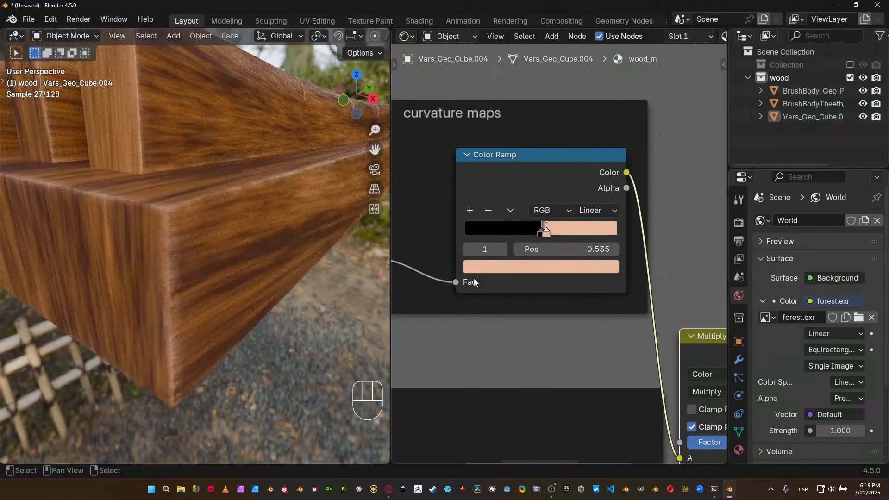
Move the Noise curv ramp's light stop to 0.554 and view the whole slatted part.
scroll(482, 285, down, 1)
shift+scroll(483, 284, down, 8)
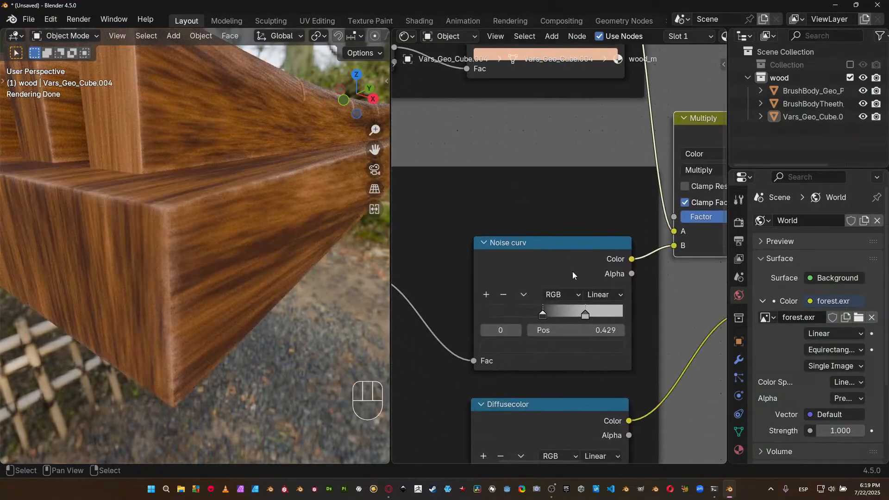
drag(587, 313, 566, 314)
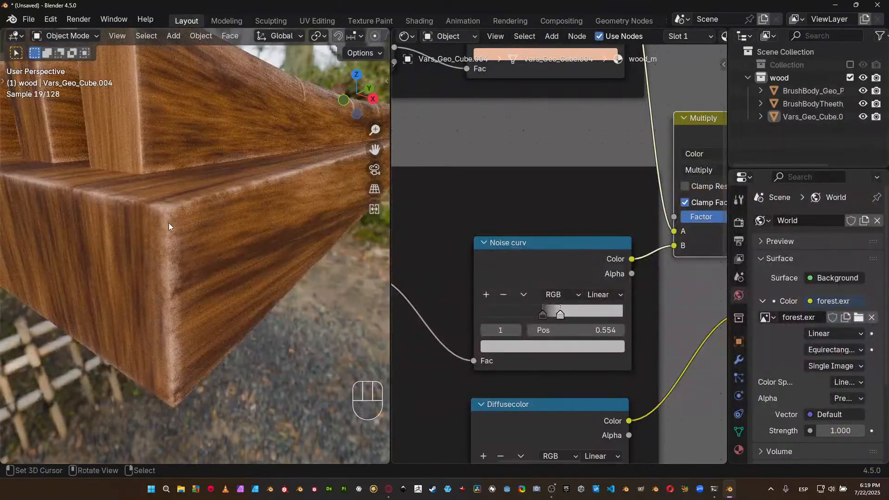
scroll(234, 211, down, 8)
middle_drag(234, 210, 220, 228)
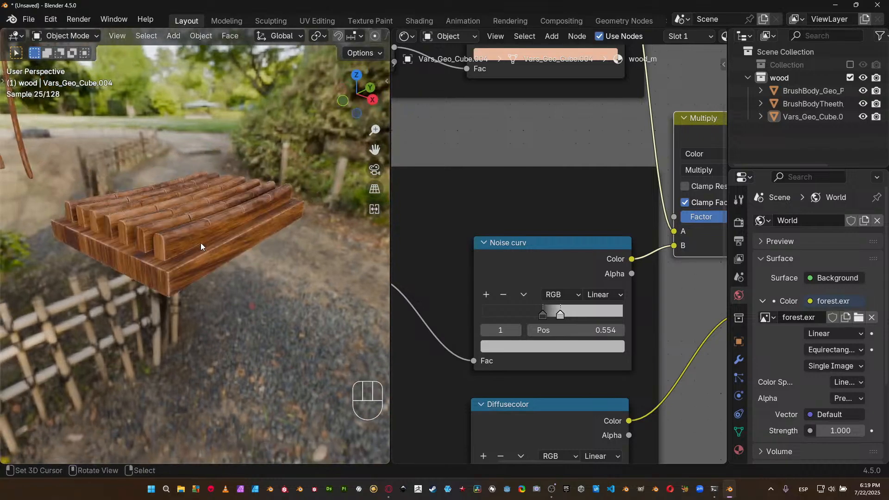
Move the Noise curv ramp's dark stop to about 0.45 while checking the edge wear up close.
scroll(196, 246, up, 8)
click(543, 313)
drag(543, 309, 546, 309)
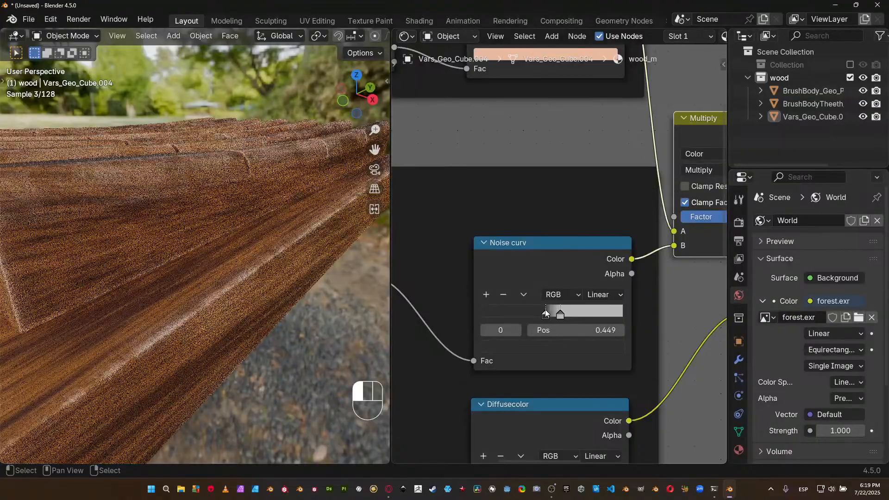
drag(546, 314, 546, 314)
Move the light stop of the curvature maps Color Ramp to 0.561.
middle_drag(534, 196, 486, 333)
click(508, 165)
drag(508, 163, 517, 165)
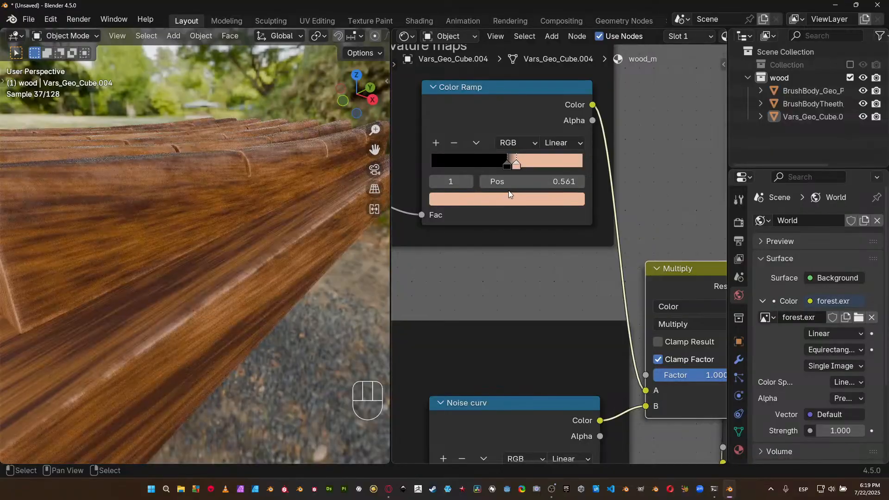
Examine the wood grain and tinted edges on the paddle-shaped, thin and slatted wooden parts from several angles under the forest lighting.
scroll(278, 298, down, 10)
shift+middle_drag(189, 256, 343, 354)
scroll(341, 350, down, 4)
scroll(287, 252, up, 5)
mouse_move(314, 174)
shift+middle_down()
mouse_move(293, 206)
mouse_move(274, 207)
mouse_move(221, 253)
shift+middle_up()
scroll(263, 216, up, 3)
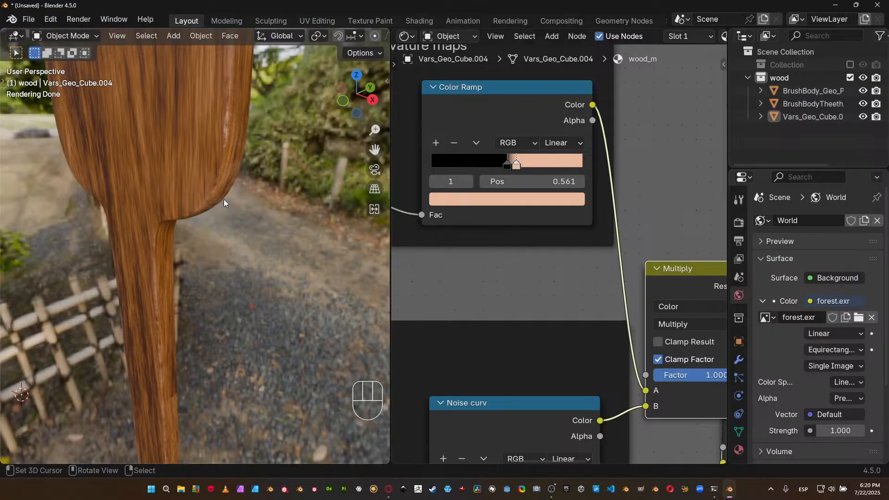
scroll(216, 200, down, 2)
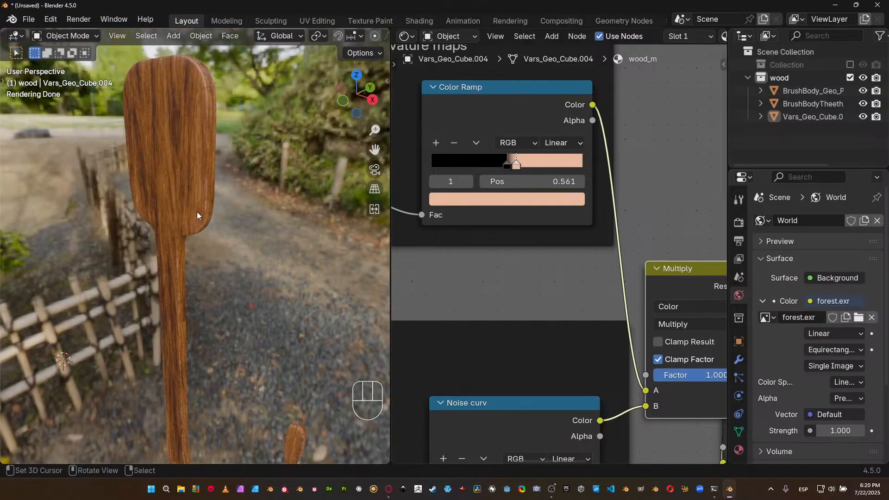
middle_drag(213, 215, 268, 174)
scroll(258, 195, up, 2)
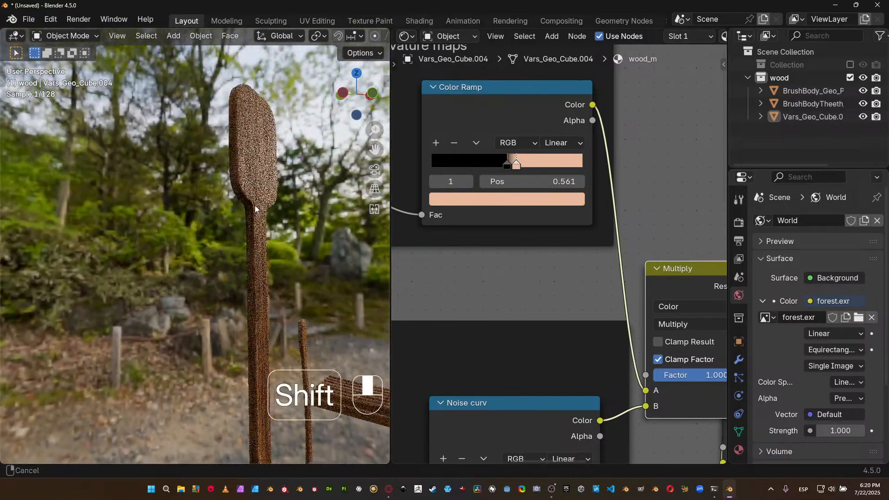
shift+middle_drag(260, 204, 234, 223)
scroll(259, 199, up, 3)
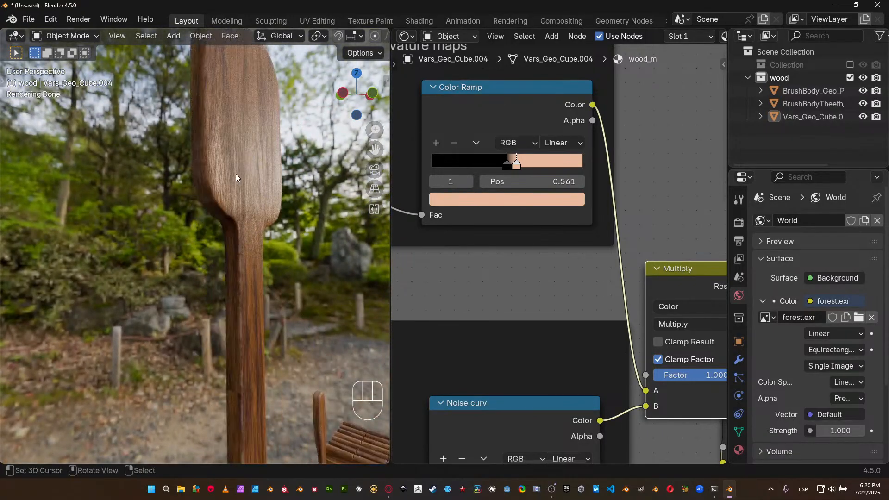
shift+middle_drag(243, 180, 238, 202)
scroll(238, 202, up, 4)
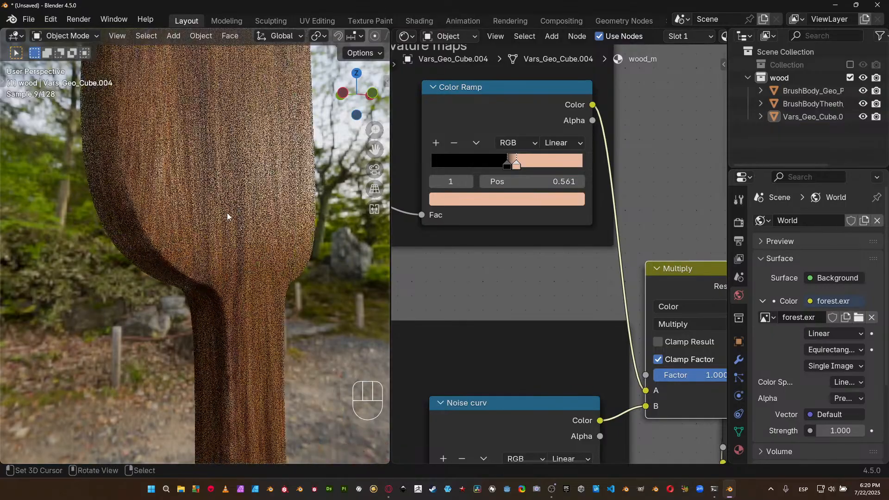
scroll(202, 182, down, 2)
scroll(201, 179, down, 5)
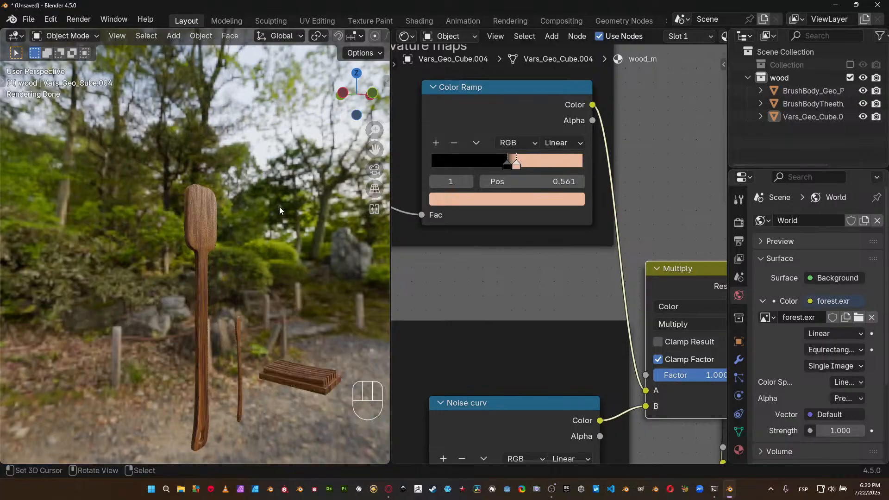
shift+middle_drag(246, 298, 107, 210)
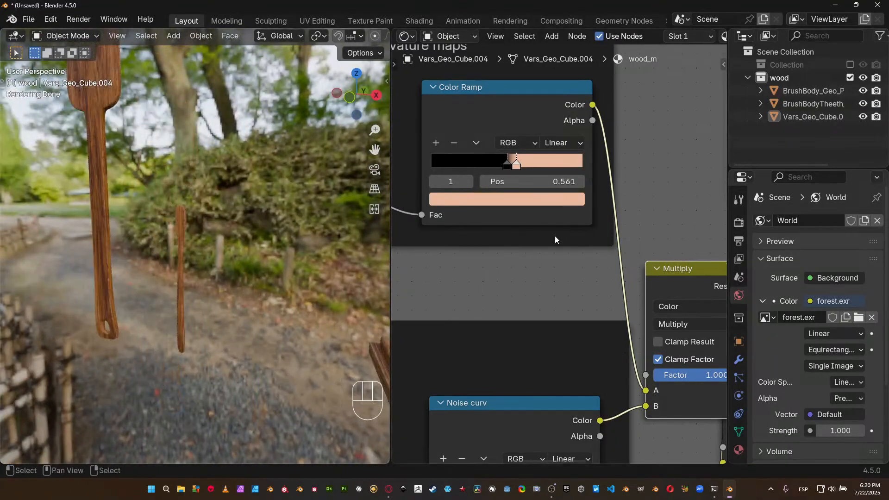
middle_drag(242, 302, 257, 204)
scroll(224, 161, down, 4)
scroll(269, 277, up, 2)
shift+middle_drag(269, 277, 231, 282)
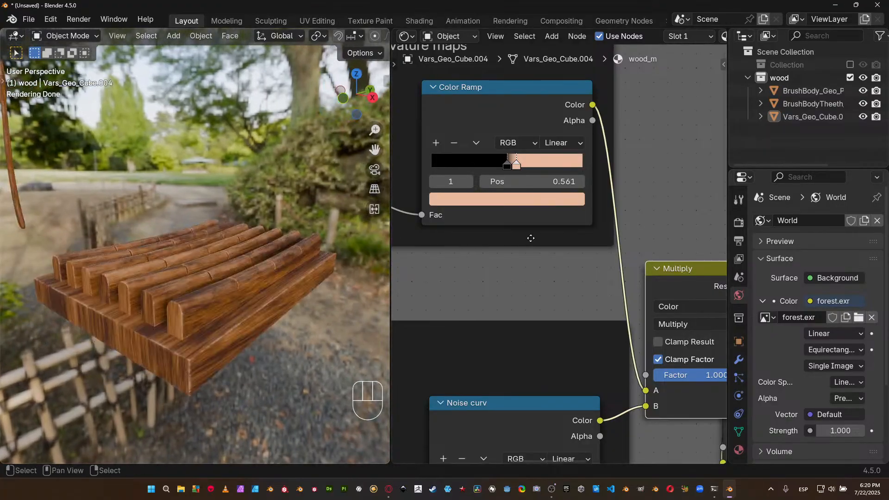
Move the Add node clear of the Multiply node to tidy the end of the node graph.
scroll(529, 260, down, 2)
scroll(530, 260, down, 6)
middle_drag(553, 277, 496, 241)
drag(585, 254, 615, 279)
drag(641, 359, 678, 340)
Review the wood_m node graph, picking out the lower Texture Coordinate, Mapping and Noise Texture chain that feeds the Diffusecolor and Roughness ramps.
middle_drag(537, 360, 650, 251)
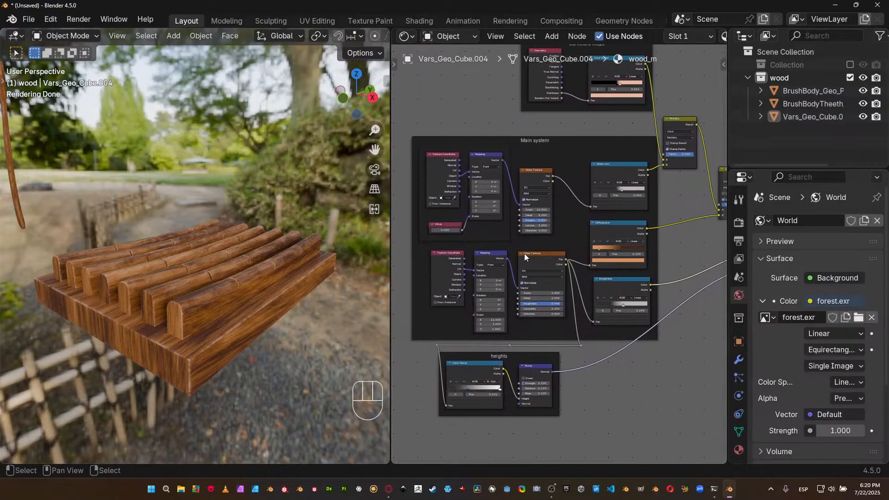
middle_drag(546, 237, 536, 261)
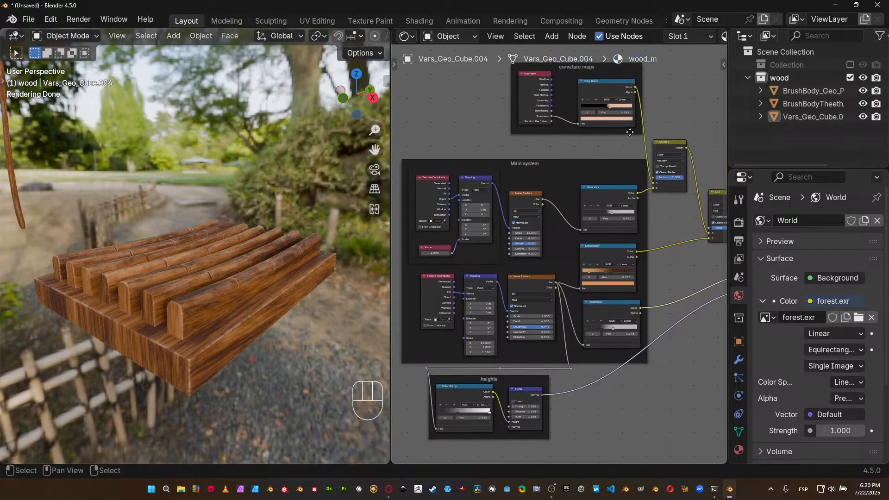
middle_drag(588, 184, 571, 177)
click(423, 277)
shift+click(463, 275)
shift+click(515, 275)
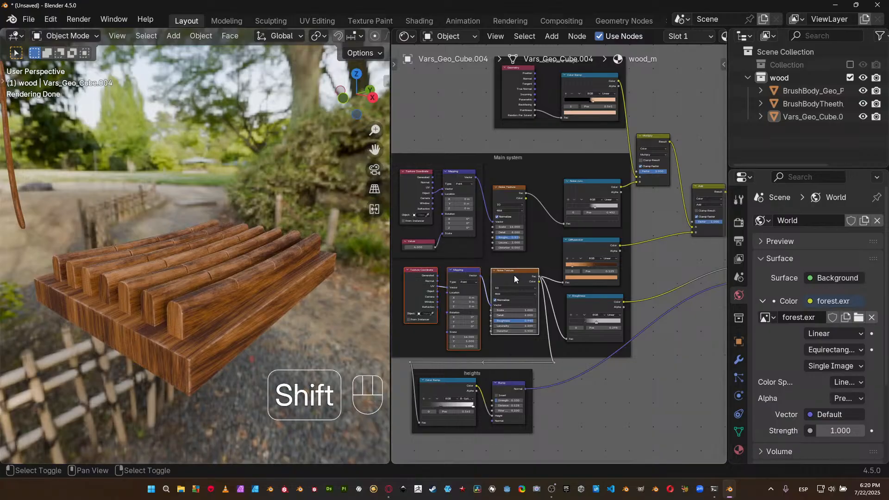
middle_drag(541, 277, 542, 274)
shift+click(594, 243)
scroll(538, 291, up, 2)
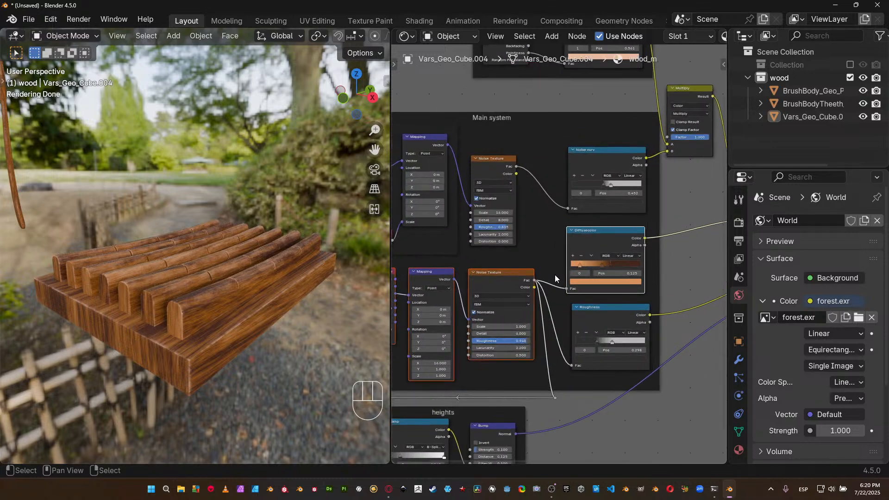
click(594, 315)
middle_drag(593, 315, 624, 222)
scroll(538, 280, down, 2)
middle_drag(522, 295, 496, 353)
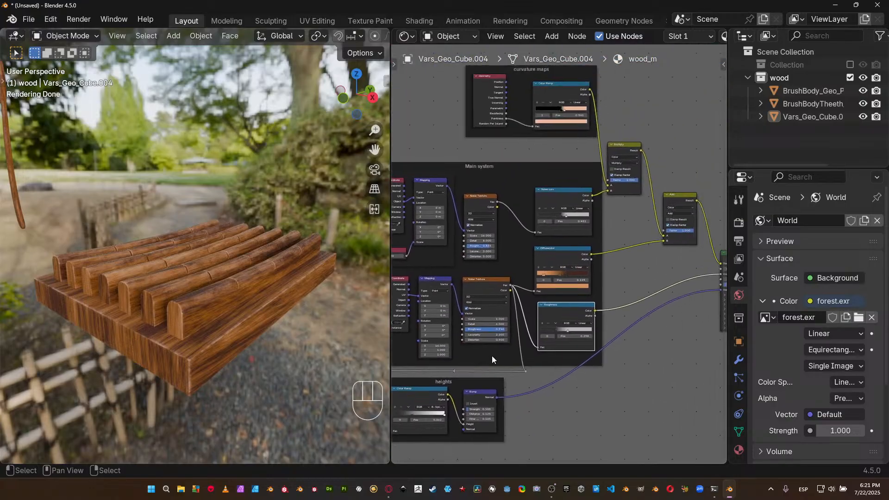
Review how the Noise curv ramp and the curvature maps frame feed the Multiply node in the wood_m material.
middle_drag(557, 225, 550, 253)
scroll(550, 252, up, 2)
middle_drag(566, 191, 514, 247)
middle_drag(458, 168, 515, 167)
middle_drag(550, 265, 598, 216)
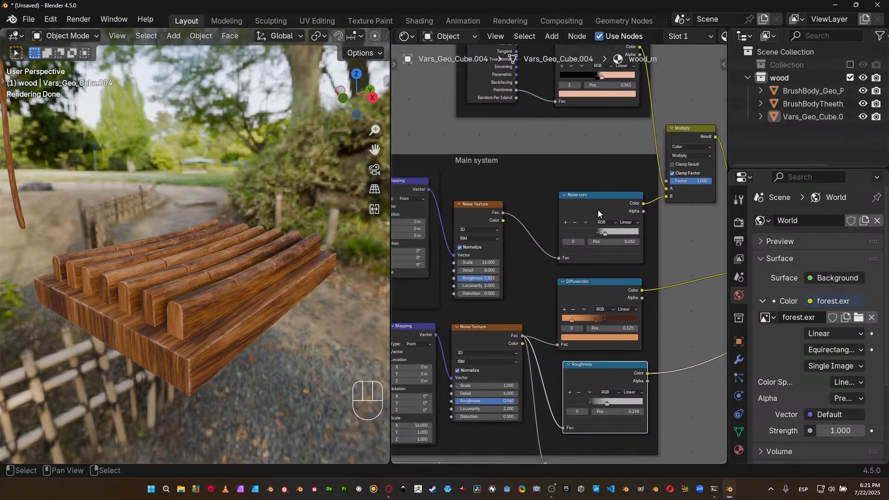
scroll(580, 214, down, 3)
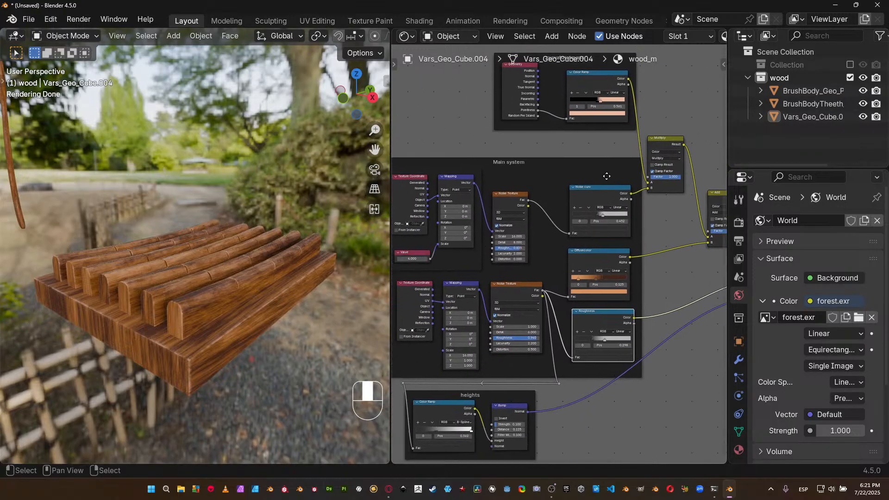
middle_drag(578, 195, 521, 179)
scroll(526, 211, down, 1)
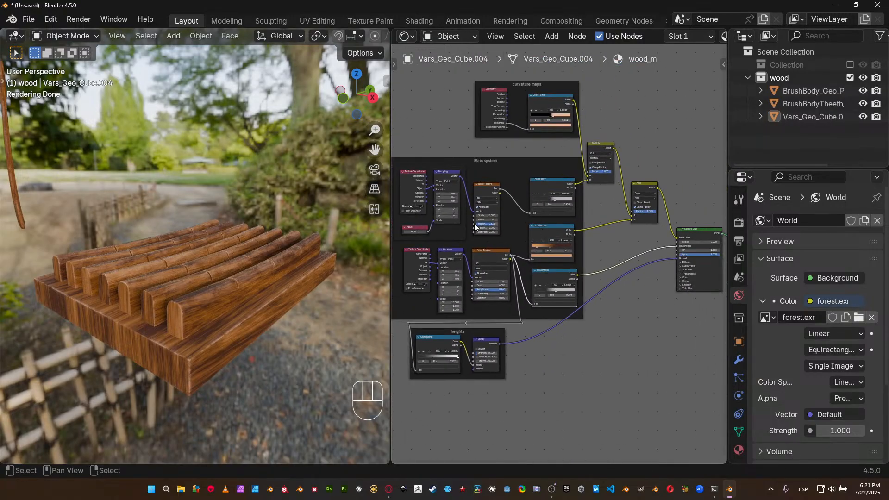
Widen the node editor and examine the links into the Principled BSDF's Base Color, Roughness and Normal inputs.
drag(393, 247, 321, 247)
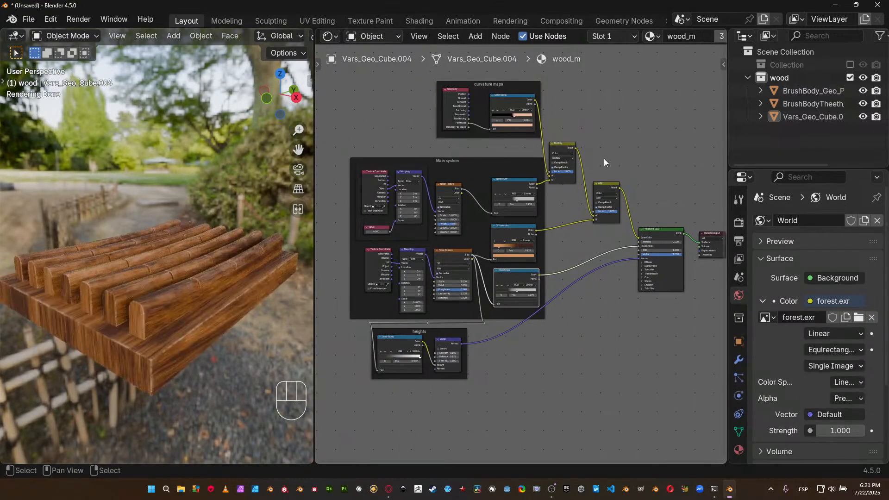
scroll(606, 230, up, 2)
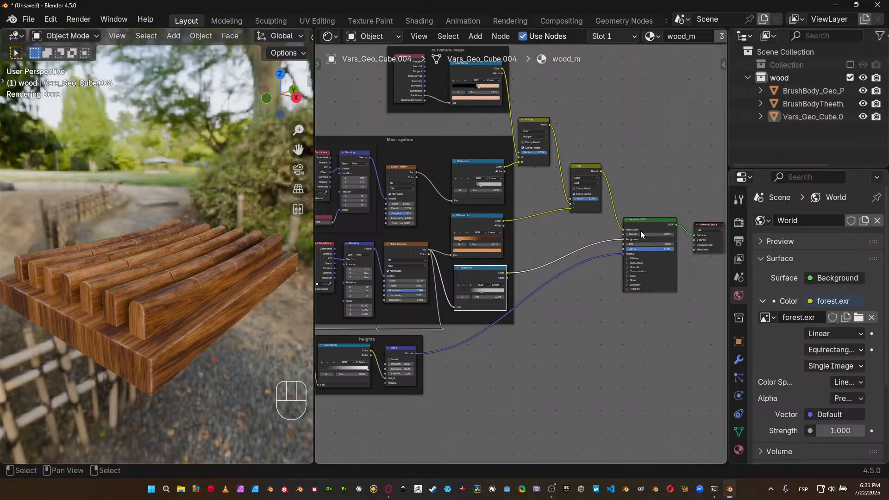
scroll(640, 231, up, 4)
mouse_move(525, 214)
middle_down()
mouse_move(865, 216)
mouse_move(788, 208)
mouse_move(536, 223)
middle_up()
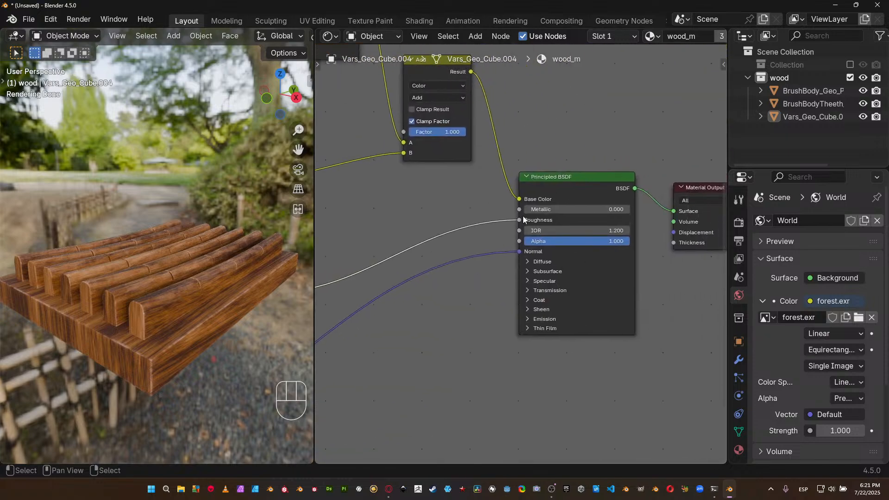
middle_drag(505, 258, 519, 256)
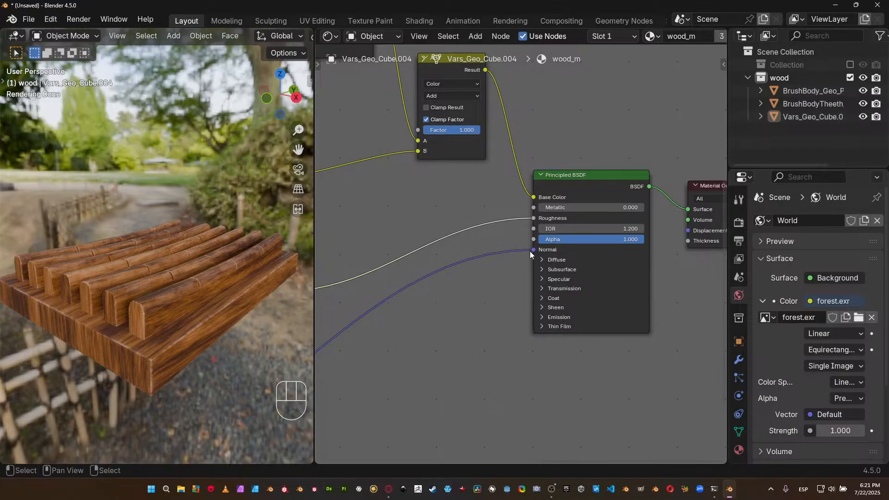
middle_drag(460, 290, 562, 267)
scroll(537, 254, down, 2)
Enable Fast GI Approximation in the Cycles render settings and set its AO Distance to 1 m.
click(739, 223)
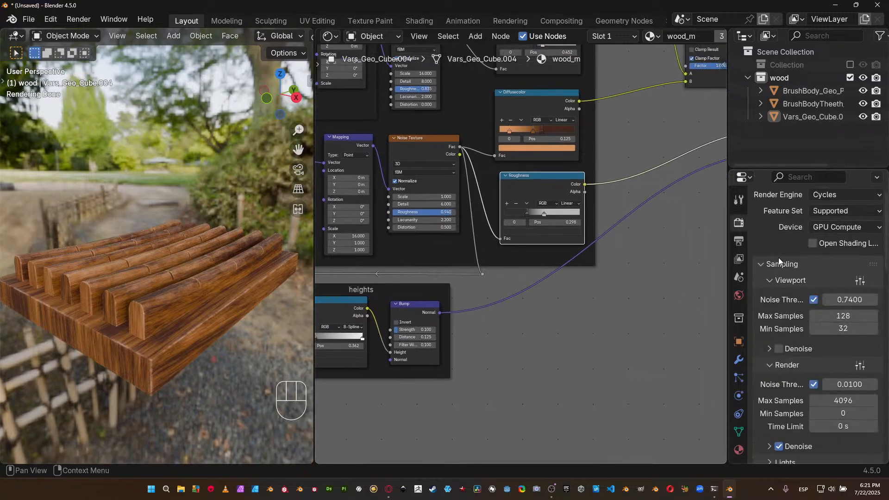
scroll(811, 308, down, 20)
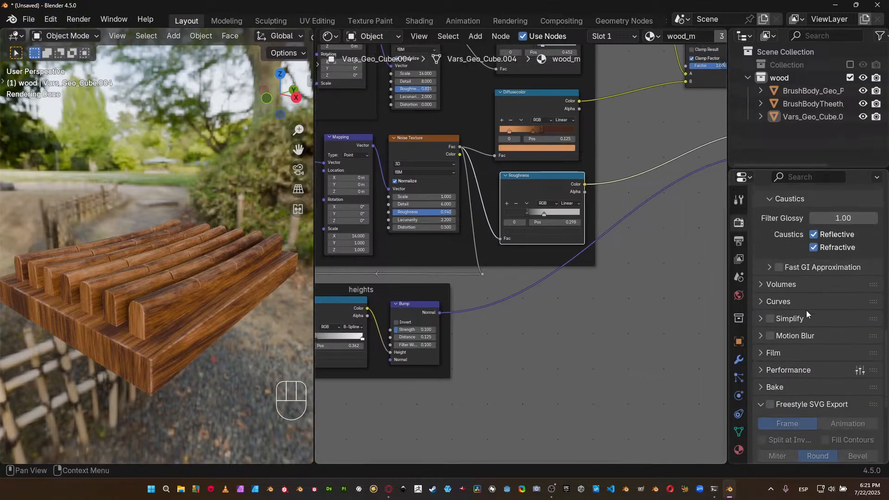
click(780, 267)
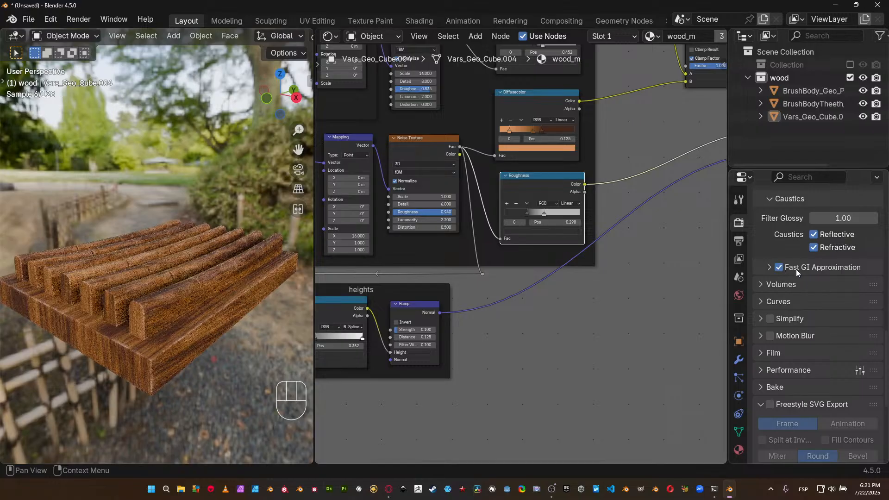
click(804, 265)
click(822, 315)
text(1)
key(Return)
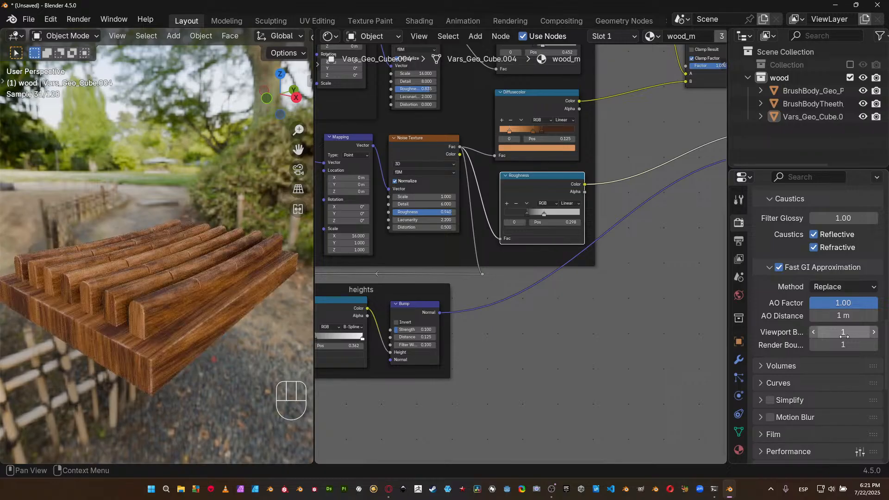
Set both the viewport and render bounces of the Fast GI Approximation to 32.
drag(844, 336, 842, 334)
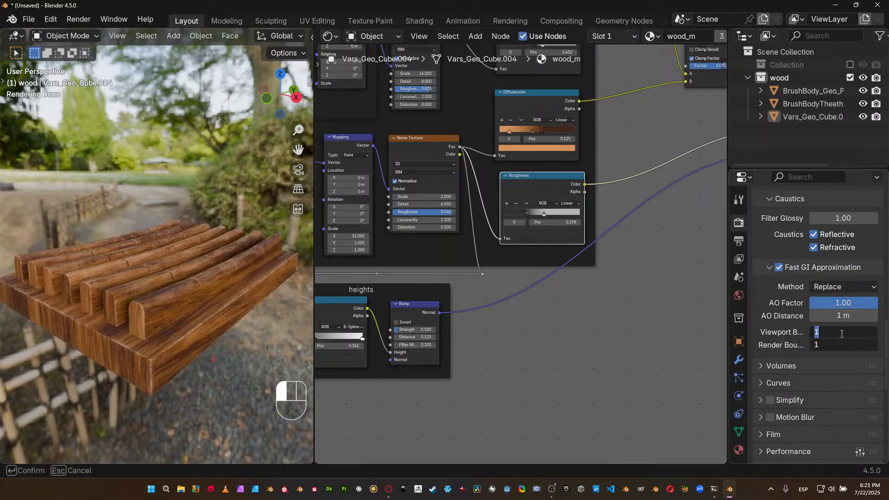
text(32)
key(Return)
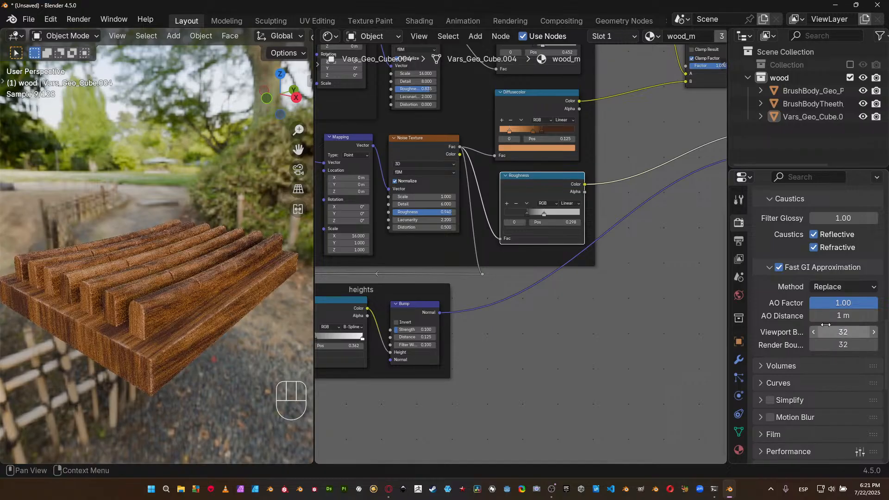
Expand the render Performance settings and look through the memory, acceleration structure and viewport options.
scroll(832, 315, down, 10)
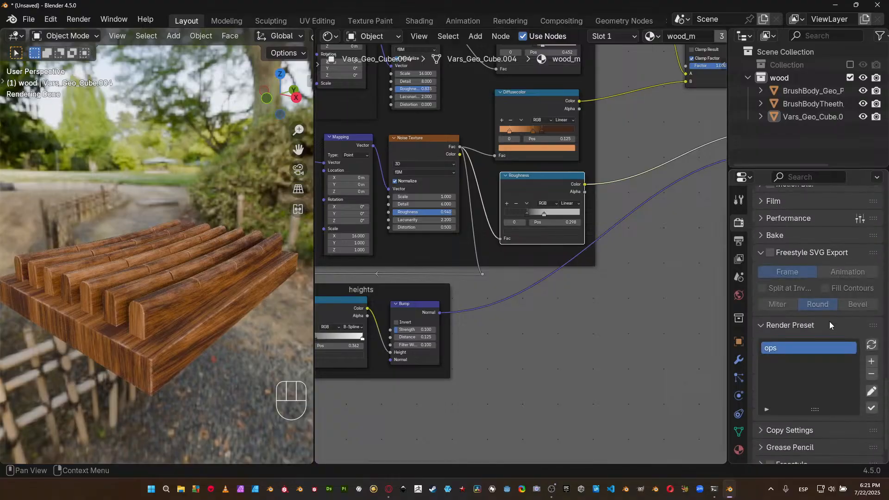
click(860, 219)
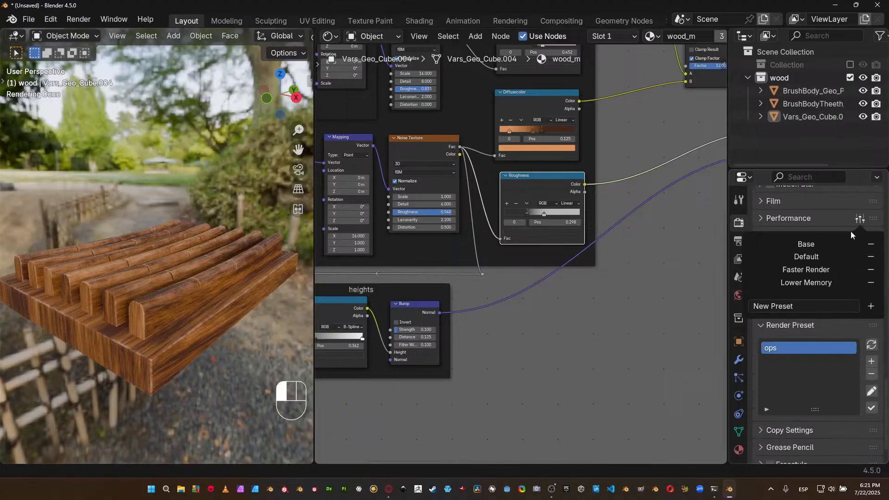
click(794, 218)
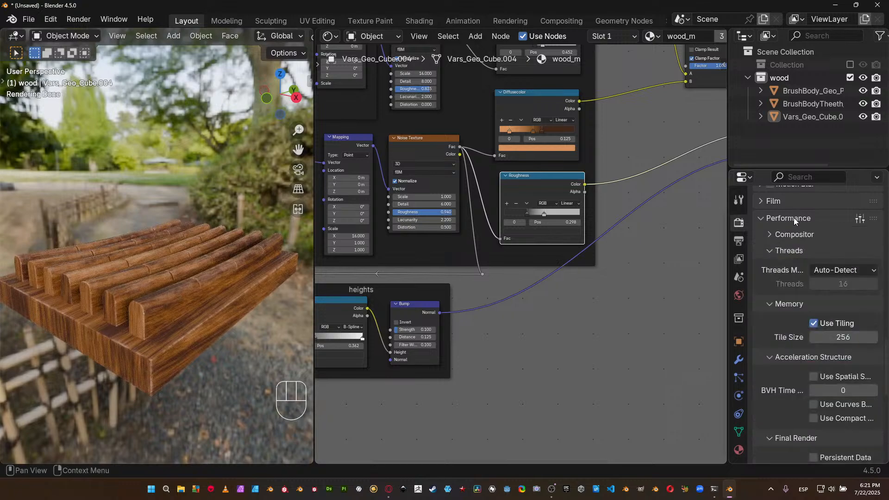
scroll(848, 350, down, 5)
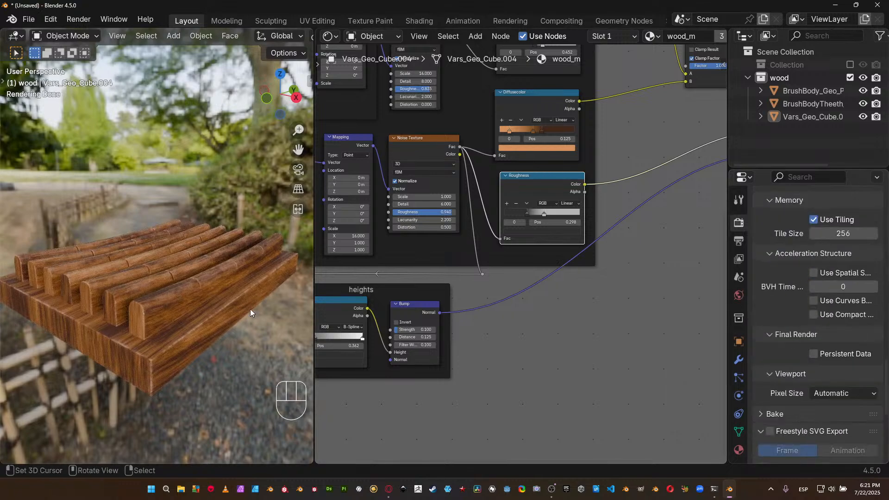
scroll(796, 402, down, 8)
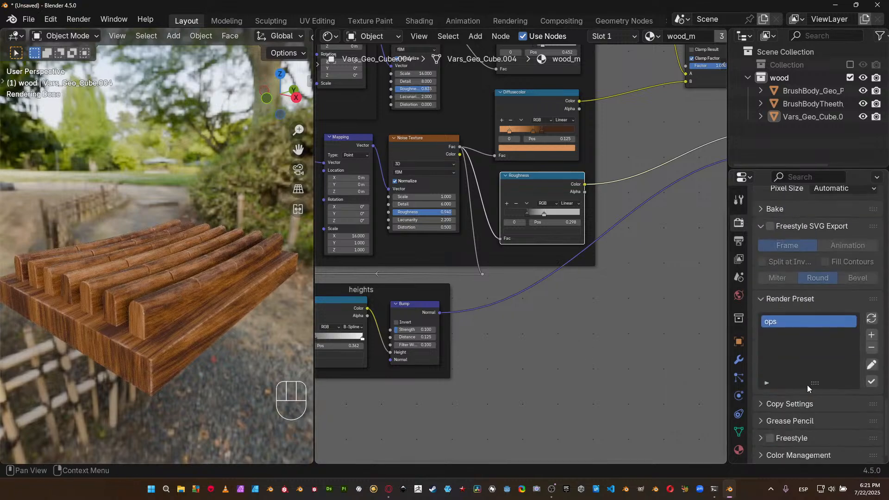
Set the Color Management look to Medium High Contrast, keeping the AgX view transform, with the properties editor widened.
click(791, 299)
click(785, 454)
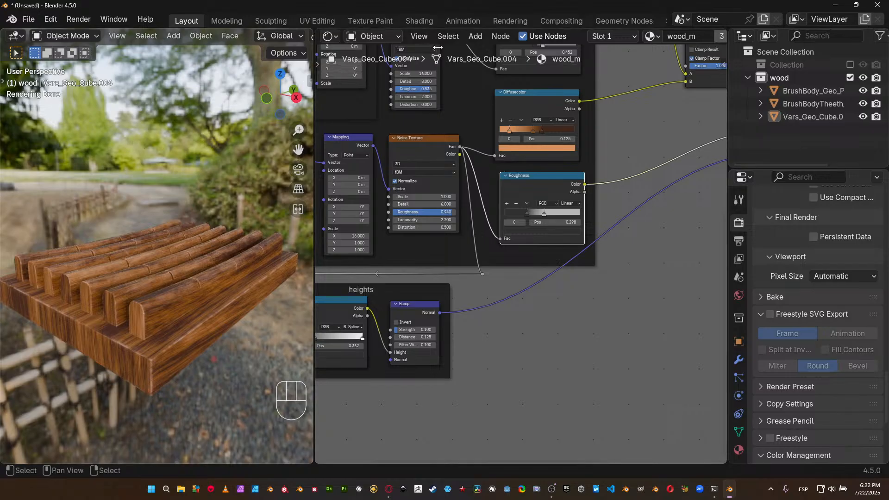
scroll(830, 331, down, 7)
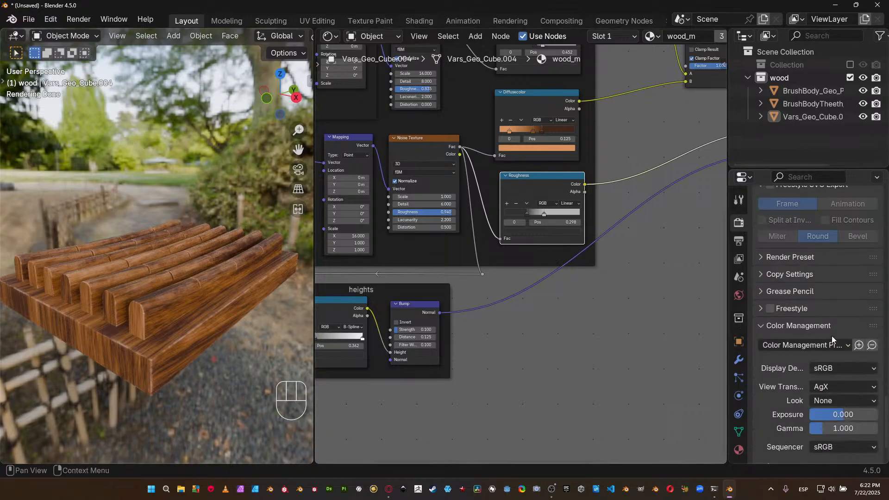
scroll(829, 379, down, 2)
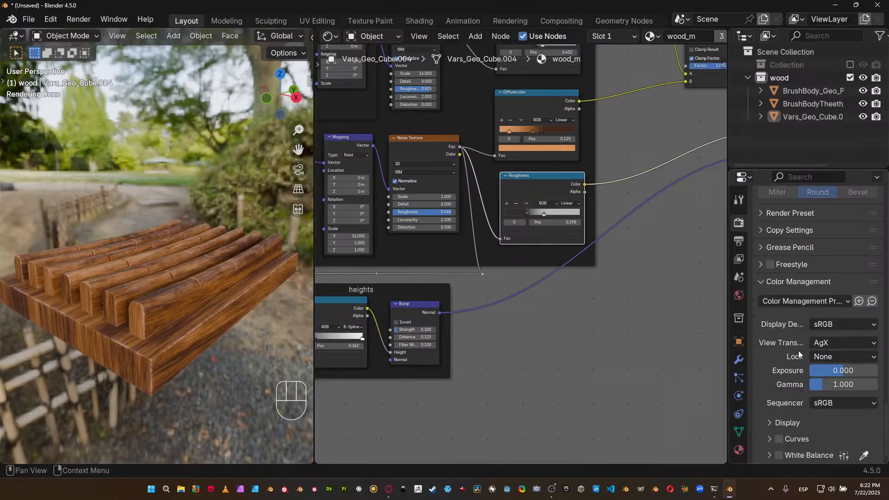
drag(730, 345, 648, 342)
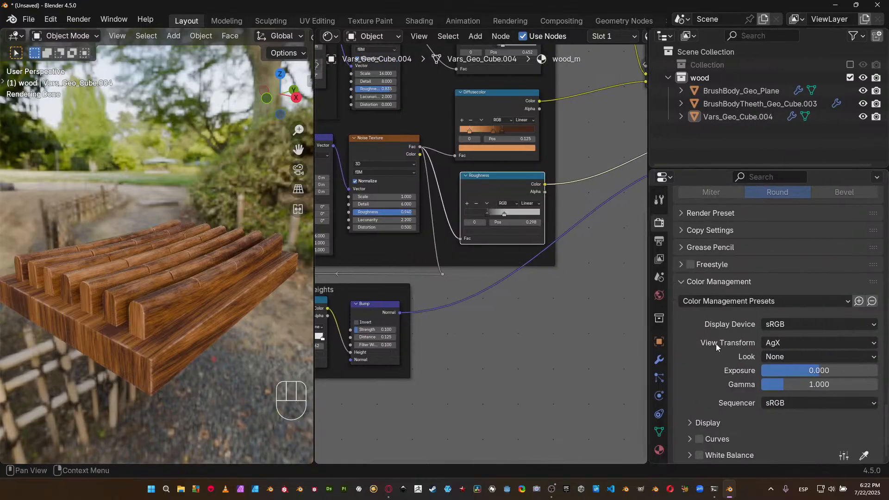
click(778, 344)
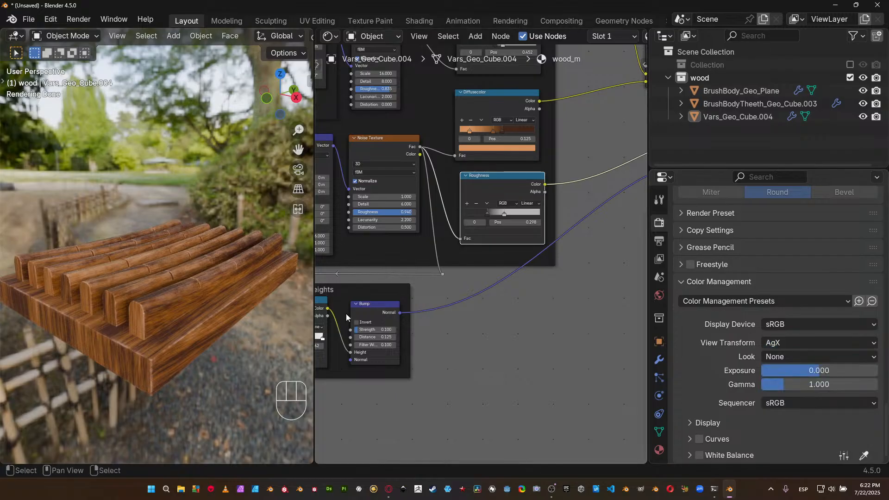
click(791, 359)
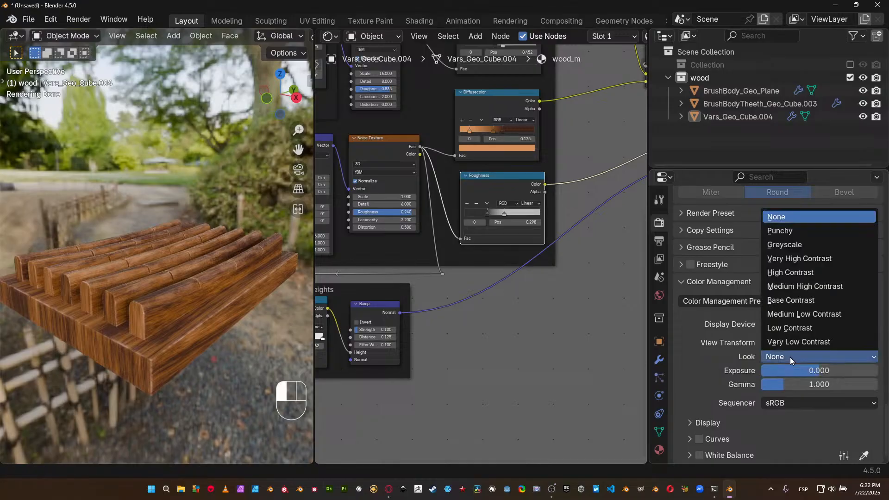
click(793, 286)
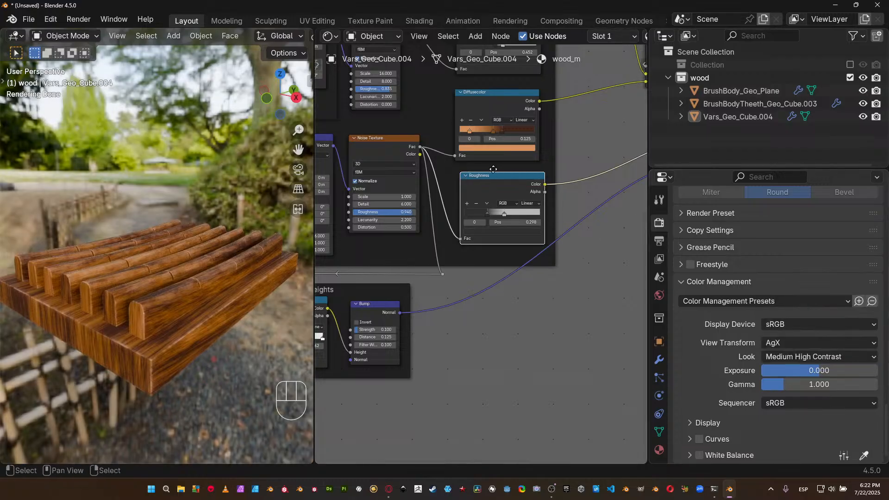
Set the saturation of the Diffusecolor ramp's first, light orange stop to 0.8.
middle_drag(493, 174, 454, 259)
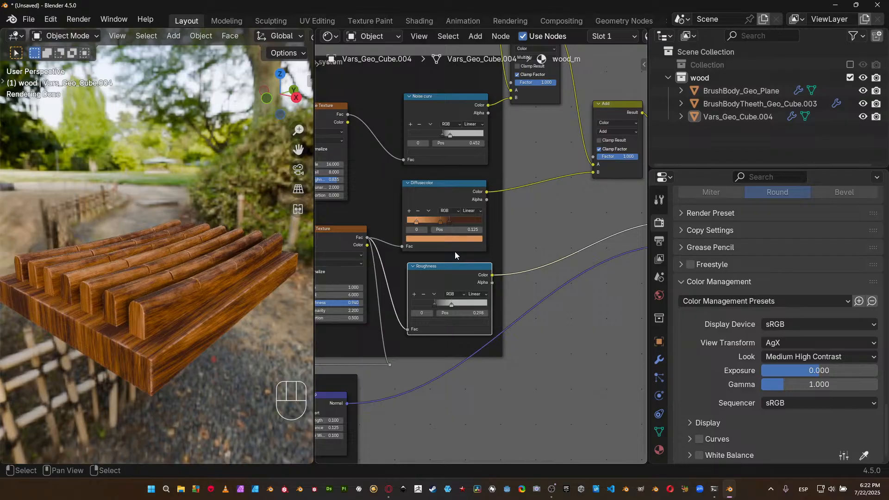
scroll(443, 259, up, 3)
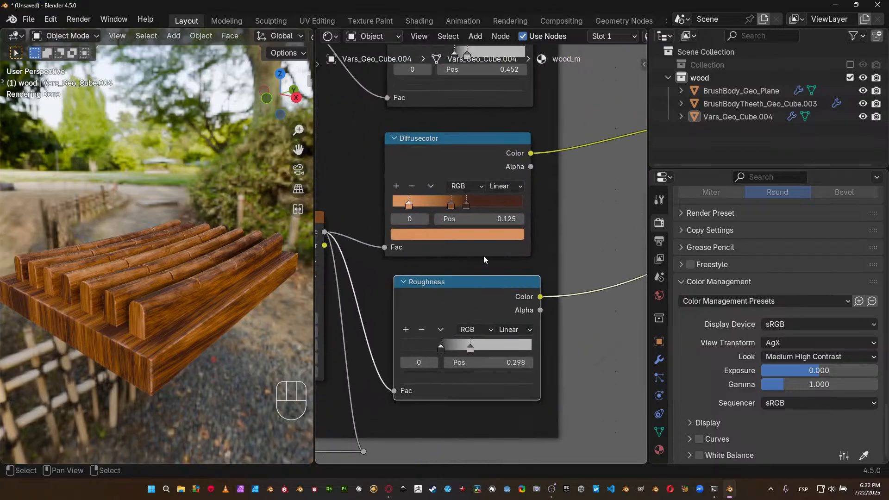
scroll(466, 257, up, 3)
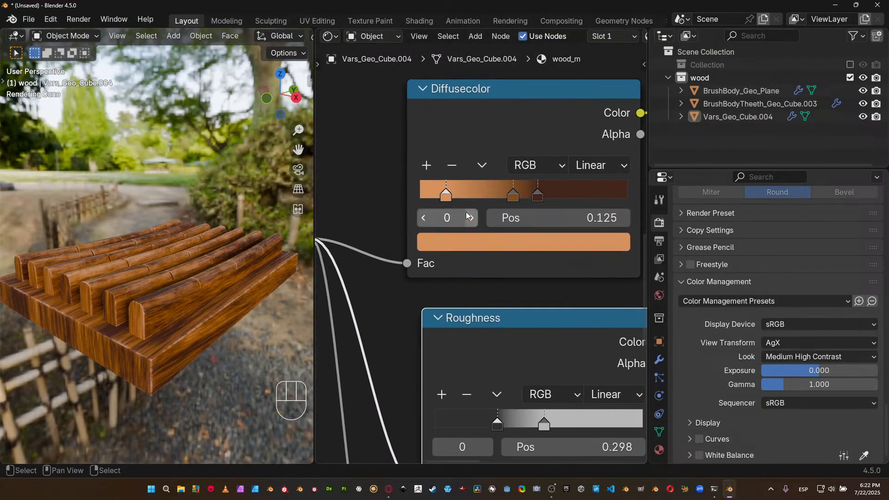
click(462, 244)
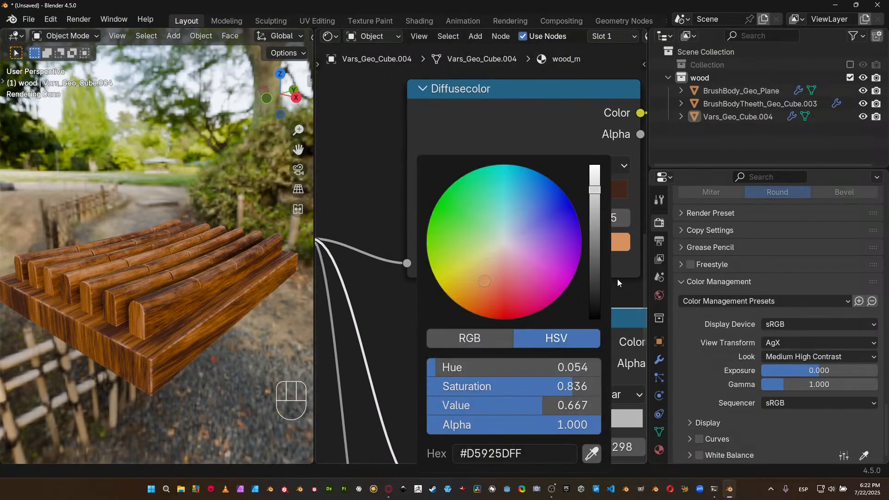
click(574, 387)
text(0.8)
key(Return)
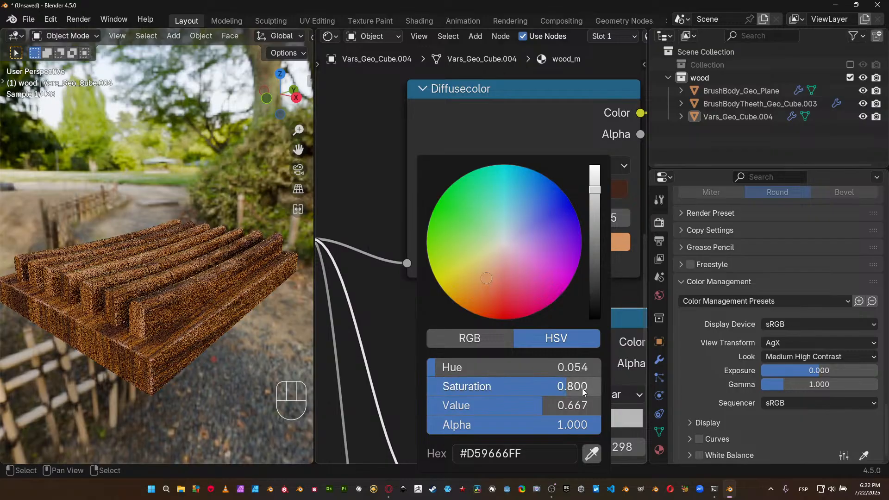
Try a saturation of 0.74 on the Diffusecolor ramp's first, light orange stop and settle on 0.58.
click(583, 392)
text(0.74)
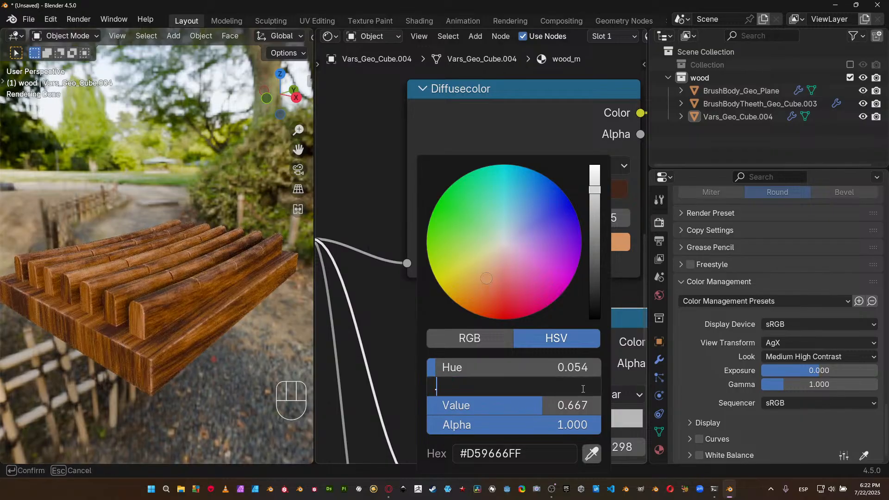
key(Return)
click(584, 392)
text(.58)
key(Return)
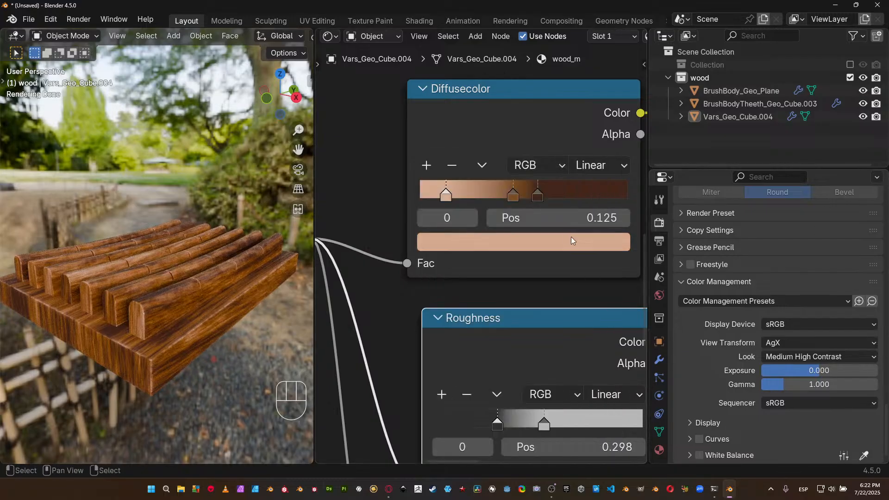
Set the saturation of the Diffusecolor ramp's middle brown stop to 0.84.
click(513, 195)
click(511, 241)
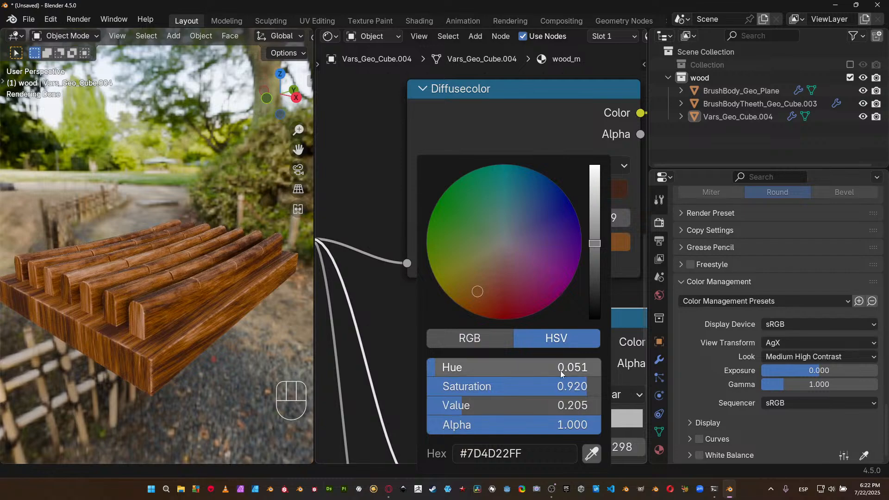
click(550, 380)
text(.84)
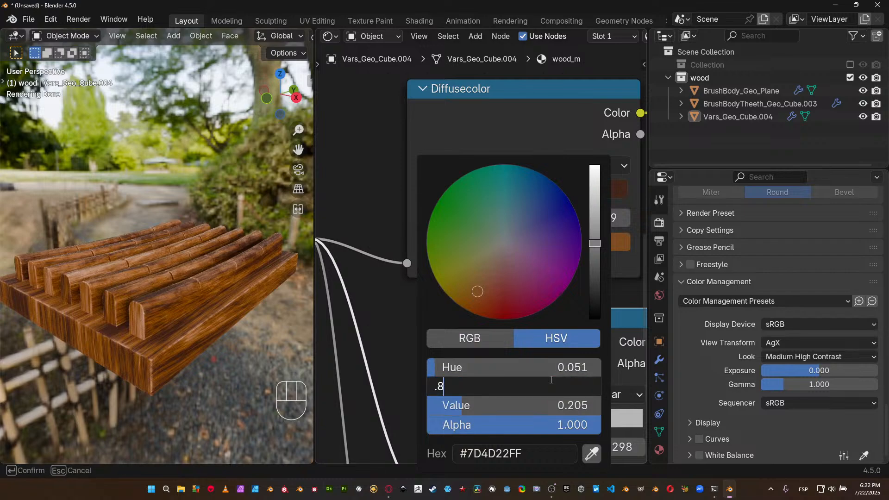
key(Return)
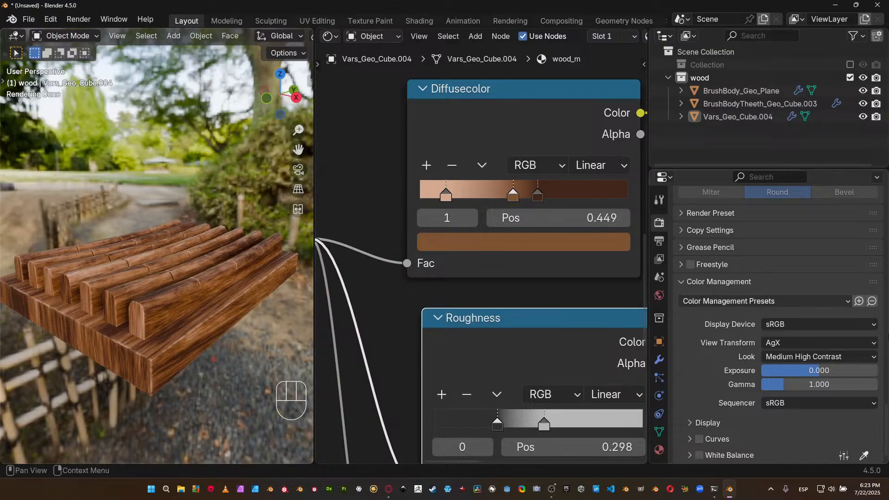
Set the Color Management look to High Contrast and the exposure to 0.4.
click(821, 357)
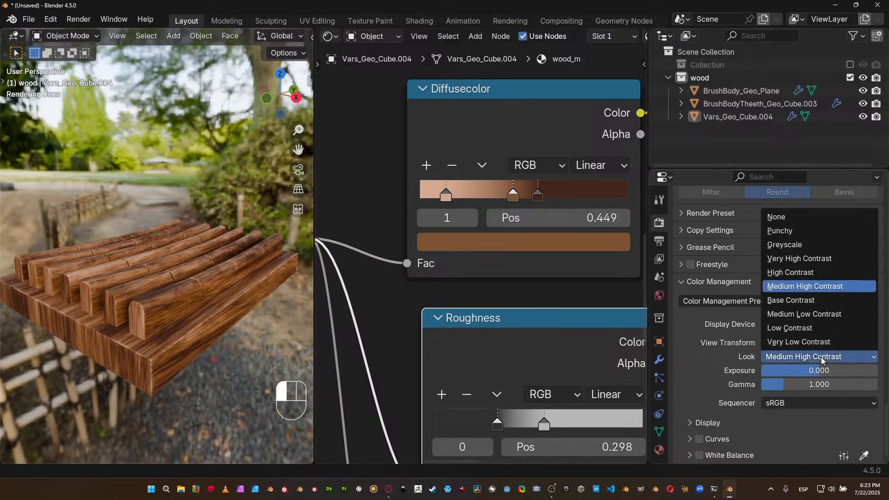
click(813, 272)
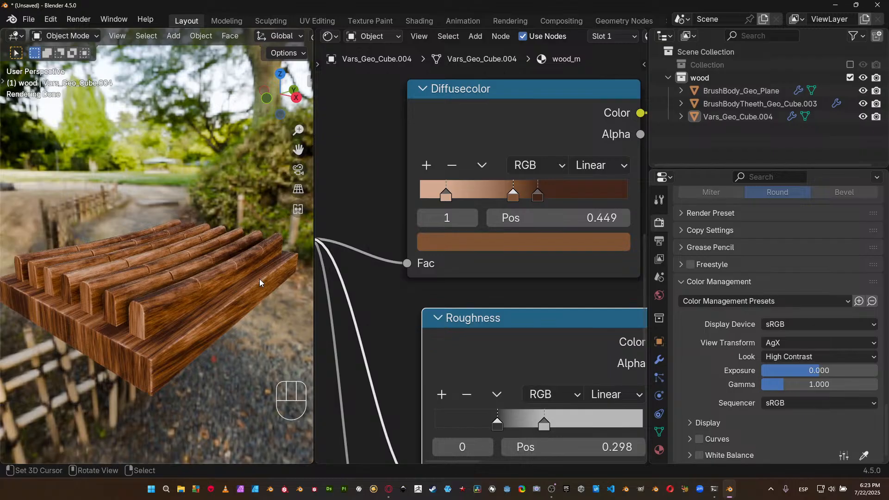
click(792, 373)
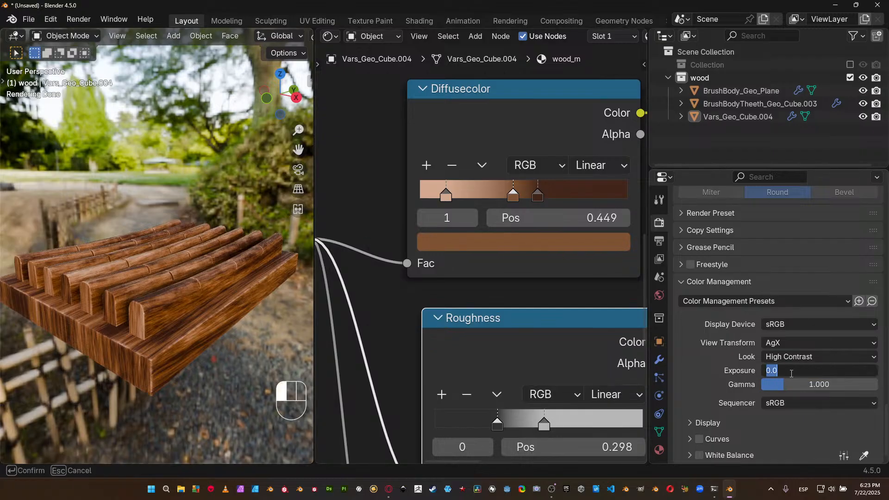
text(0.4)
key(Return)
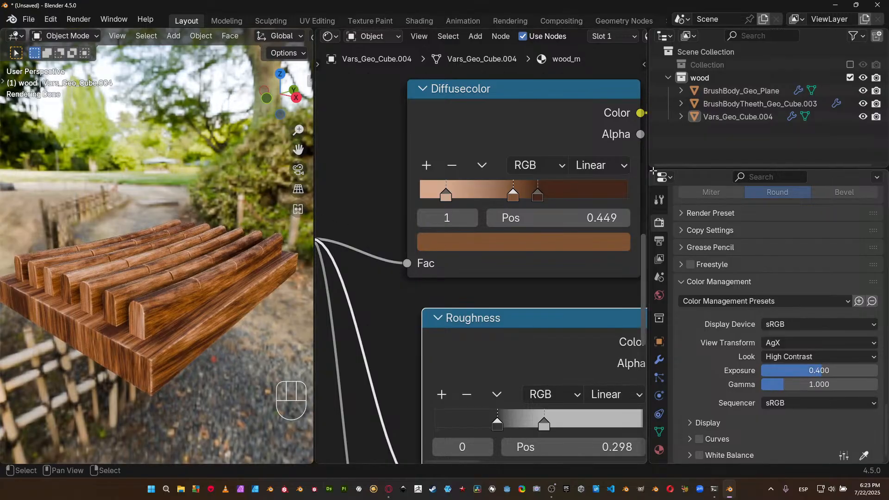
Make the render film background transparent and widen the 3D viewport for a closer view of the slatted wooden piece.
scroll(710, 284, up, 3)
scroll(711, 286, up, 15)
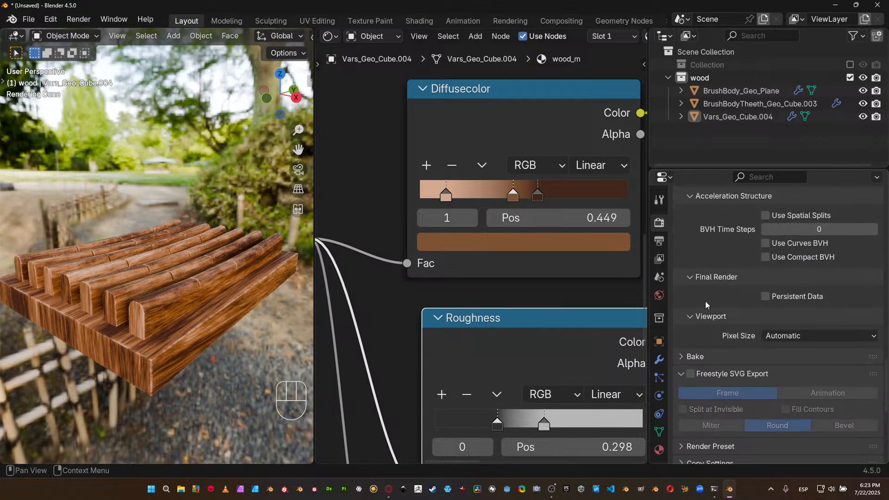
click(712, 298)
click(699, 393)
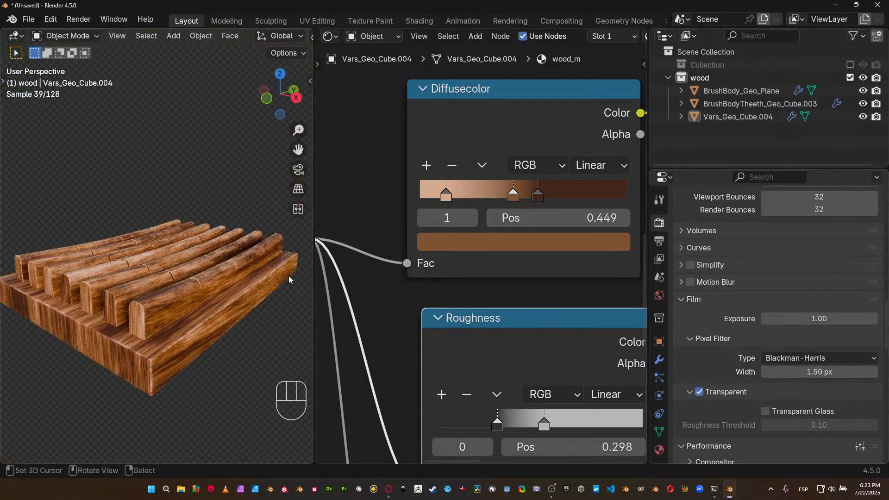
drag(318, 268, 529, 272)
scroll(283, 280, up, 6)
shift+middle_drag(284, 281, 332, 265)
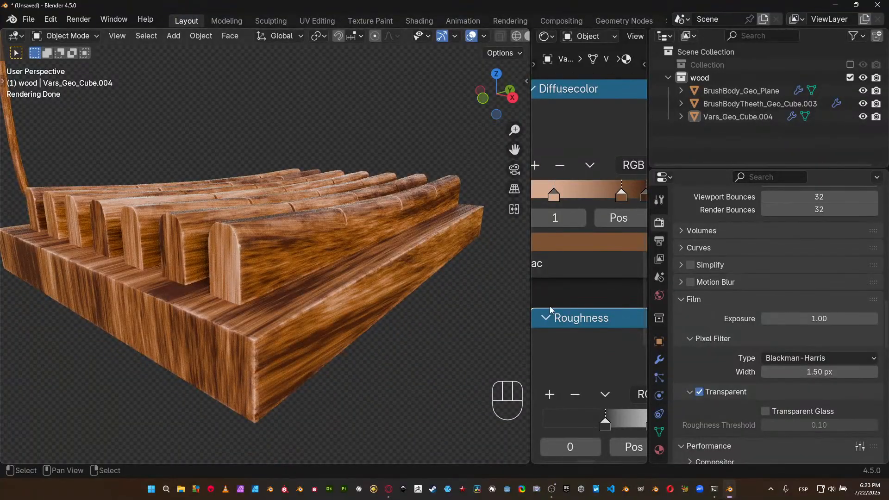
Try higher strengths such as 0.284 on the Bump node in the heights frame and settle on 0.2.
scroll(559, 295, down, 9)
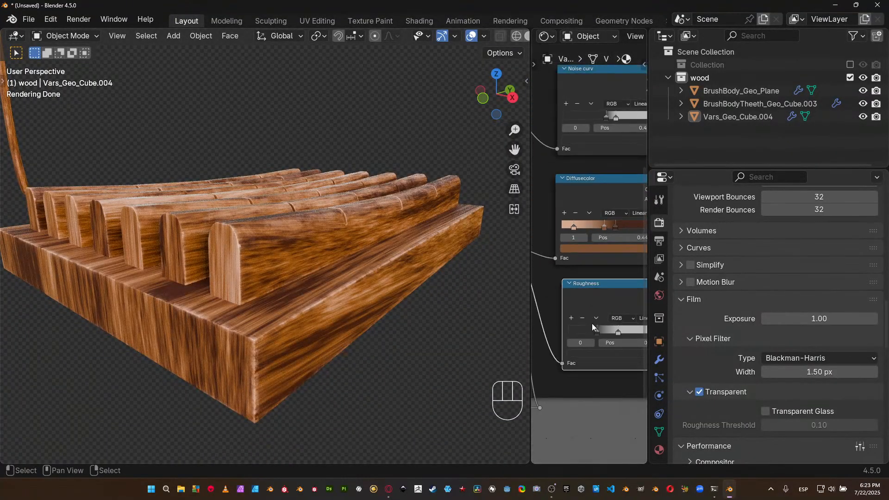
middle_drag(587, 319, 620, 290)
scroll(588, 302, up, 8)
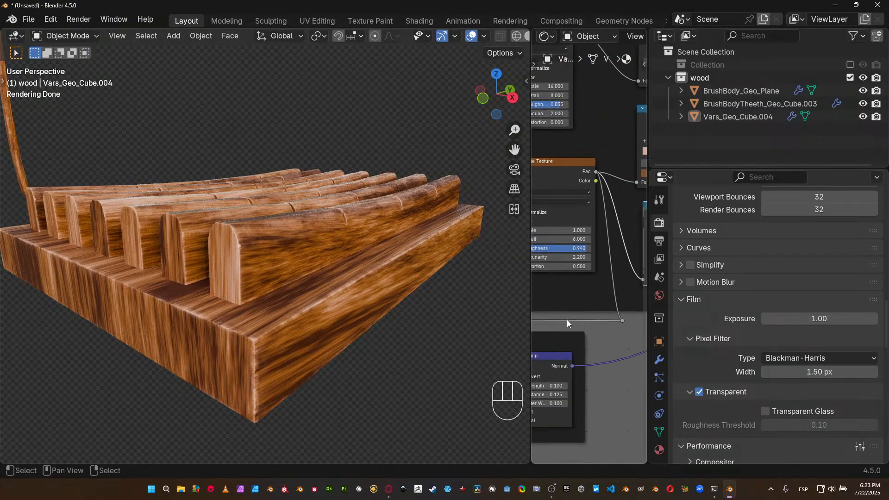
click(601, 324)
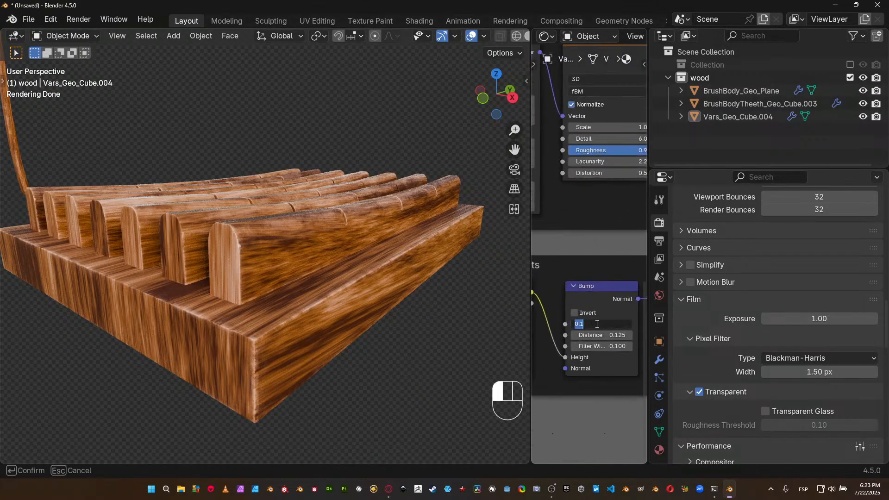
key(BackSpace)
text(0.284)
key(Return)
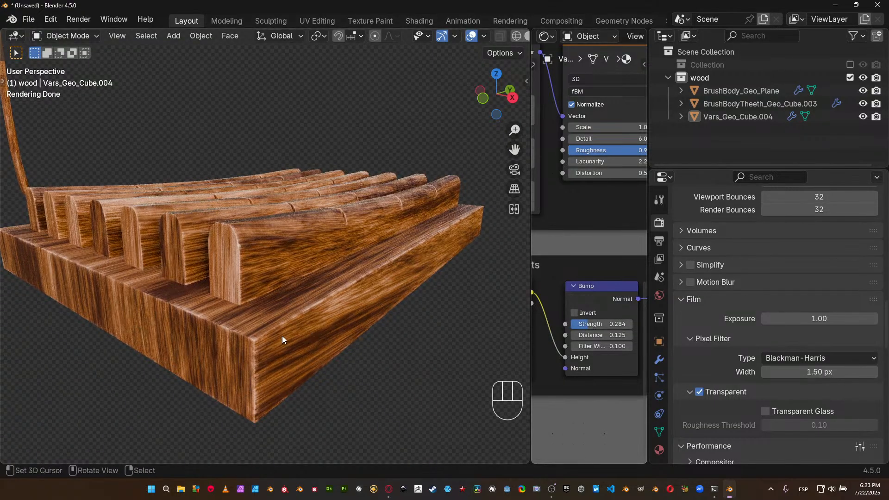
mouse_move(601, 324)
mouse_down()
mouse_move(637, 324)
mouse_move(604, 325)
mouse_up()
click(604, 324)
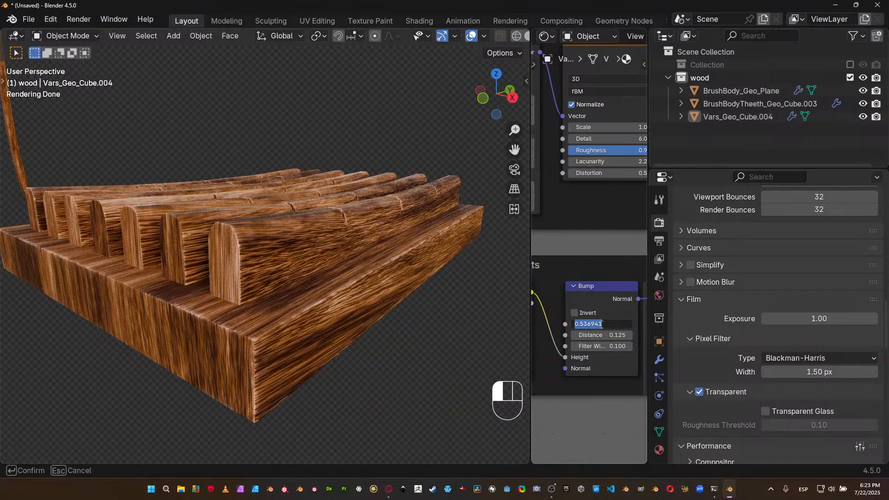
text(0.2)
key(Return)
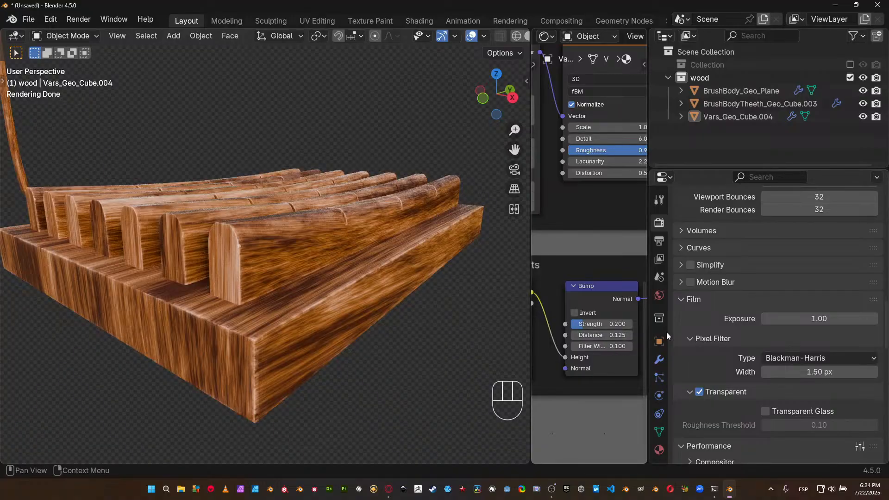
Examine the wood grain on the large brush's head and handle from several angles, along with the other wooden objects.
mouse_move(387, 263)
shift+middle_down()
mouse_move(301, 205)
mouse_move(376, 299)
mouse_move(105, 118)
mouse_move(228, 226)
mouse_move(248, 198)
mouse_move(269, 197)
mouse_move(240, 169)
mouse_move(248, 157)
mouse_move(272, 241)
mouse_move(415, 205)
mouse_move(399, 194)
mouse_move(341, 245)
mouse_move(346, 232)
shift+middle_up()
scroll(399, 194, up, 3)
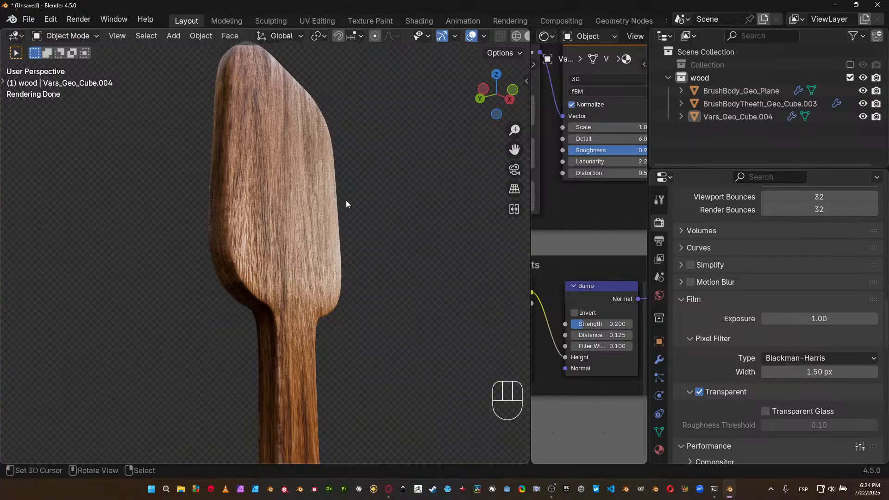
middle_drag(336, 243, 412, 248)
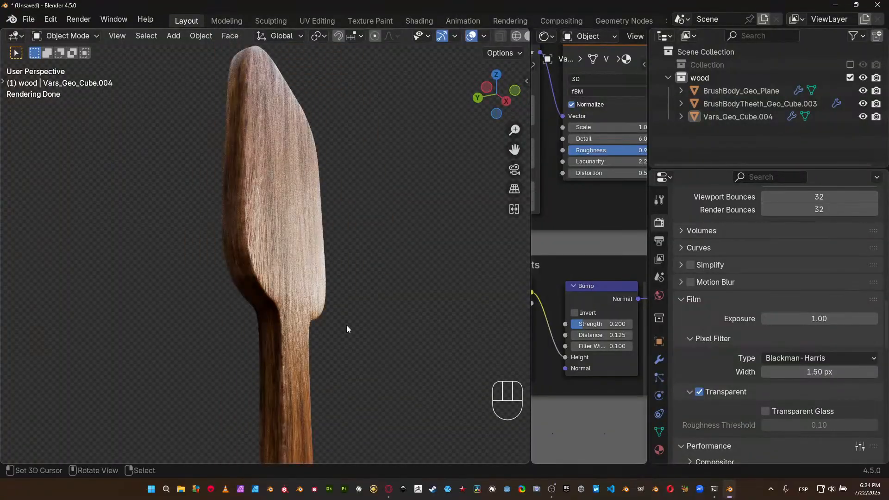
mouse_move(328, 263)
middle_down()
mouse_move(318, 264)
mouse_move(327, 254)
middle_up()
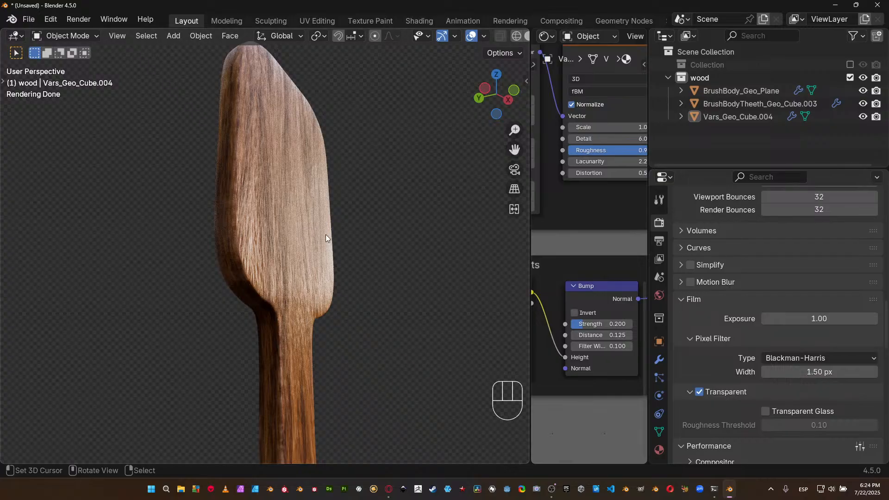
mouse_move(348, 318)
shift+middle_down()
mouse_move(298, 307)
mouse_move(300, 260)
mouse_move(344, 379)
mouse_move(338, 328)
shift+middle_up()
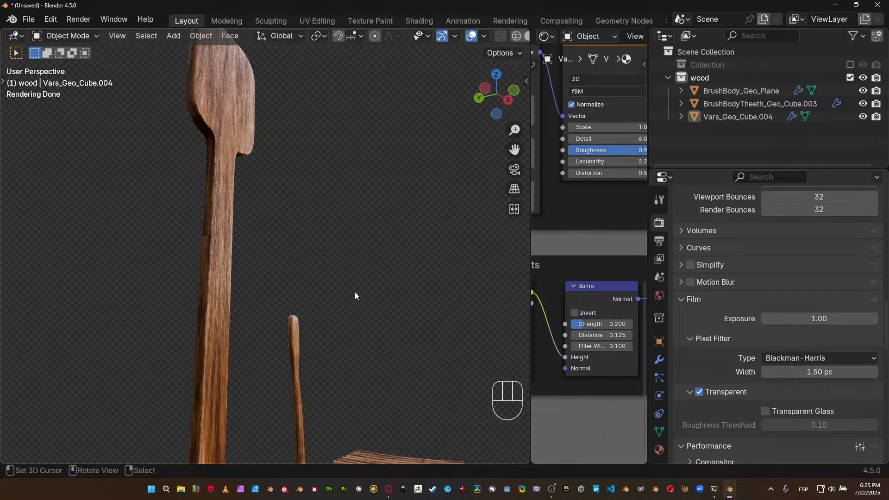
scroll(375, 266, down, 4)
middle_drag(385, 270, 326, 291)
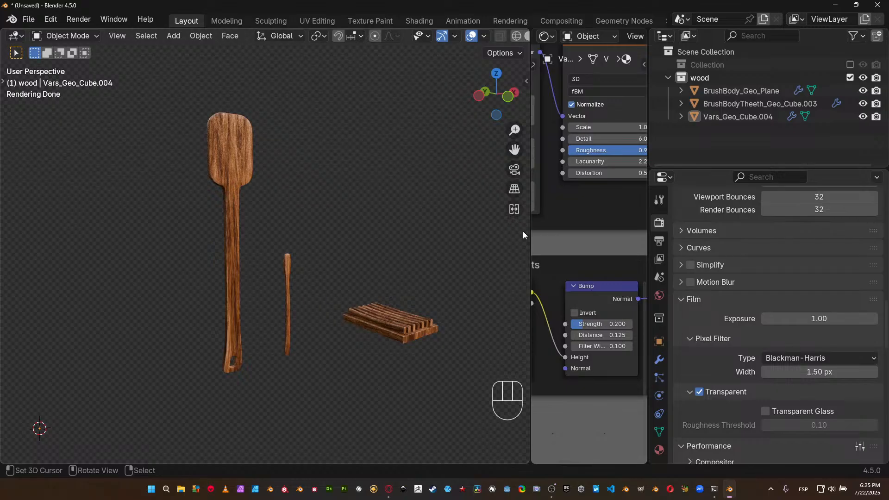
Widen the node editor and review the whole wood_m node graph.
drag(531, 235, 307, 239)
scroll(484, 231, down, 2)
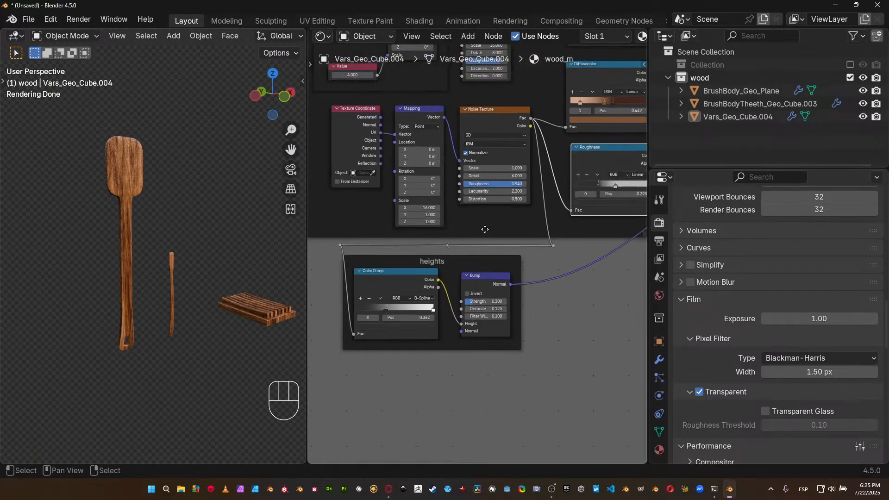
scroll(485, 231, down, 3)
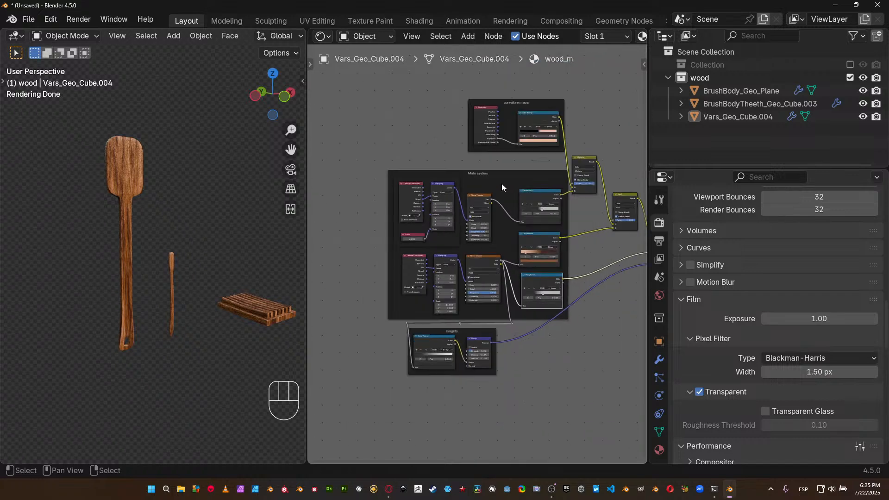
middle_drag(501, 183, 501, 193)
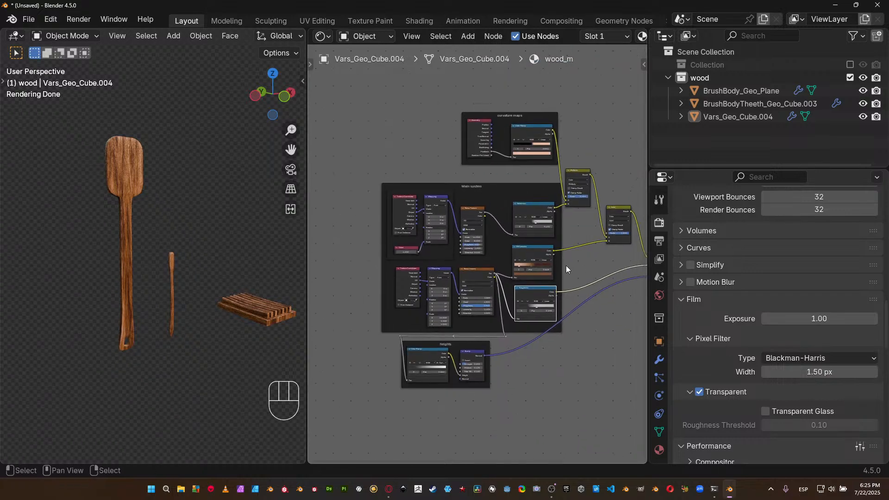
Show the wood_m material preview in a widened properties editor and switch the 3D viewport to wireframe shading.
click(659, 447)
scroll(741, 352, up, 6)
scroll(736, 301, up, 12)
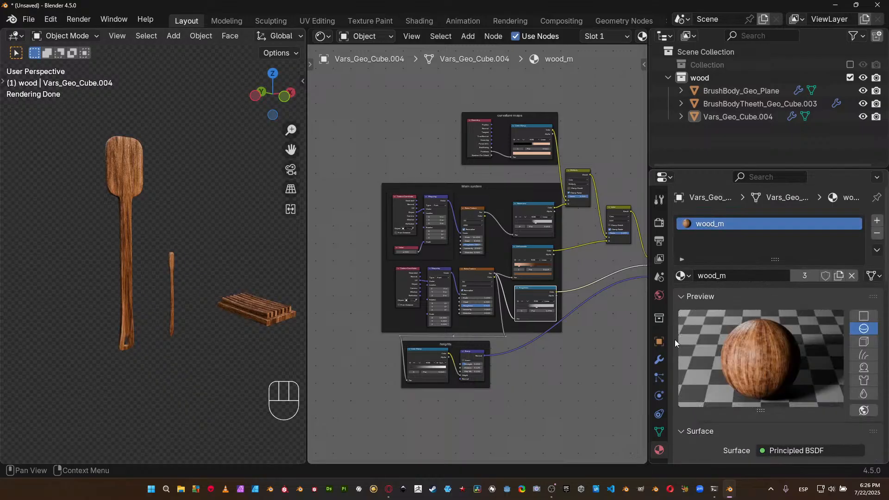
drag(646, 342, 414, 308)
key(shift+z)
mouse_move(651, 346)
ctrl+middle_down()
mouse_move(684, 304)
mouse_move(690, 278)
mouse_move(663, 346)
ctrl+middle_up()
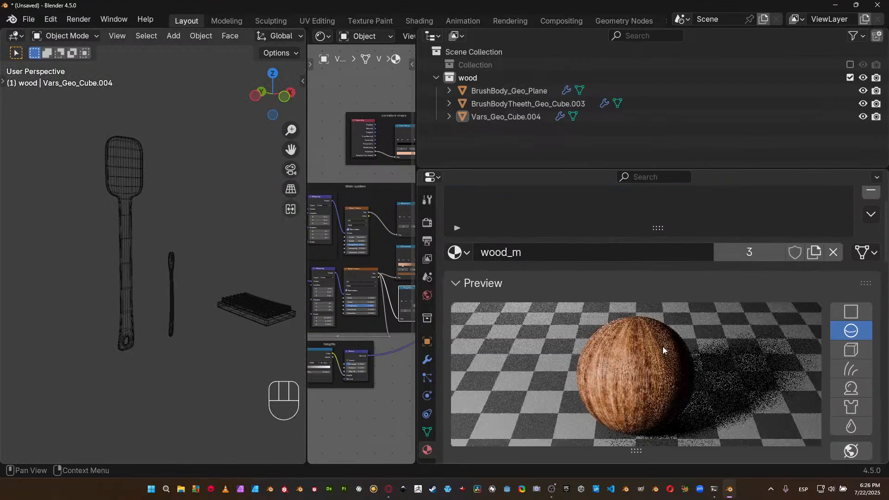
scroll(760, 354, down, 1)
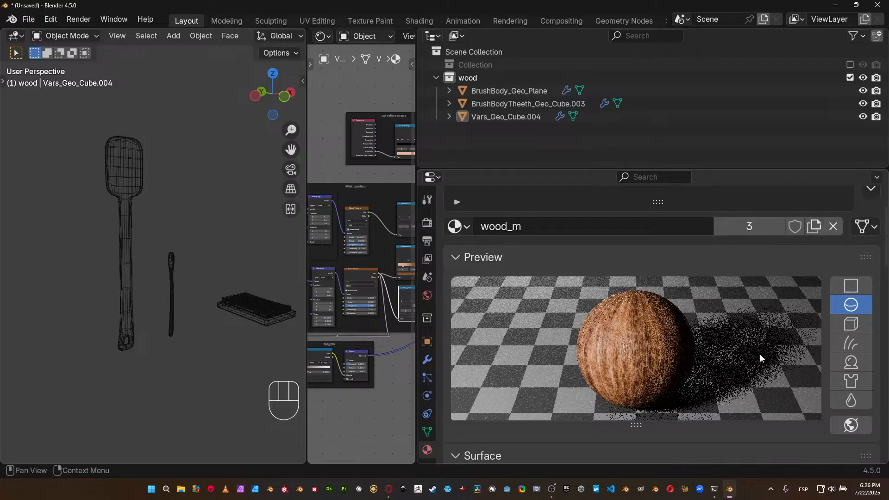
Compare the wood_m preview on shader ball, cloth and fluid shapes, toggling world lighting on and off, and finish on the shader ball.
click(857, 363)
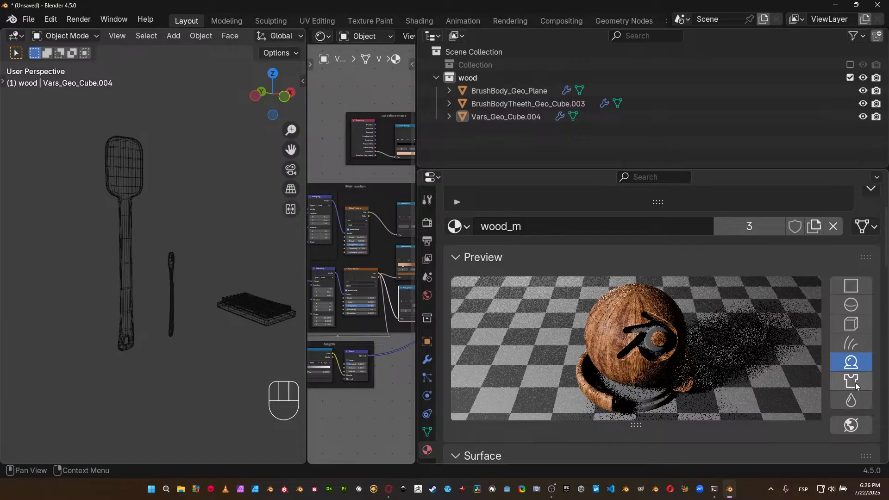
click(842, 422)
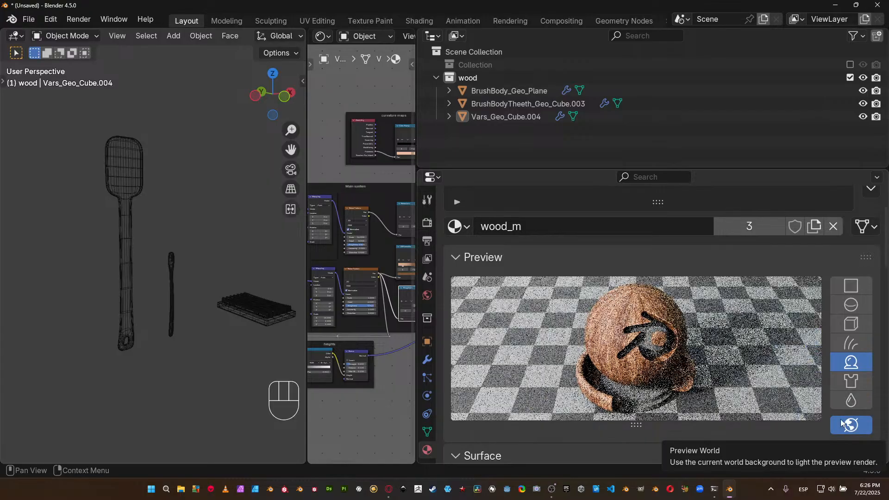
click(852, 382)
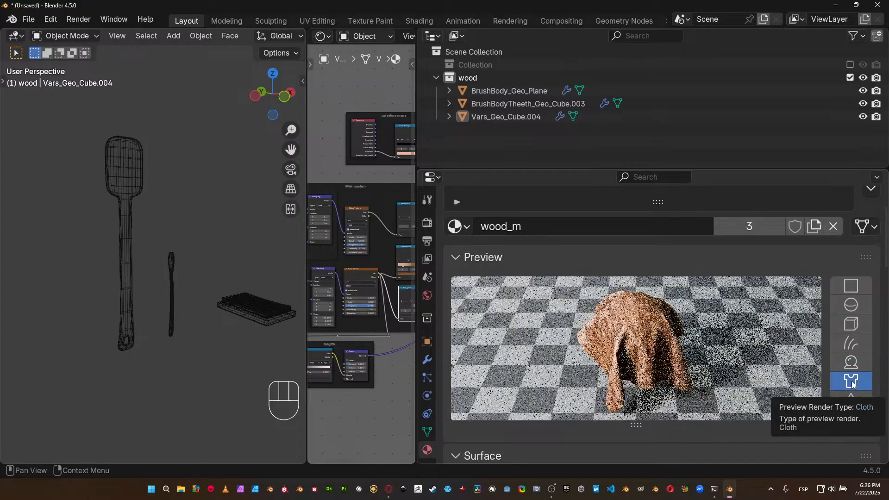
click(855, 402)
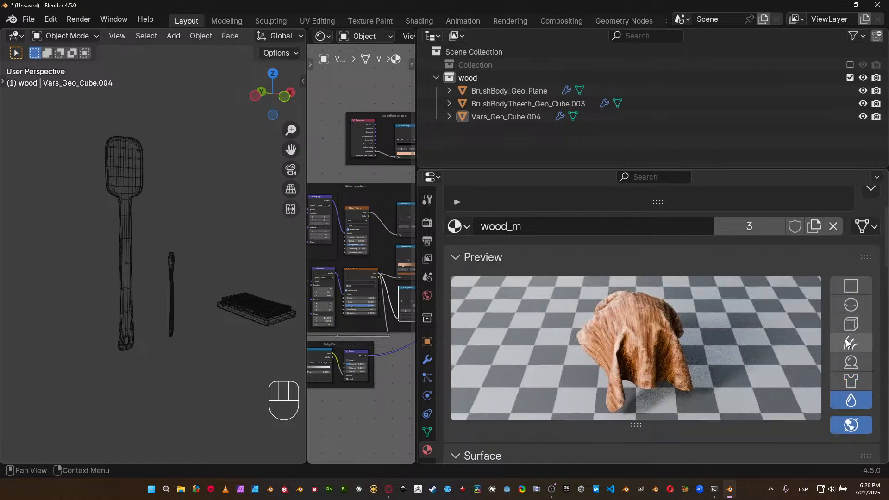
click(859, 430)
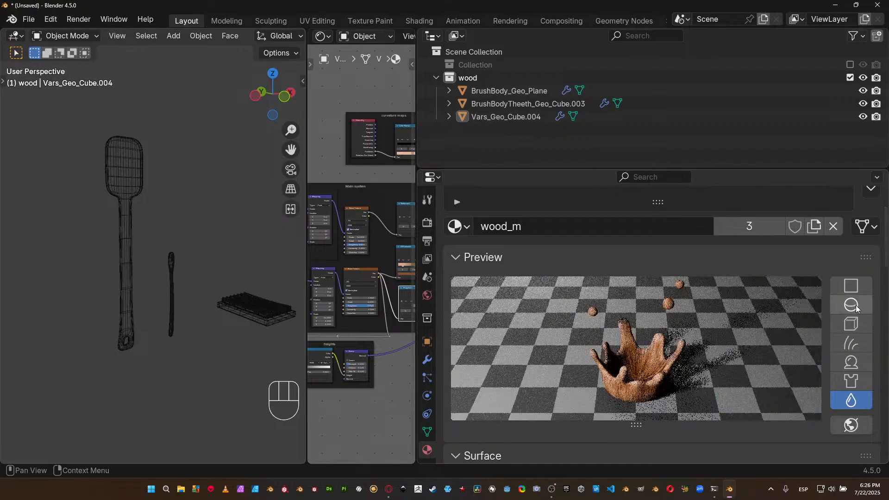
click(853, 361)
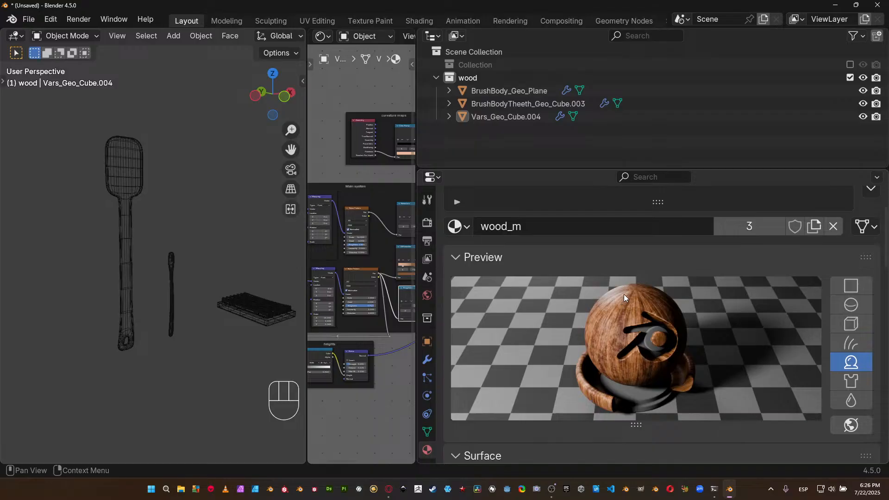
Collapse the wood_m material preview and switch the 3D viewport to rendered shading.
click(455, 257)
key(z)
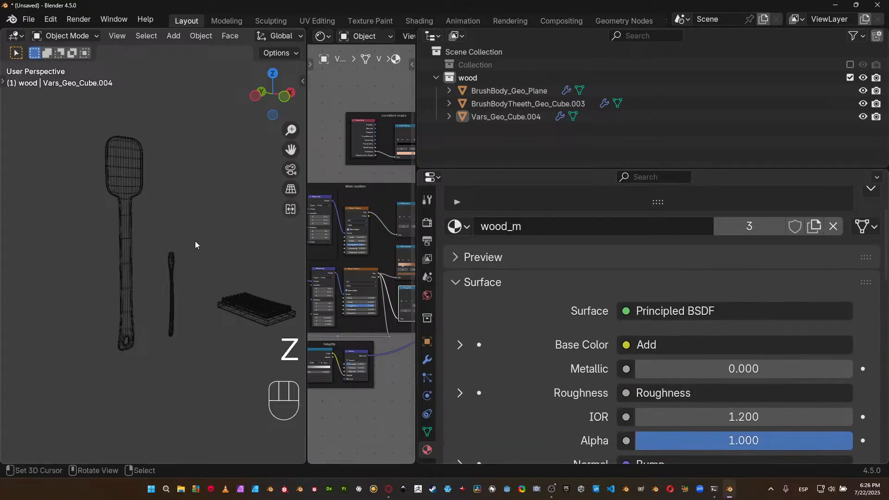
key(z)
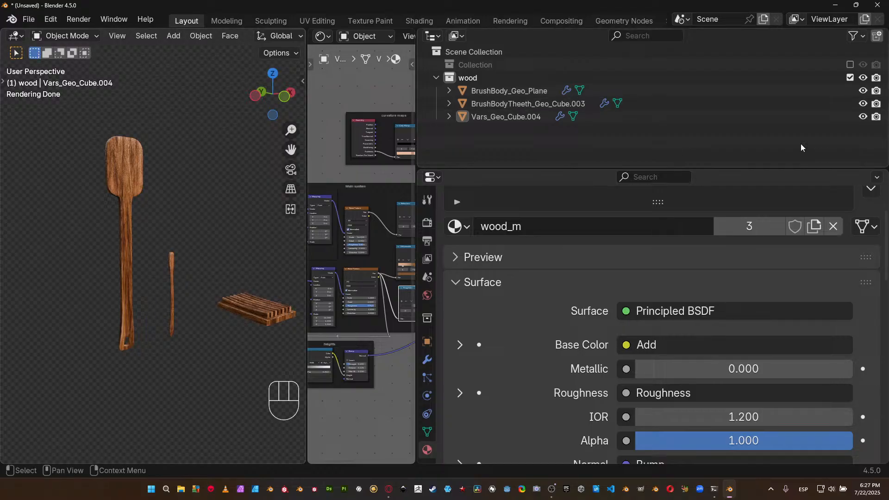
Exclude the wood collection from the view layer, enable Collection instead, and enlarge the outliner to list all its objects.
click(851, 77)
click(850, 65)
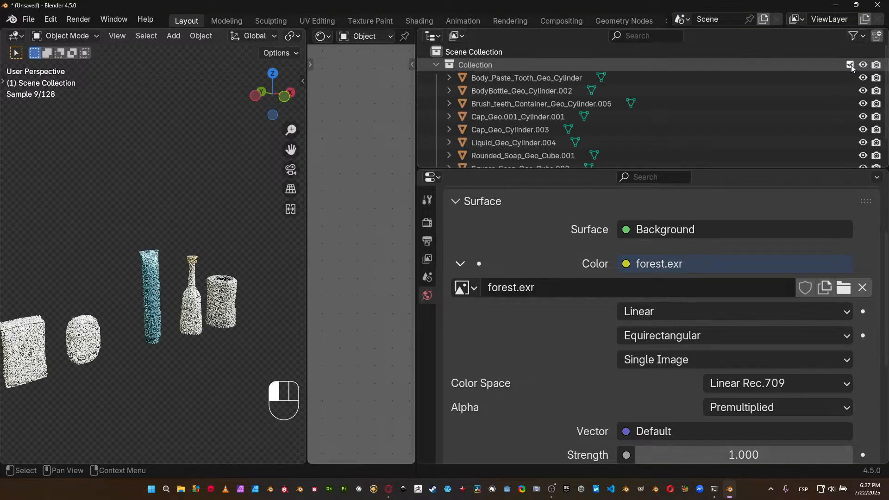
drag(594, 170, 571, 246)
middle_drag(180, 289, 189, 303)
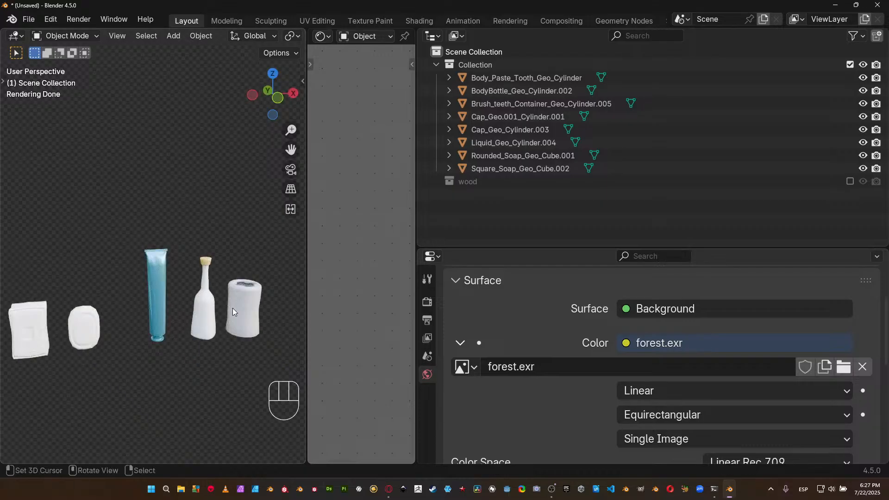
shift+middle_drag(151, 290, 187, 251)
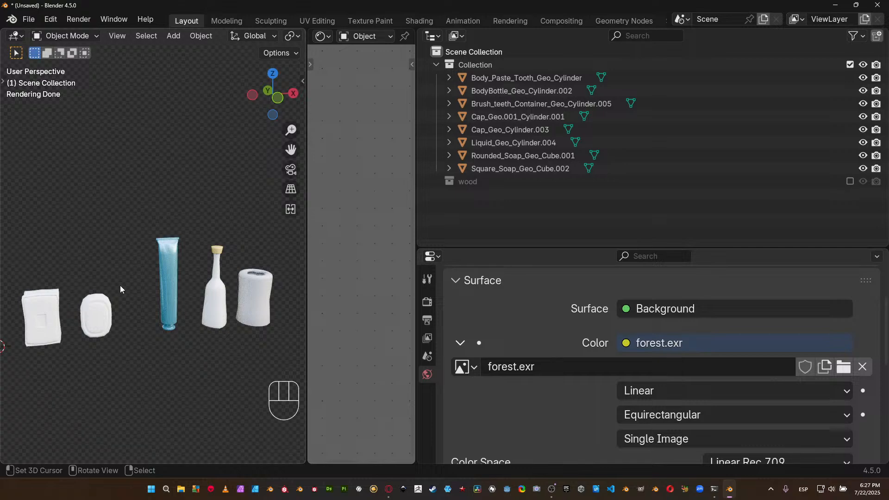
Select the rounded soap, frame it in the 3D viewport and inspect its Soaps_m surface from several angles.
click(106, 301)
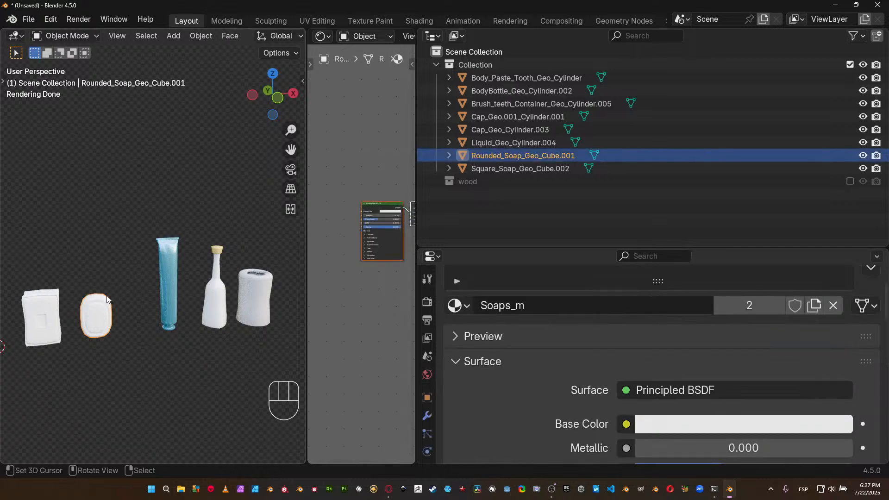
key(KP_Decimal)
middle_drag(198, 207, 147, 99)
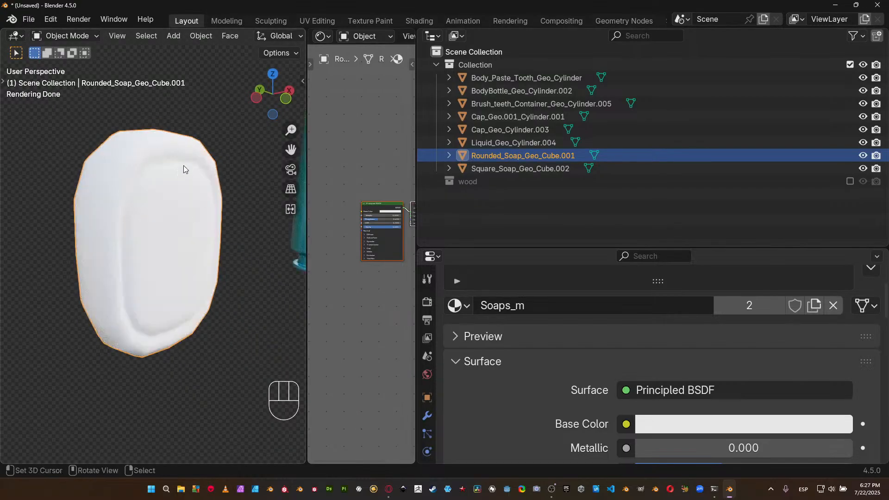
middle_drag(139, 194, 132, 206)
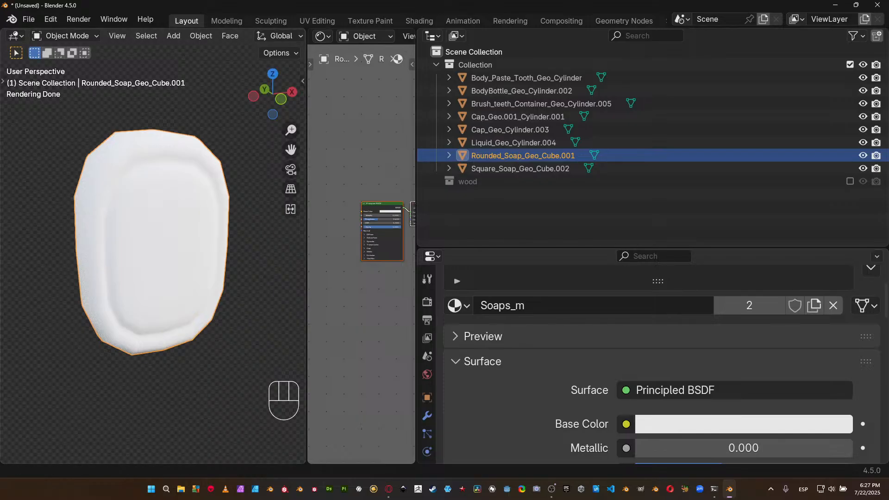
key(alt+Tab)
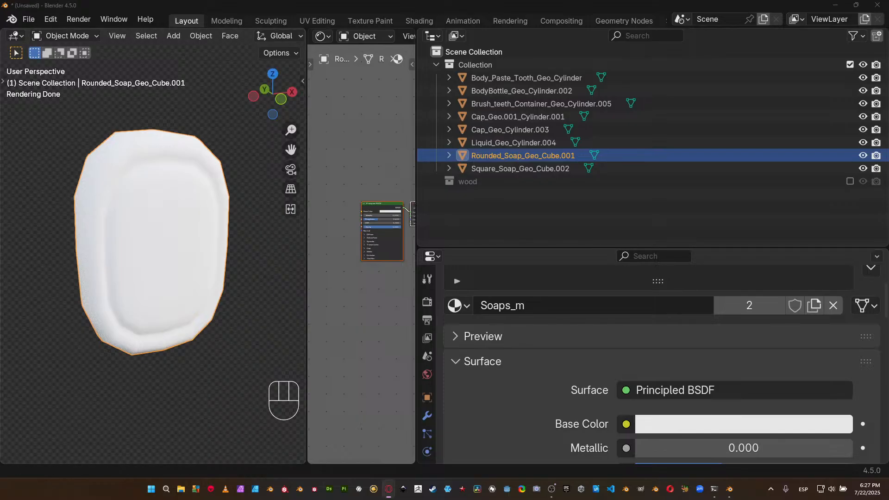